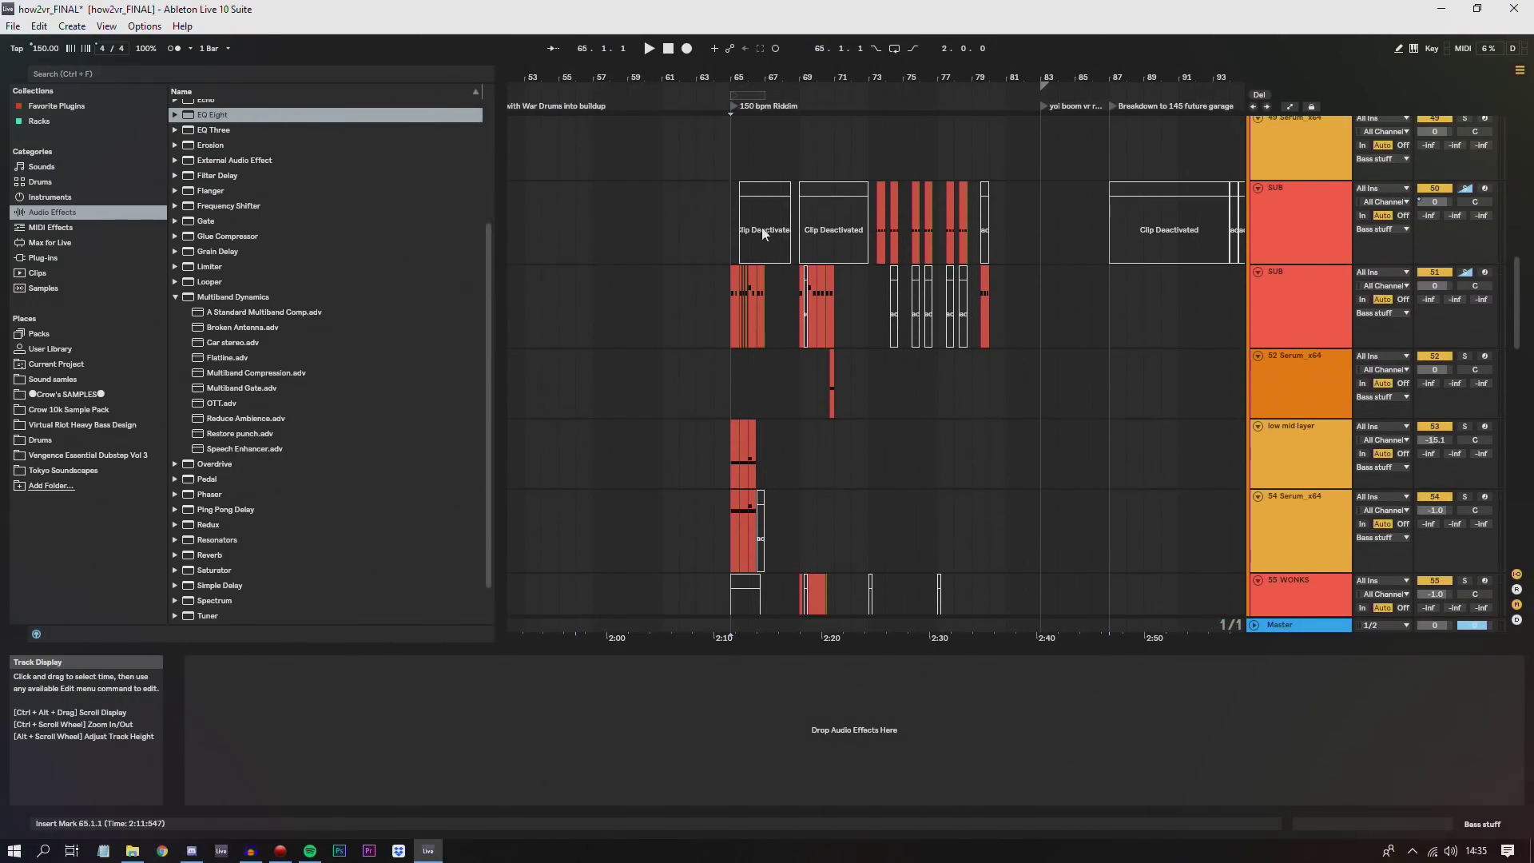
- Delete the deactivated clips between bars 65 and 73 from the two SUB tracks
click(765, 201)
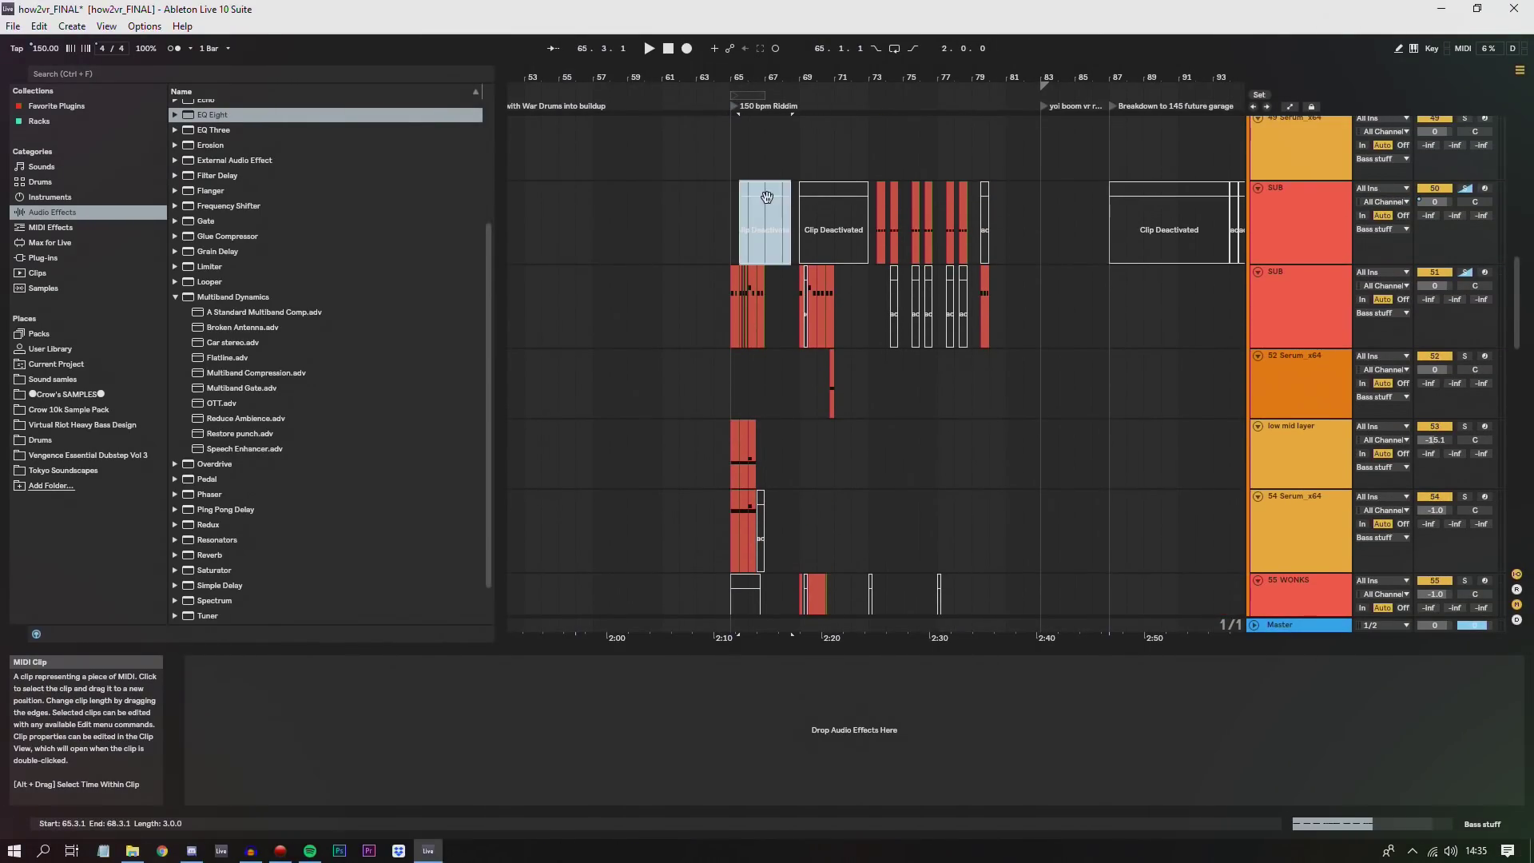
shift+click(809, 193)
key(Delete)
click(805, 273)
key(Delete)
- Delete the deactivated clips between bars 73 and 81 from the two SUB tracks
drag(875, 293, 975, 281)
key(Delete)
drag(1023, 192, 981, 197)
key(Delete)
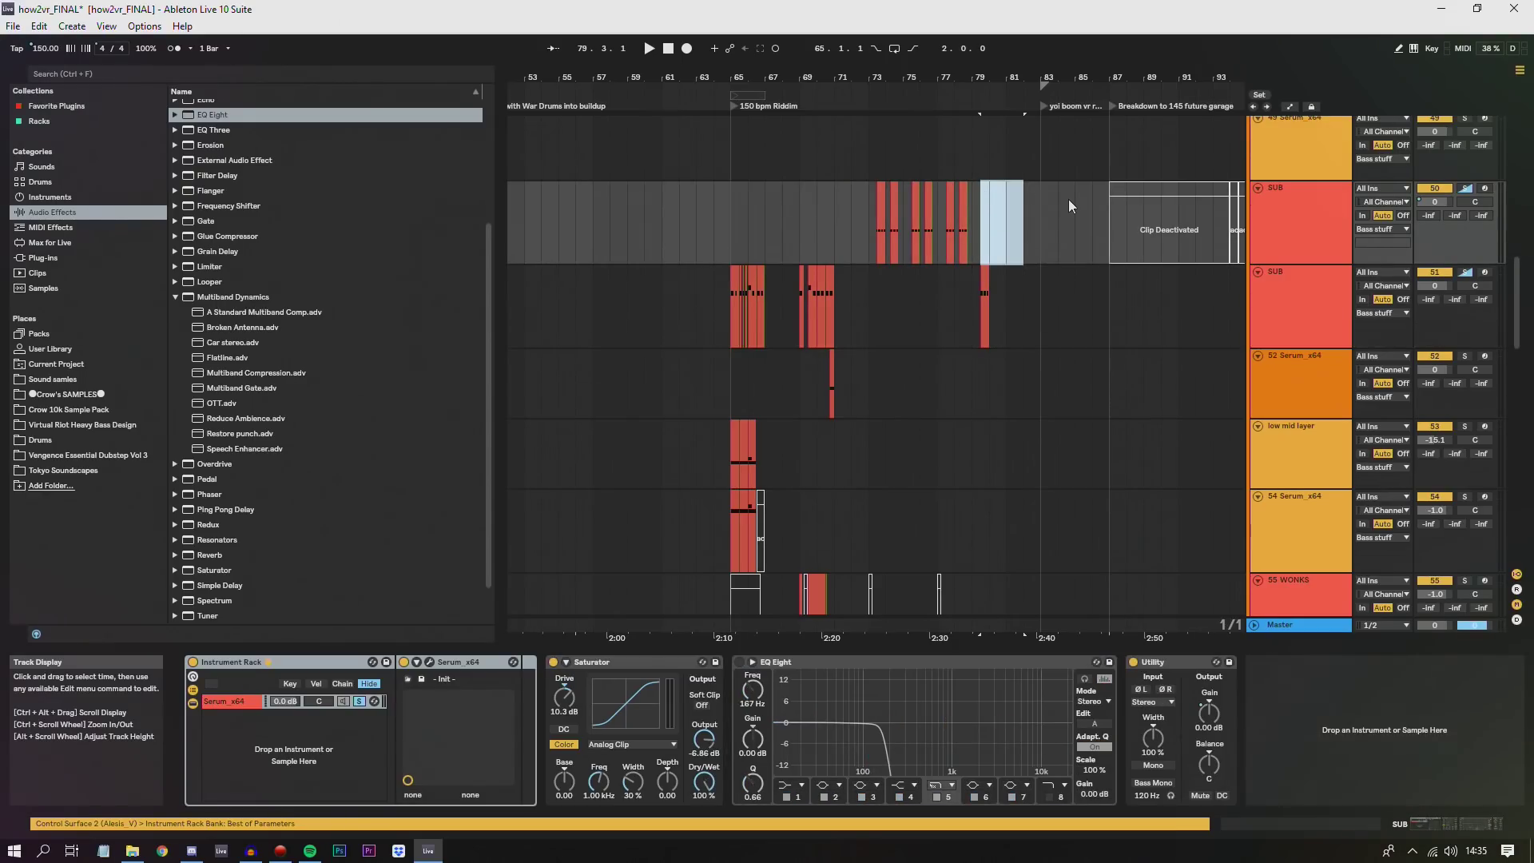
click(1148, 195)
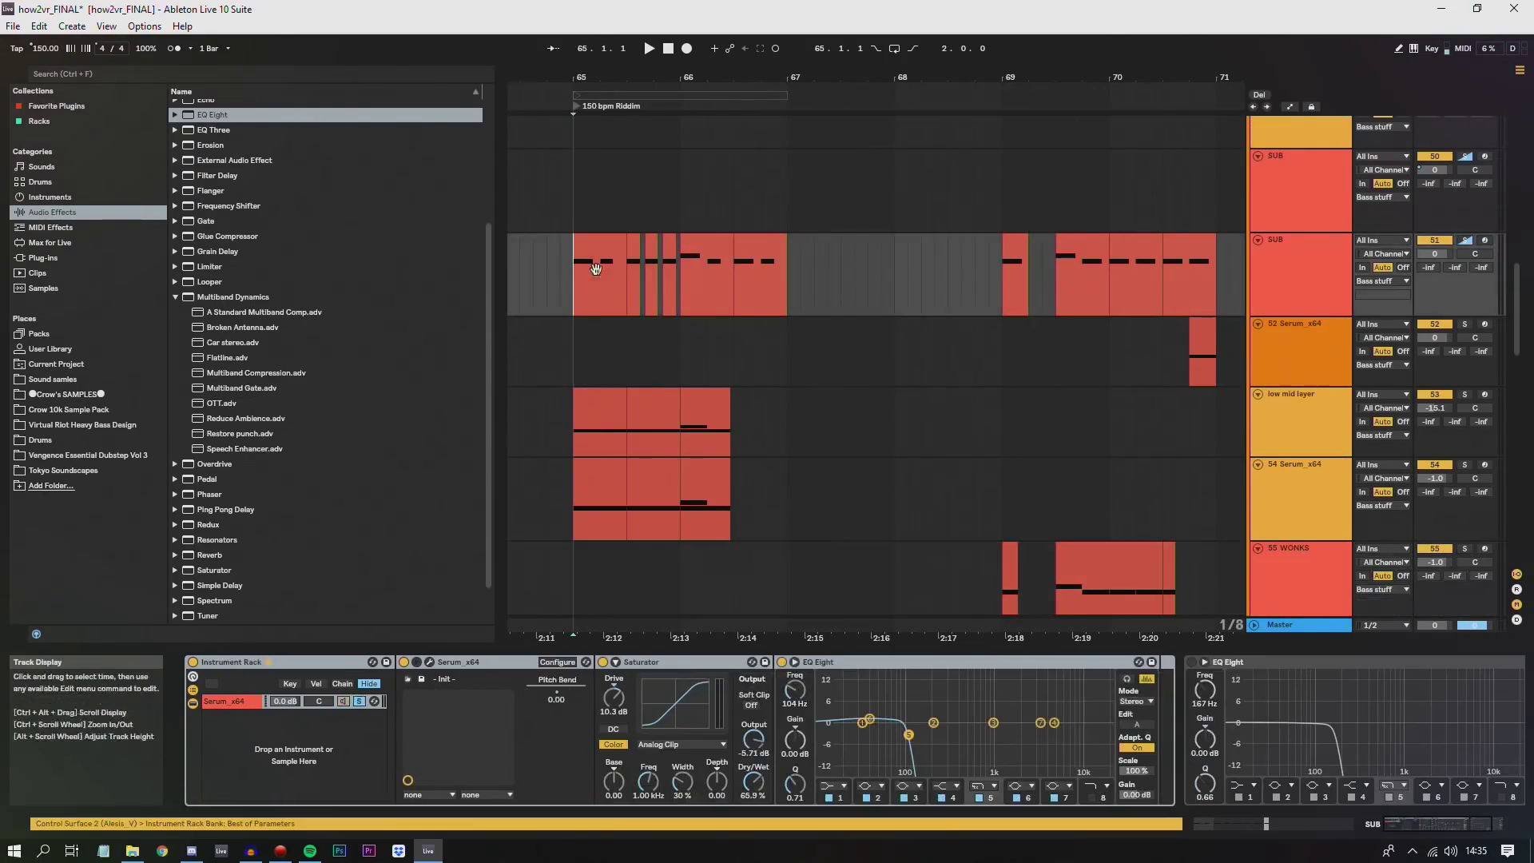
- Solo the lower SUB track for playback and collapse its Instrument Rack
key(space)
click(1463, 240)
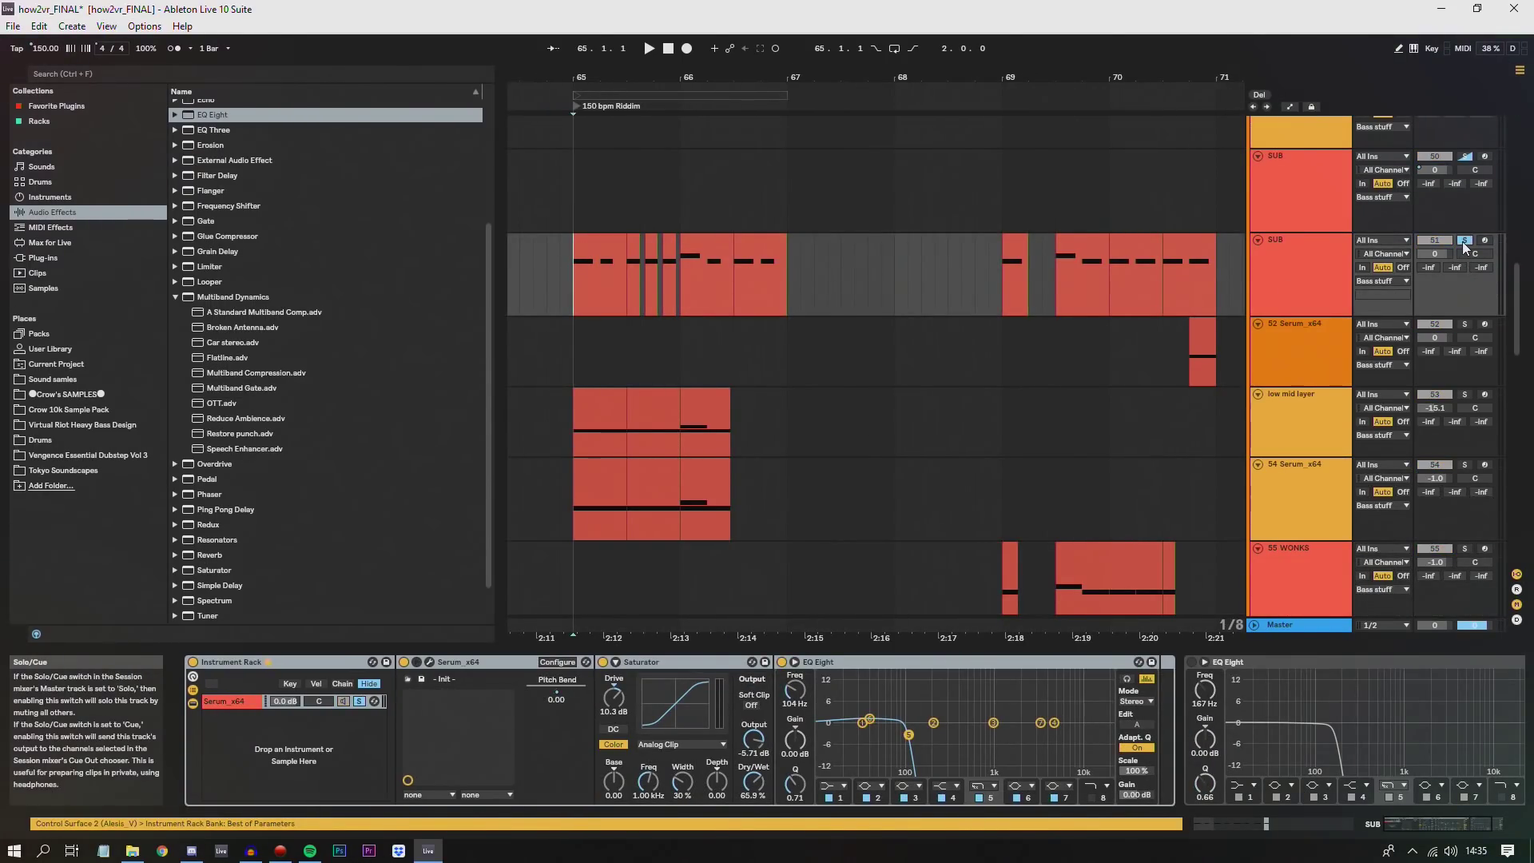
double_click(328, 662)
scroll(673, 254, down, 1)
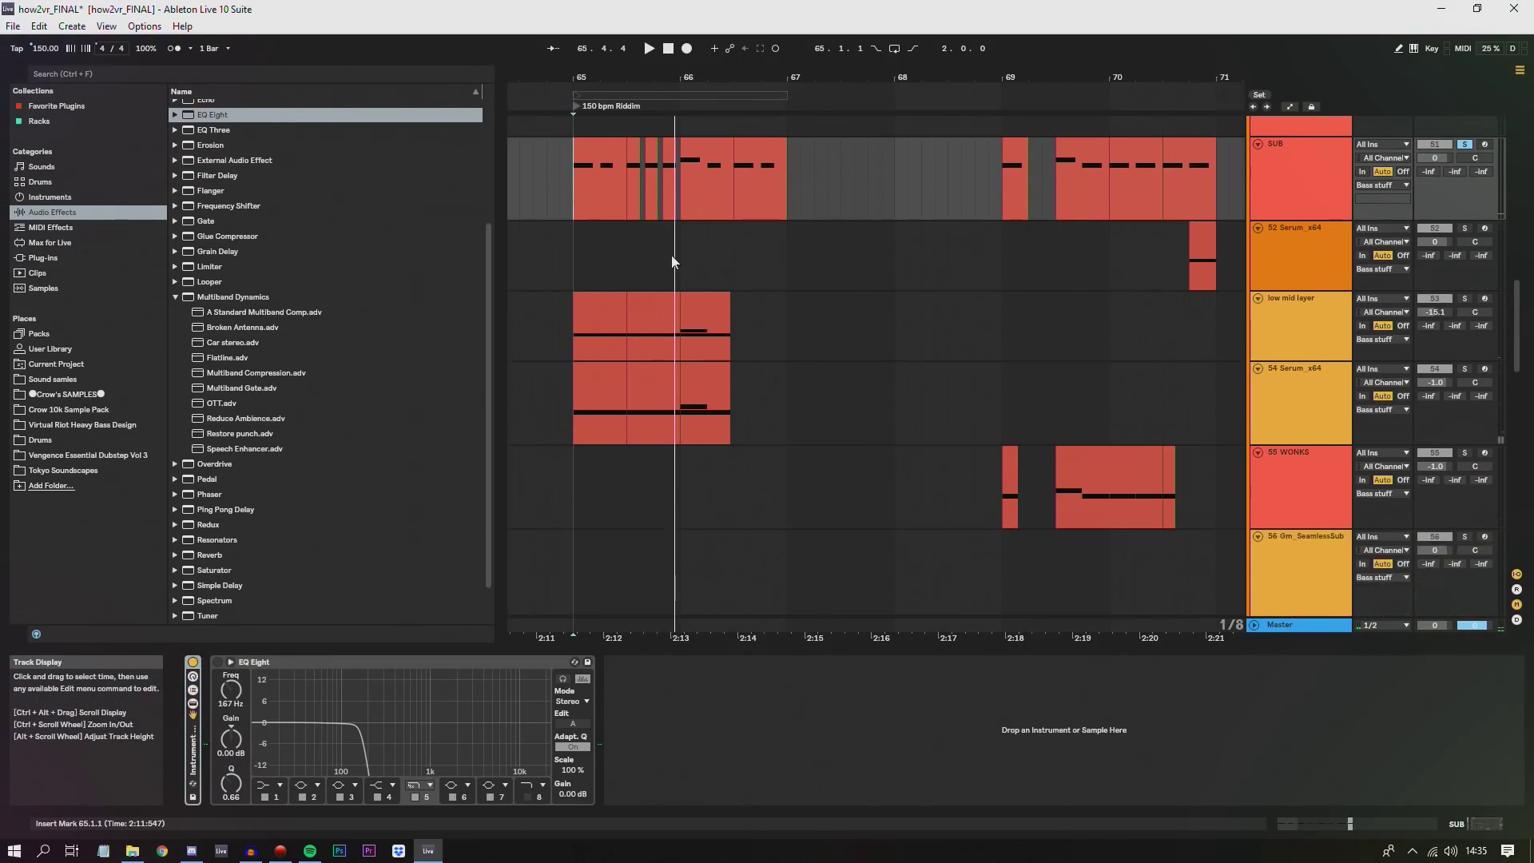
- Solo the 54 Serum_x64 track and play it from bar 65
click(586, 319)
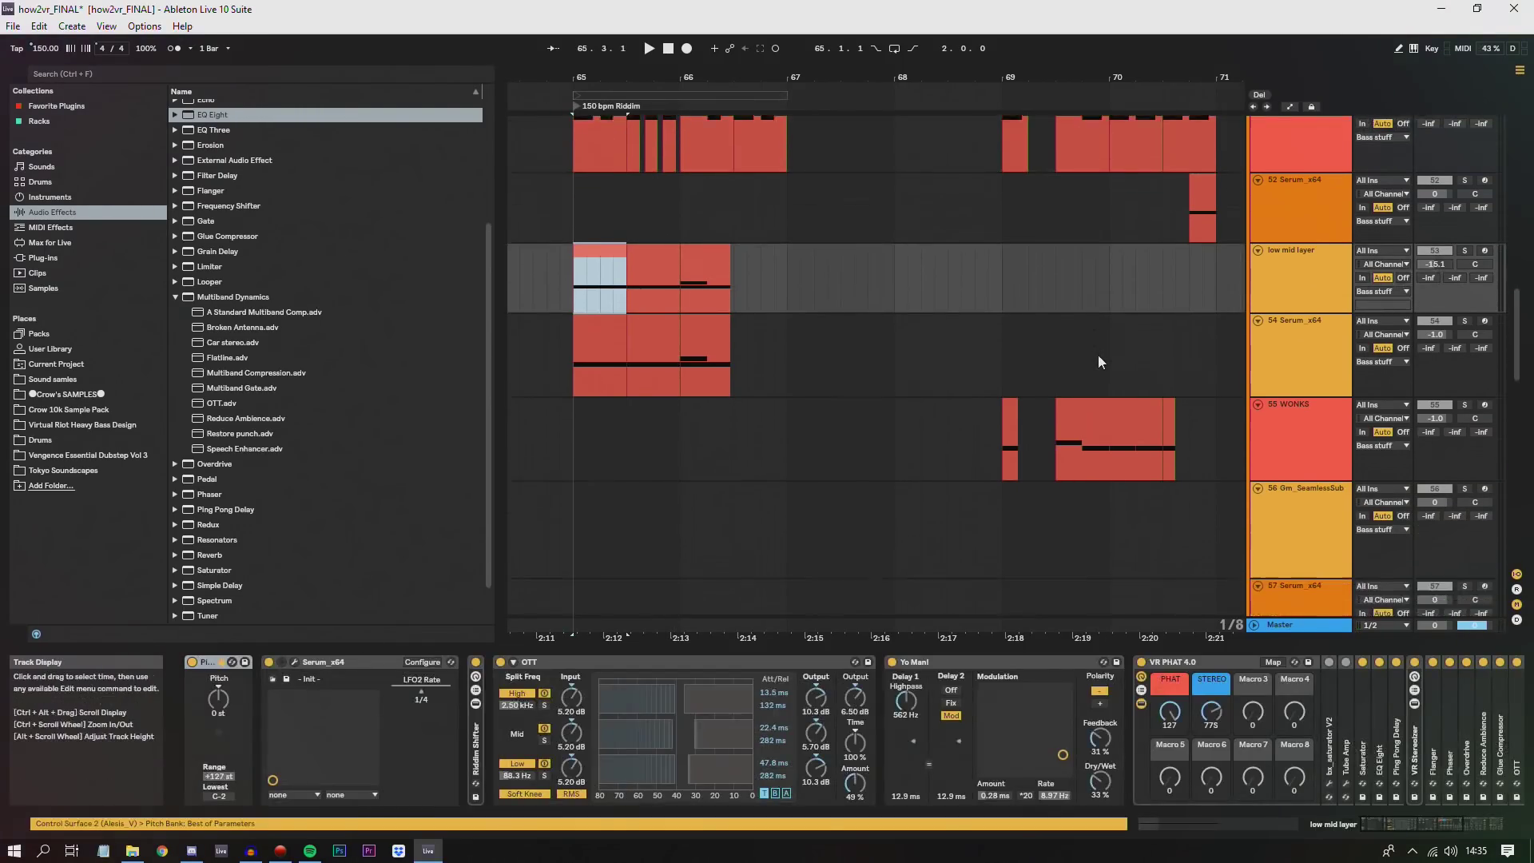
click(886, 284)
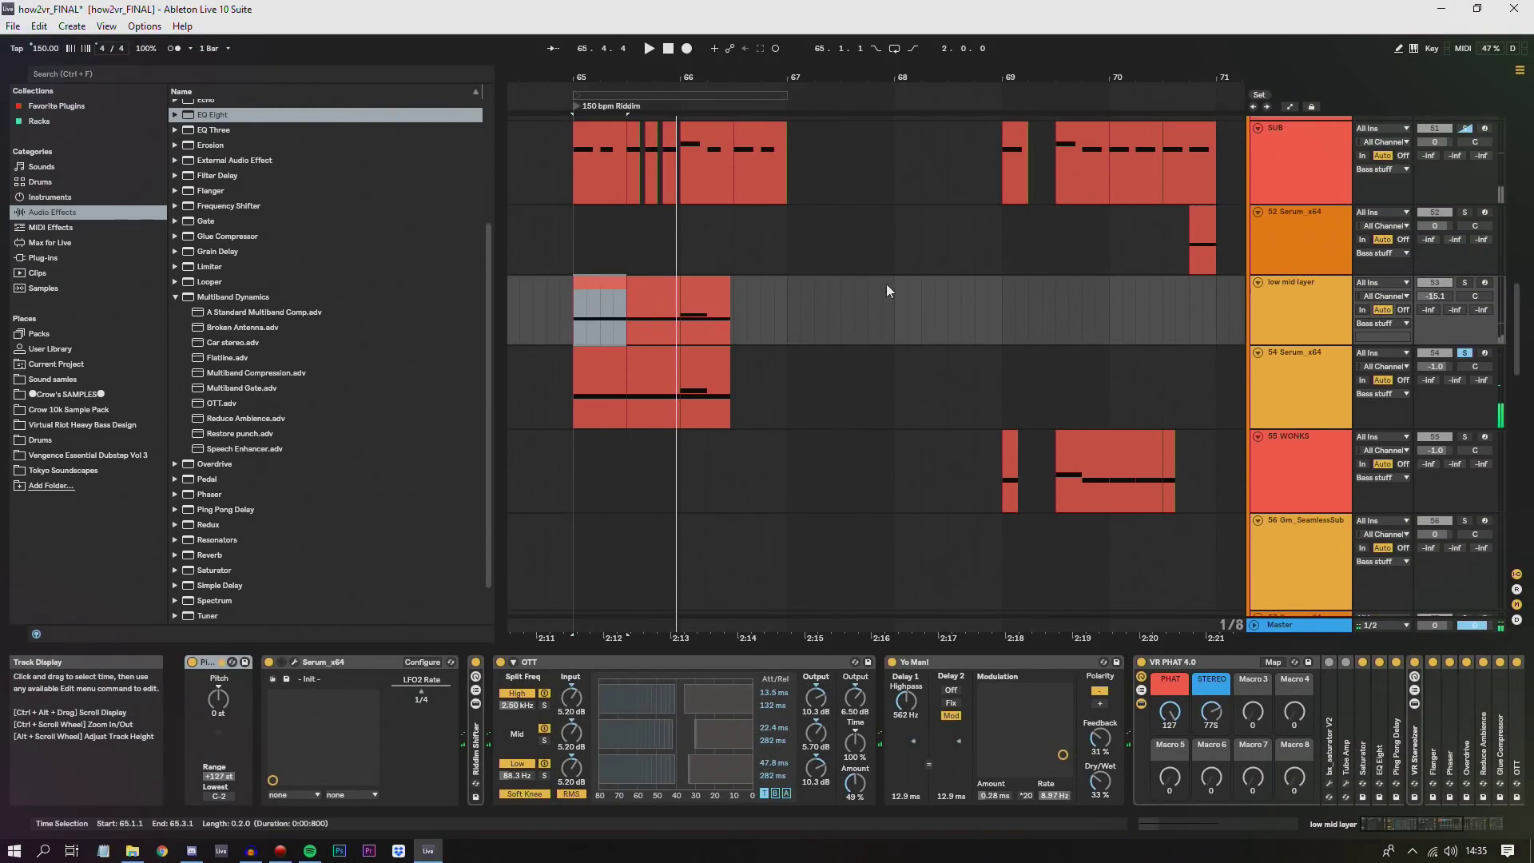
click(1302, 380)
click(572, 385)
key(space)
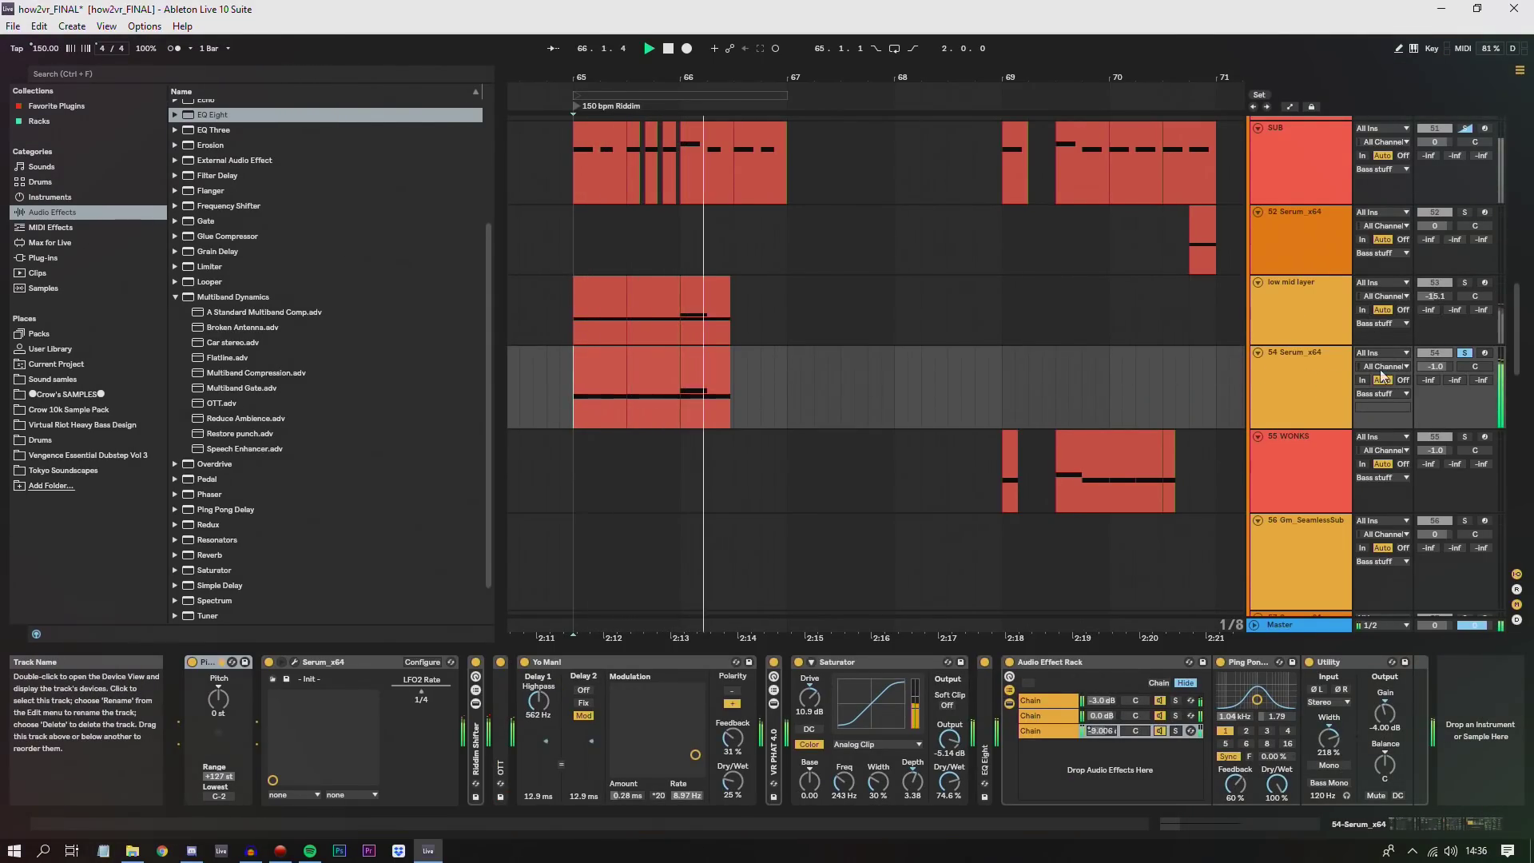
- Solo the low mid layer track and play it from bar 65
click(1464, 283)
key(space)
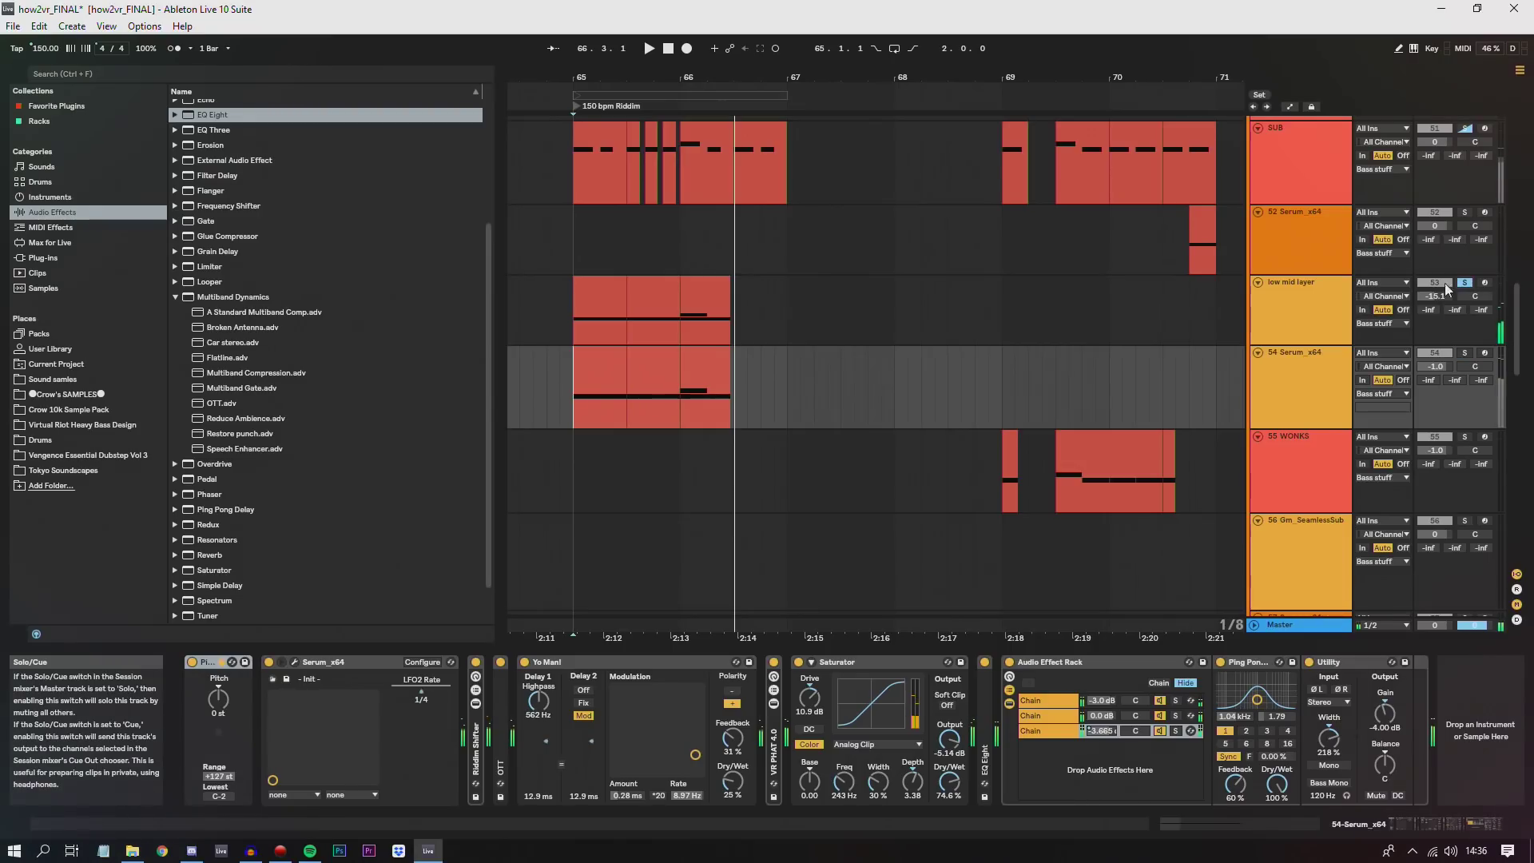
click(573, 311)
key(space)
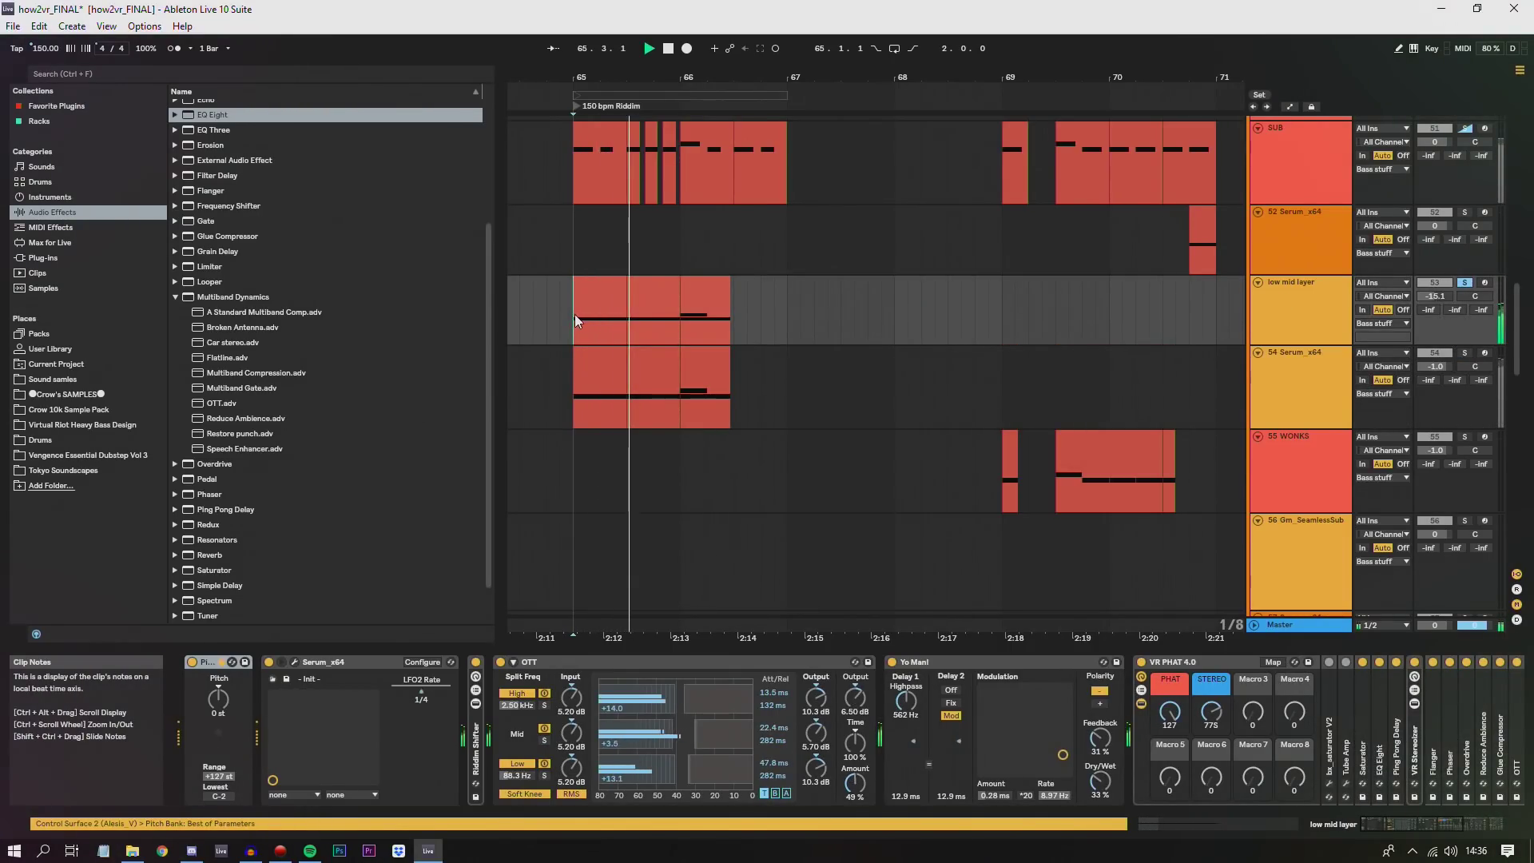
- Examine the Serum patch on the 54 Serum_x64 track: its oscillators, LFO 2 curve and full effects list
drag(1059, 249, 656, 138)
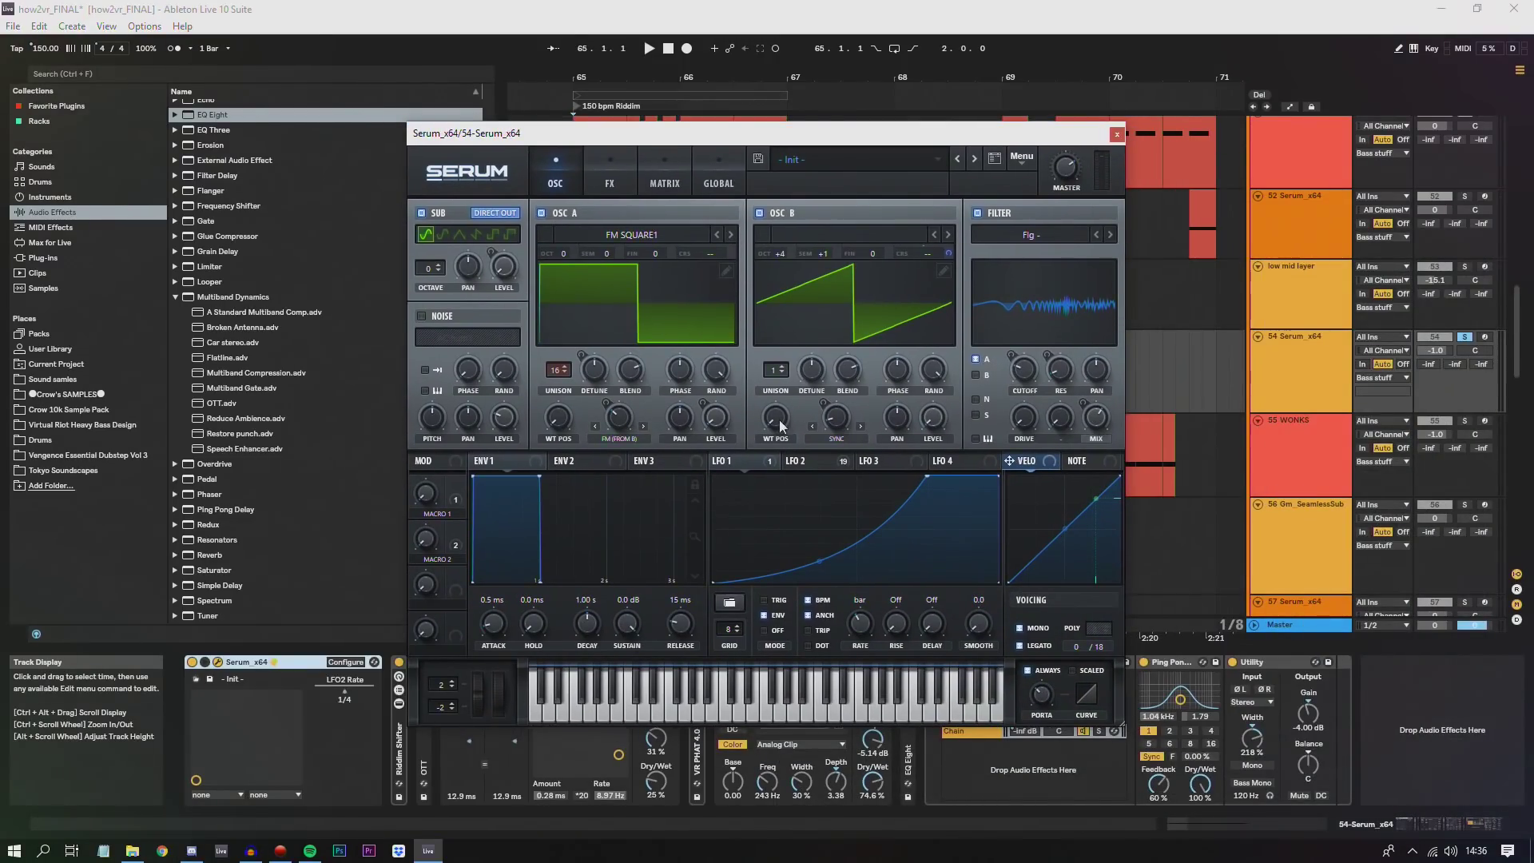
click(803, 462)
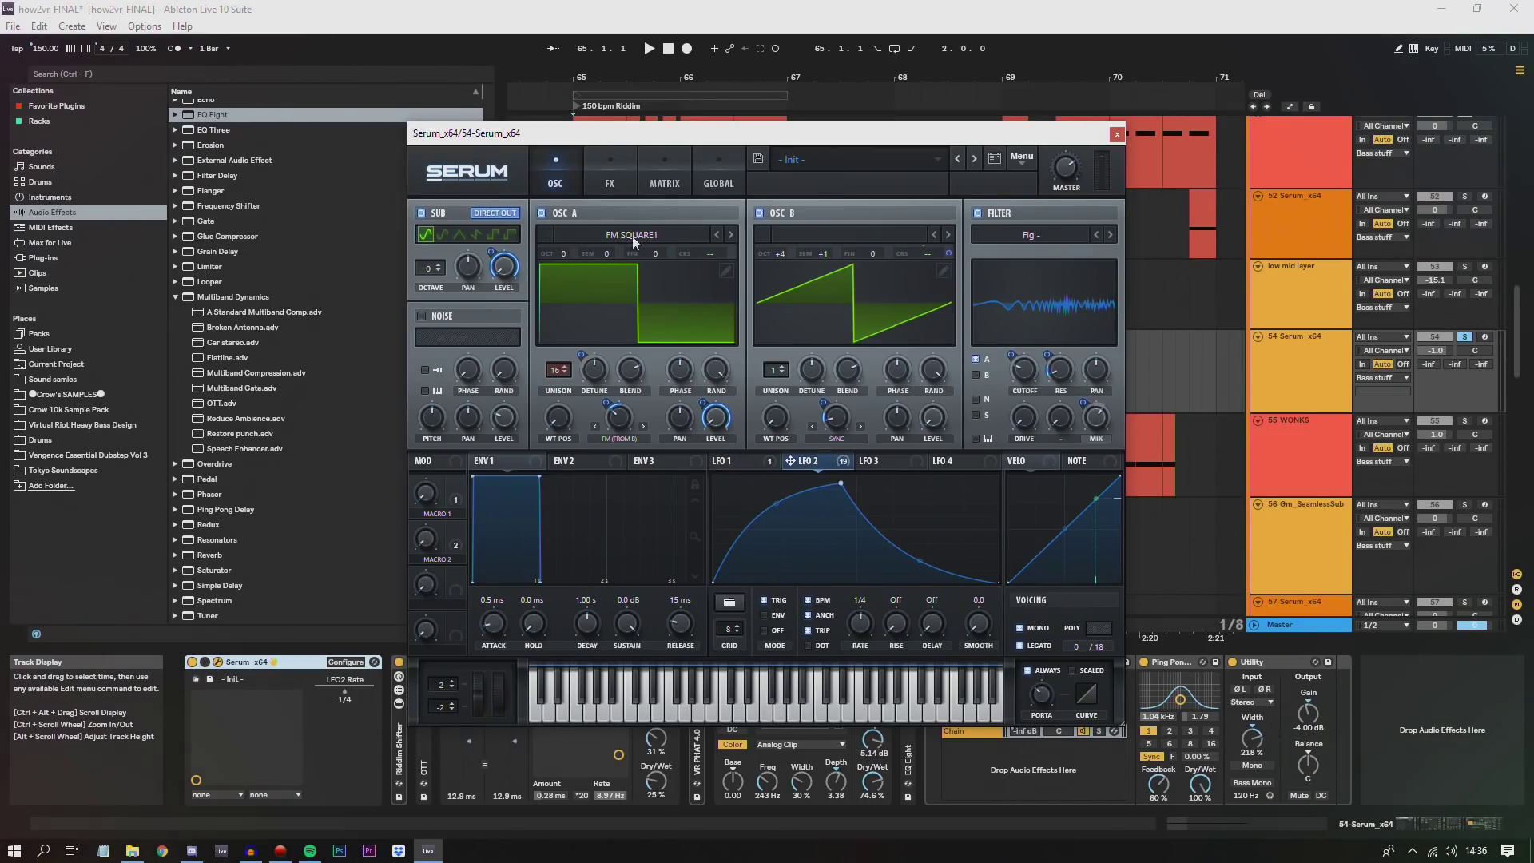
key(space)
click(623, 190)
mouse_move(1115, 276)
mouse_down()
mouse_move(1120, 381)
mouse_move(1121, 256)
mouse_up()
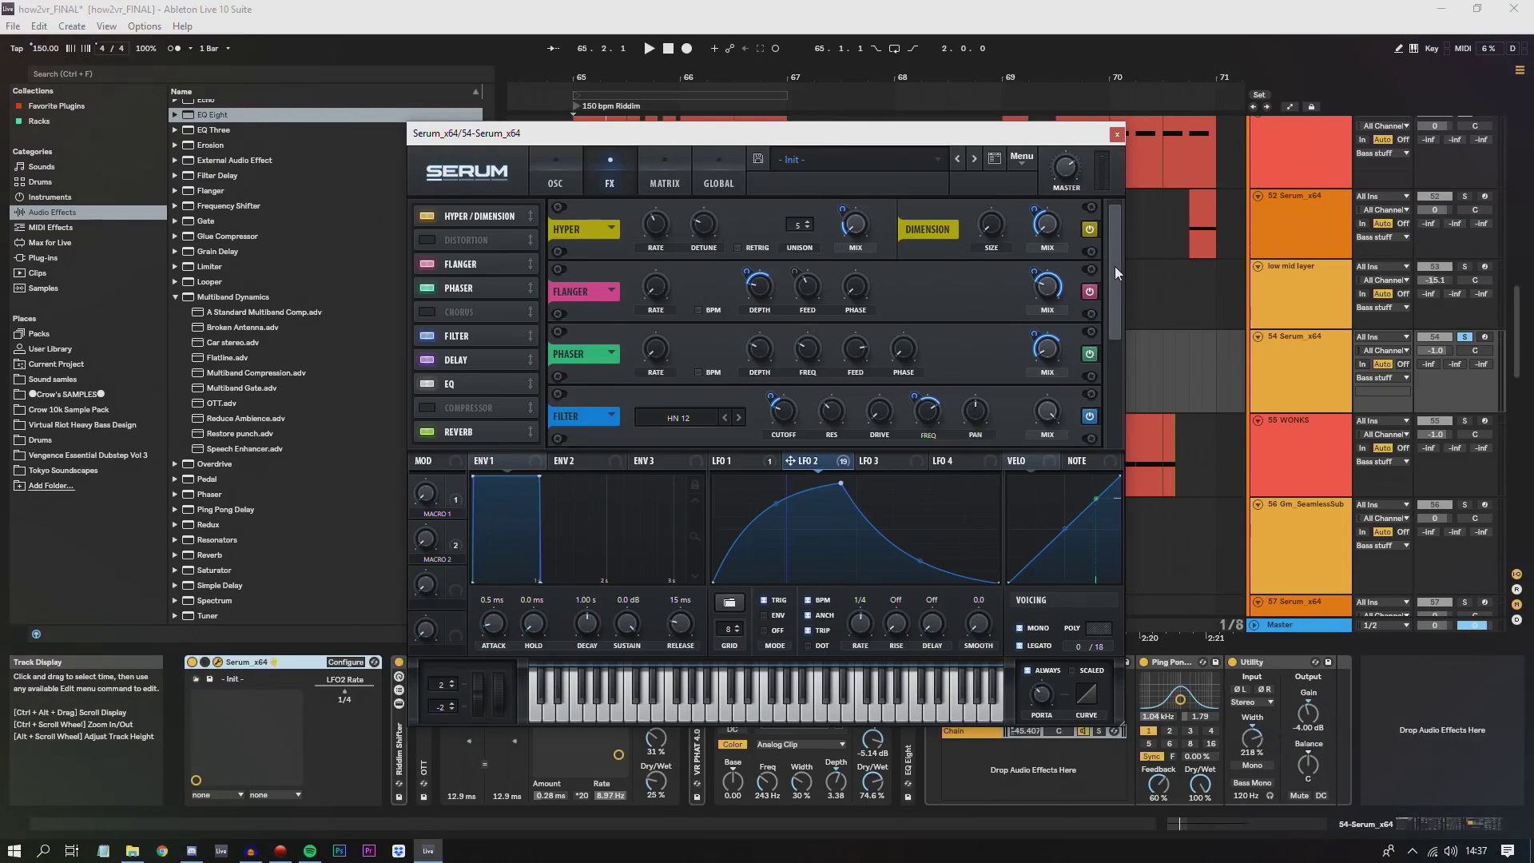
drag(1114, 266, 1103, 171)
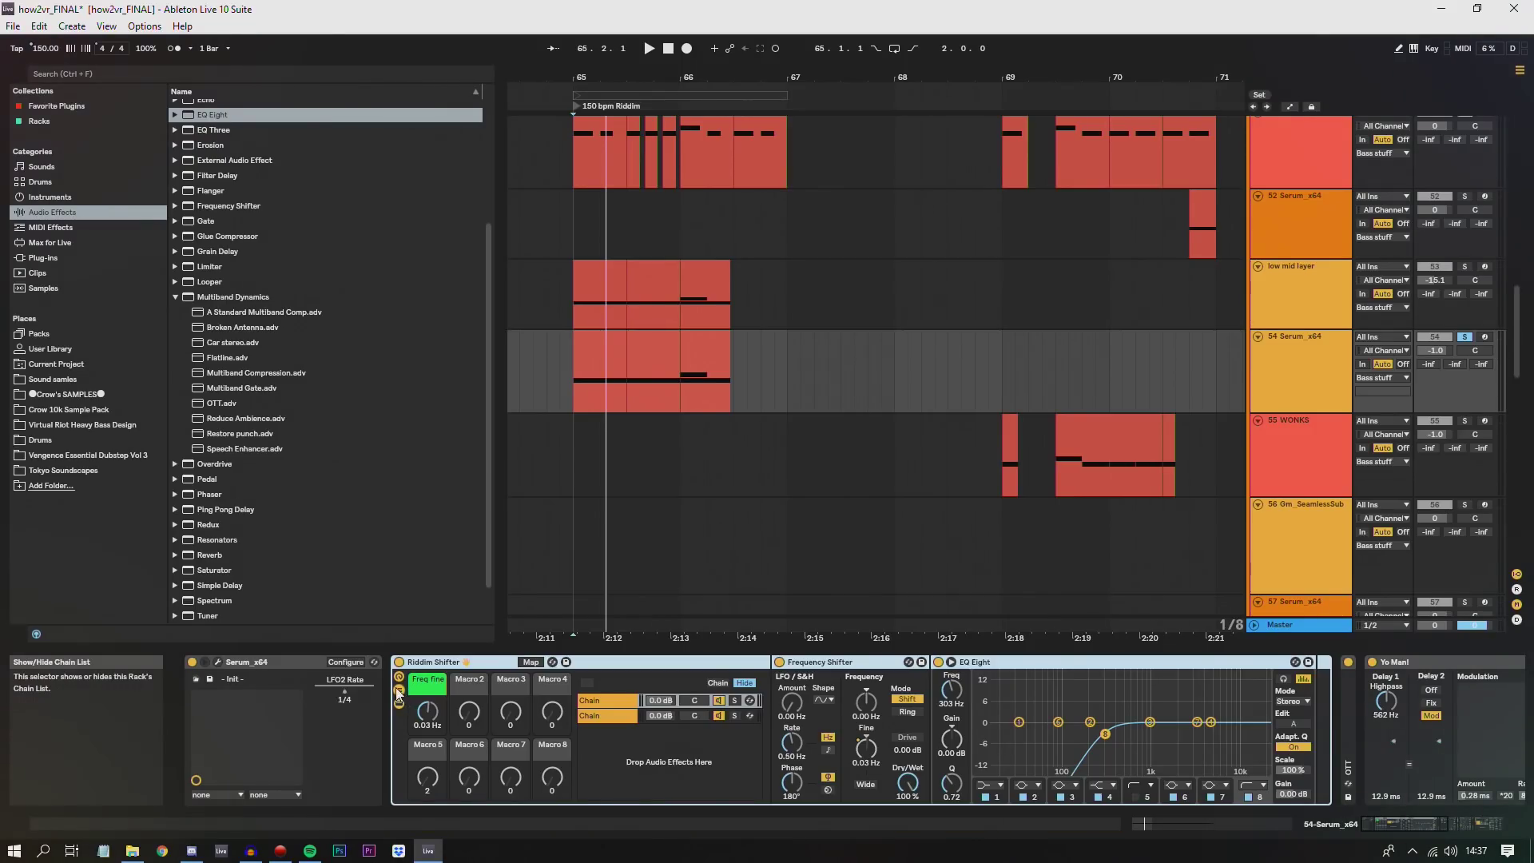
- Inspect both chains of the Riddim Shifter rack, including their Frequency Shifter and EQ Eight devices
click(833, 663)
click(442, 662)
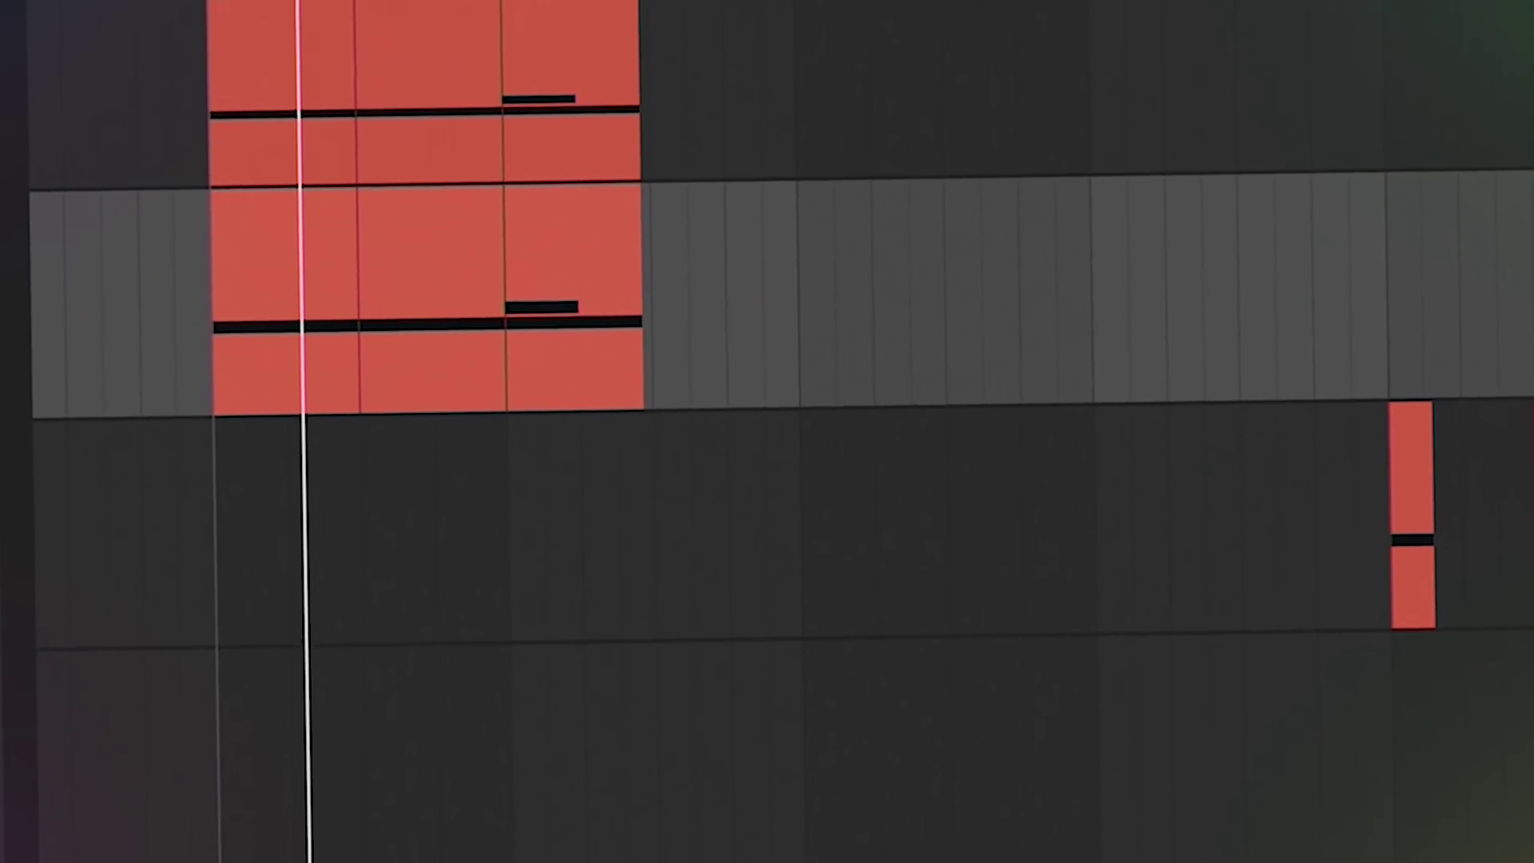
click(607, 716)
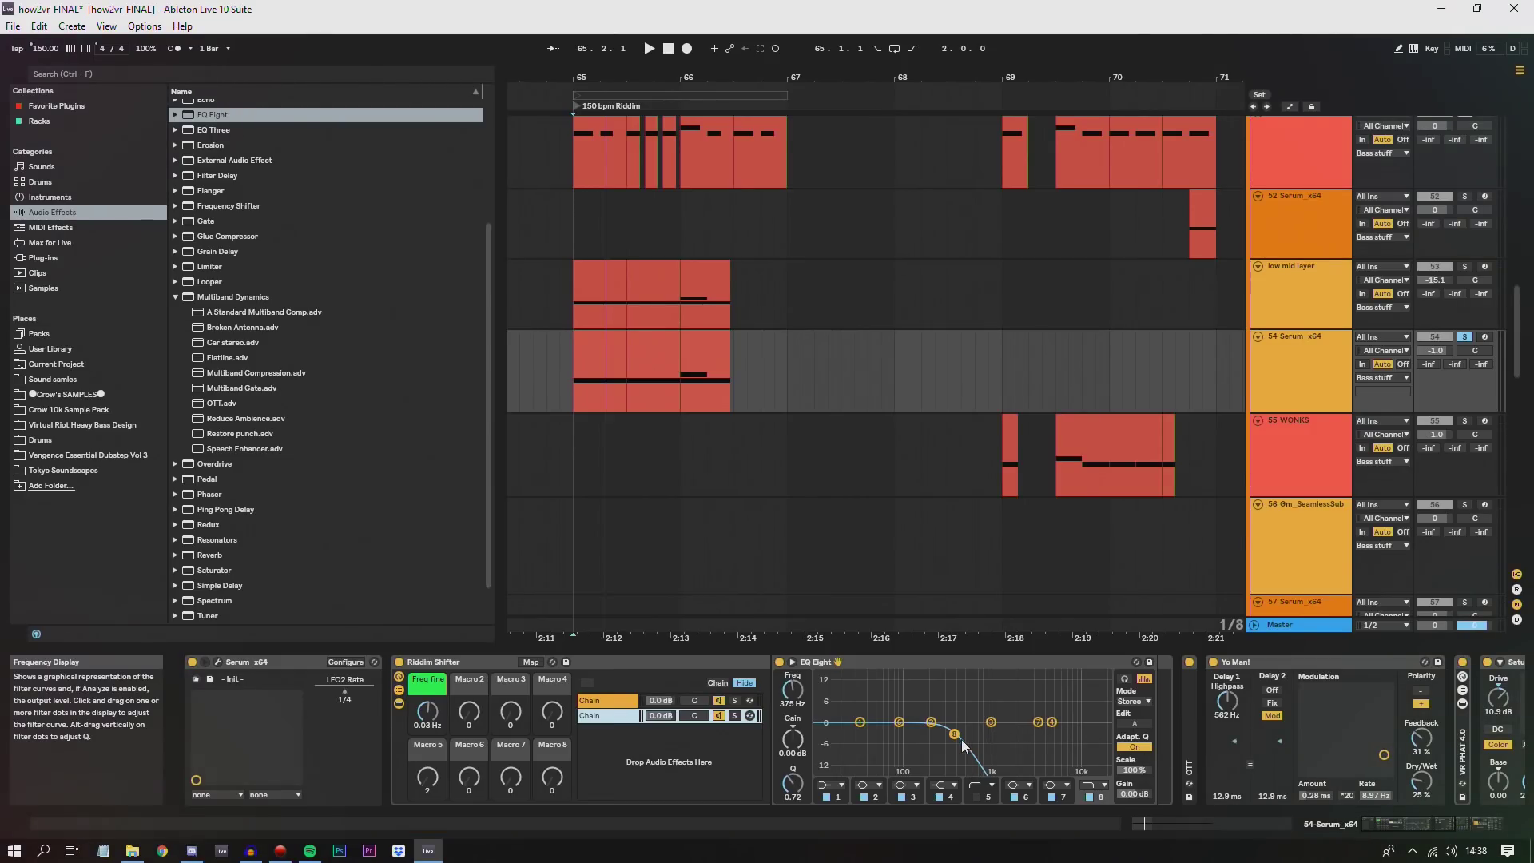
click(604, 701)
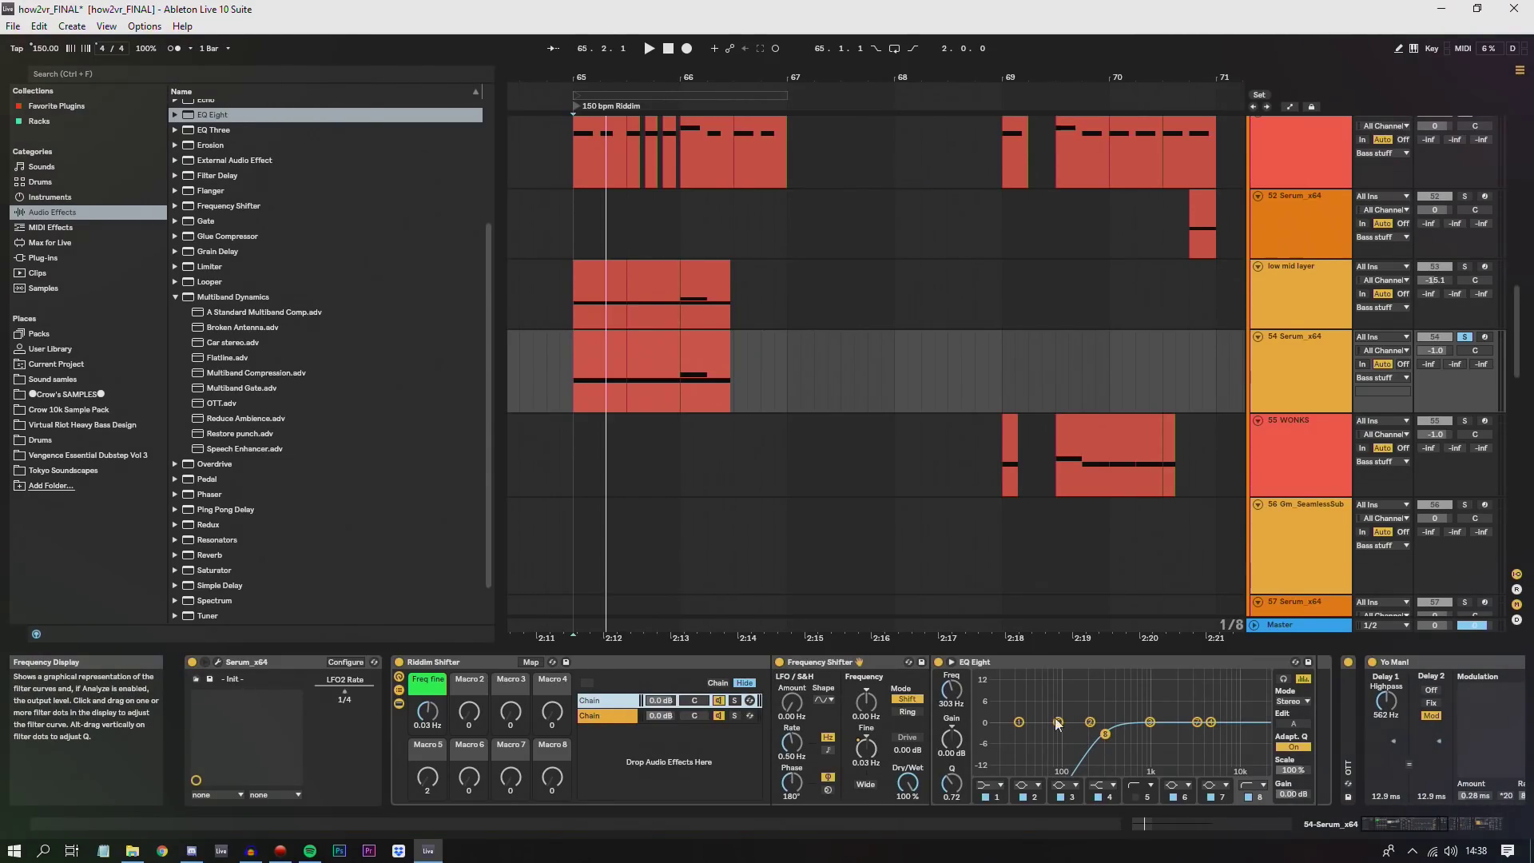
- Play the bass while raising the Riddim Shifter's Freq fine macro to 316 Hz and returning it to 0.03 Hz
click(859, 662)
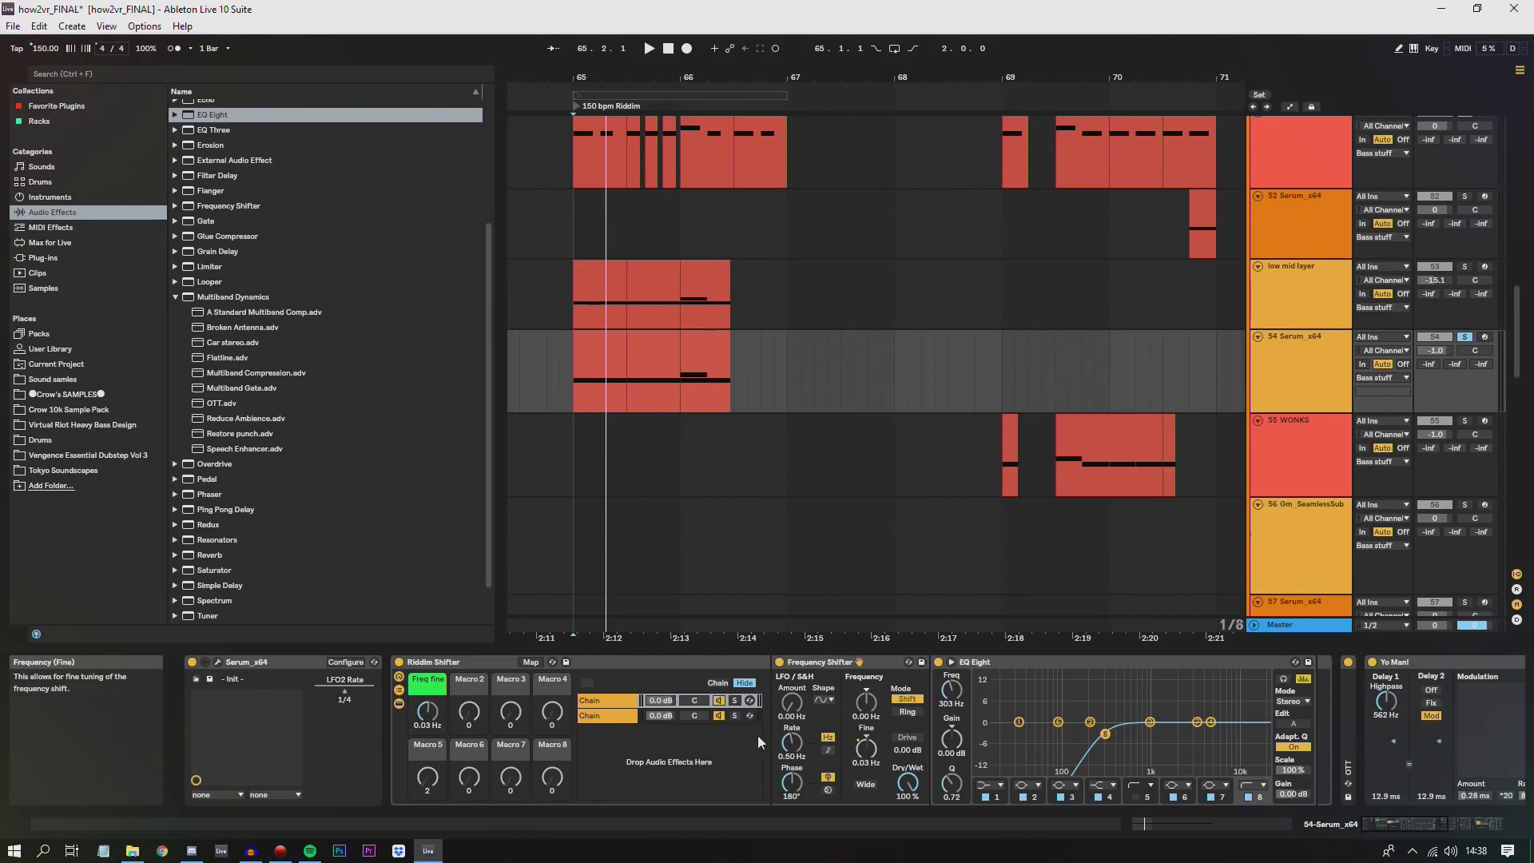
key(space)
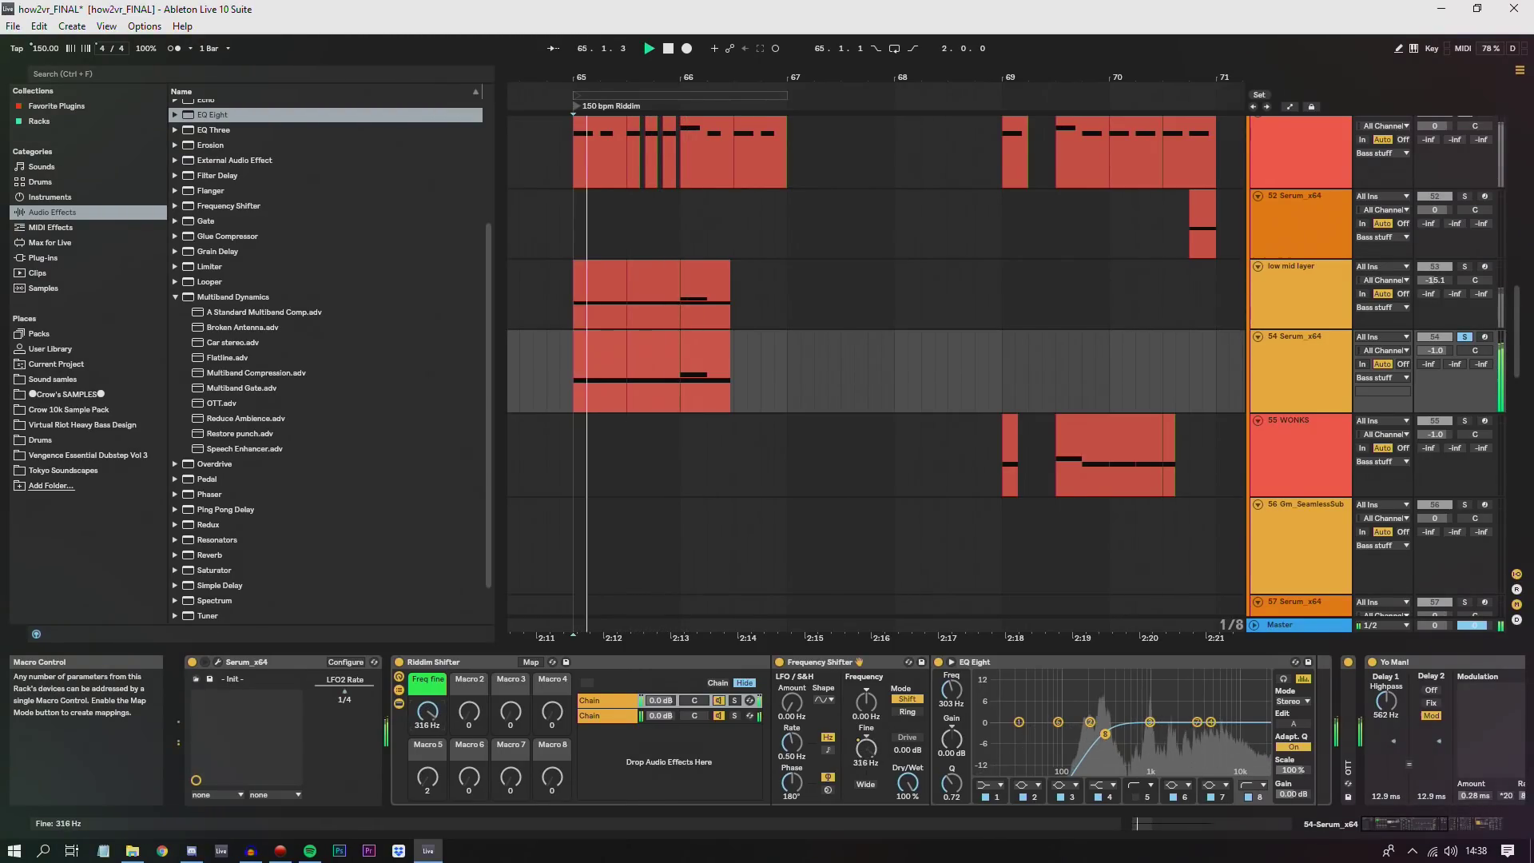
key(space)
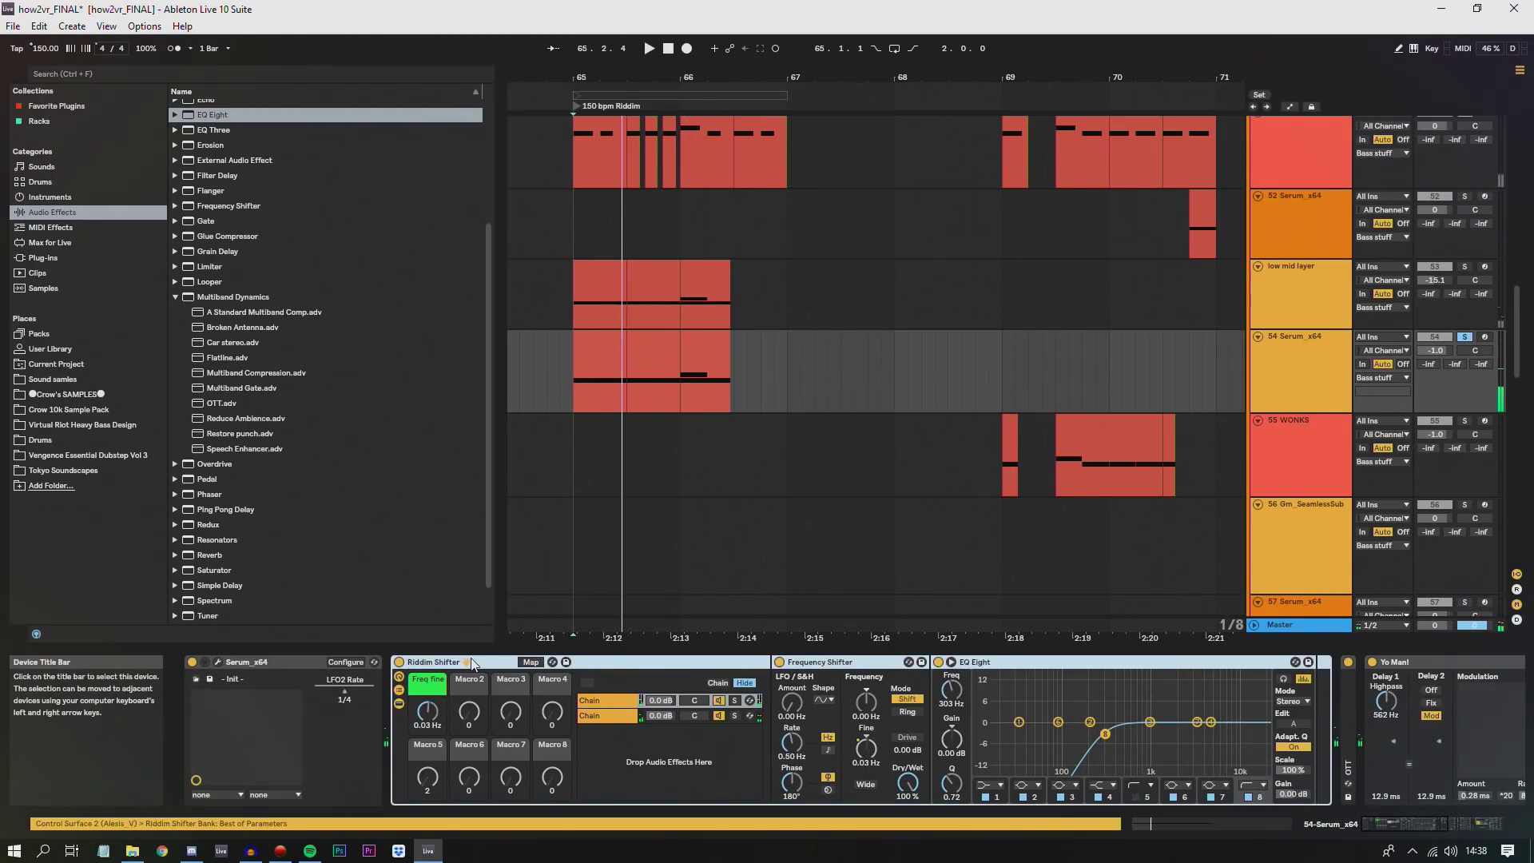
- Review the OTT, Yo Man!, VR PHAT 4.0, Saturator and EQ Eight devices in turn, folding each one when done
double_click(471, 661)
double_click(427, 702)
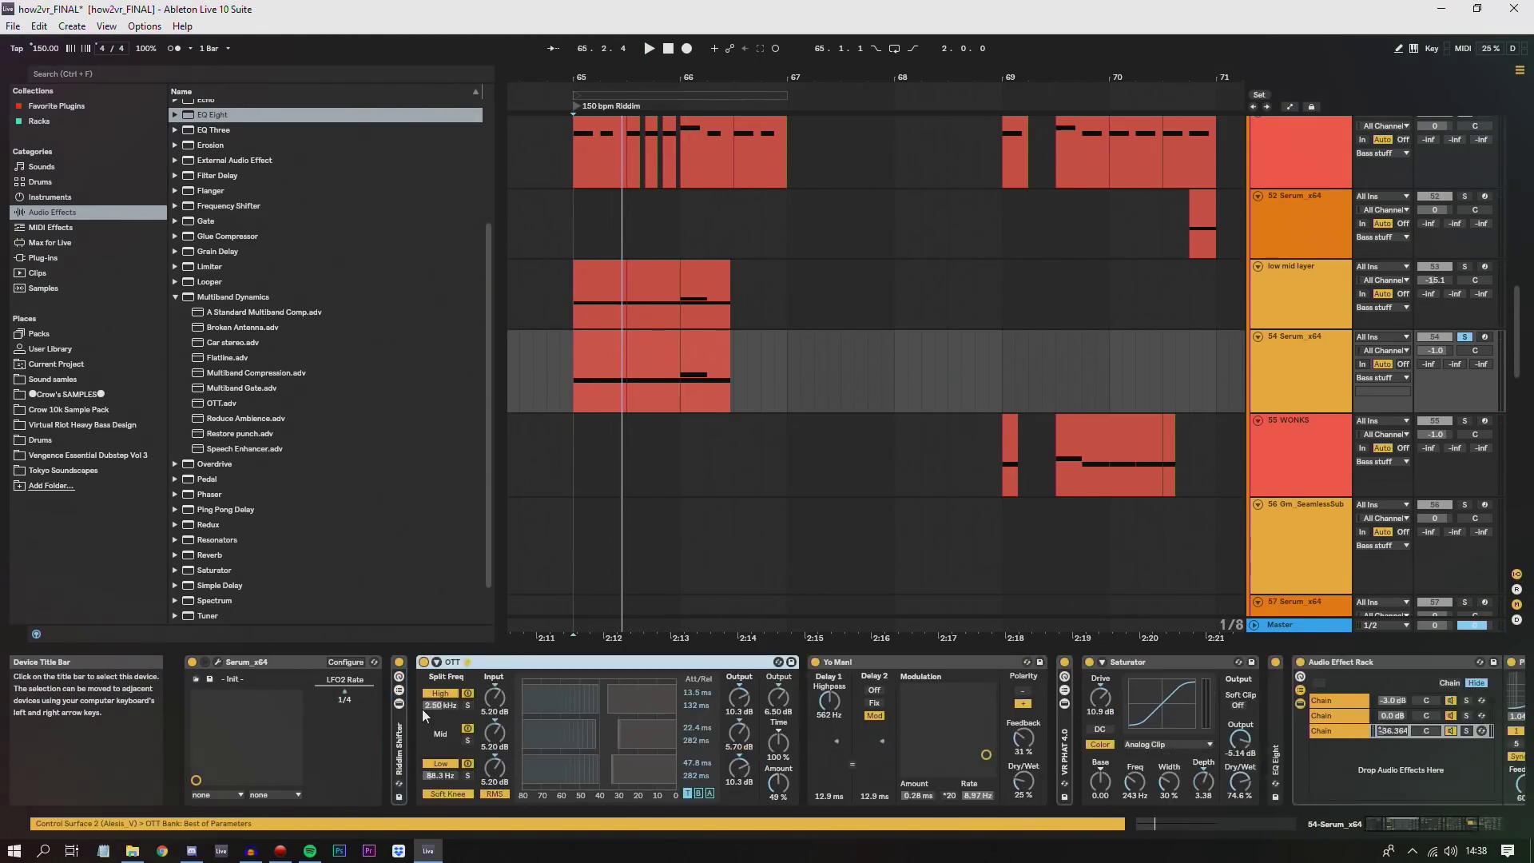
double_click(501, 662)
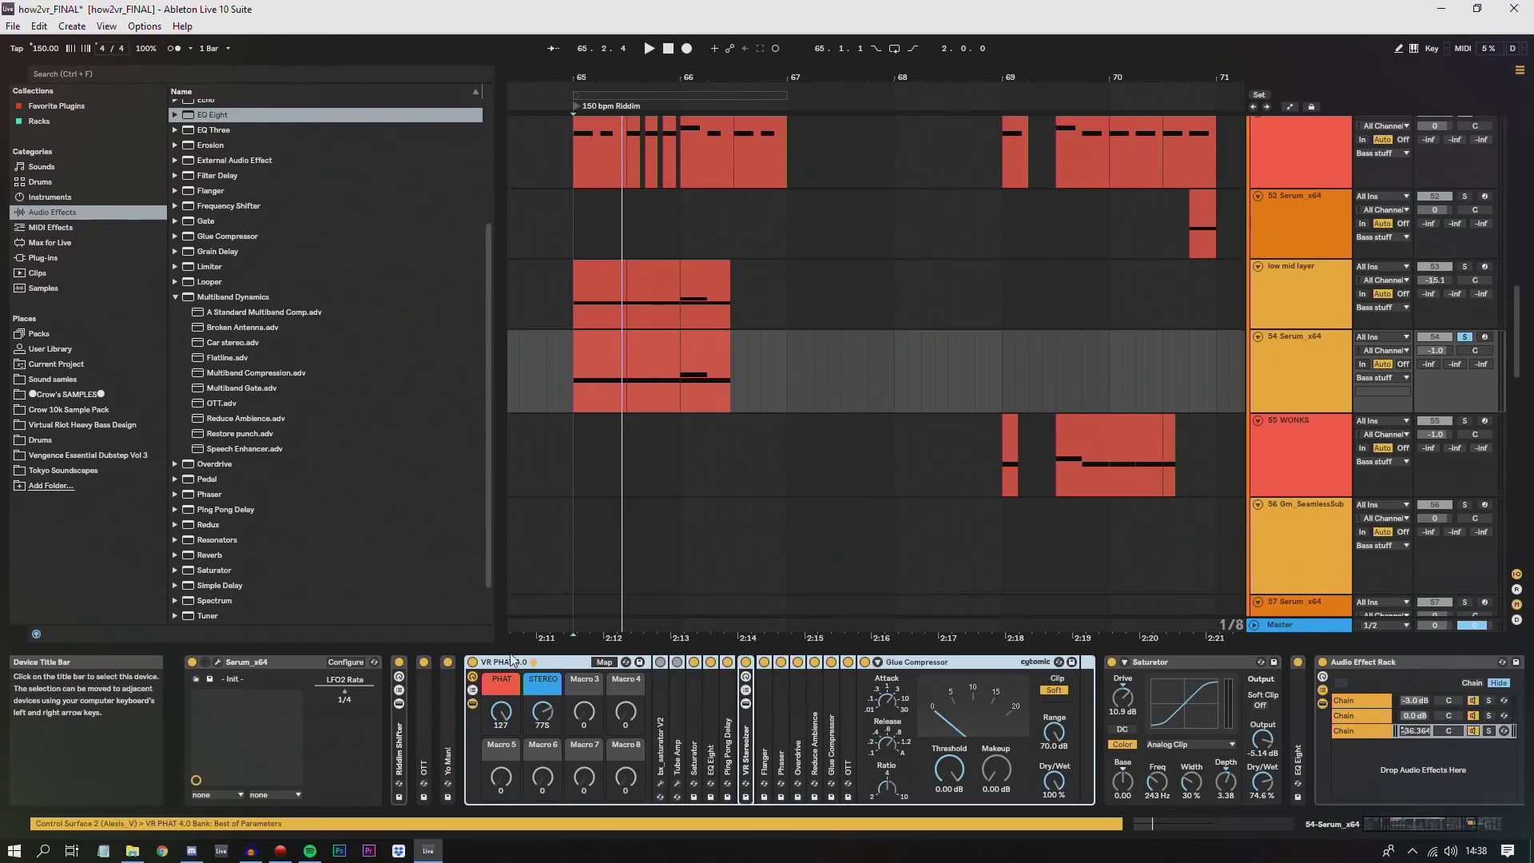
double_click(530, 662)
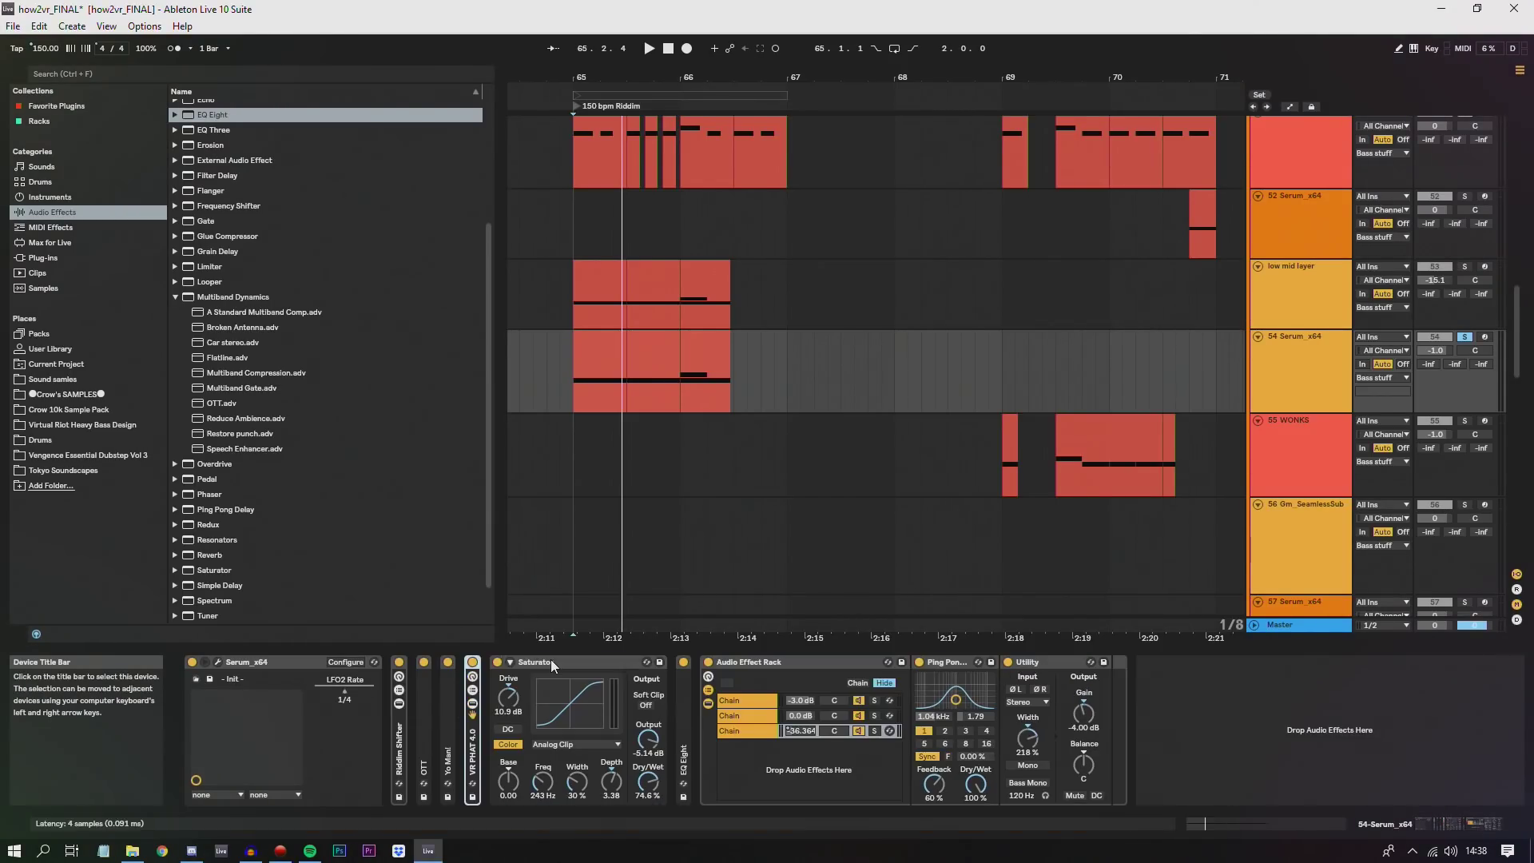
double_click(561, 665)
double_click(521, 702)
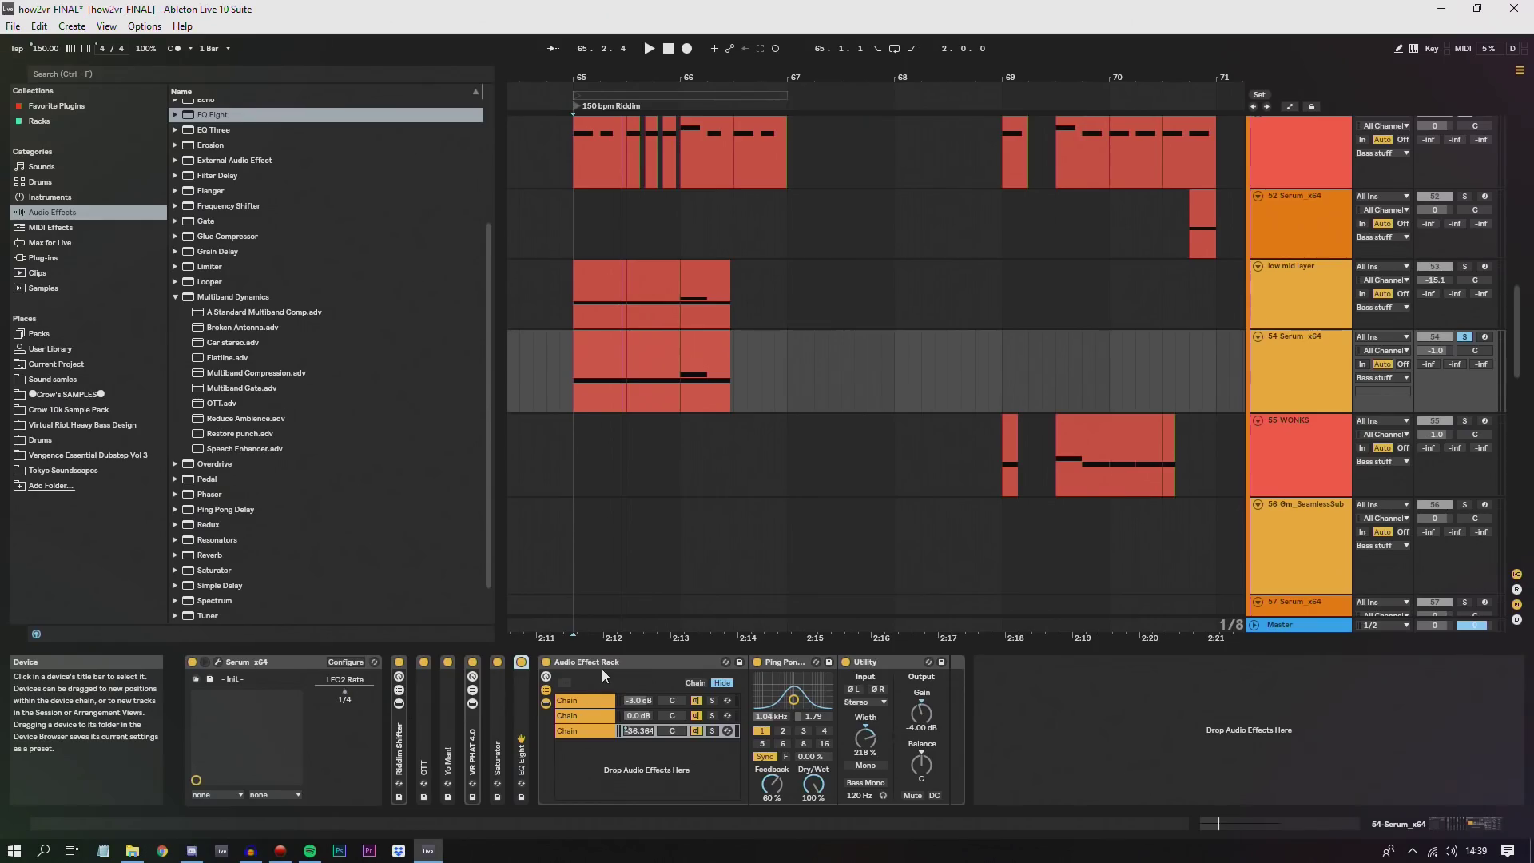
- Audition the three chains of the Audio Effect Rack by soloing each one during playback
click(601, 669)
click(593, 701)
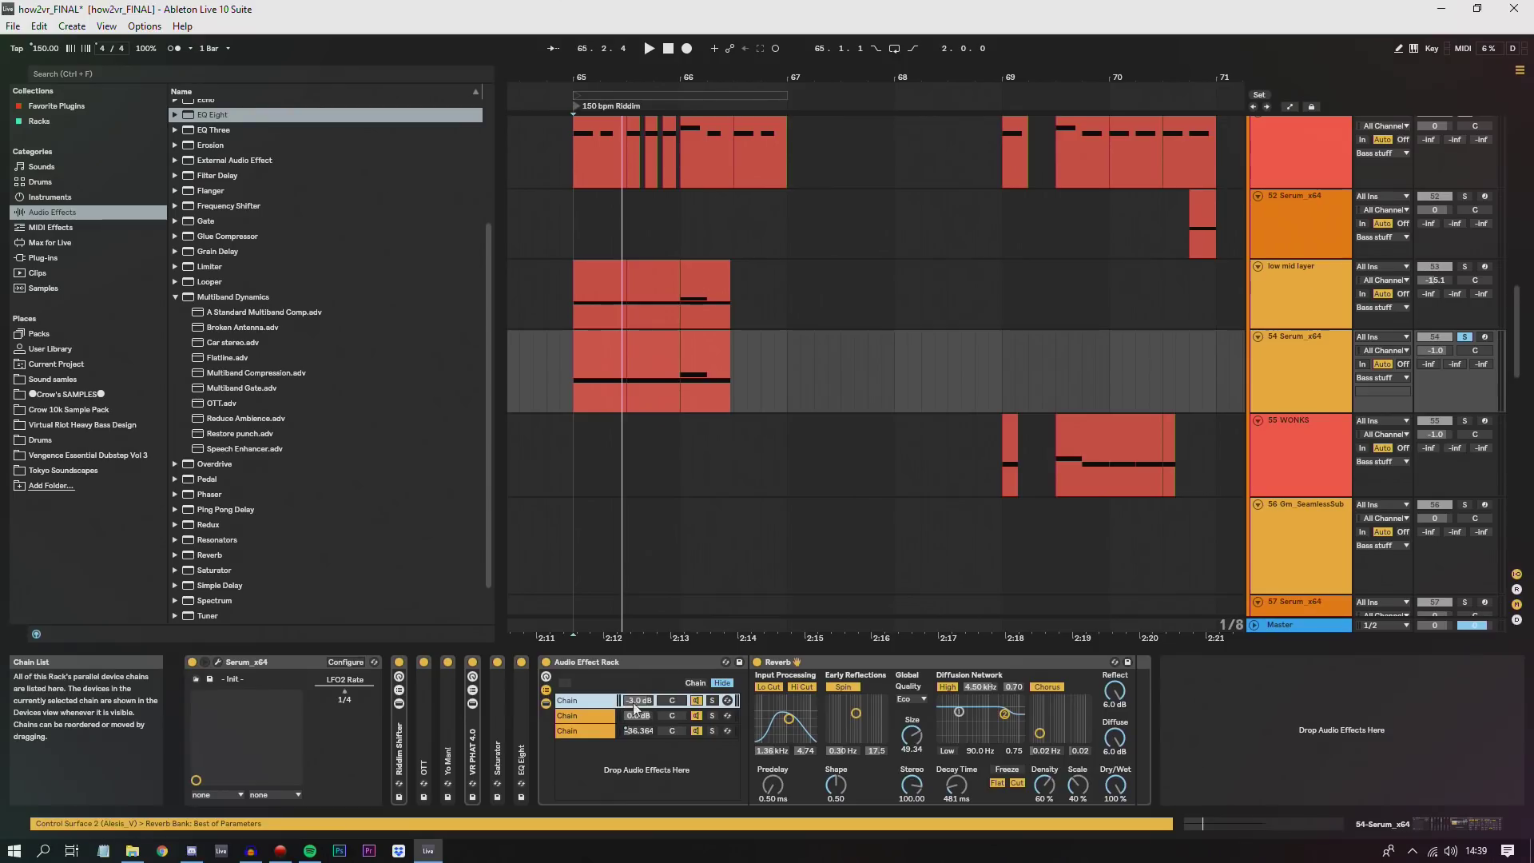
key(space)
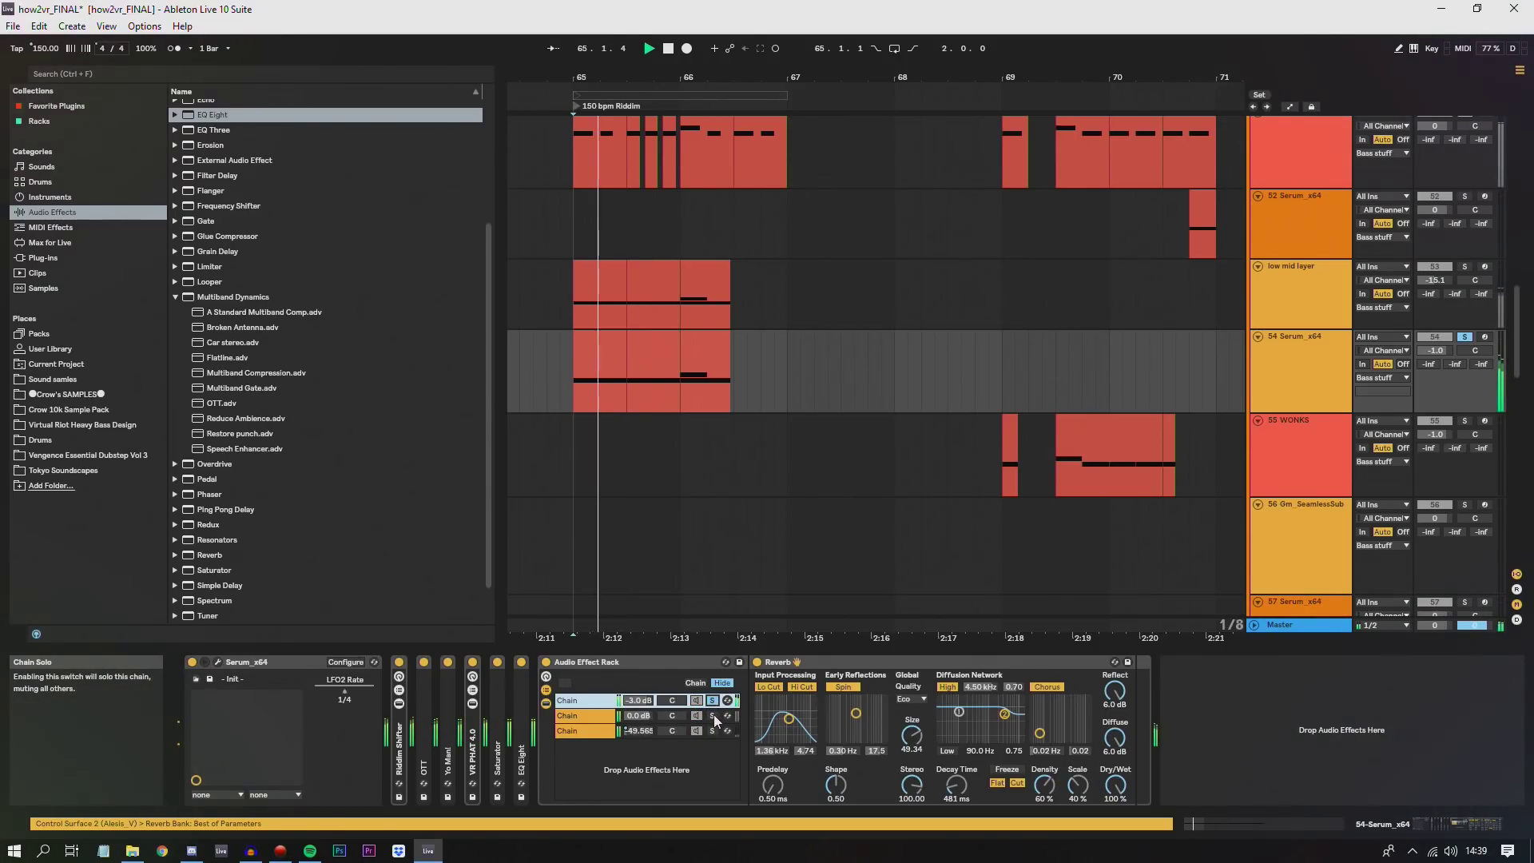
click(712, 715)
click(712, 730)
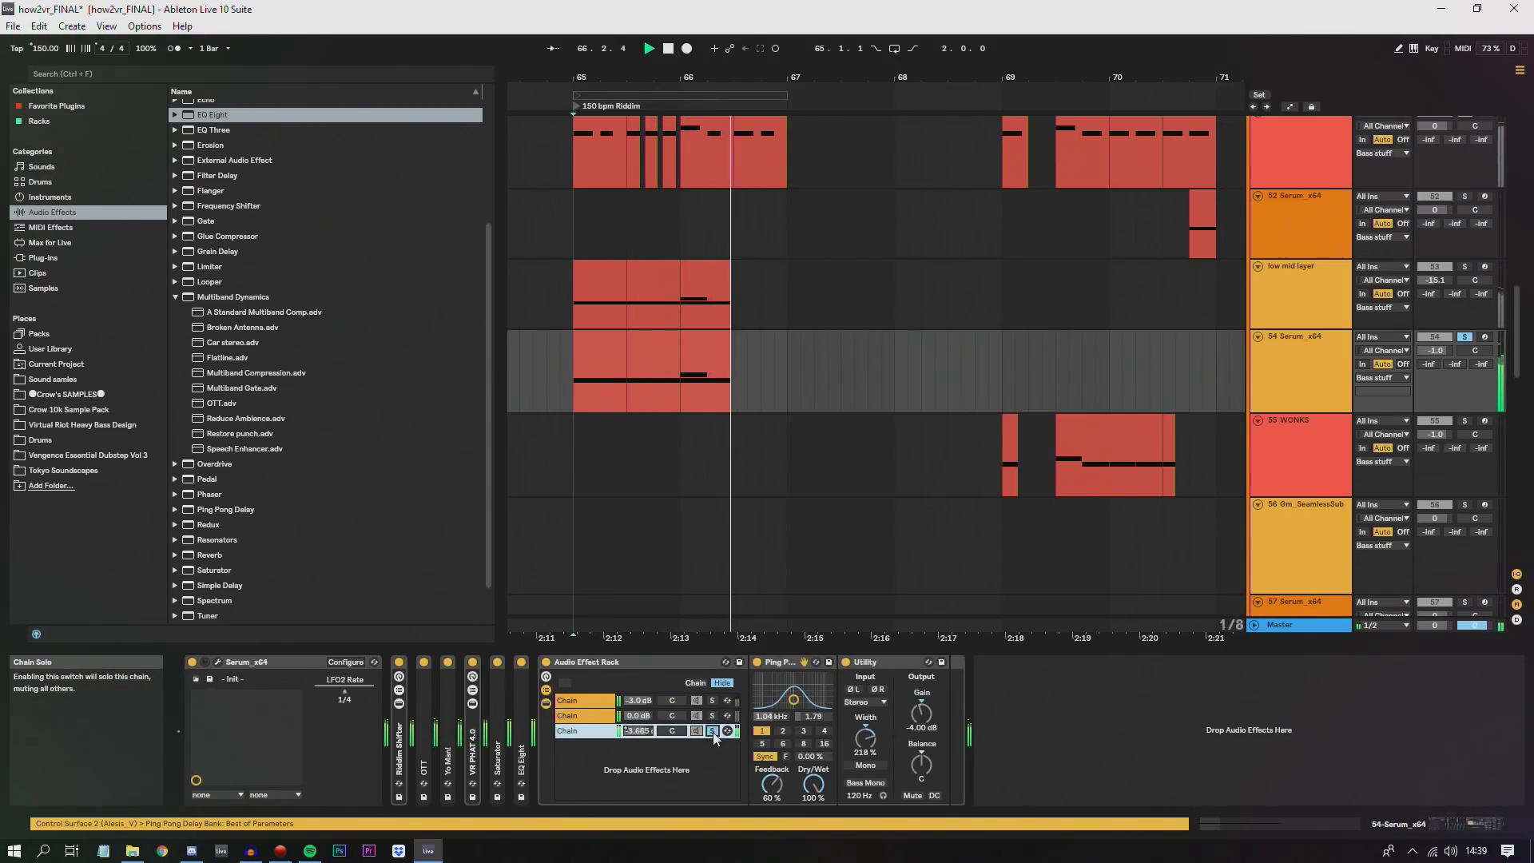
click(712, 715)
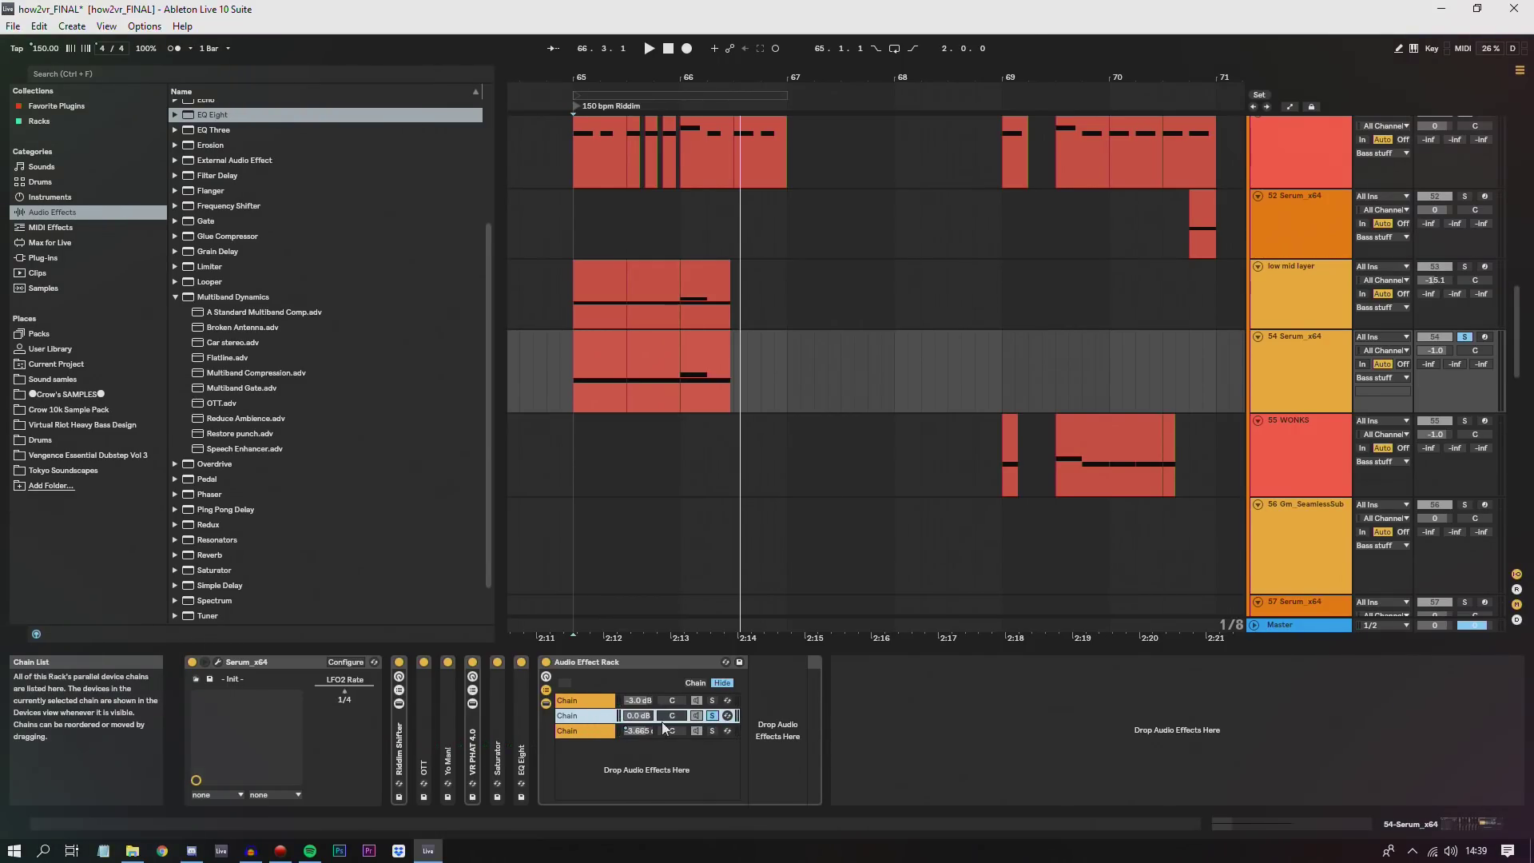
- Compare the rack's Reverb chain with its Ping Pong Delay and Utility chain in solo playback, finishing with the chain solo cleared
key(space)
click(712, 699)
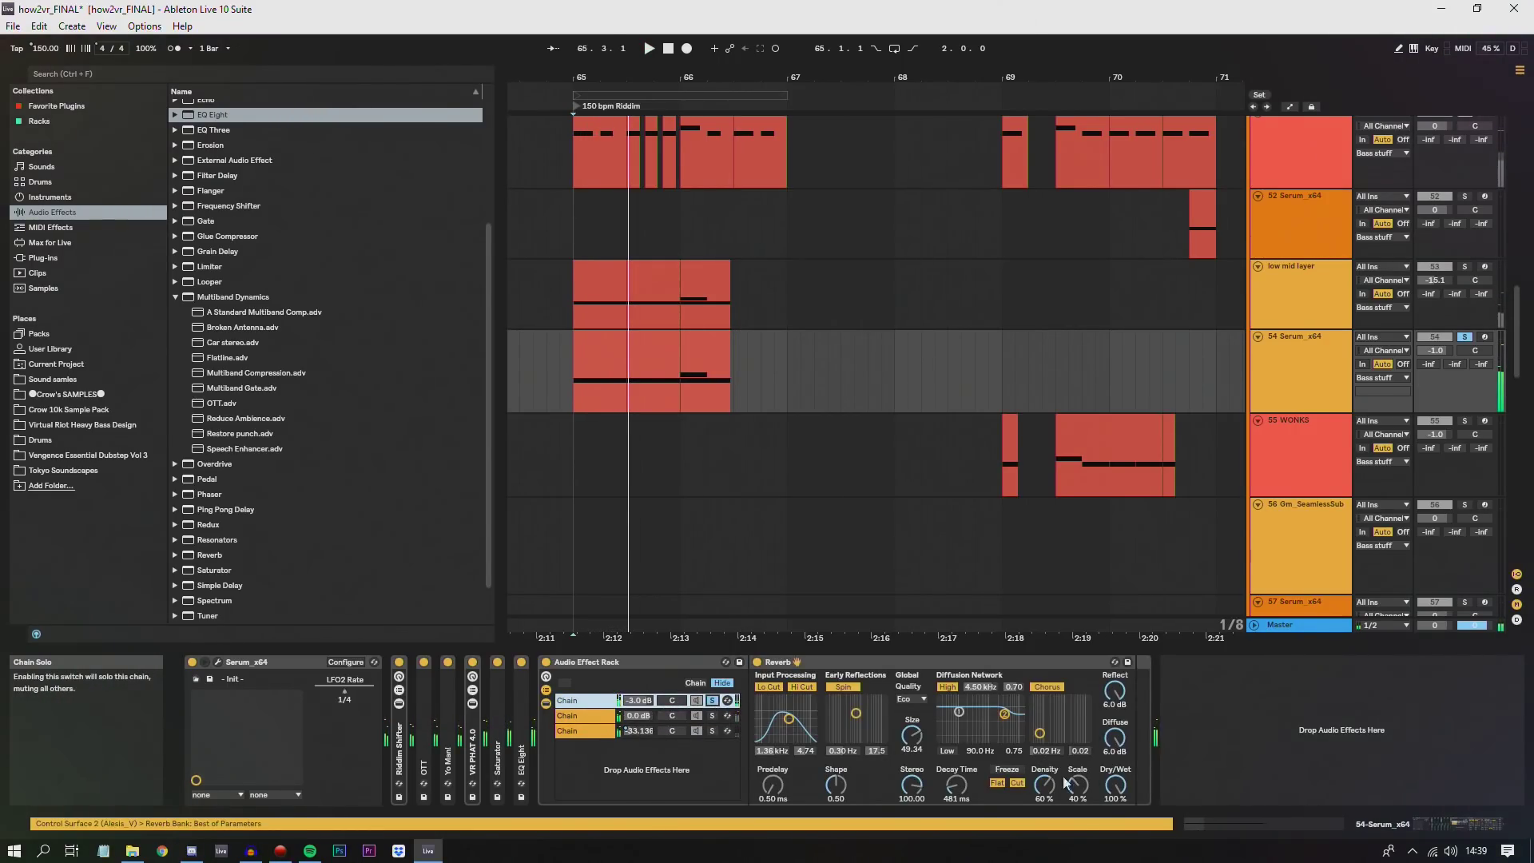
key(space)
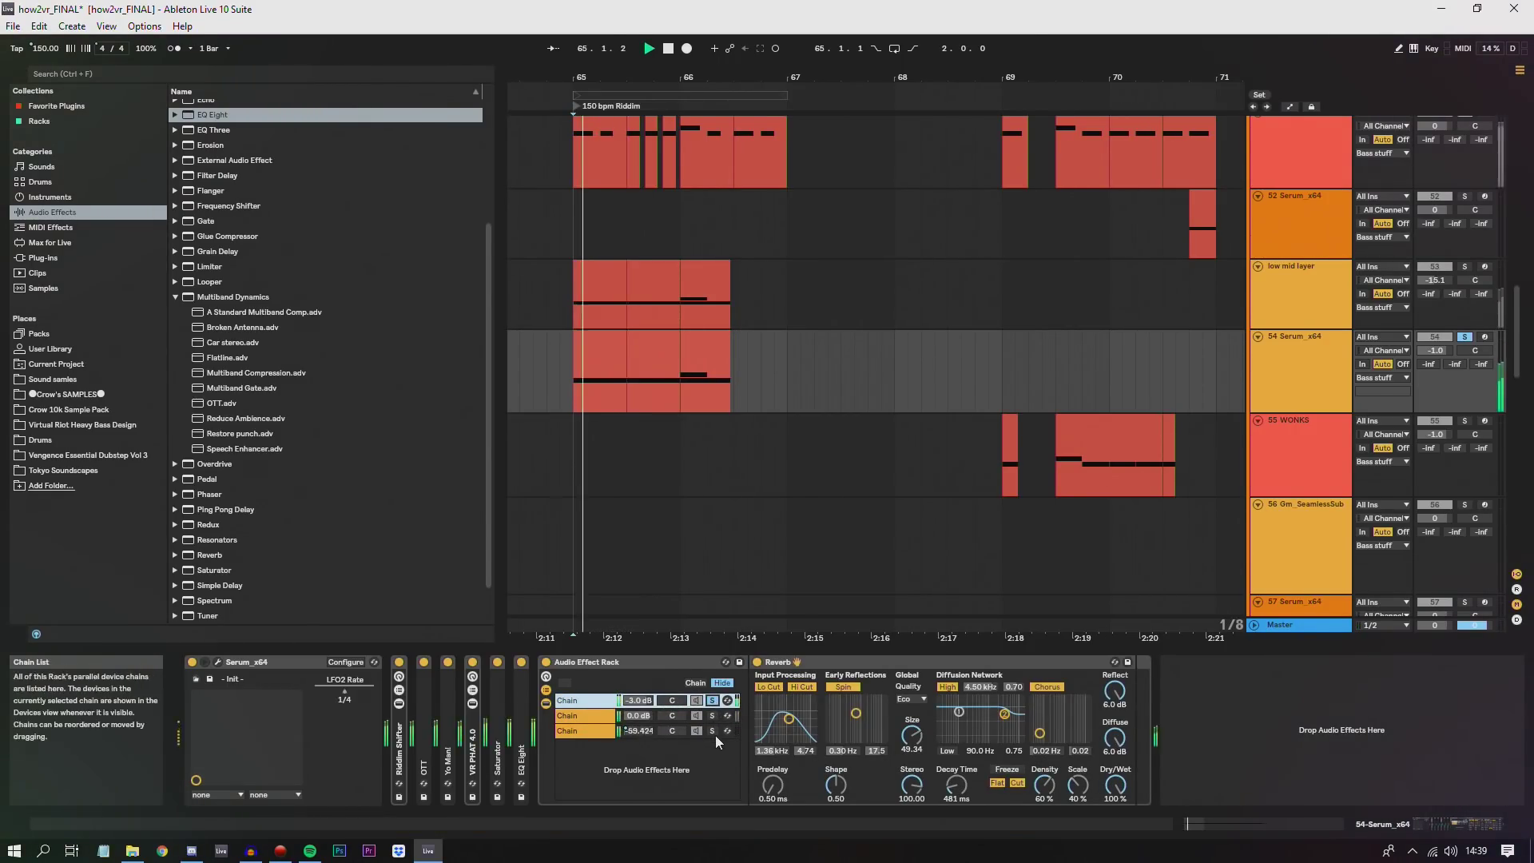
click(715, 730)
key(space)
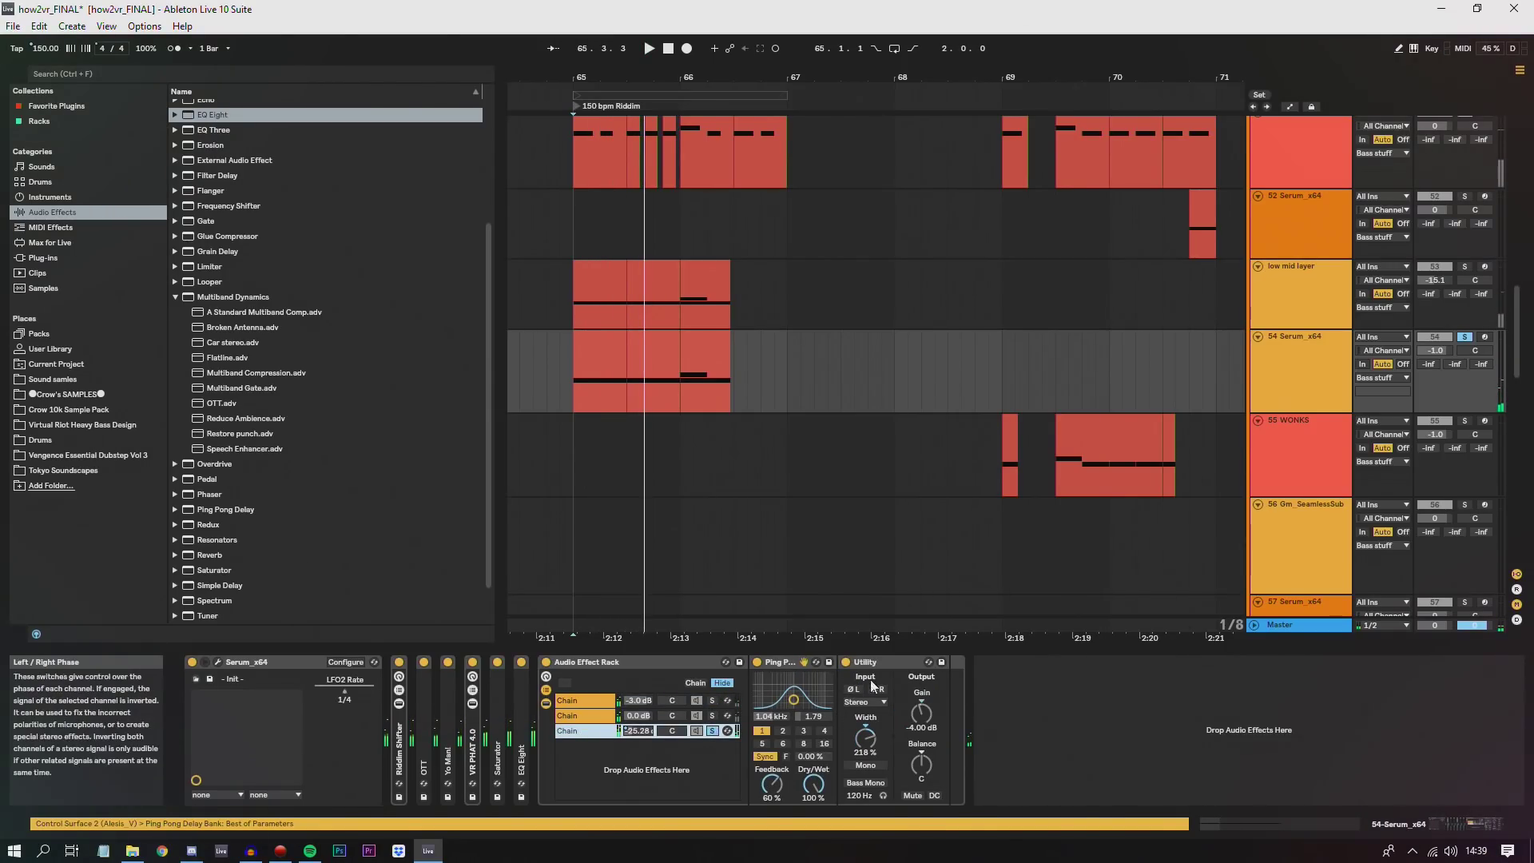
key(space)
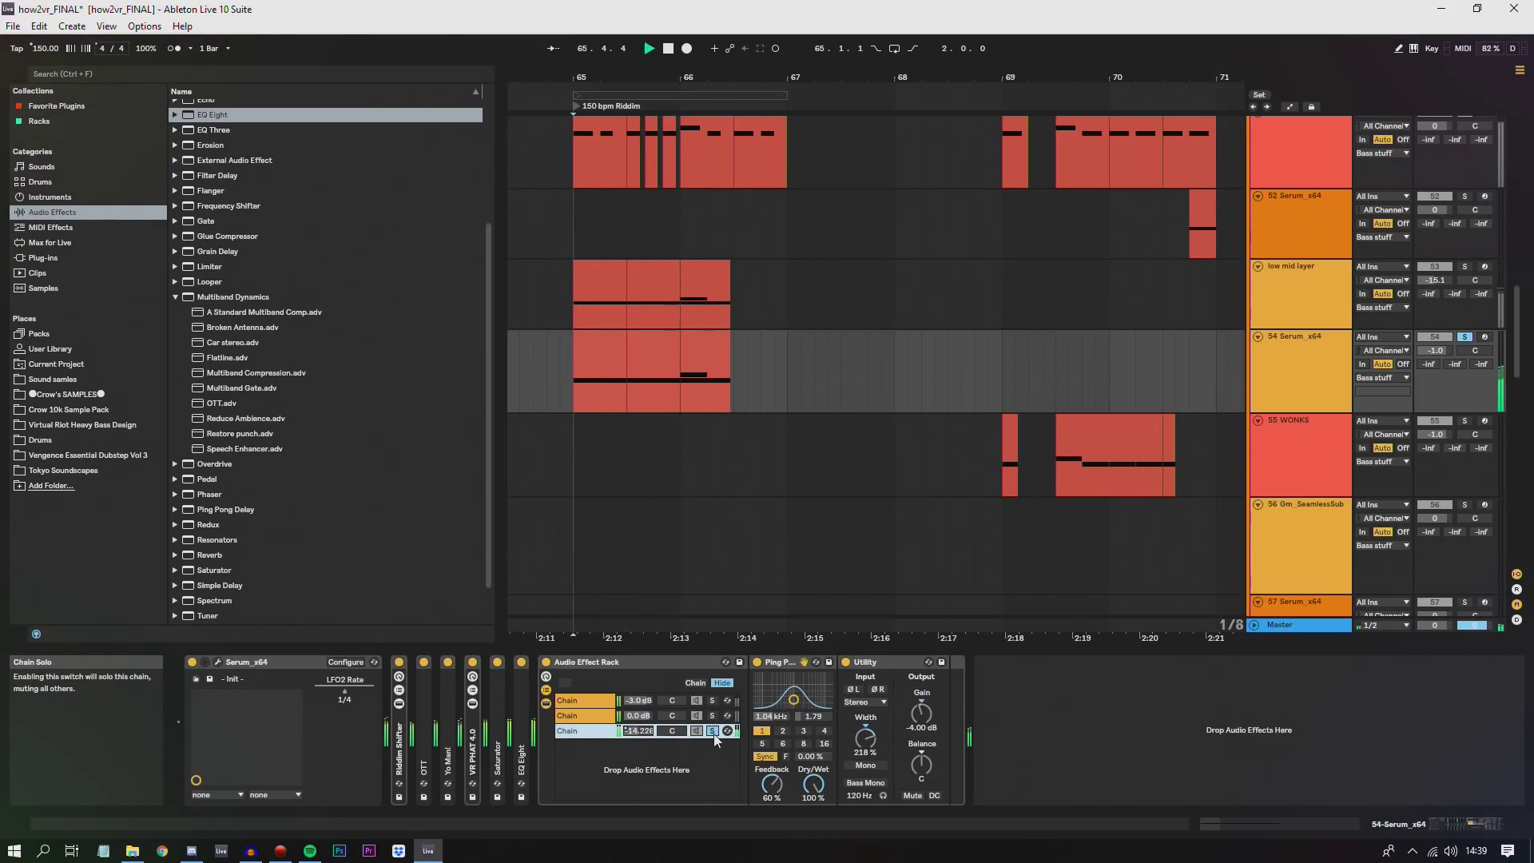
click(713, 734)
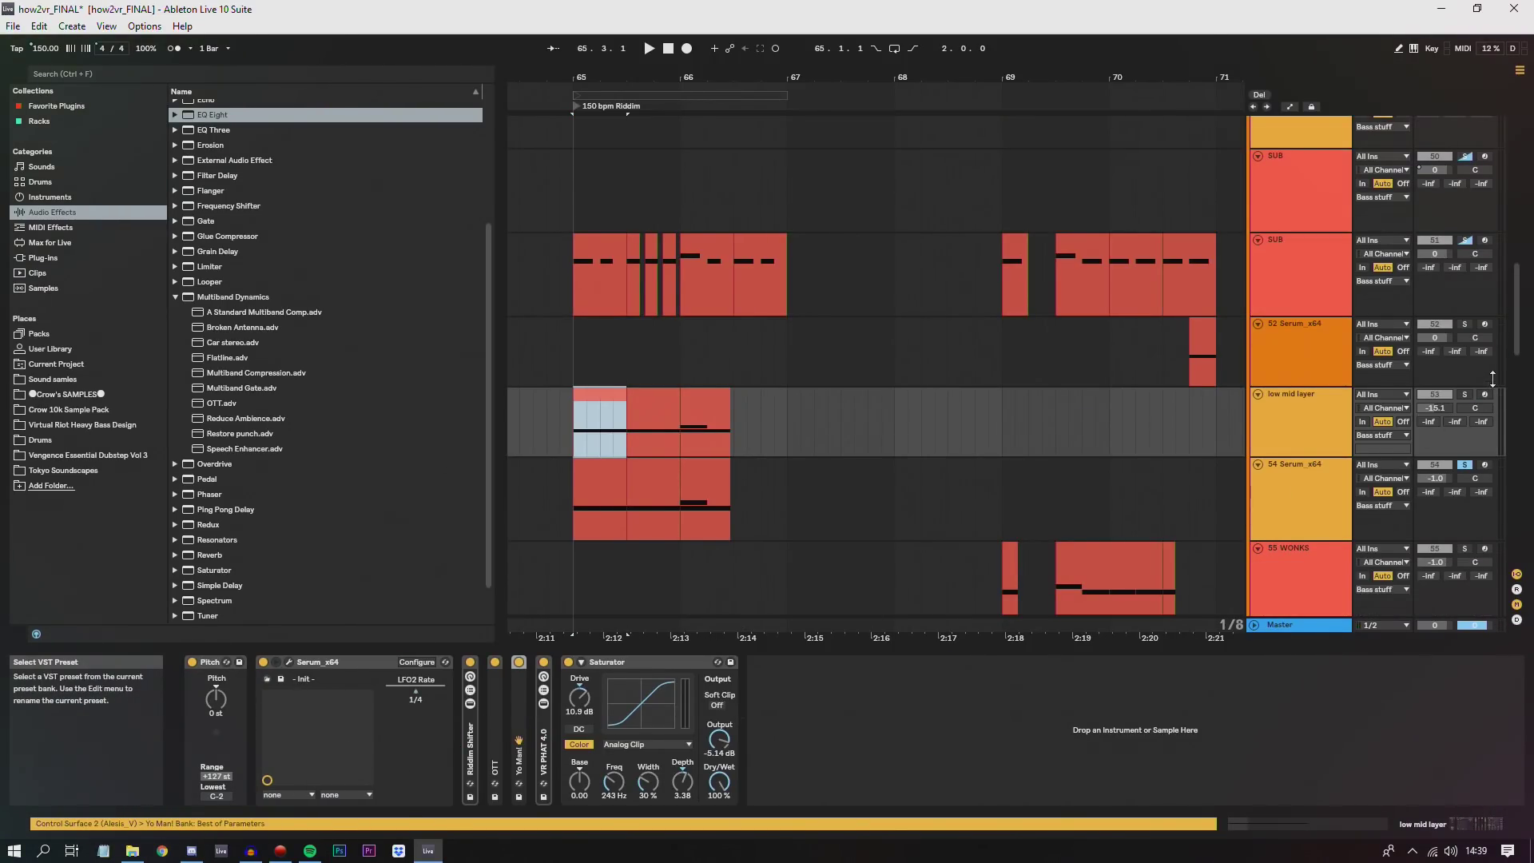
- Solo the low mid layer track, select it and play its part briefly
click(1464, 394)
click(1311, 434)
key(space)
key(space)
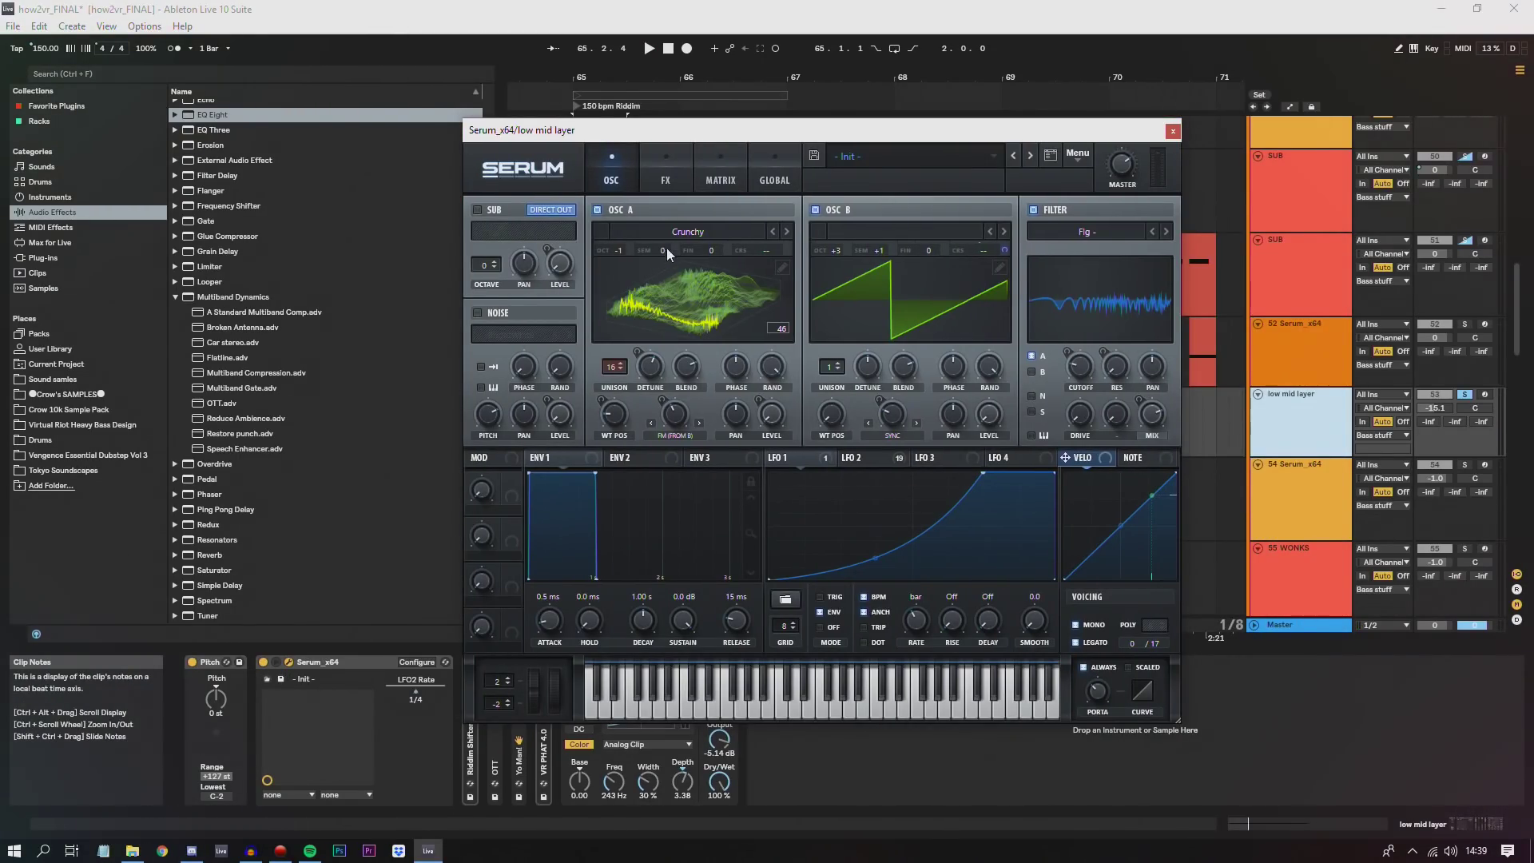
- Review the oscillators and the effects chain in the low mid layer's Serum, closing the plugin when done
click(668, 232)
mouse_move(663, 337)
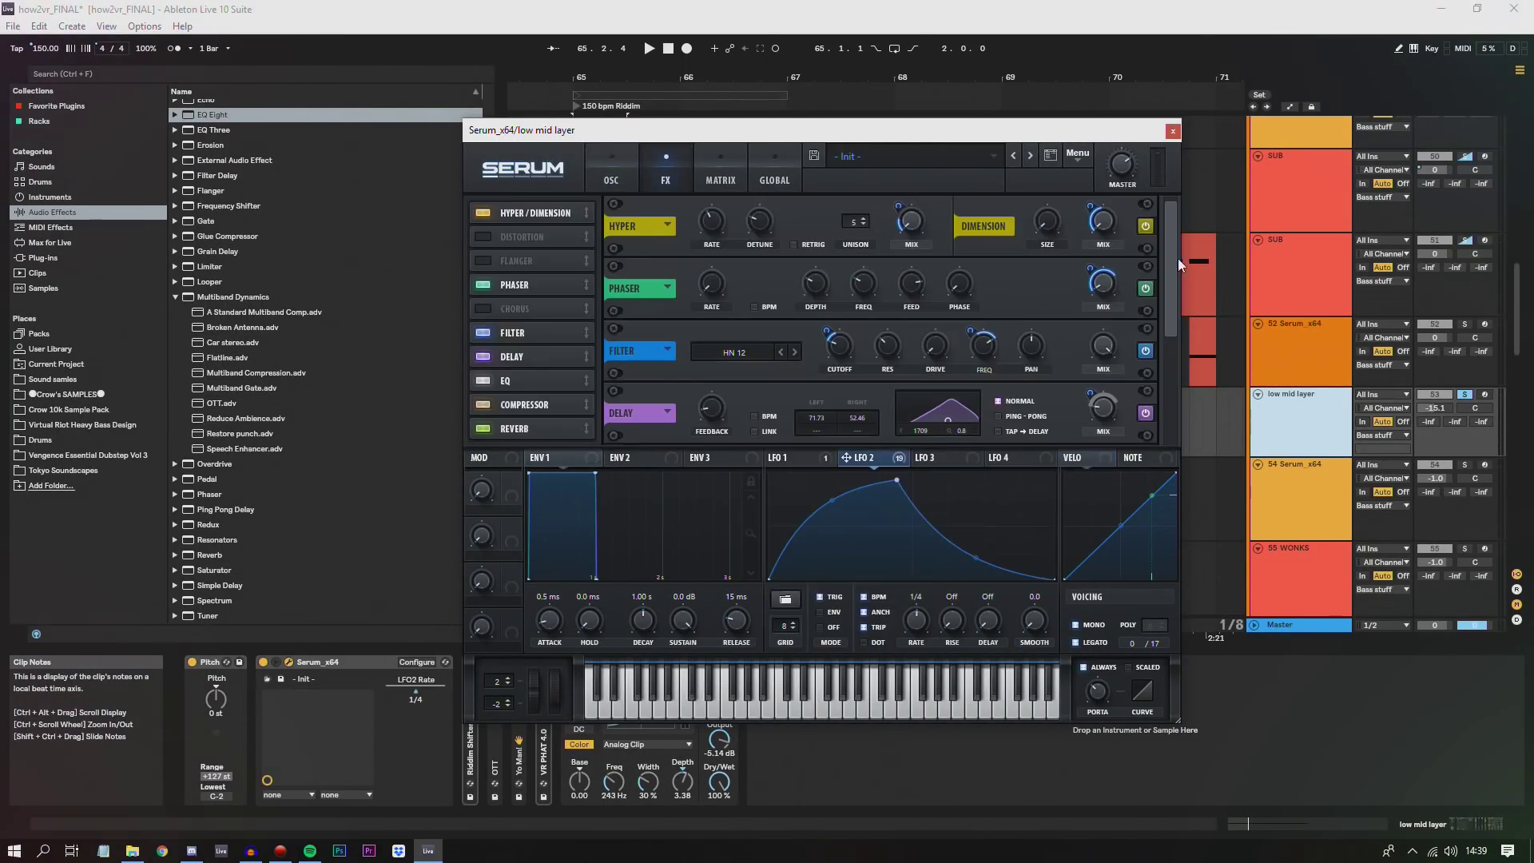
drag(1174, 258, 1184, 246)
scroll(1174, 264, down, 5)
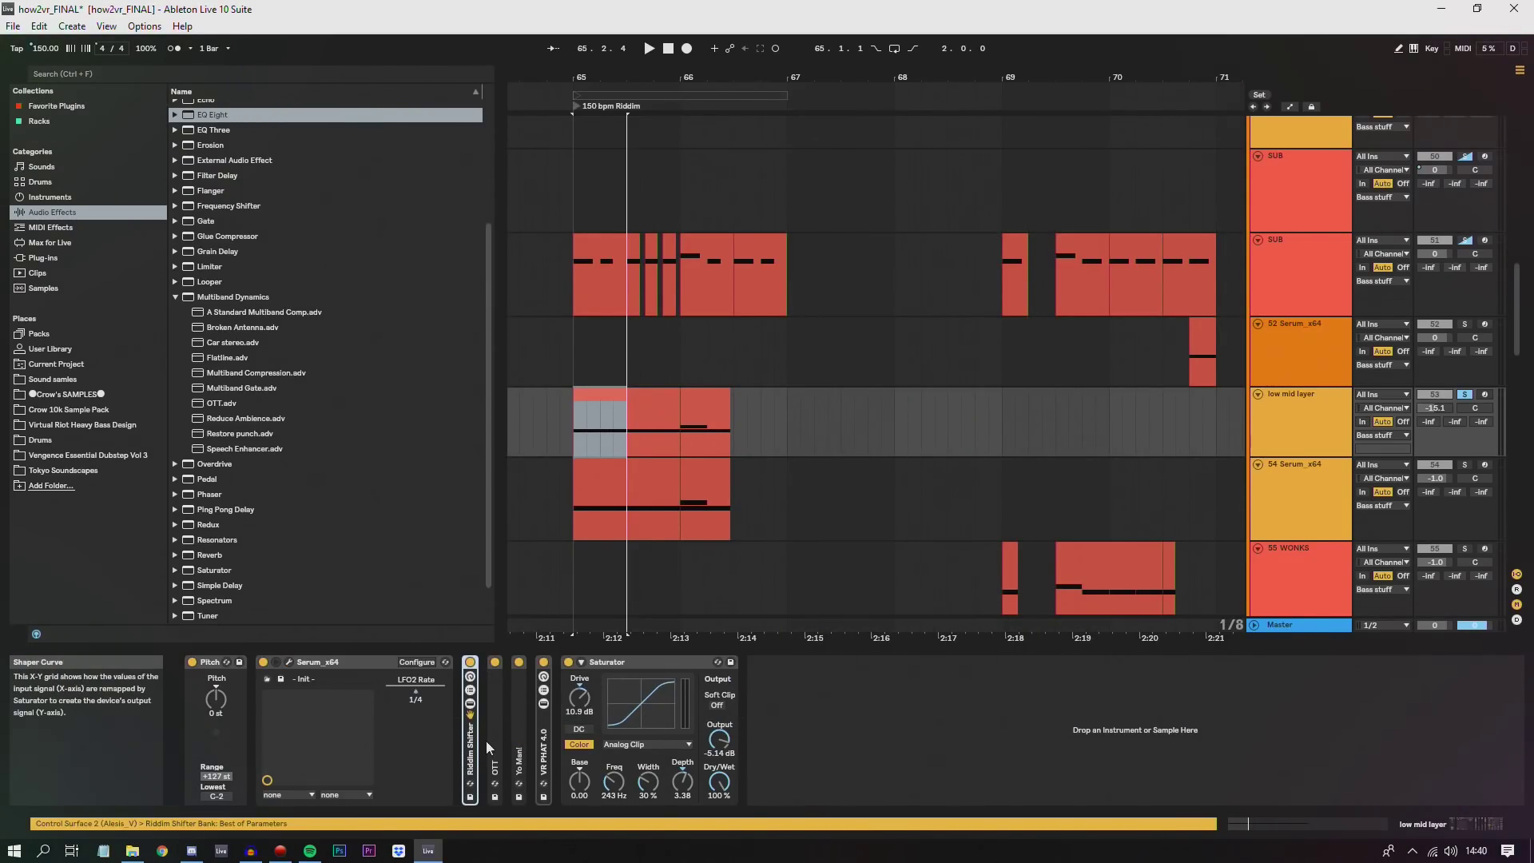
click(778, 725)
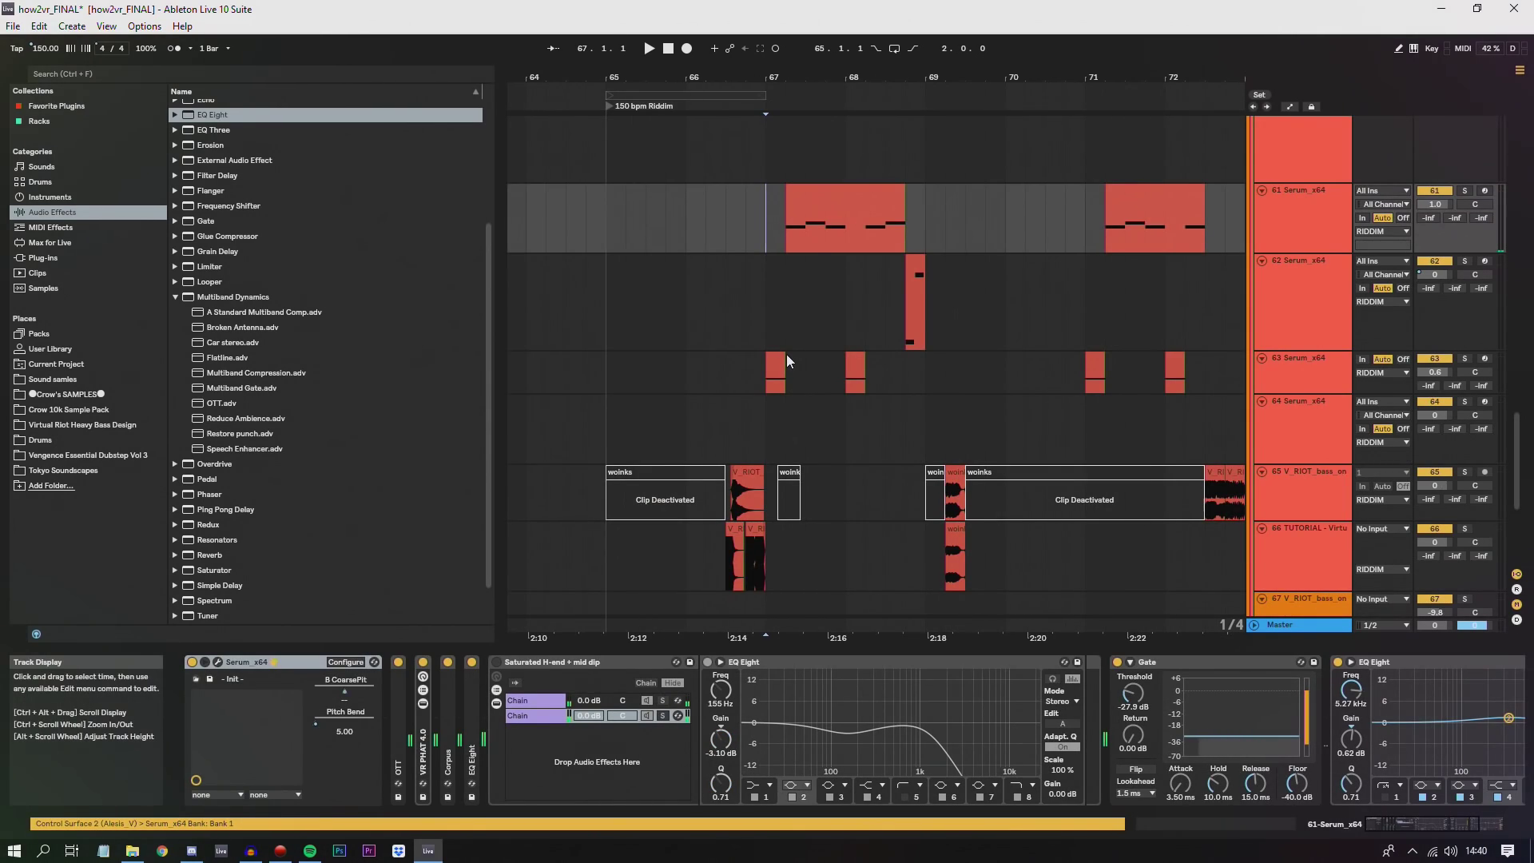
- Play track 63 Serum_x64 from bar 67 in solo and select its first clip
scroll(787, 356, up, 4)
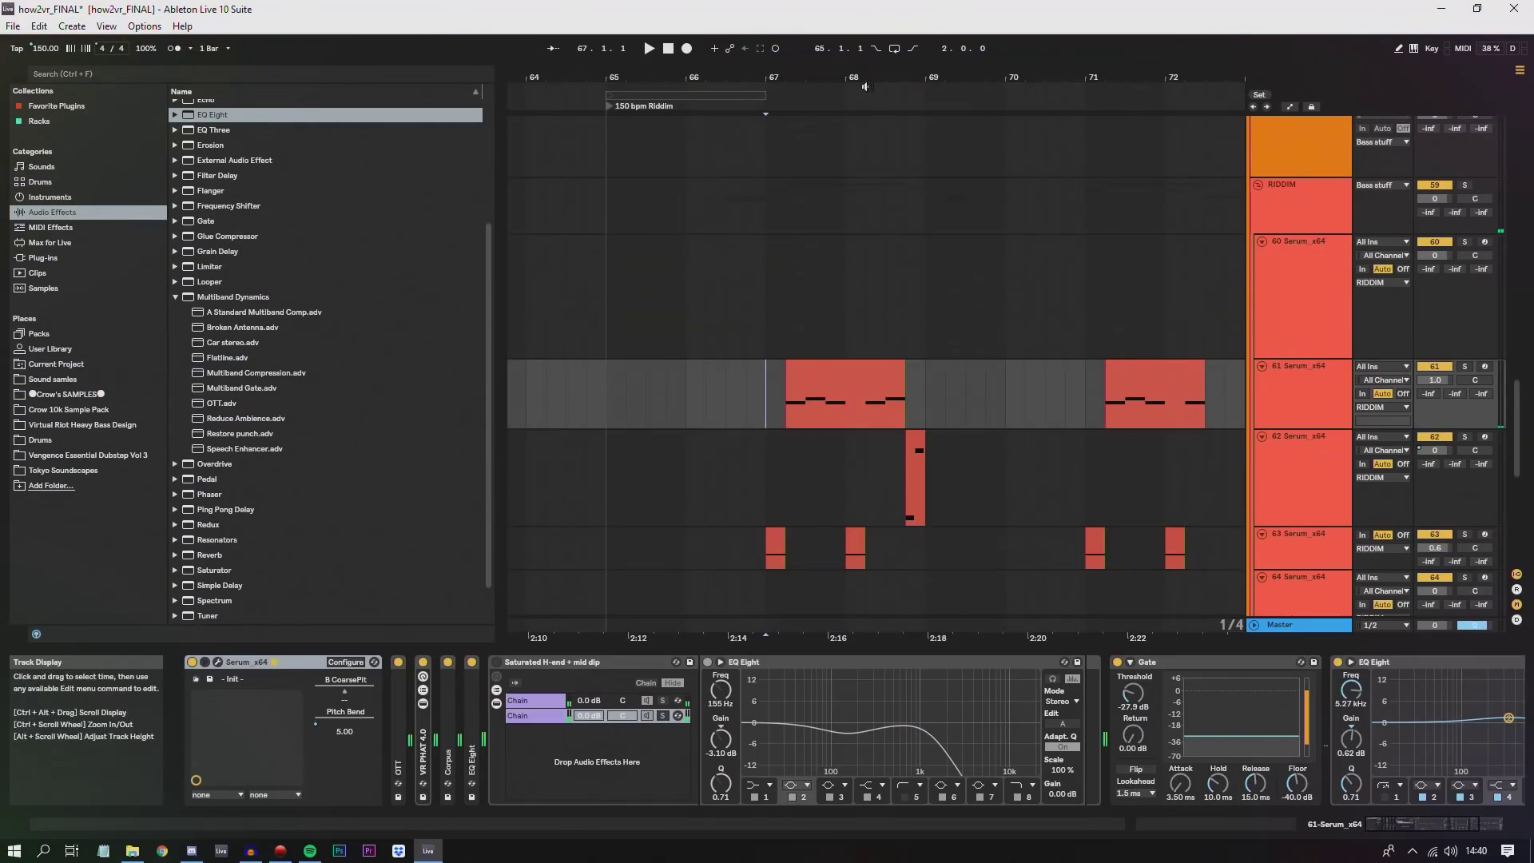
drag(865, 78, 858, 104)
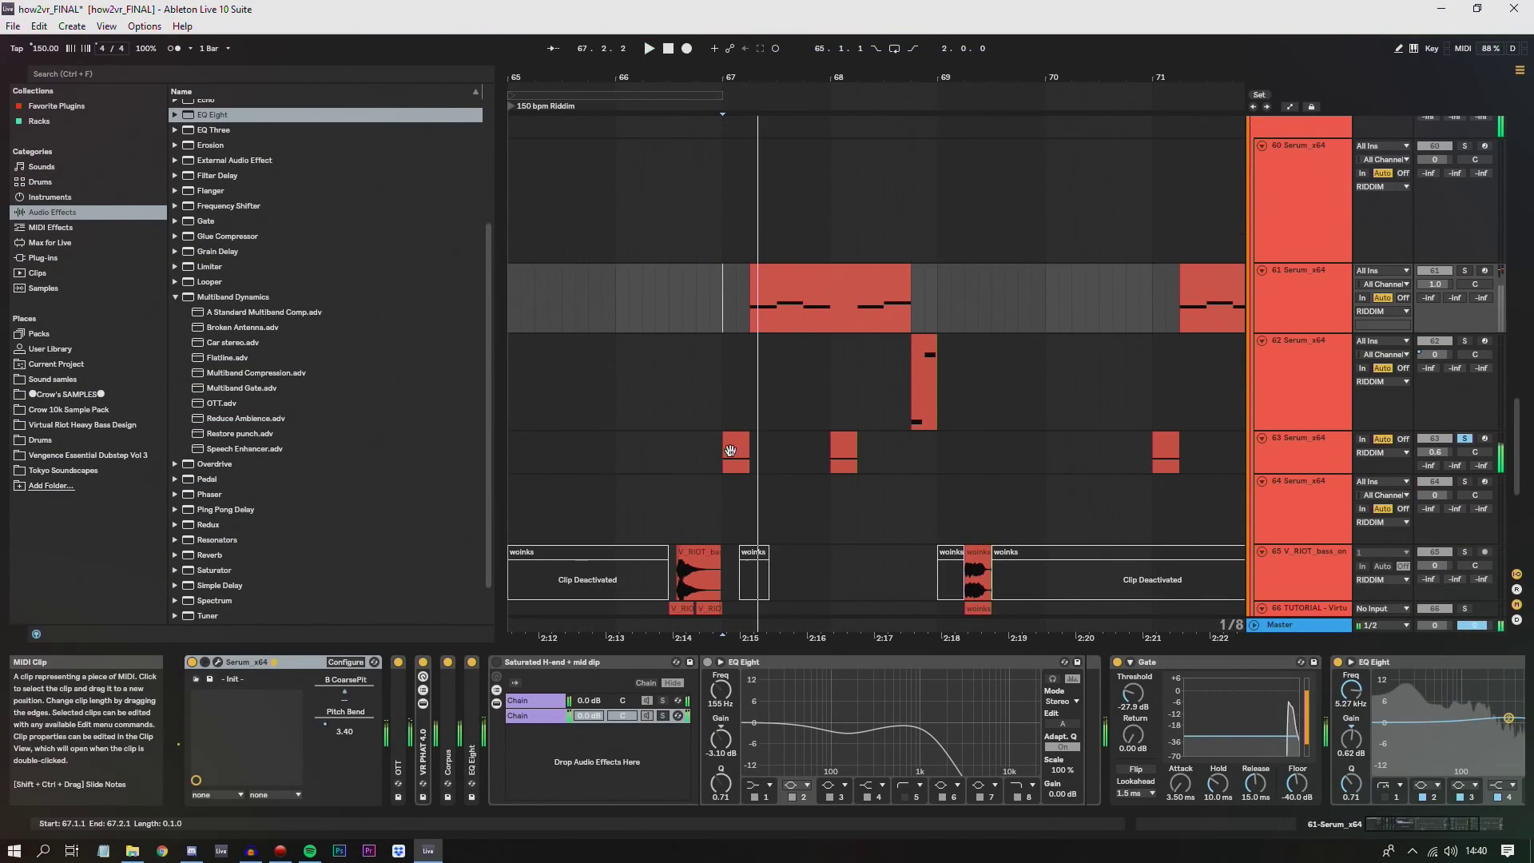
click(730, 450)
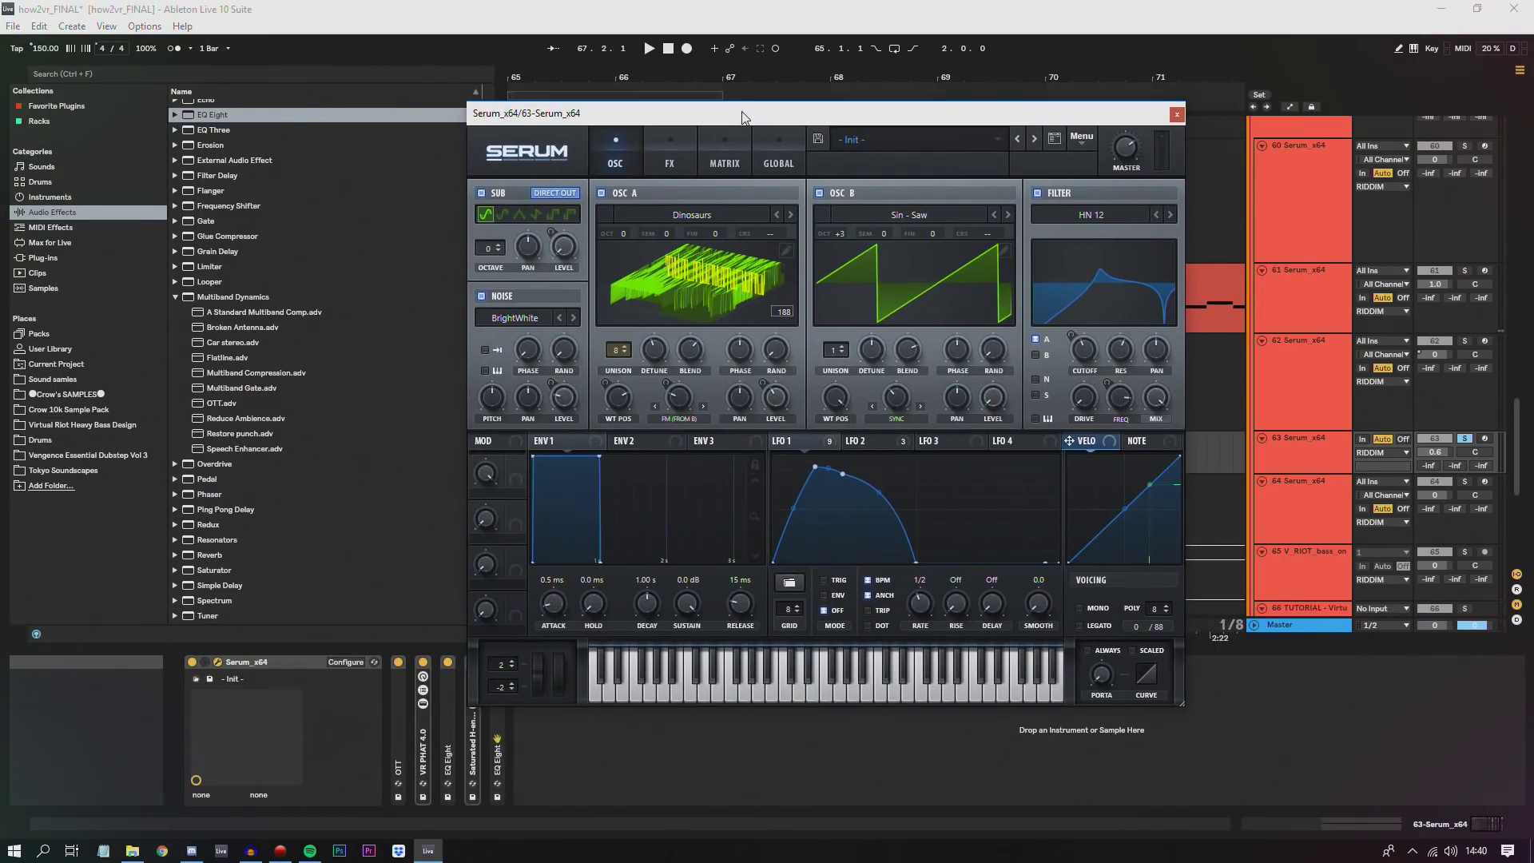
- Examine the OSC A wavetable in track 63's Serum and compare the HP 12 filter type with HN 12
click(727, 215)
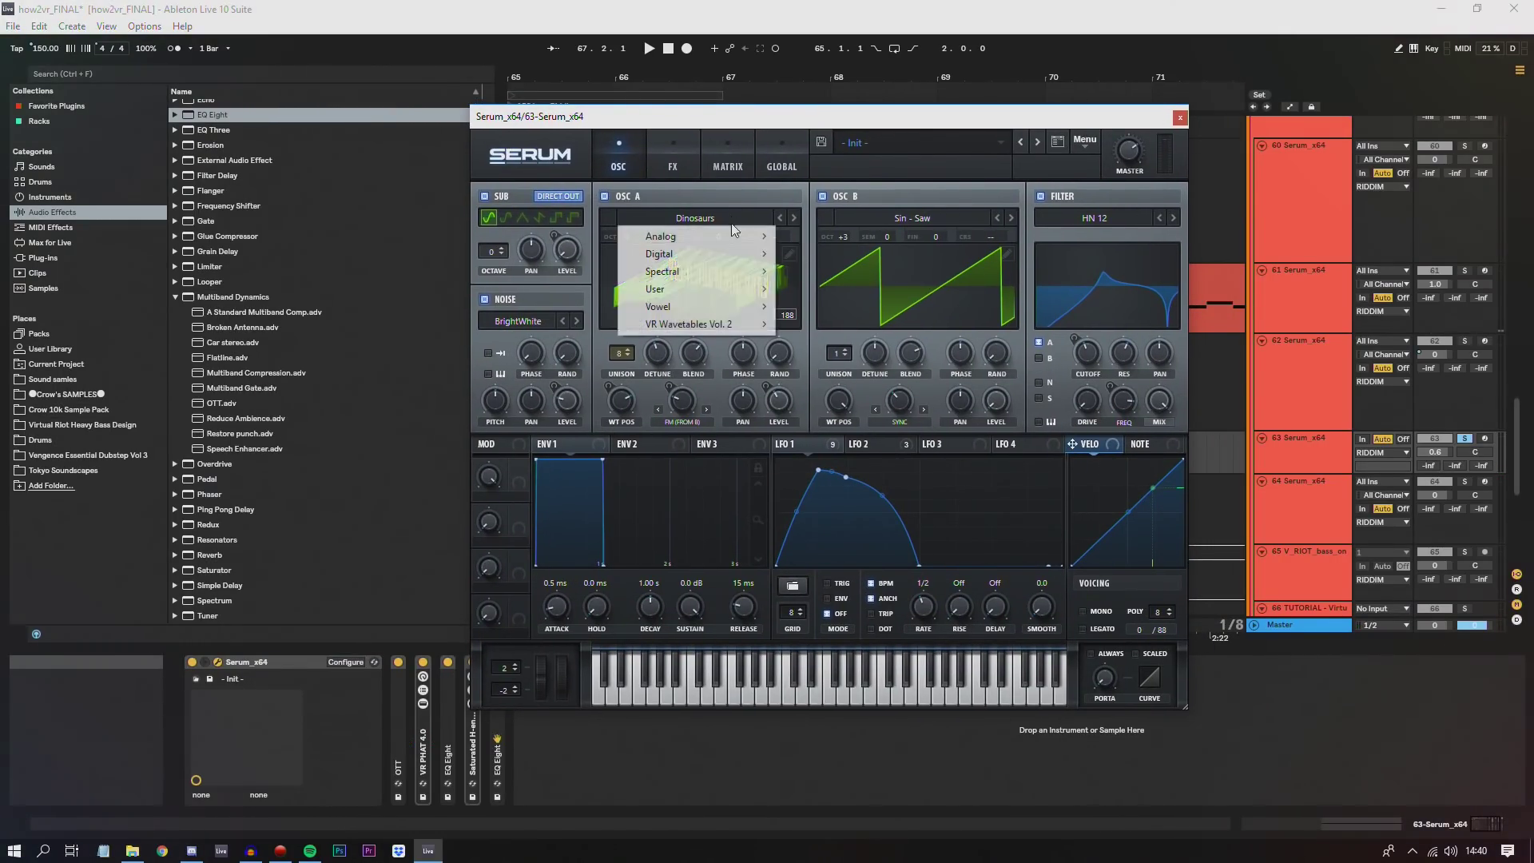
click(721, 392)
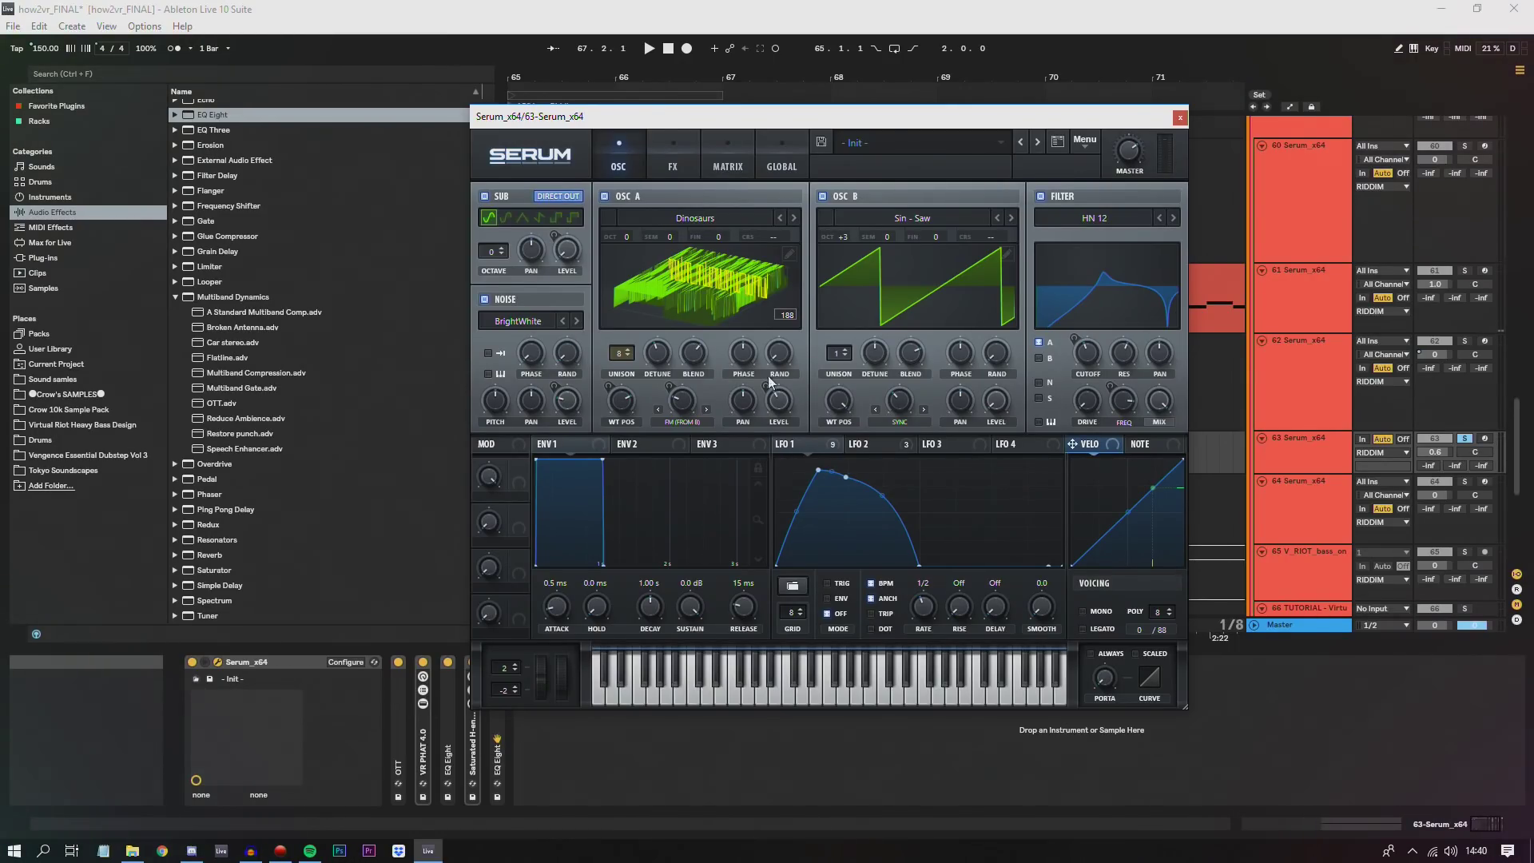
click(723, 294)
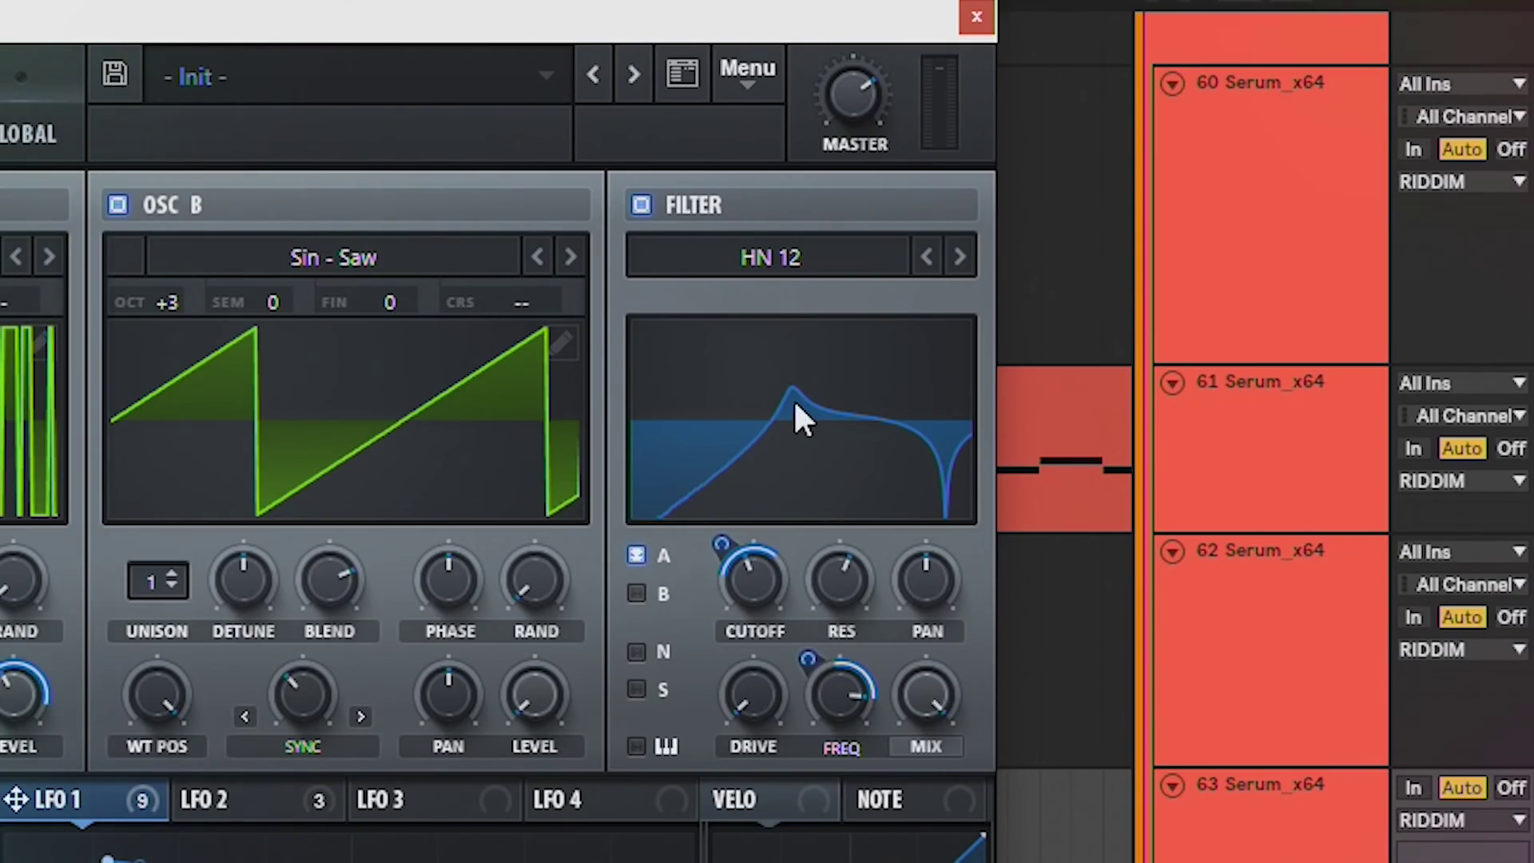
click(927, 258)
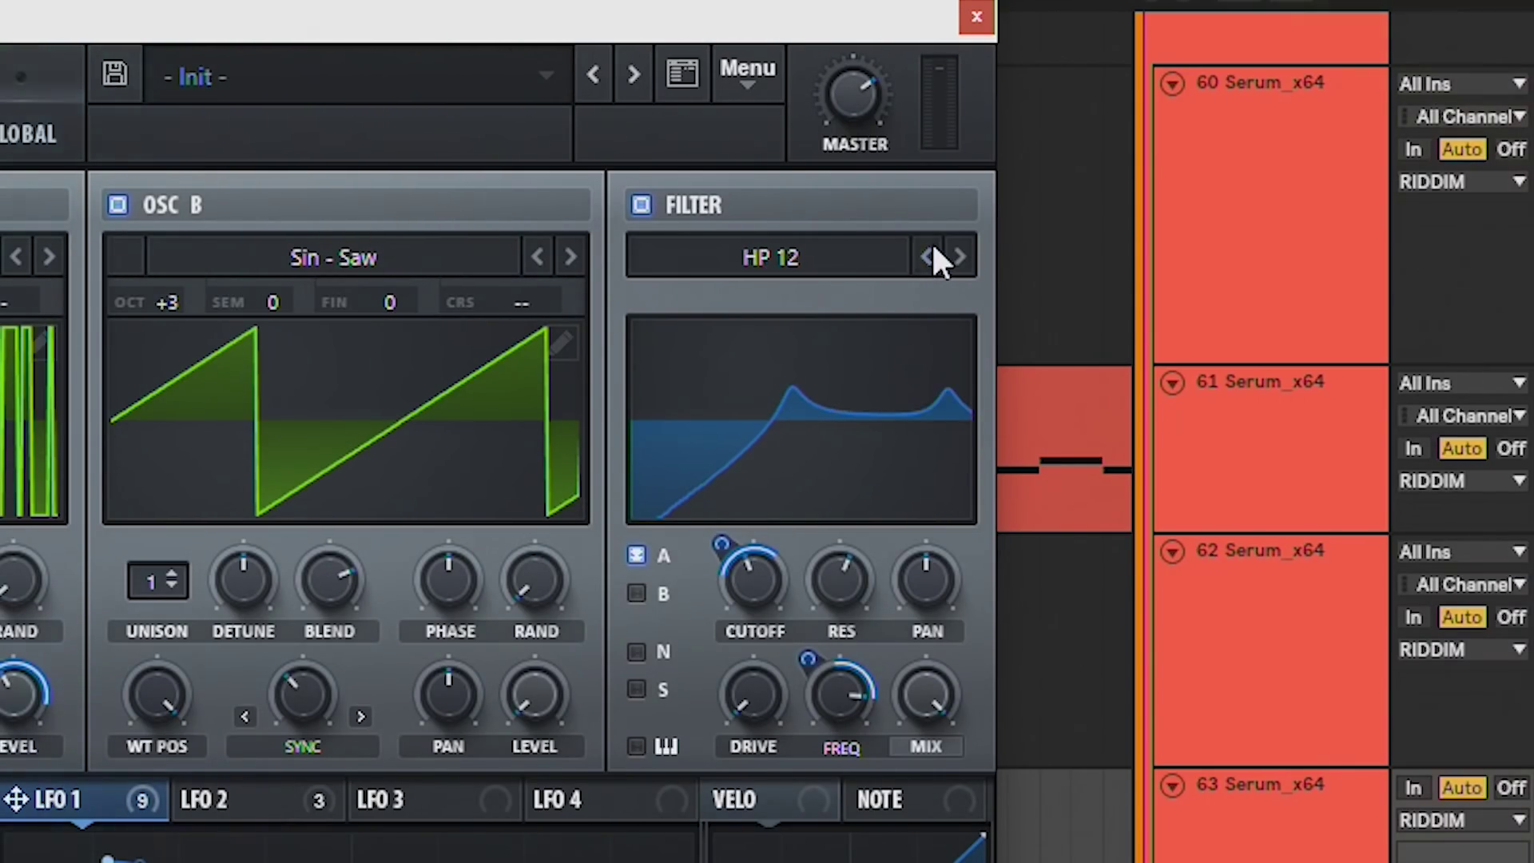
click(965, 258)
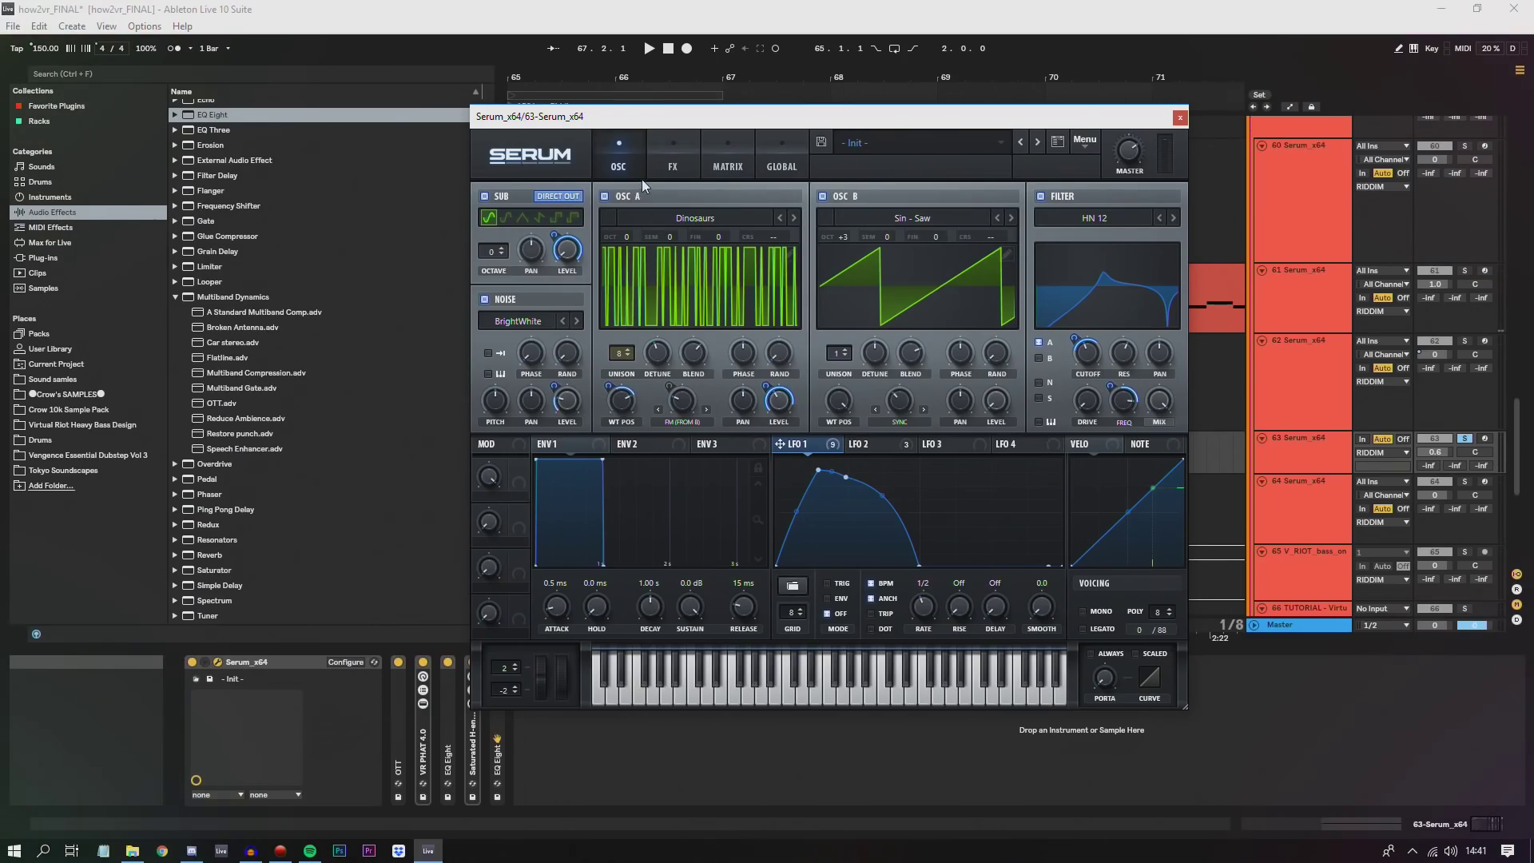
- Review the whole effects chain of track 63's Serum and close the plugin
click(694, 148)
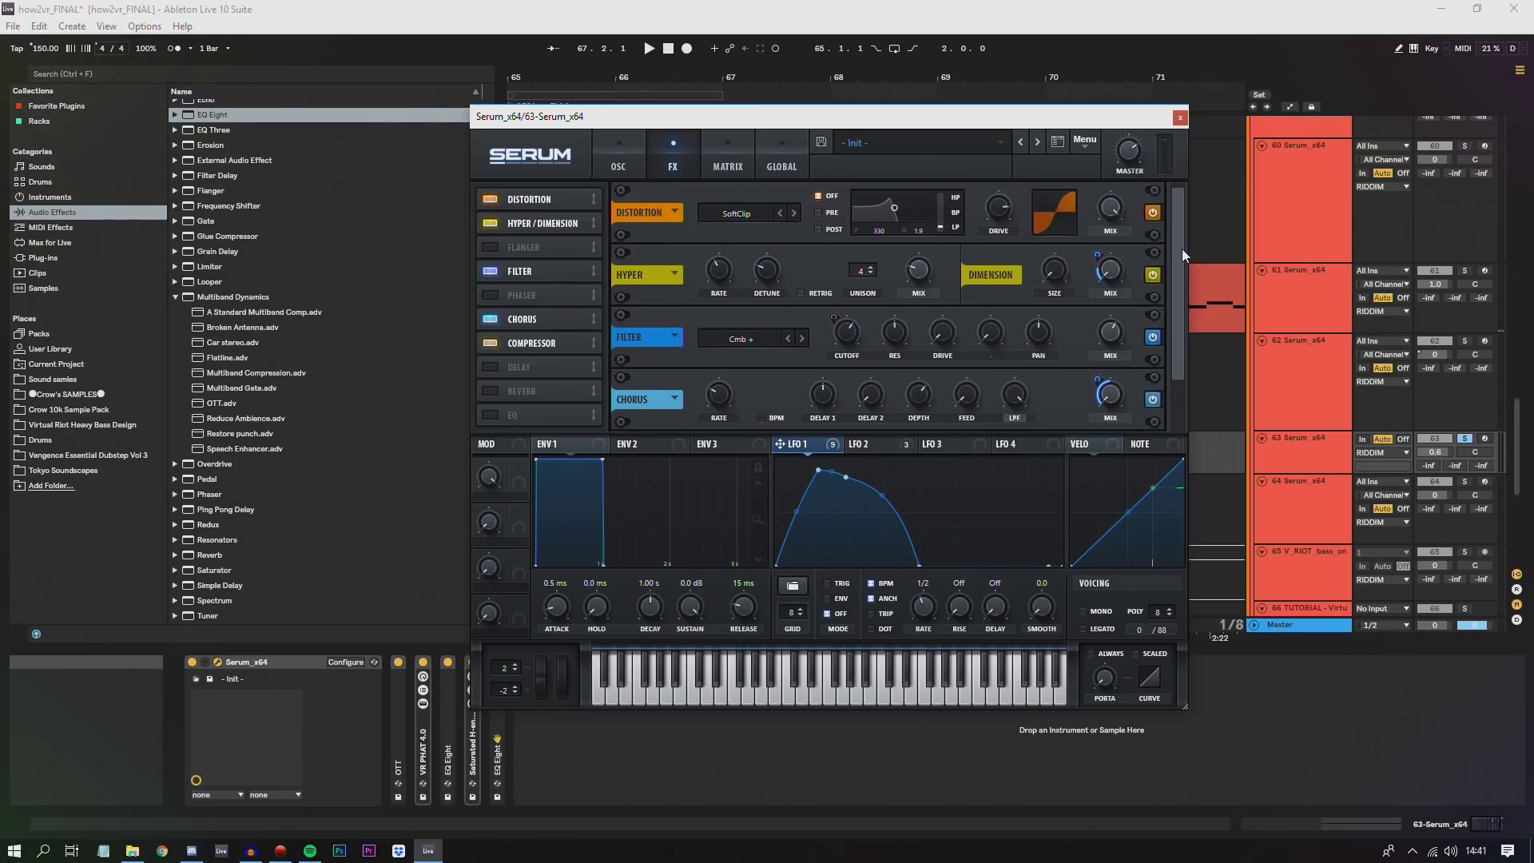
drag(1183, 259, 1182, 302)
scroll(1178, 214, up, 2)
click(1180, 118)
- Review the OTT and VR PHAT 4.0 devices on track 63, folding each one when done
double_click(398, 692)
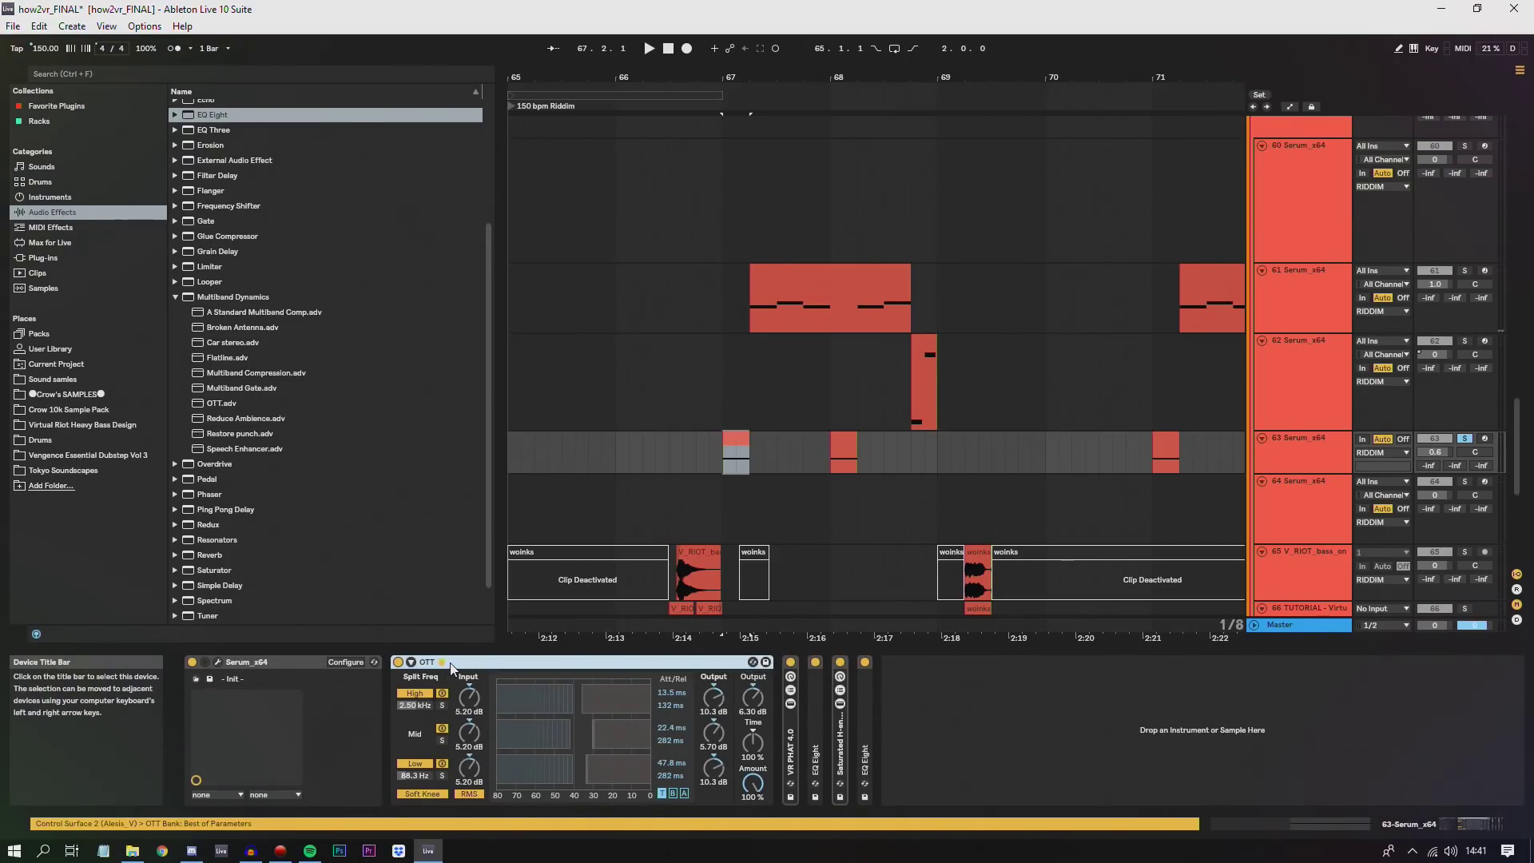
double_click(449, 663)
double_click(423, 744)
double_click(469, 663)
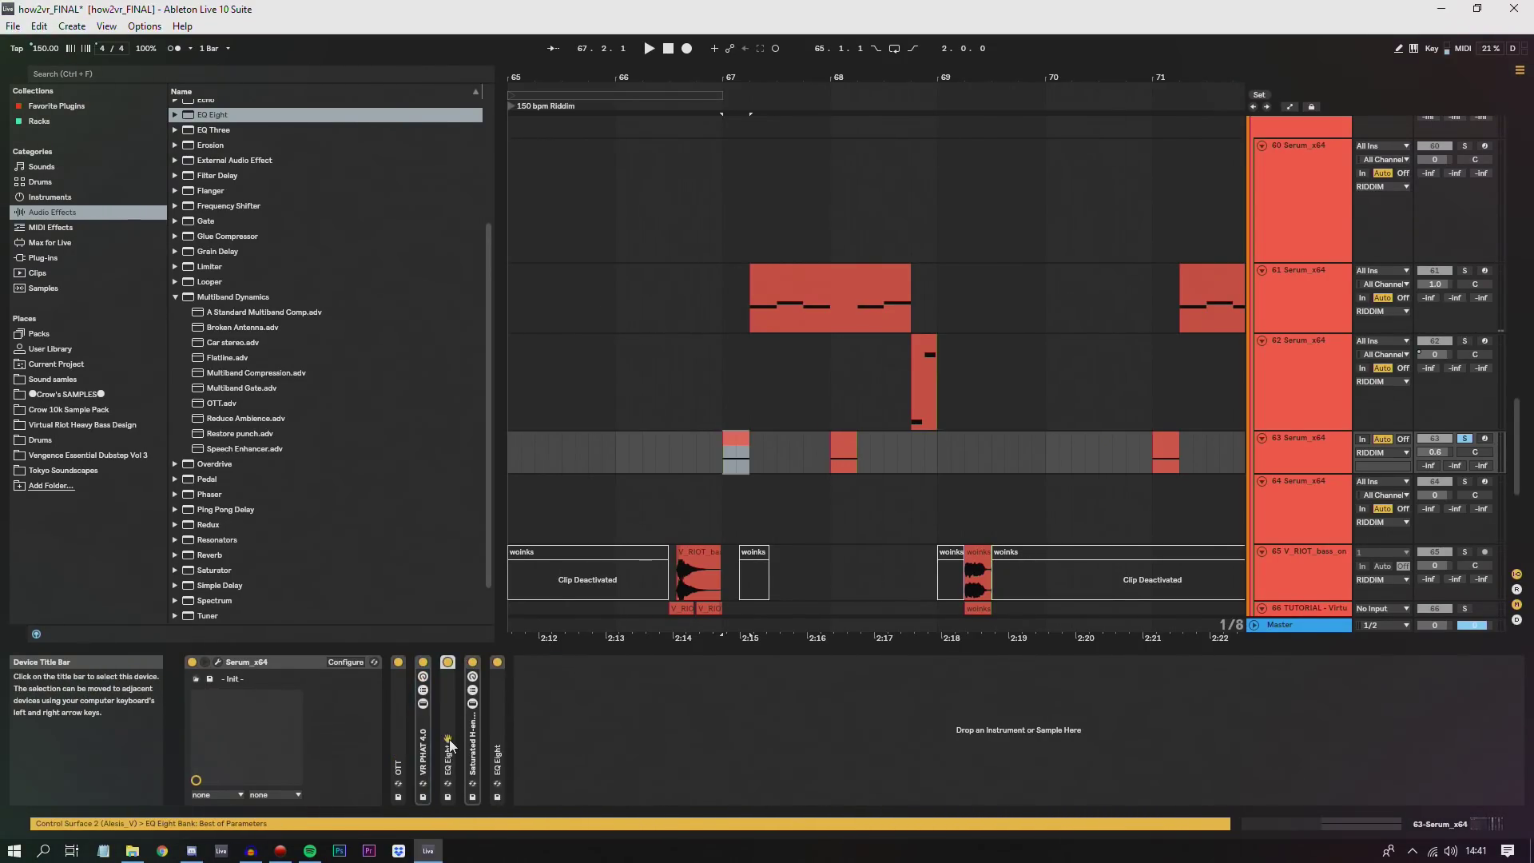
- Examine the filter bands of track 63's first EQ Eight and fold the device
double_click(452, 731)
click(588, 742)
click(704, 734)
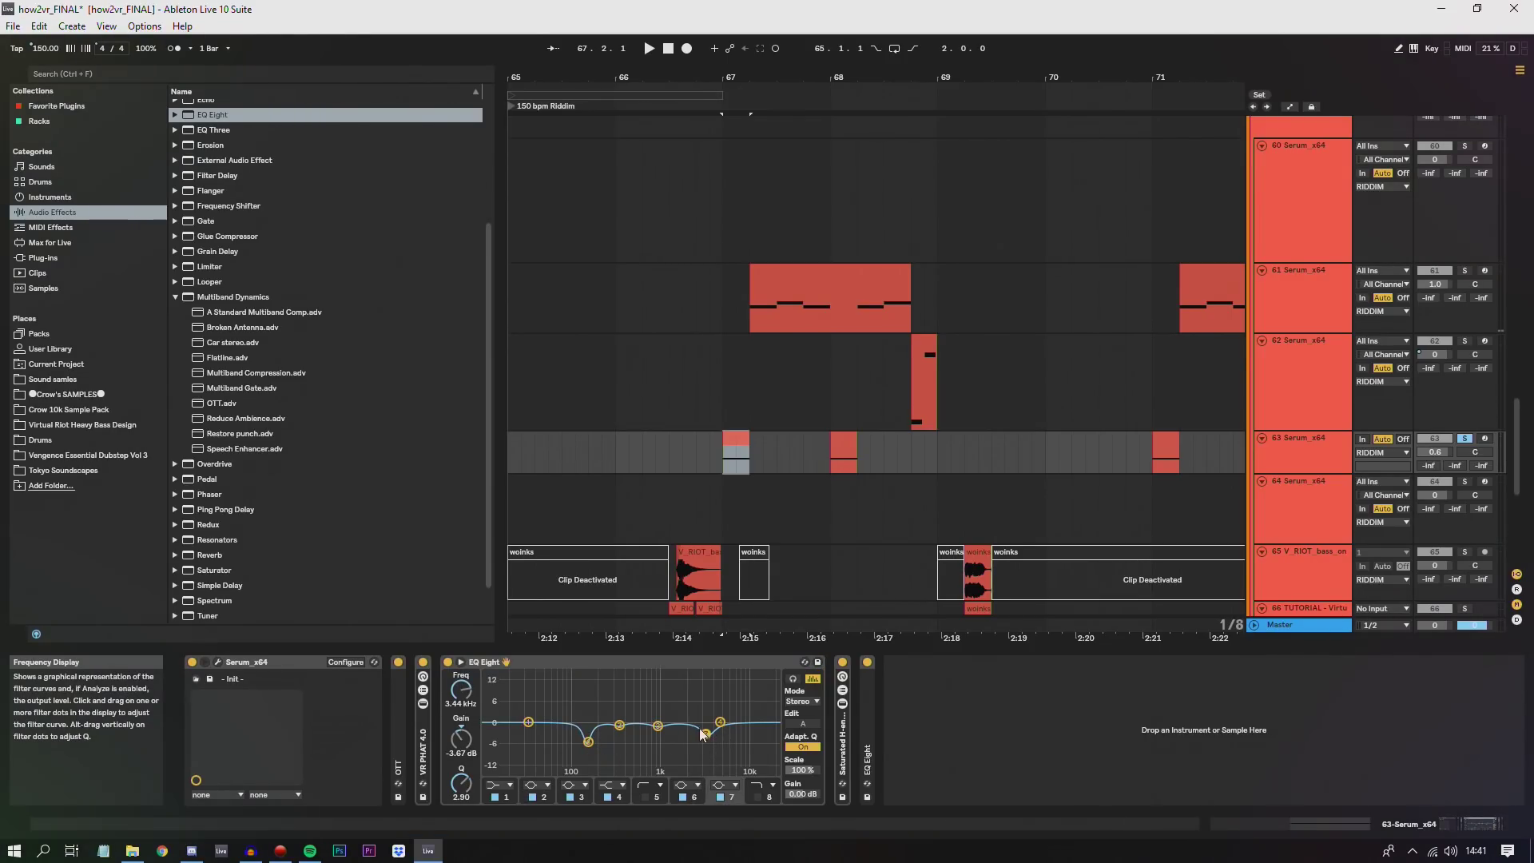
click(658, 725)
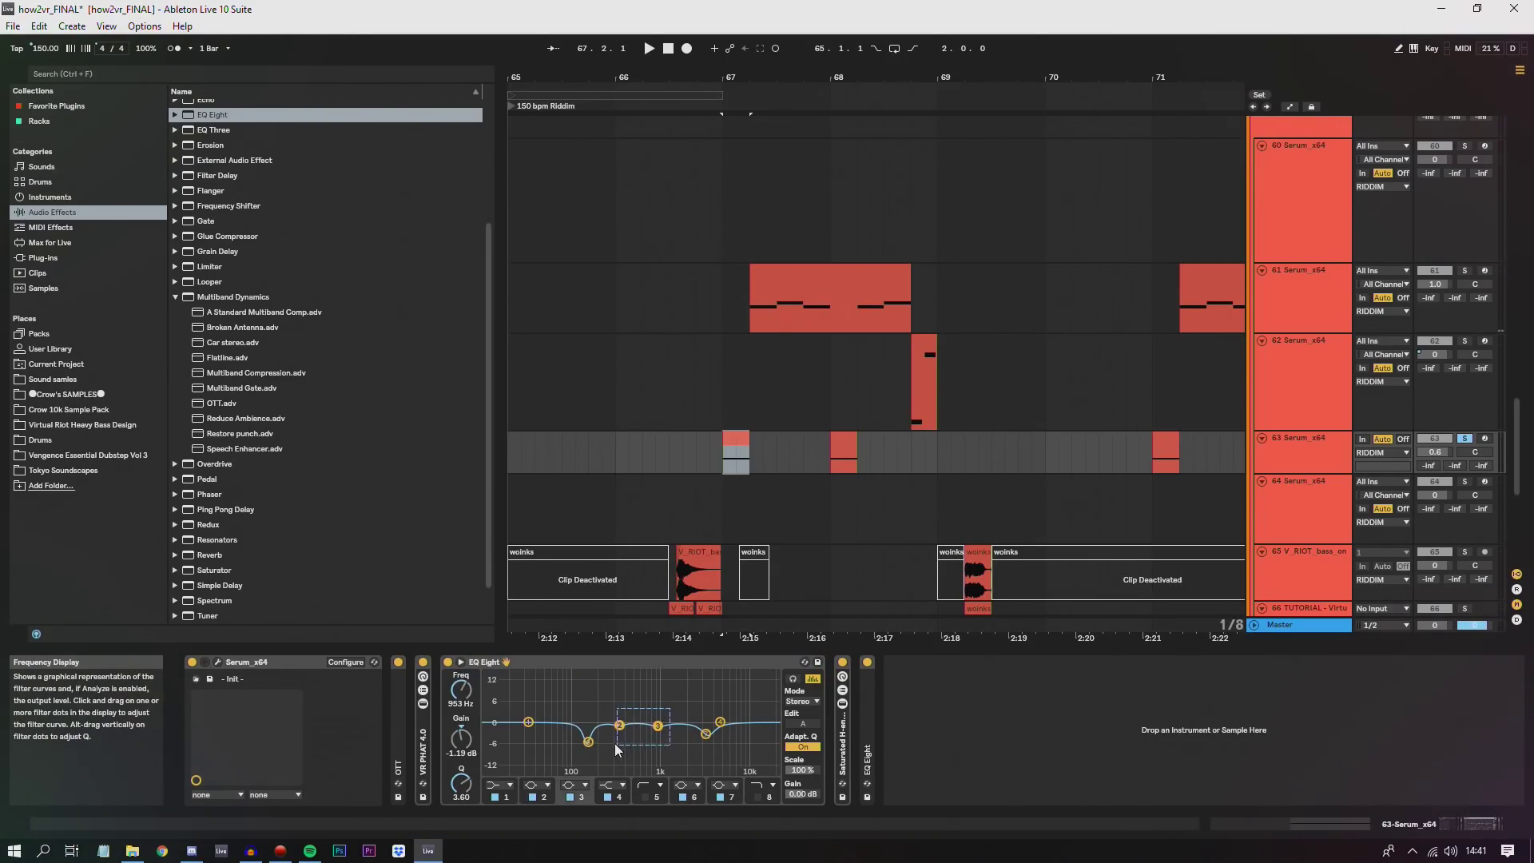
double_click(594, 663)
- Review the devices in track 63's Saturated H-end + mid dip rack, fold it and inspect the final EQ Eight
double_click(475, 734)
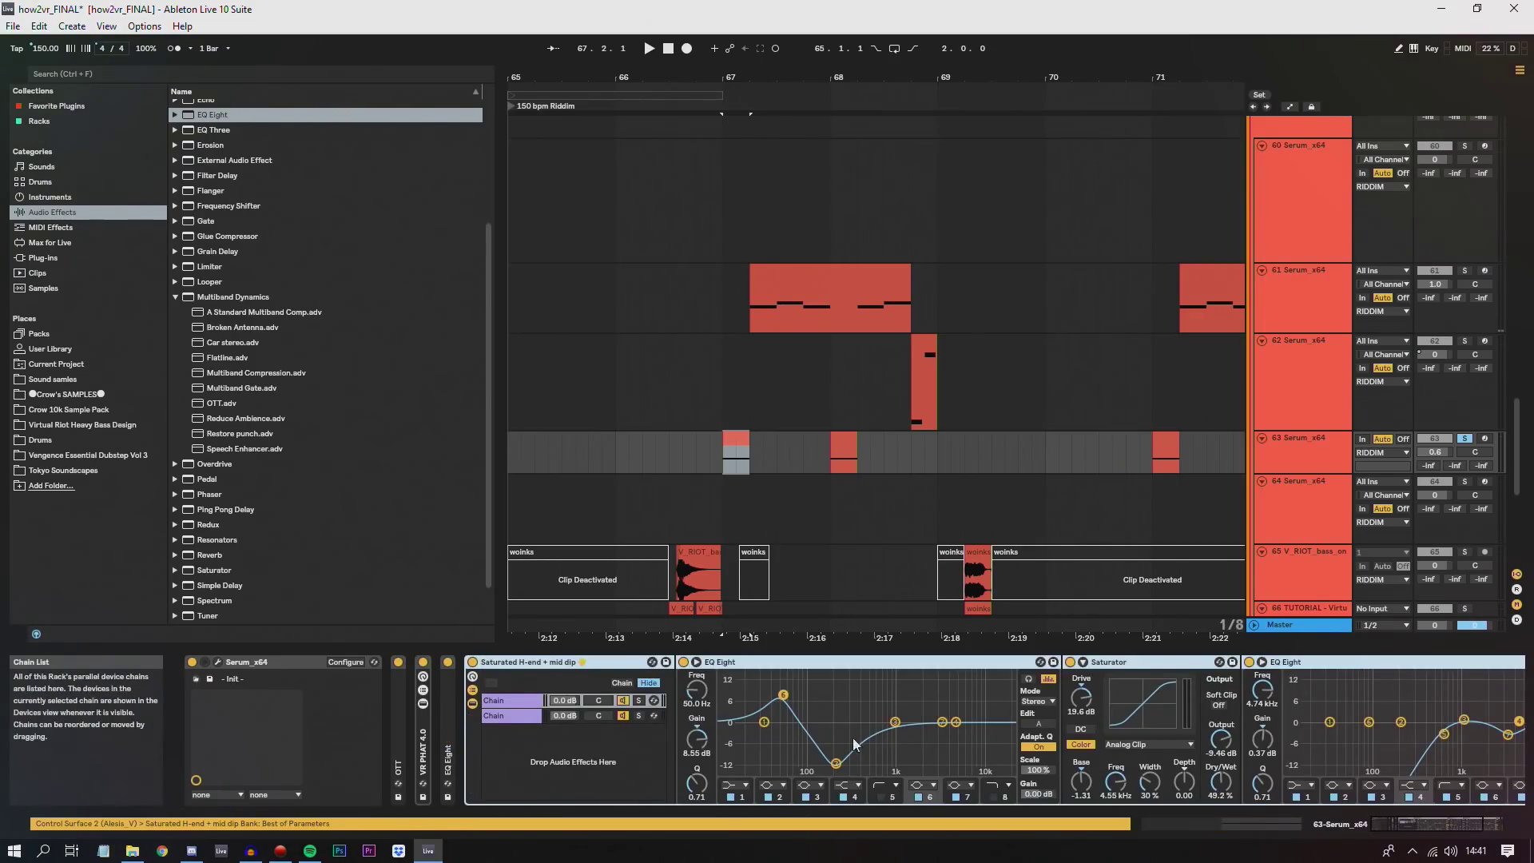
drag(1449, 833, 1267, 809)
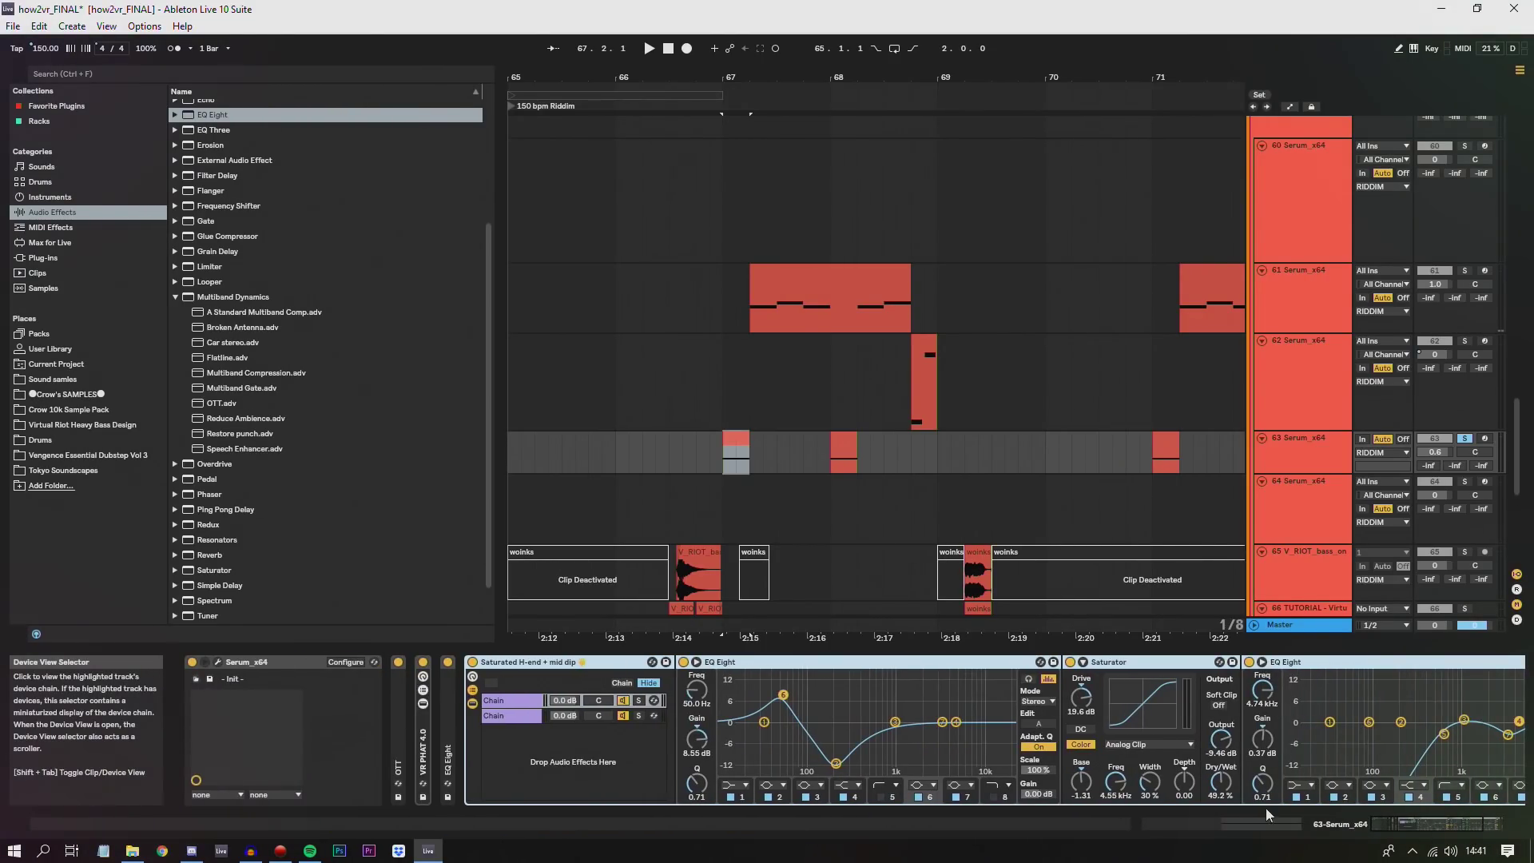
double_click(537, 662)
double_click(497, 736)
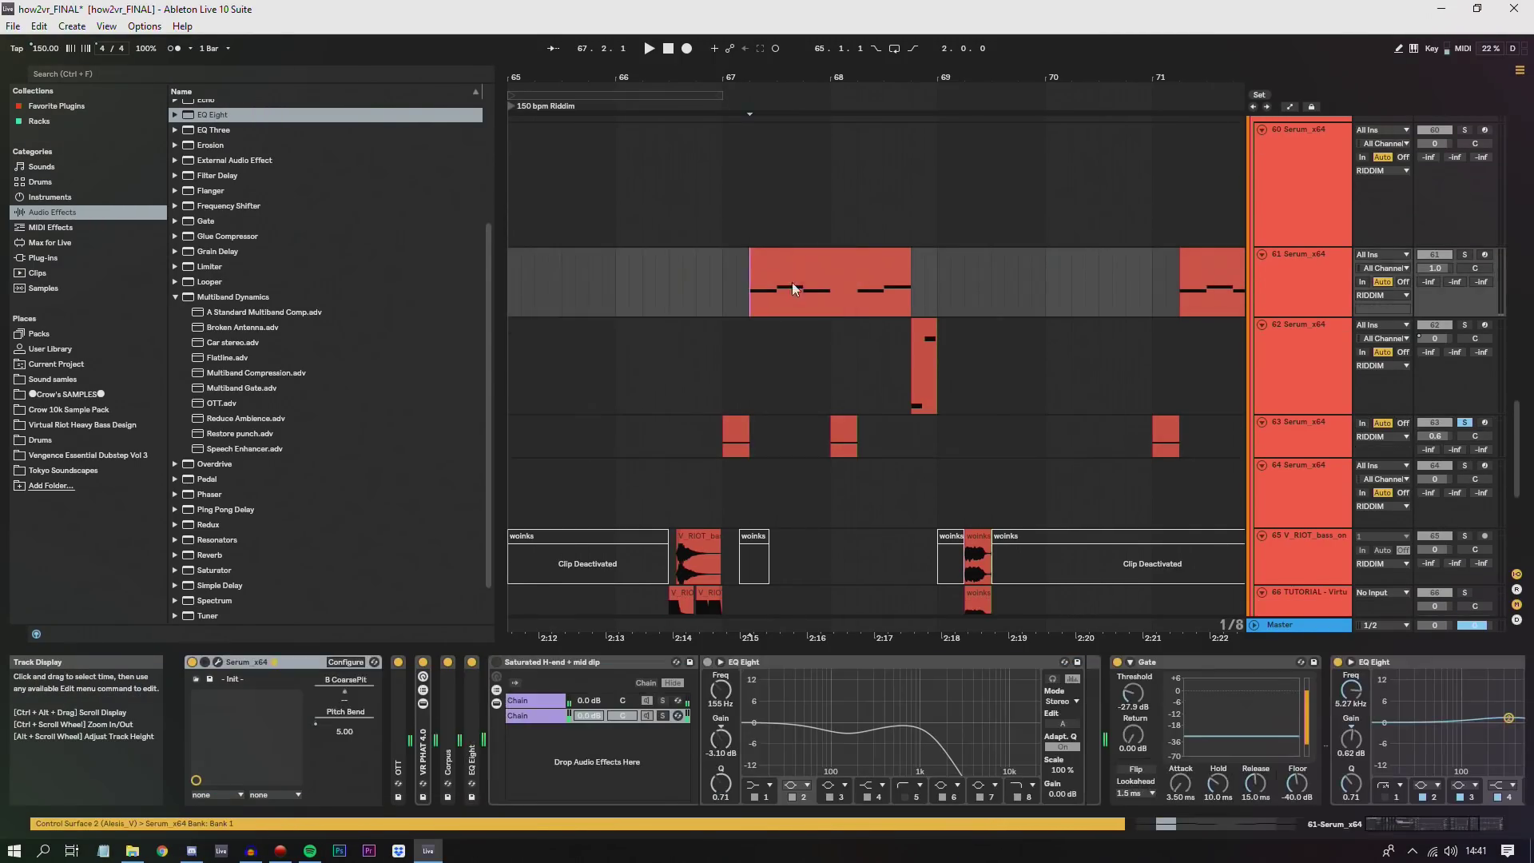
- Solo track 61 Serum_x64 and delete its Saturated H-end + mid dip rack
click(1464, 254)
click(1306, 284)
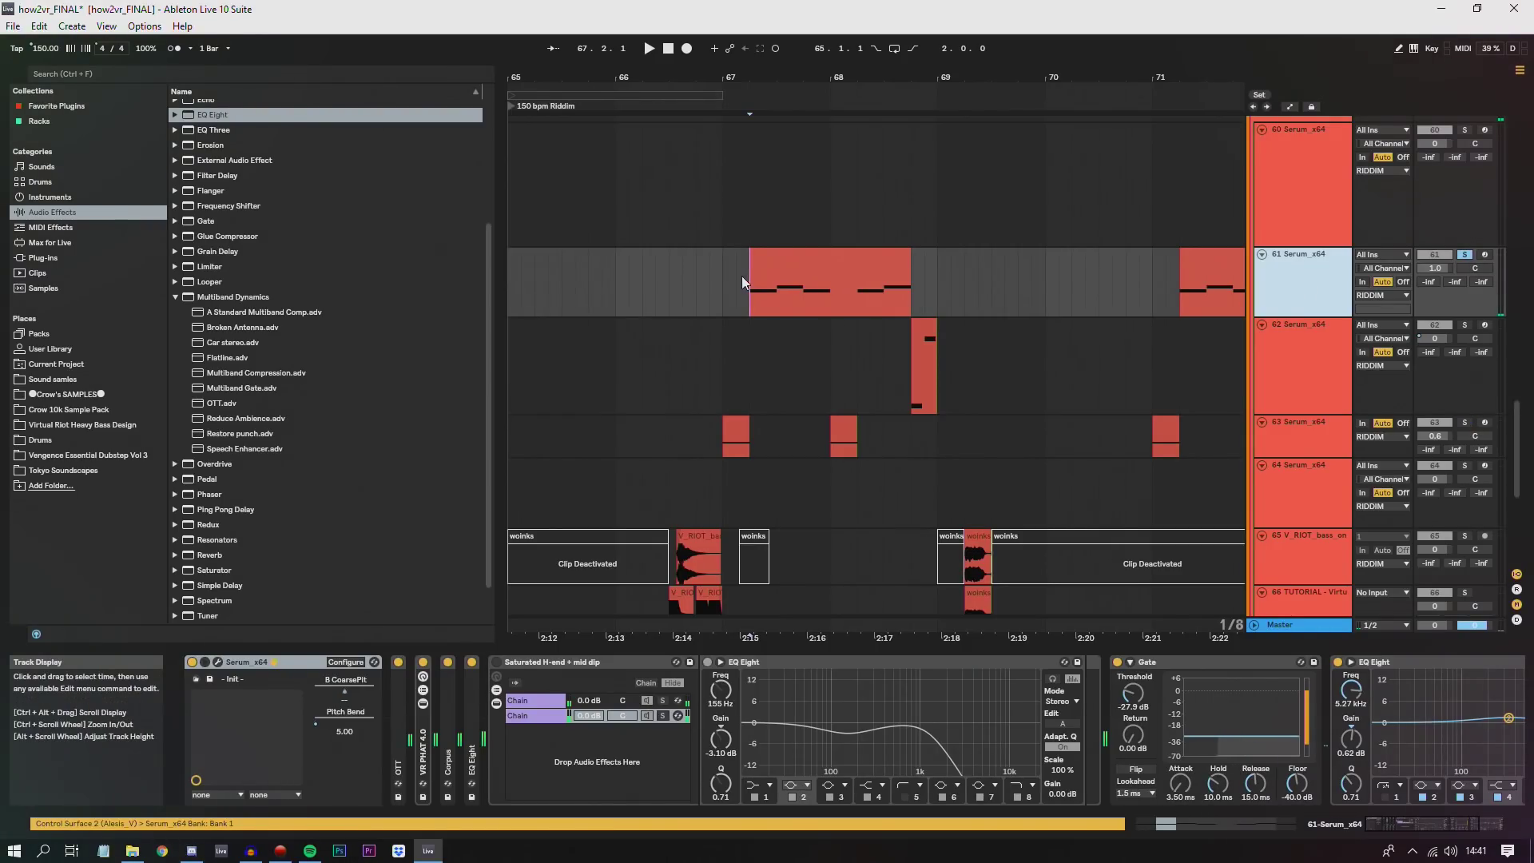
double_click(500, 748)
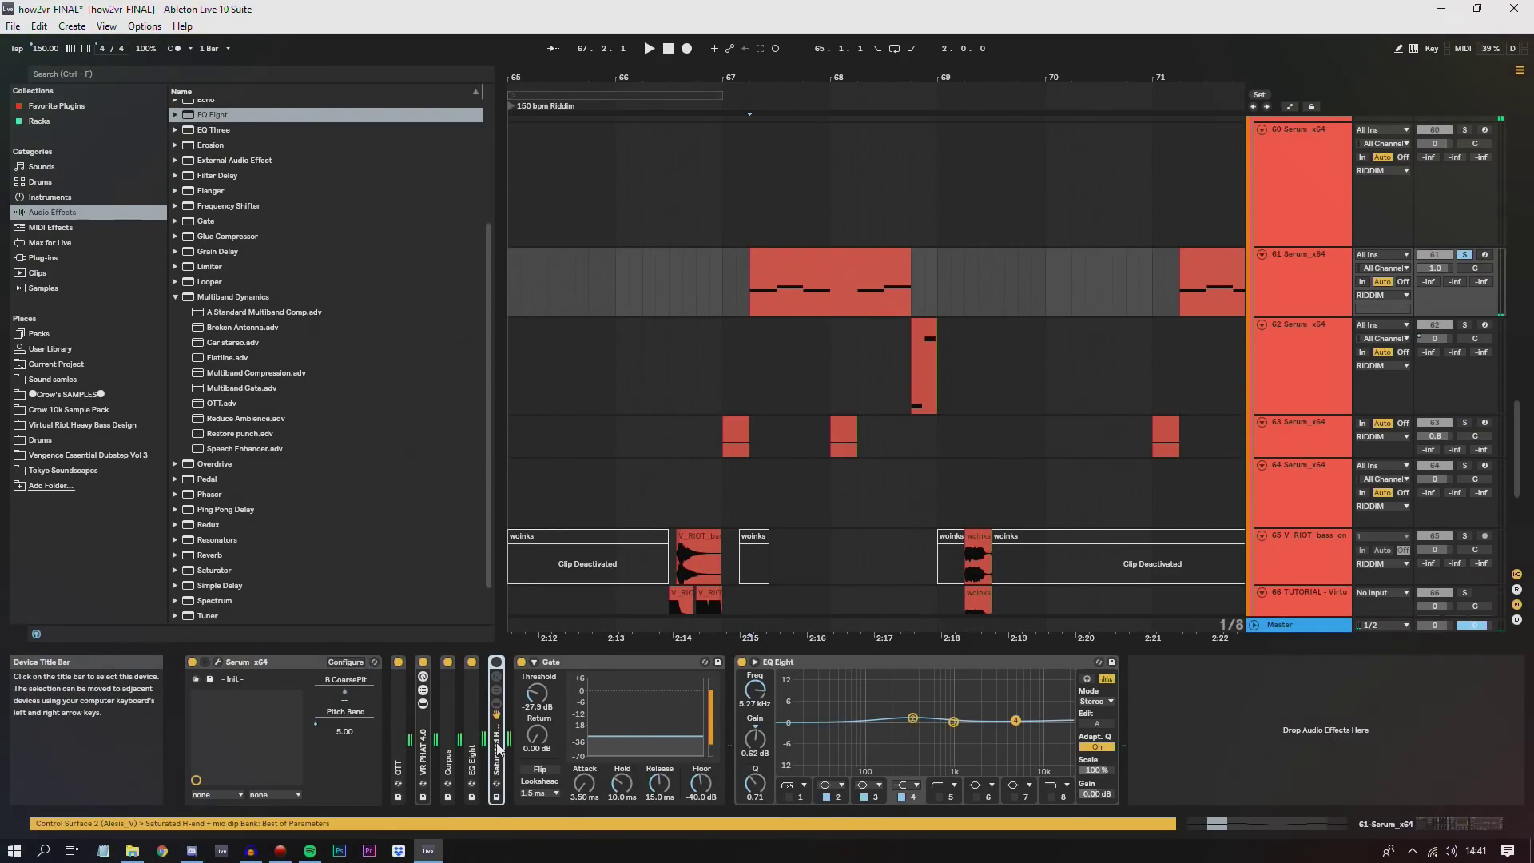
double_click(497, 749)
double_click(558, 663)
double_click(499, 751)
key(Delete)
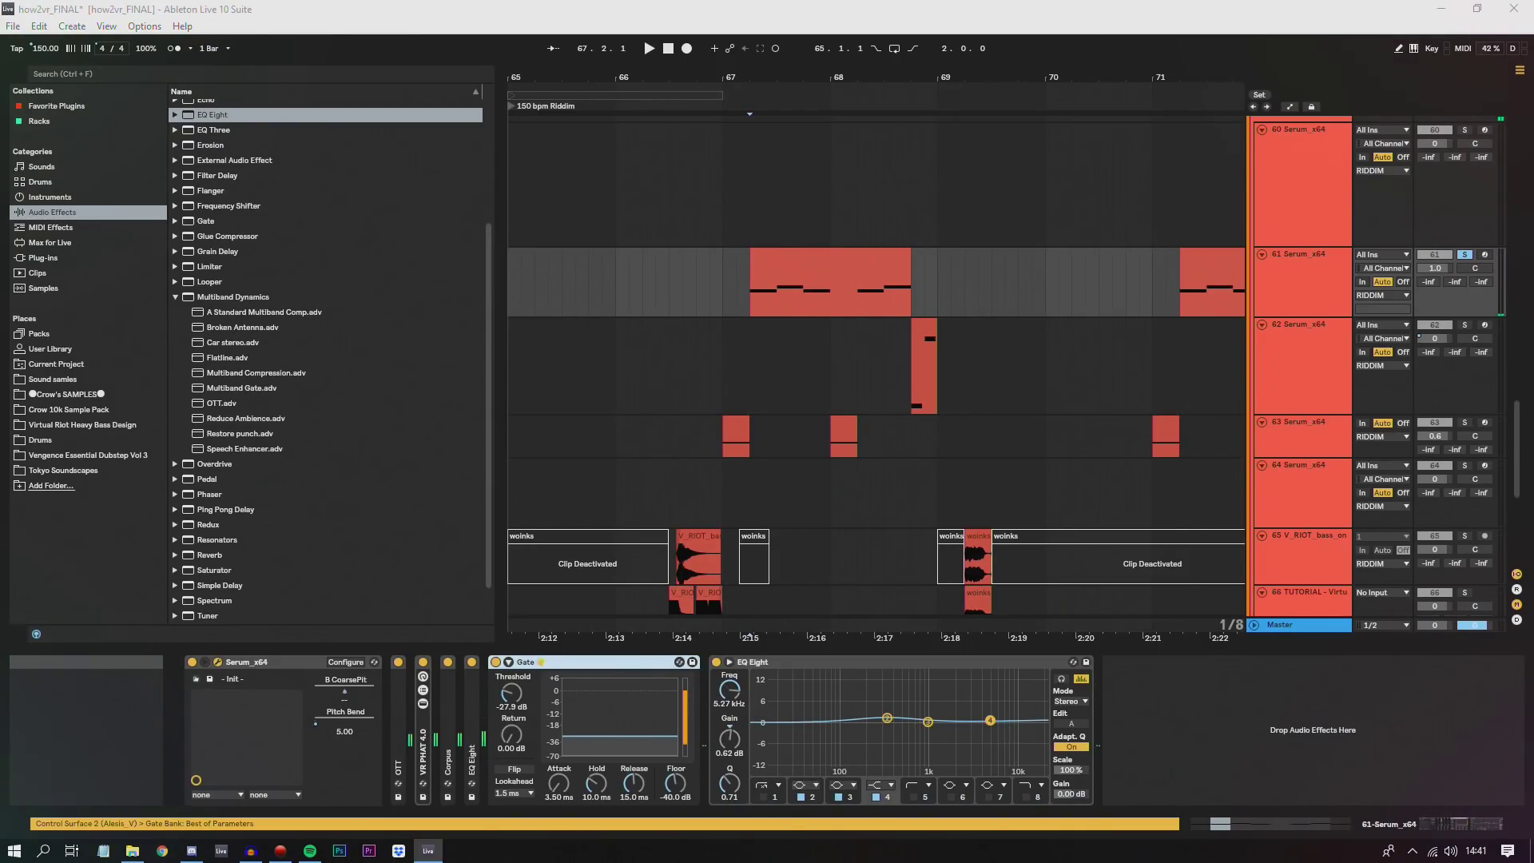
- Open track 61's Serum and examine its oscillators, filter and the LFO 1 and LFO 2 shapes and assignments
click(217, 661)
drag(843, 123, 737, 88)
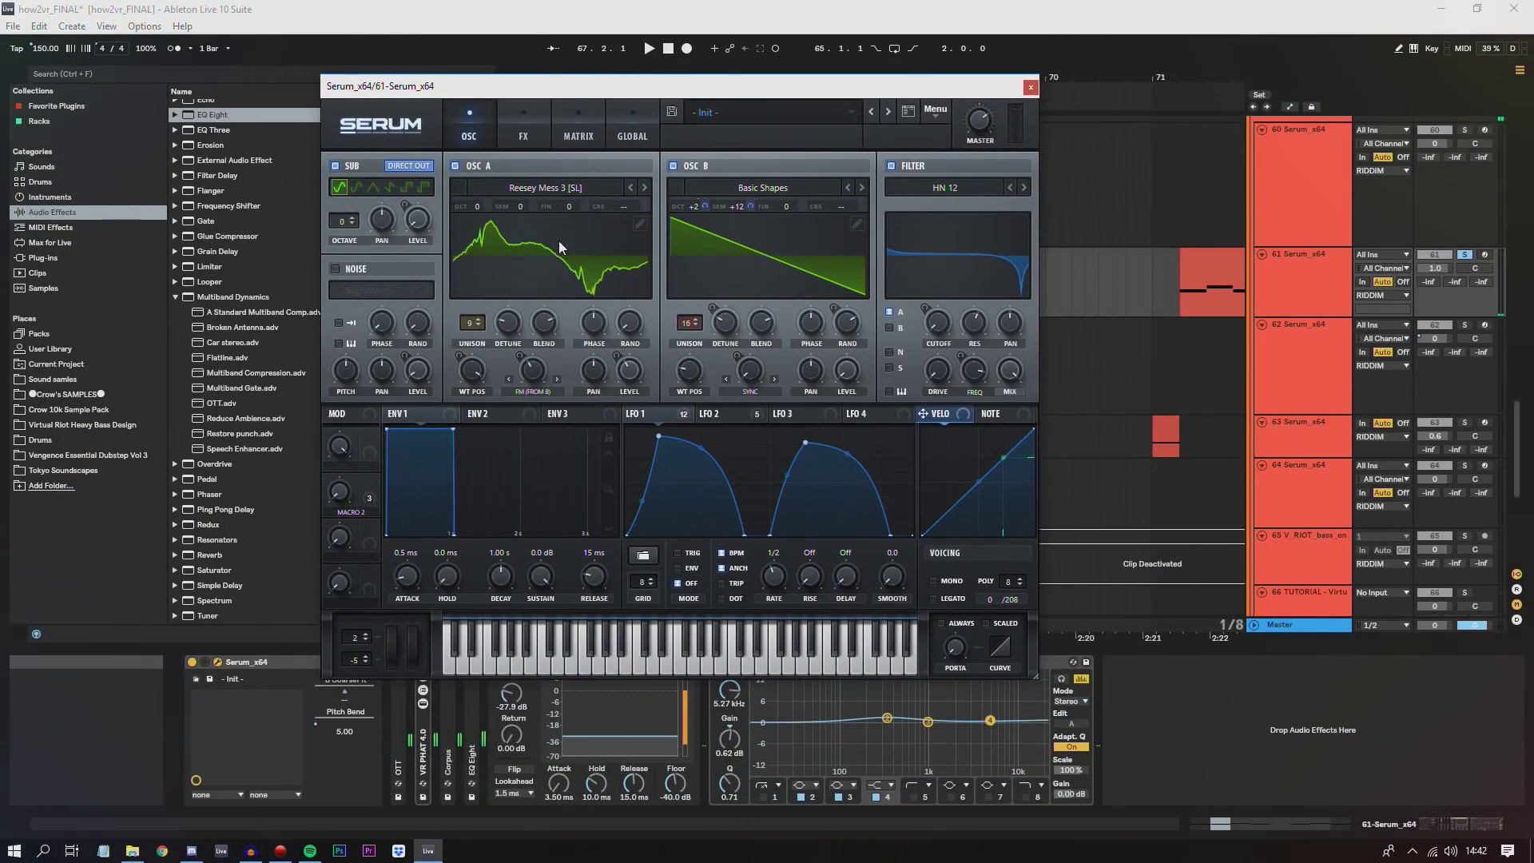
click(543, 188)
mouse_move(539, 240)
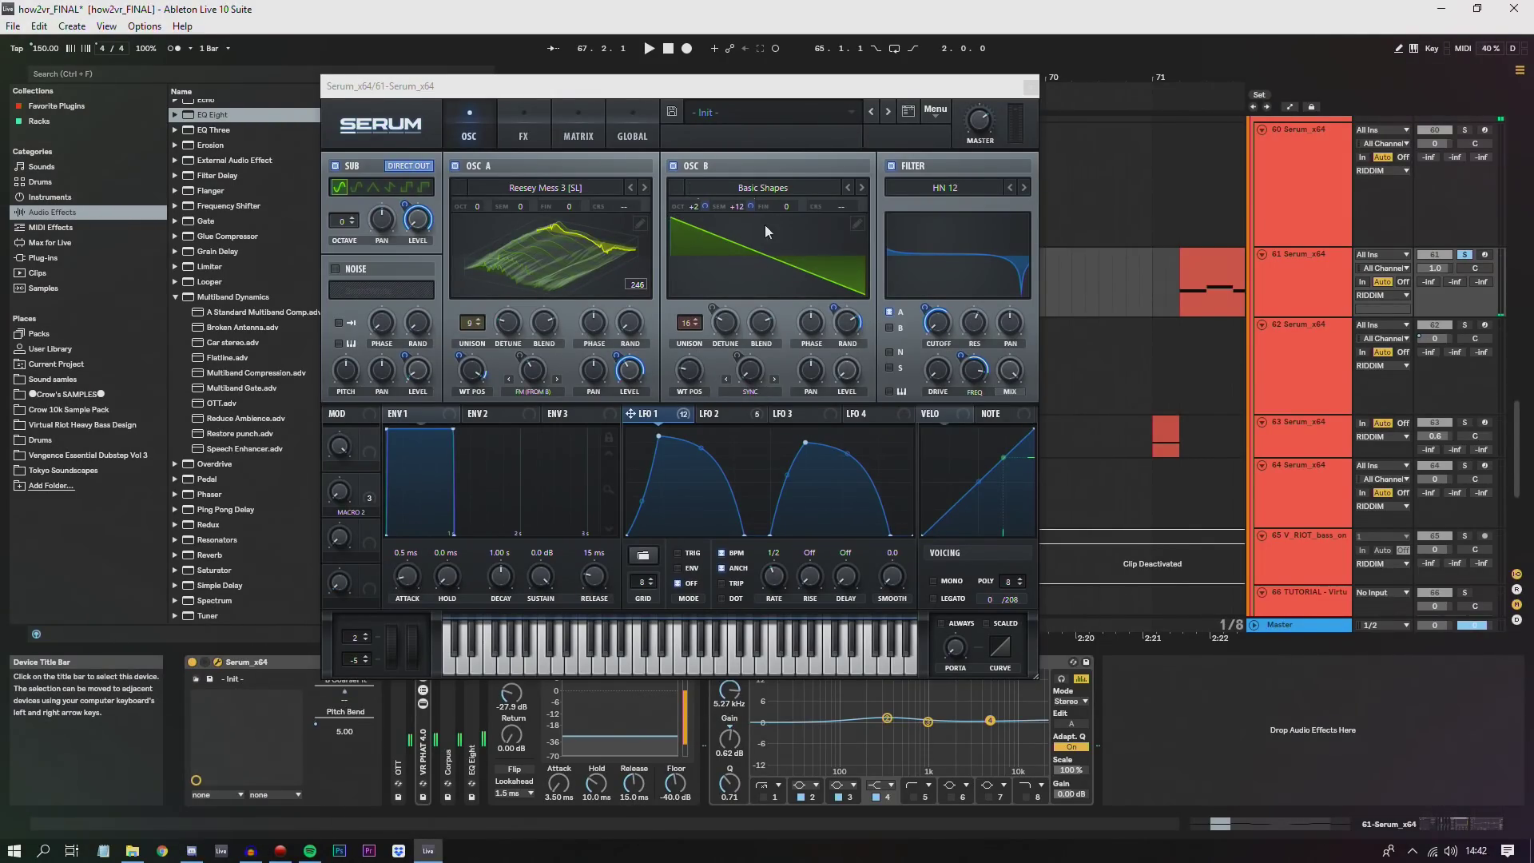
click(719, 414)
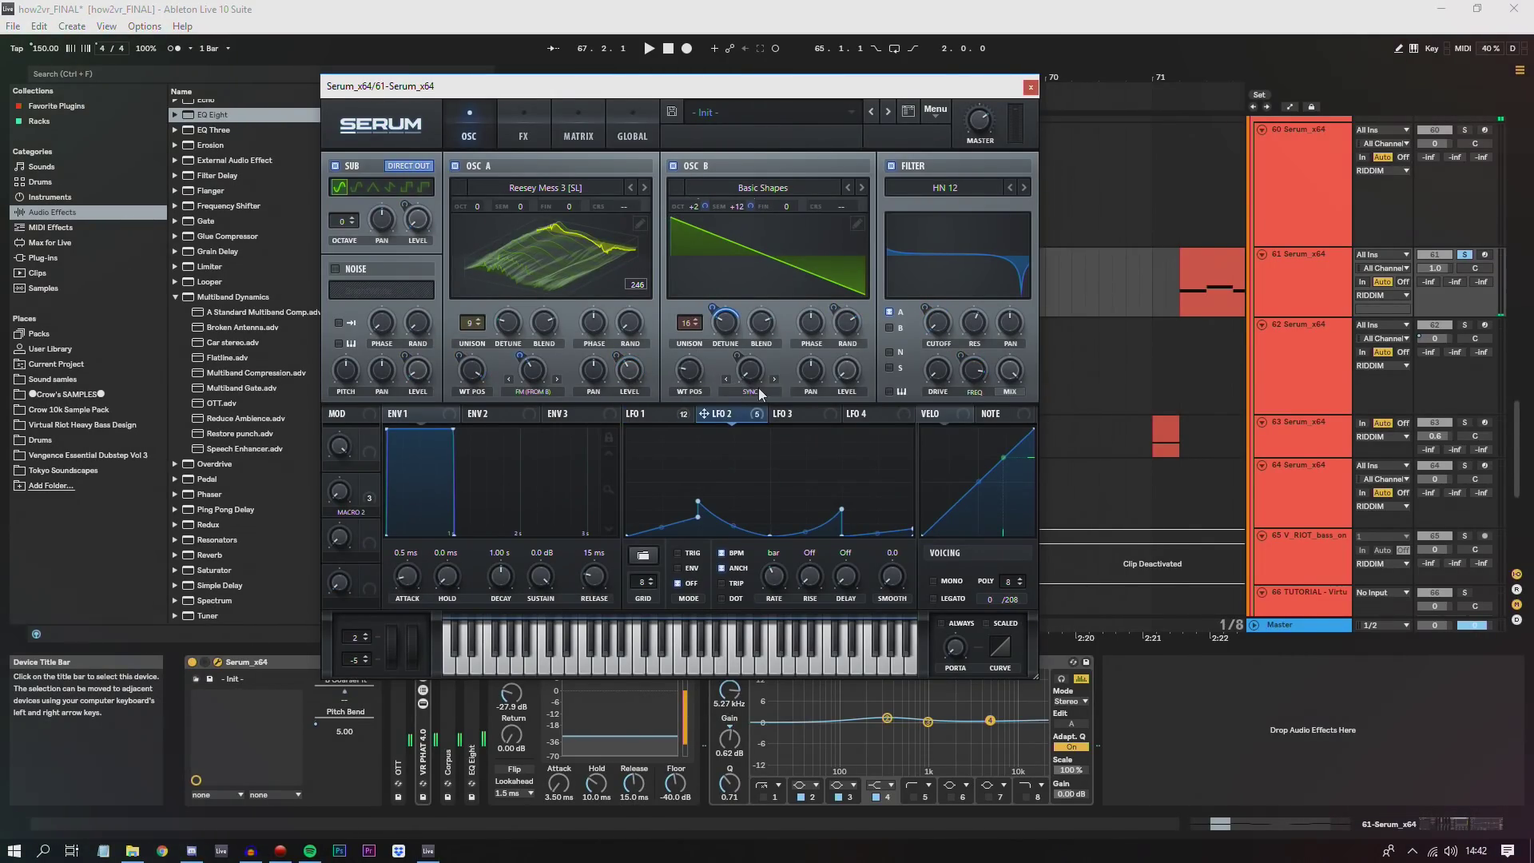
click(657, 414)
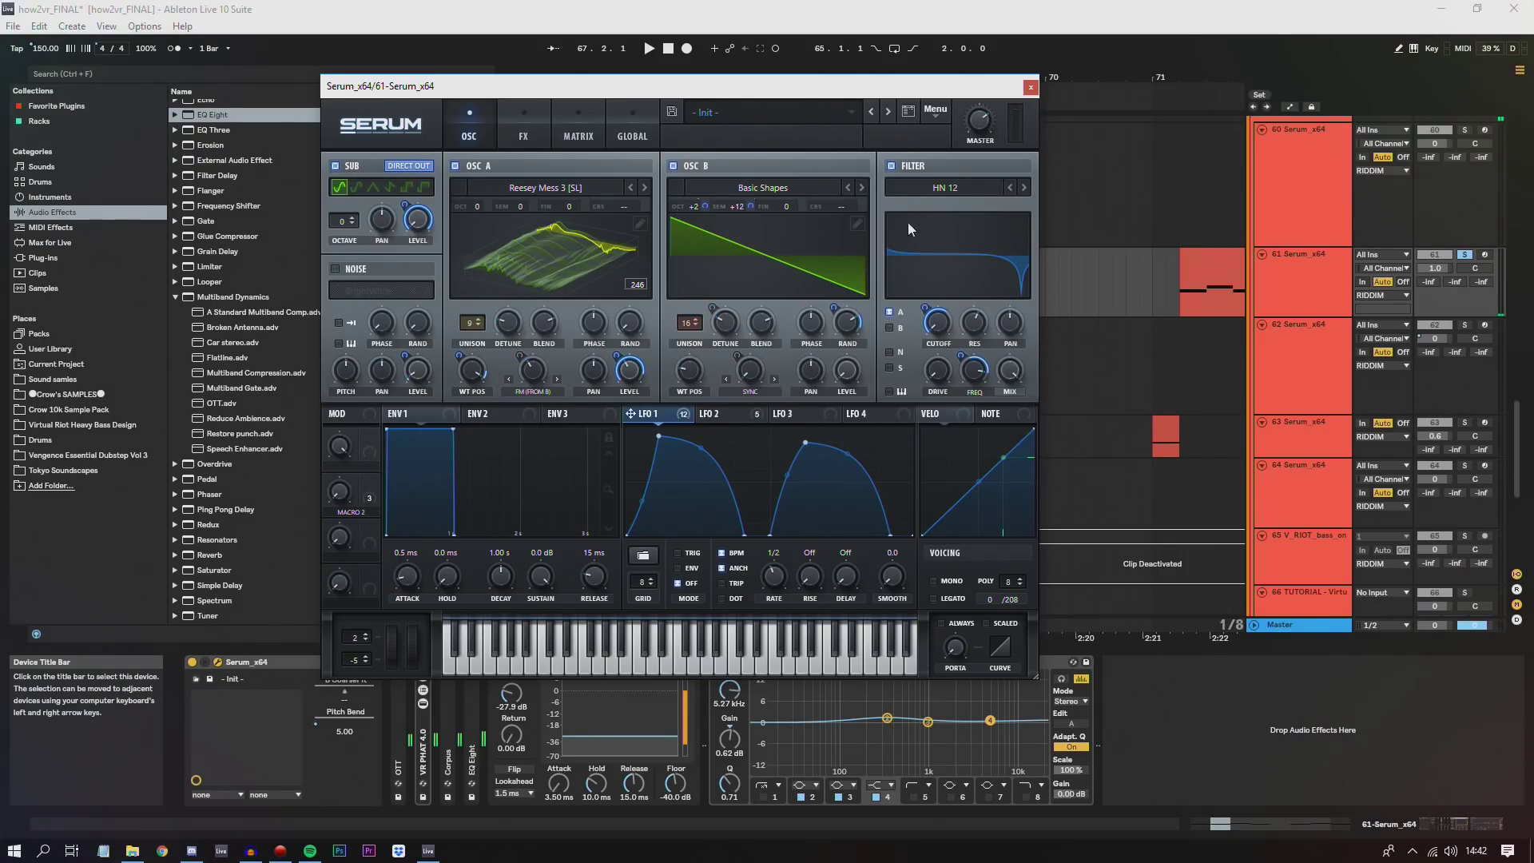
- Review the effects chain of track 61's Serum from Distortion through EQ and close the plugin
click(526, 137)
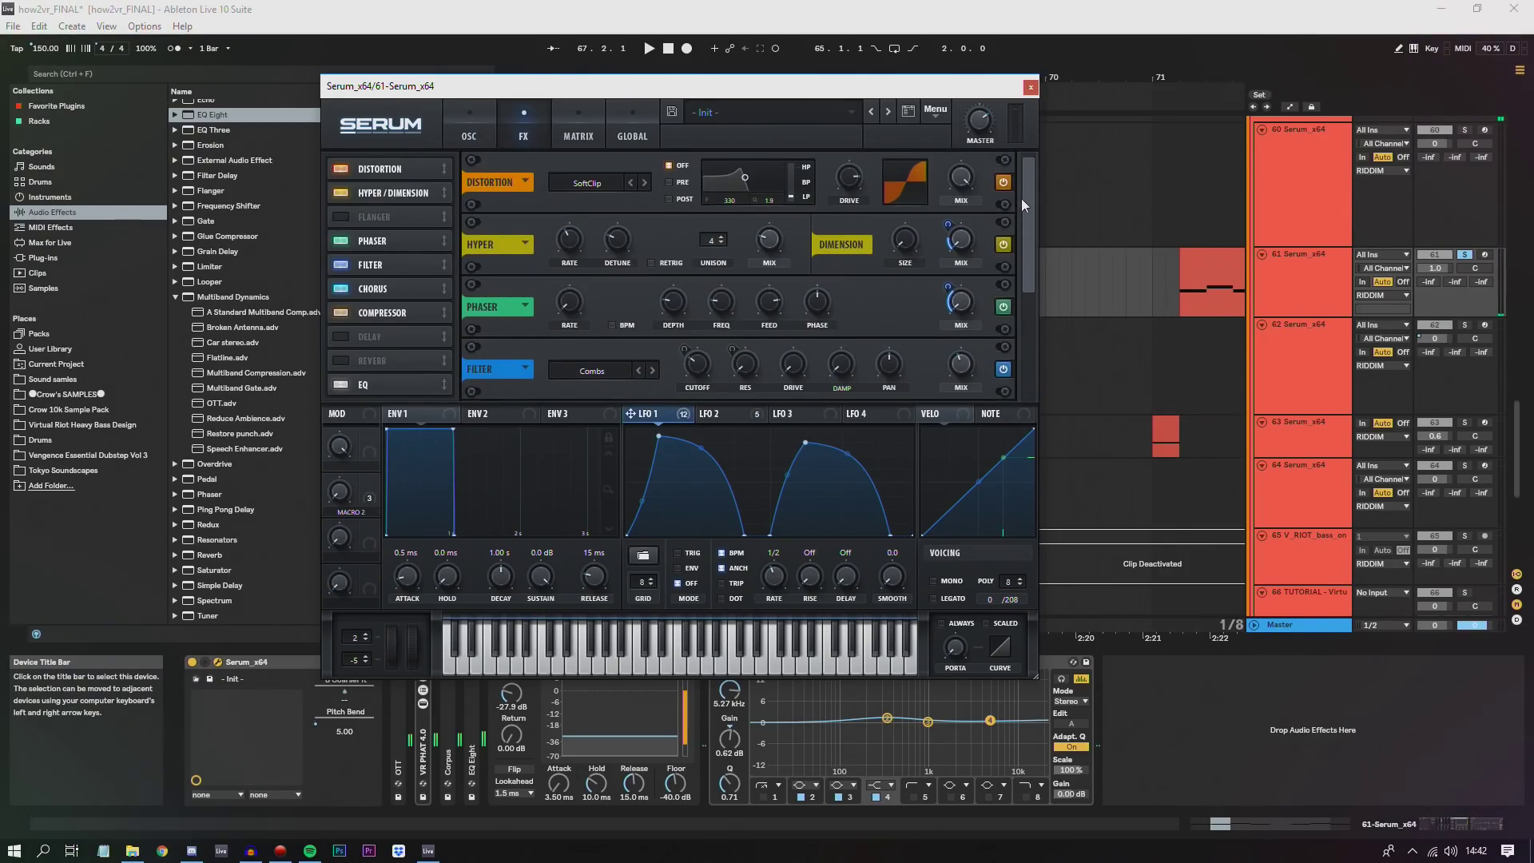
drag(1031, 213, 1028, 319)
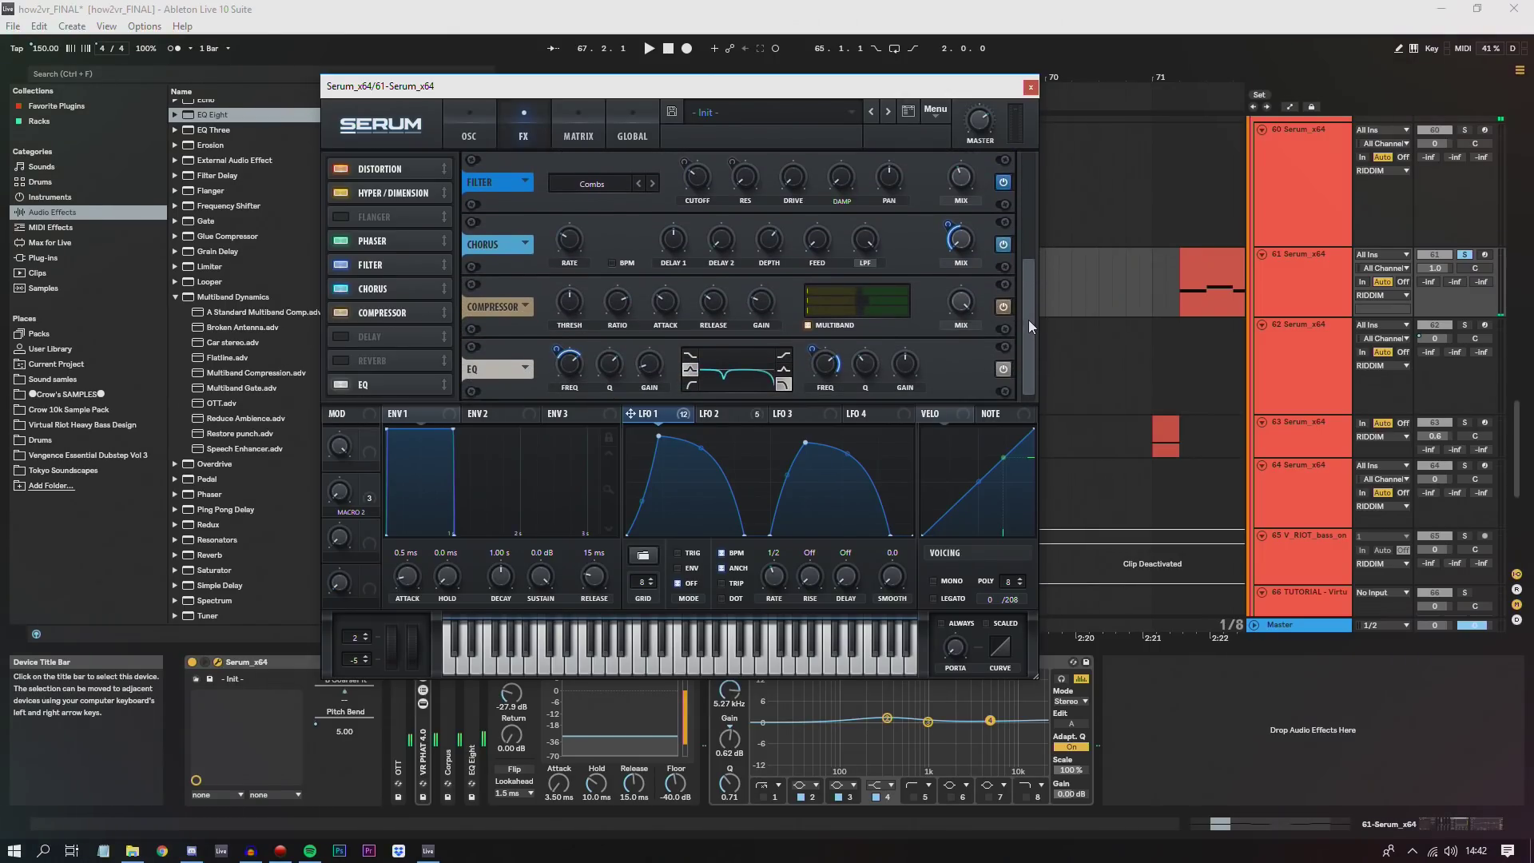
click(1031, 87)
- Review the OTT, VR PHAT 4.0 and Corpus devices on track 61 in turn
double_click(402, 708)
double_click(453, 669)
click(424, 735)
click(452, 743)
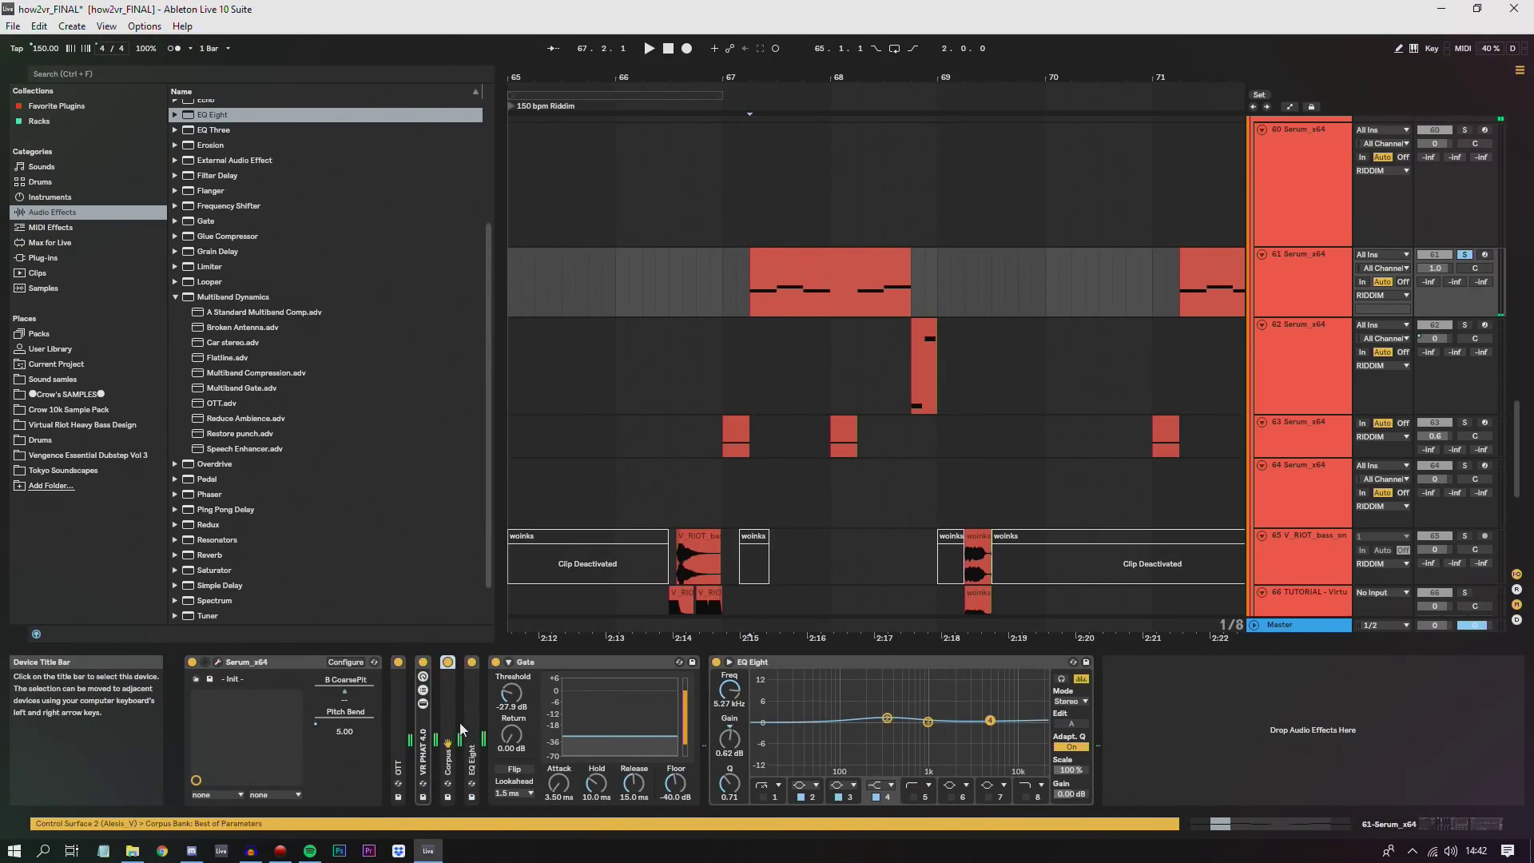
double_click(446, 713)
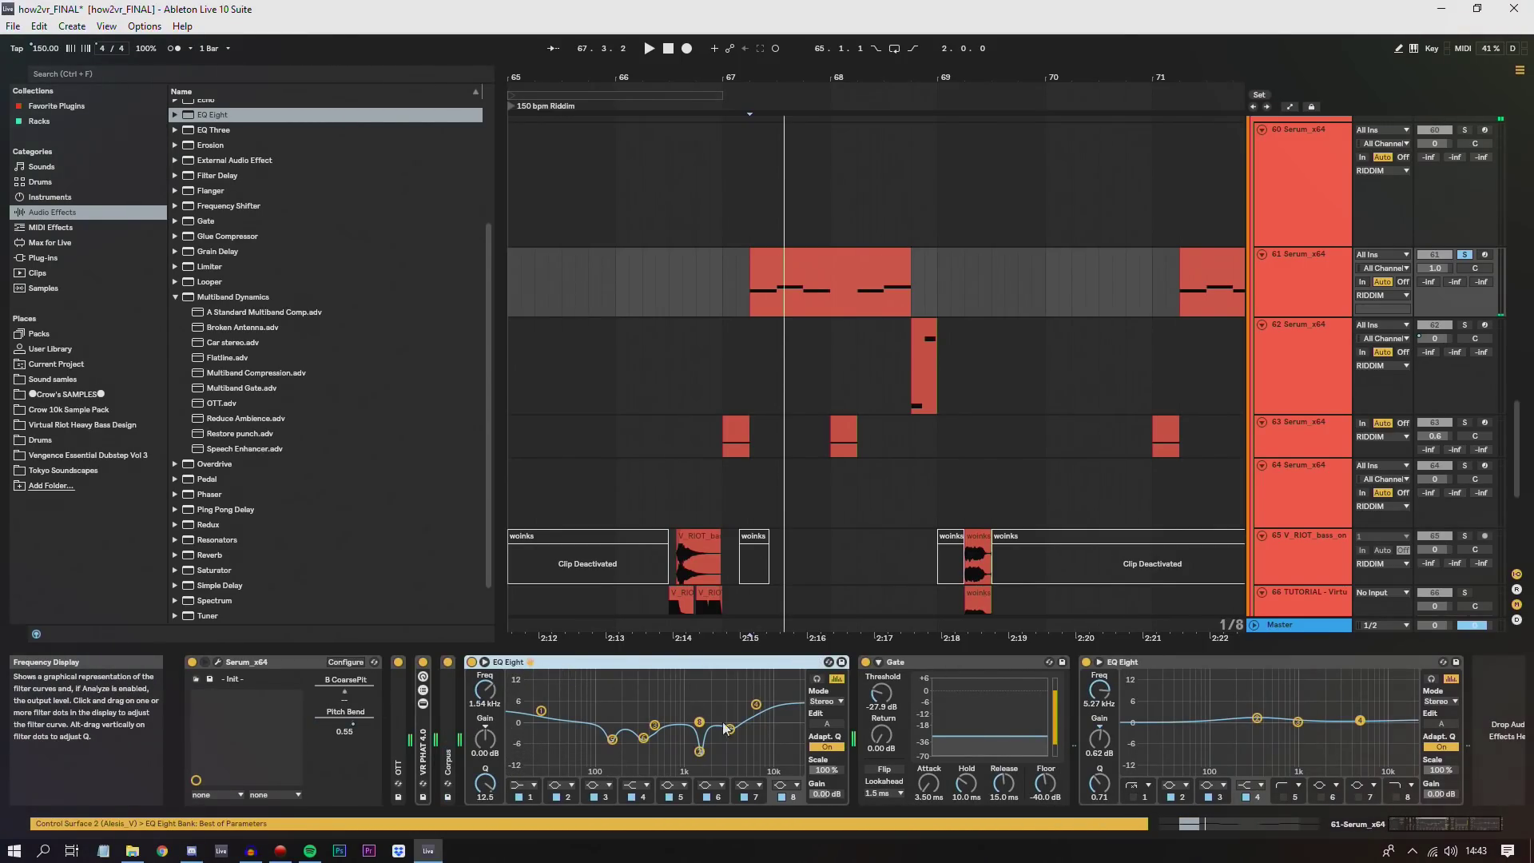
- Inspect track 61's first EQ Eight curve in the enlarged display with brief playback, restoring the compact view
double_click(747, 681)
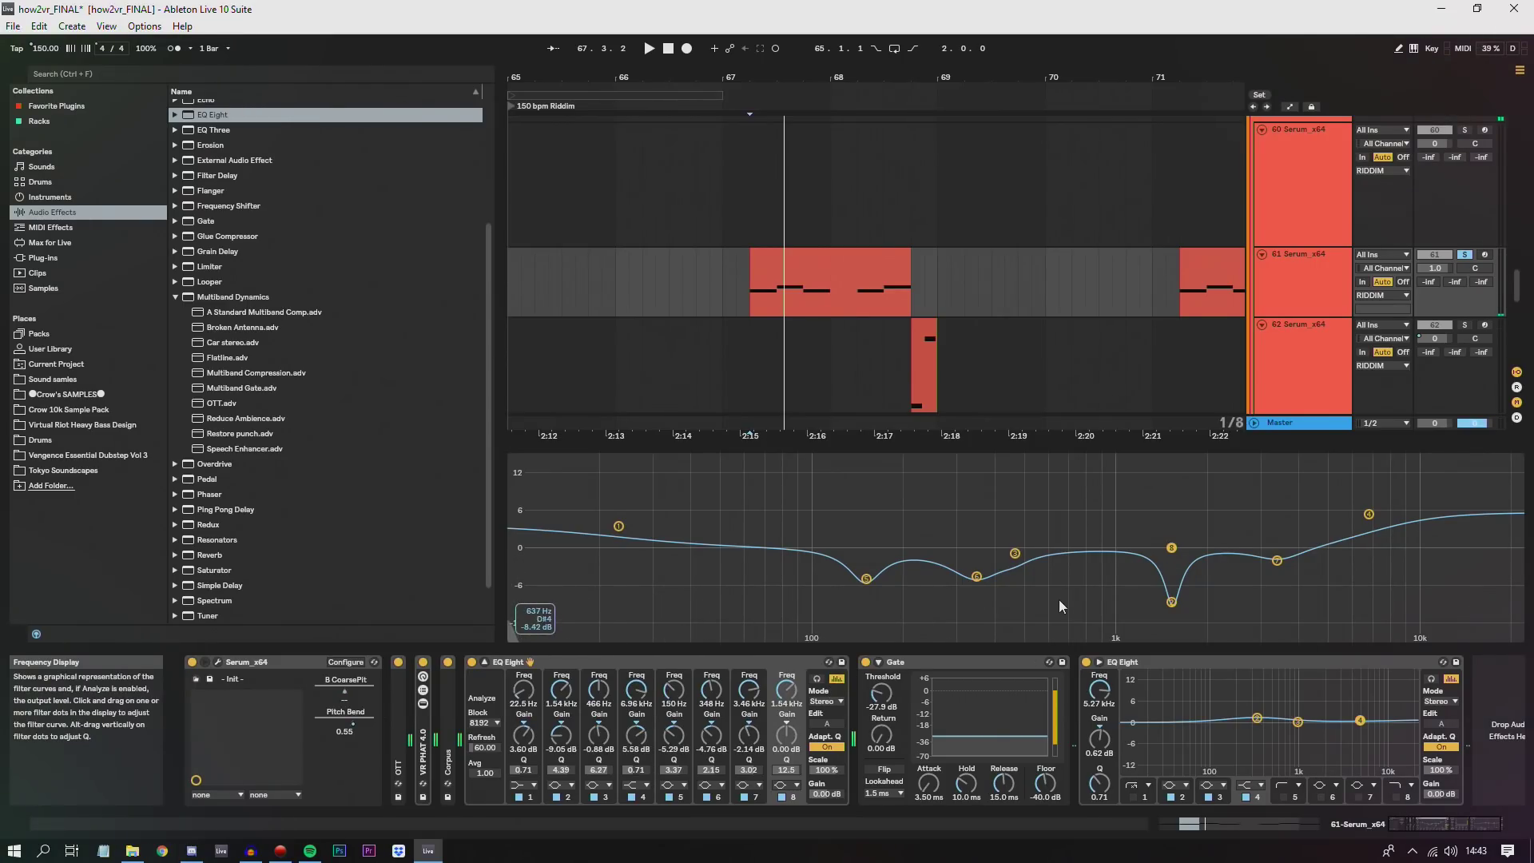
key(space)
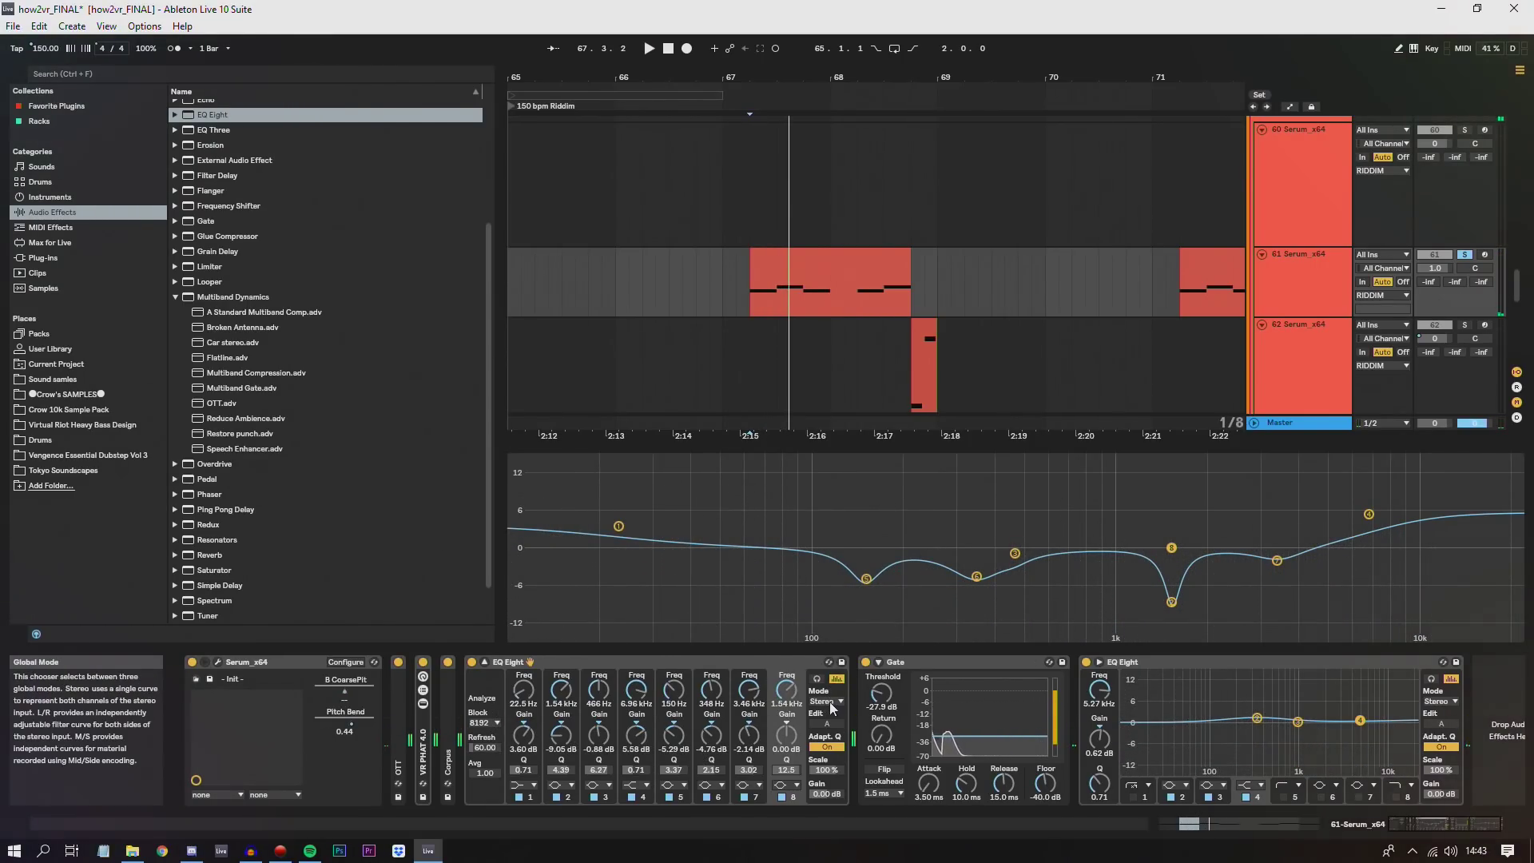
double_click(657, 577)
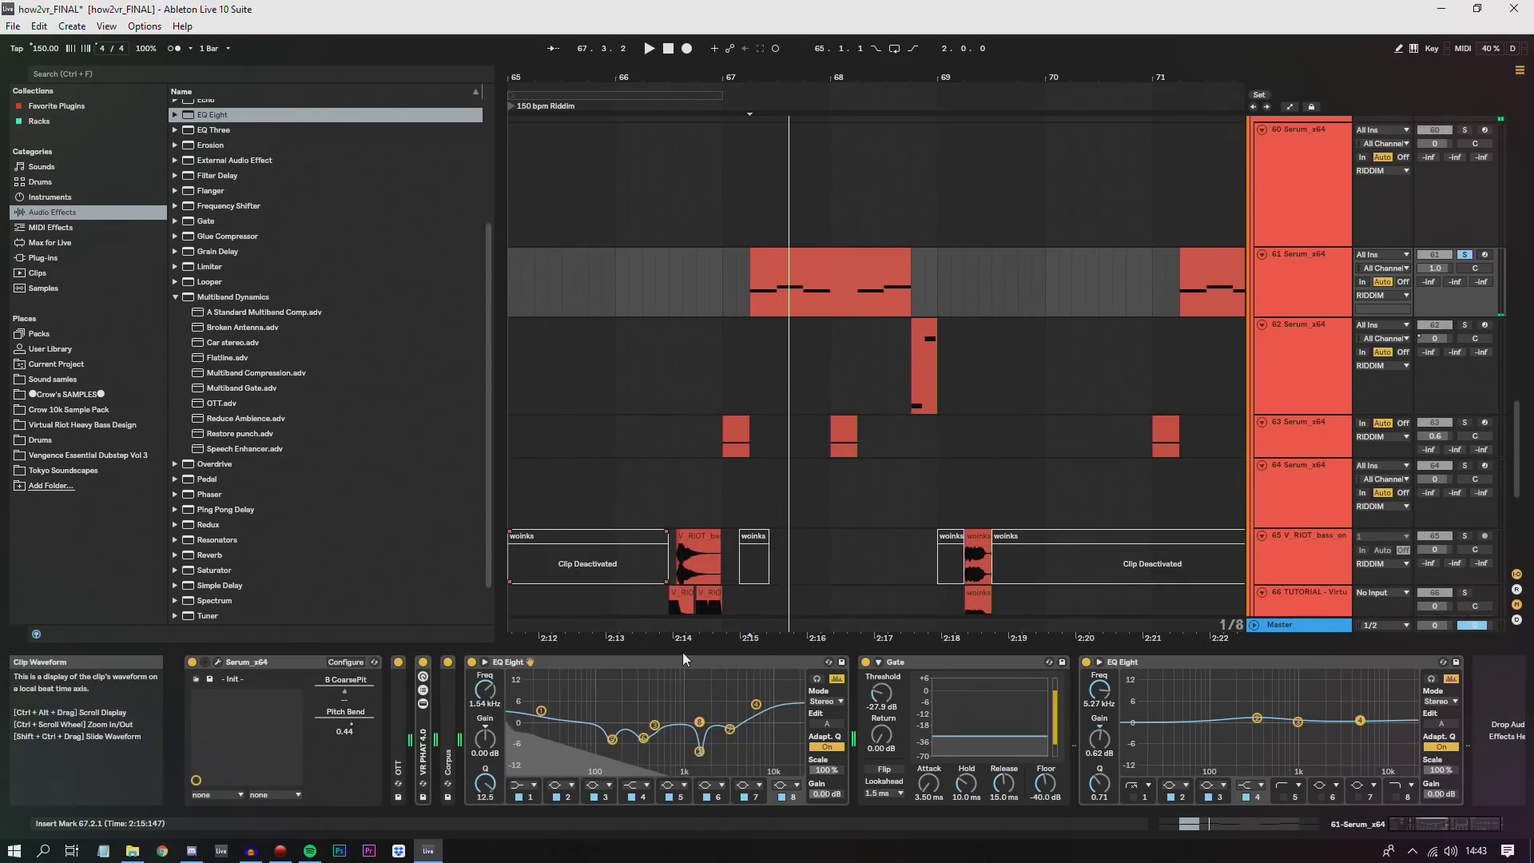
- Compare the sound with the first EQ Eight's Scale turned down almost to zero against 100% during playback
key(space)
drag(826, 769, 824, 779)
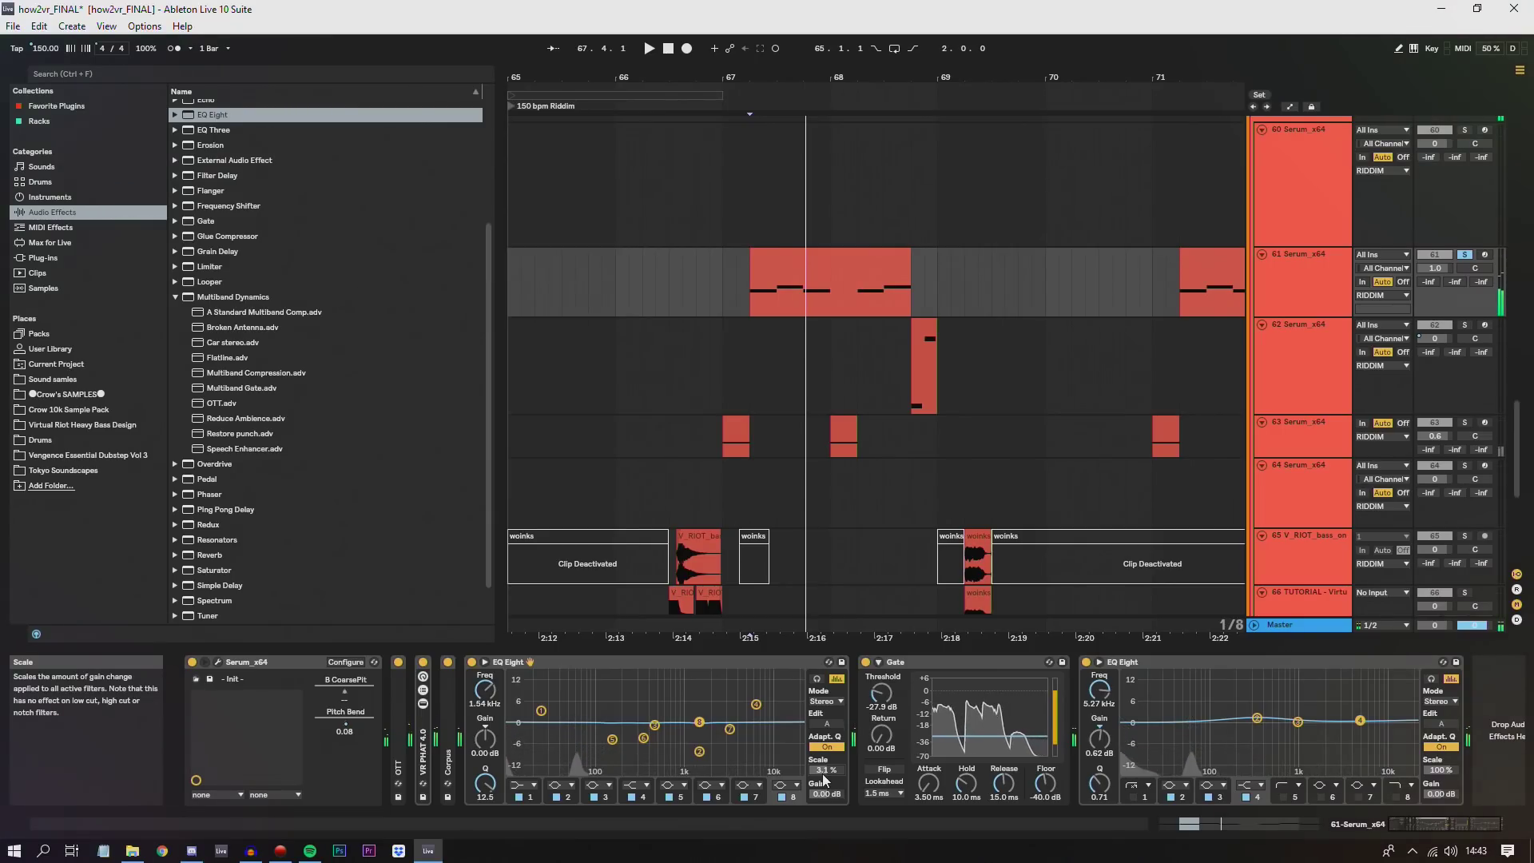
key(space)
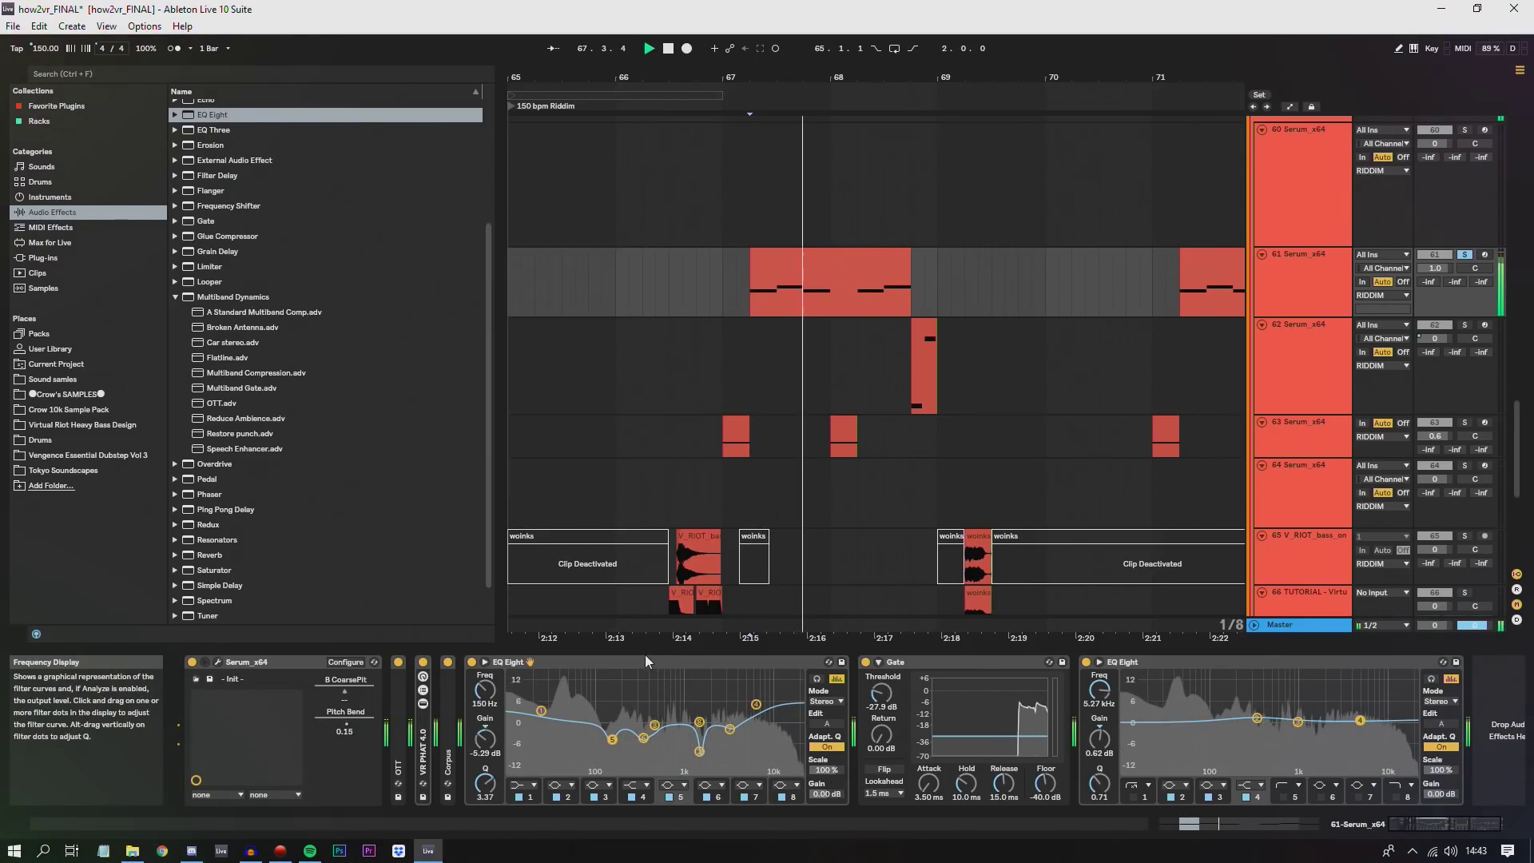
- Stop playback, fold track 61's first EQ Eight and make track 61 taller
key(space)
double_click(629, 662)
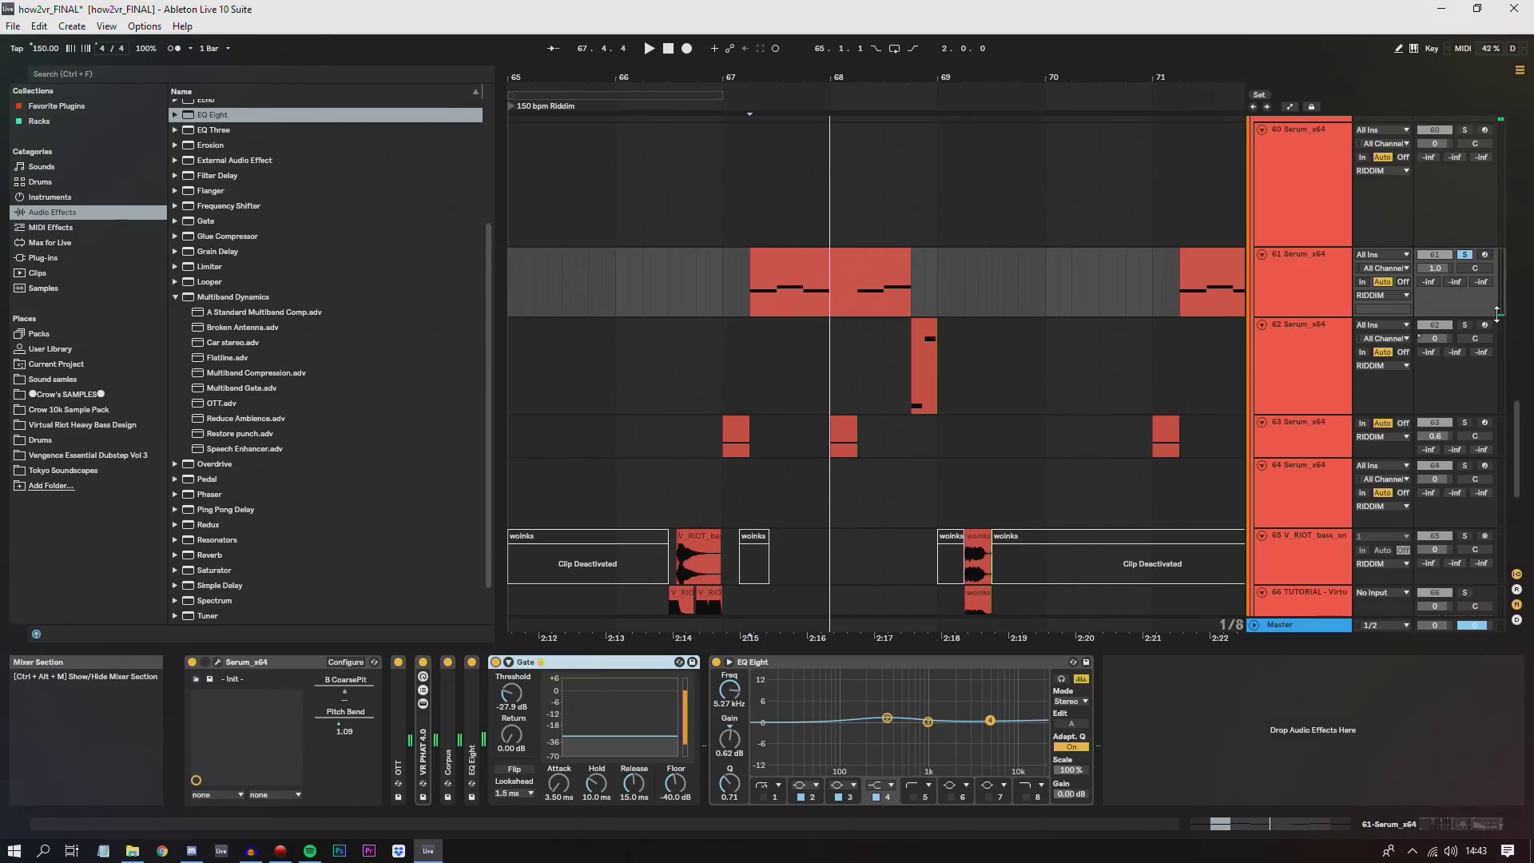
mouse_move(1503, 313)
mouse_down()
mouse_move(1502, 281)
mouse_move(1489, 518)
mouse_move(1493, 338)
mouse_up()
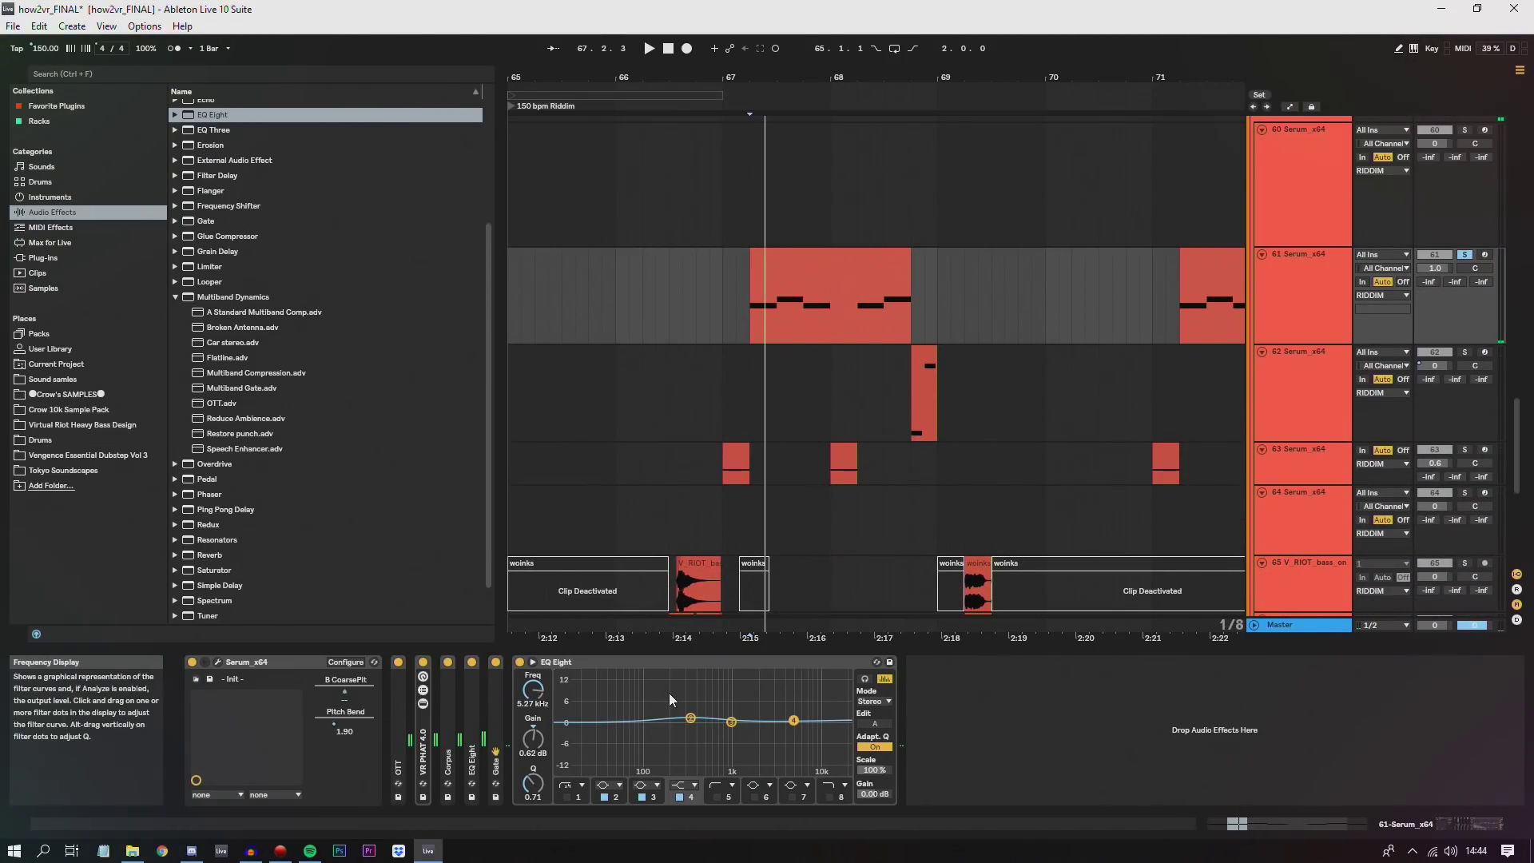
- Select the short clip on track 62, reduce the track's height slightly and audition the bass from 68.4.1
click(924, 392)
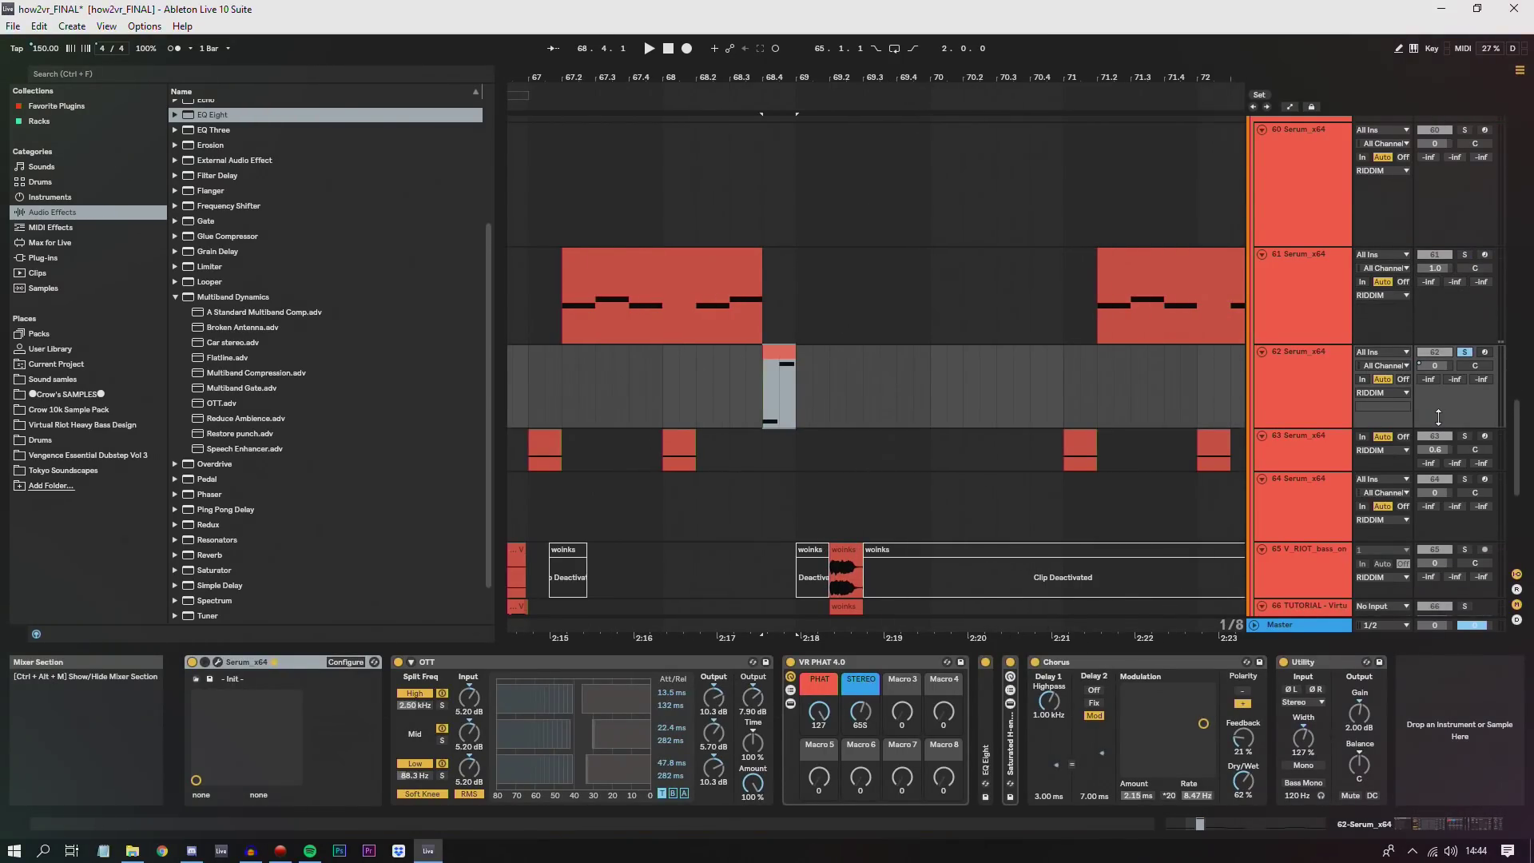
drag(1491, 428, 1491, 414)
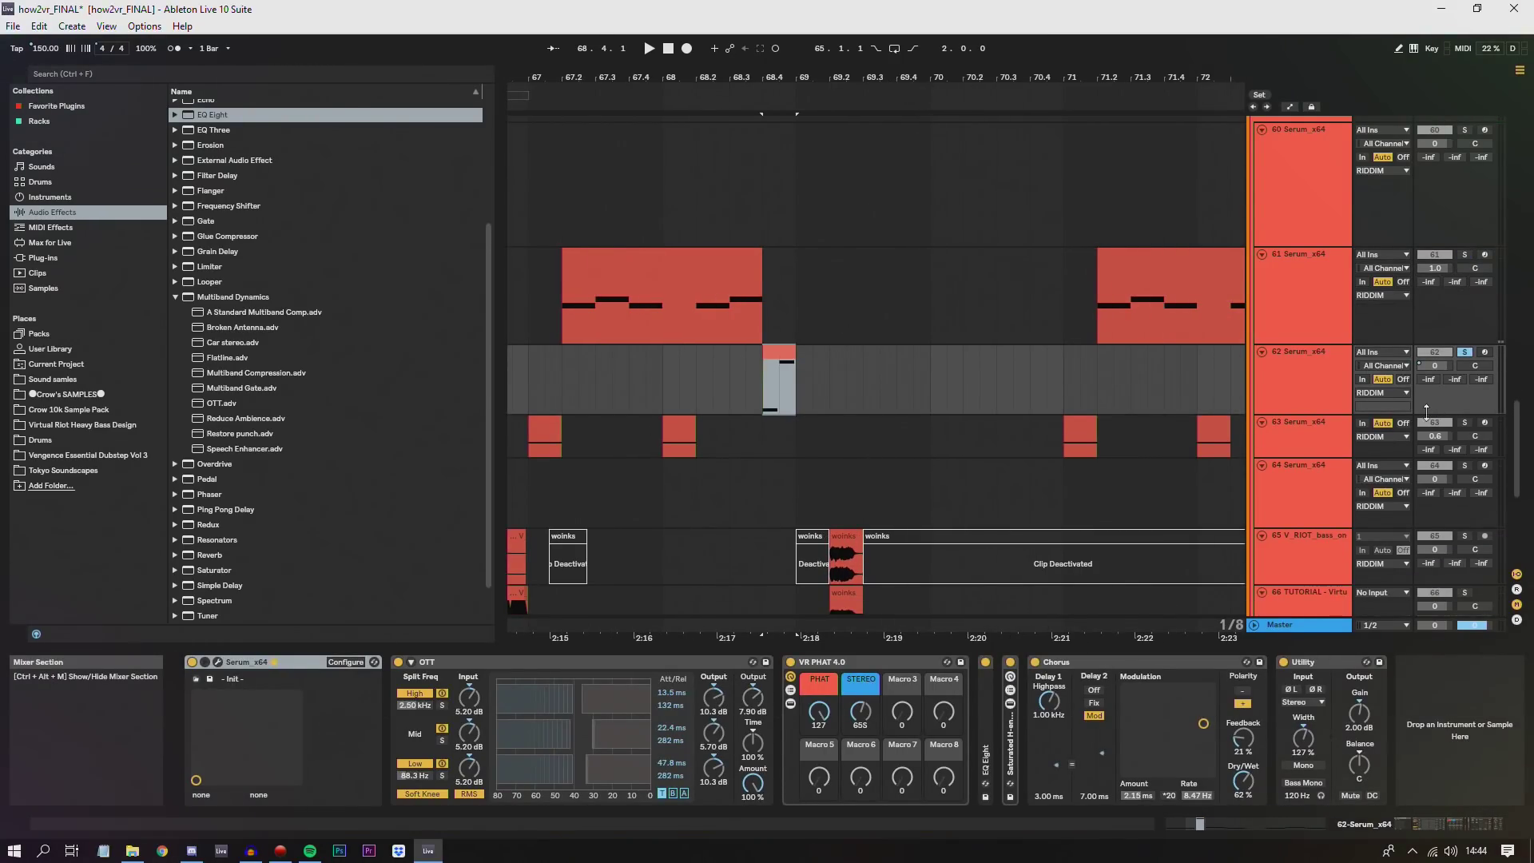
click(764, 382)
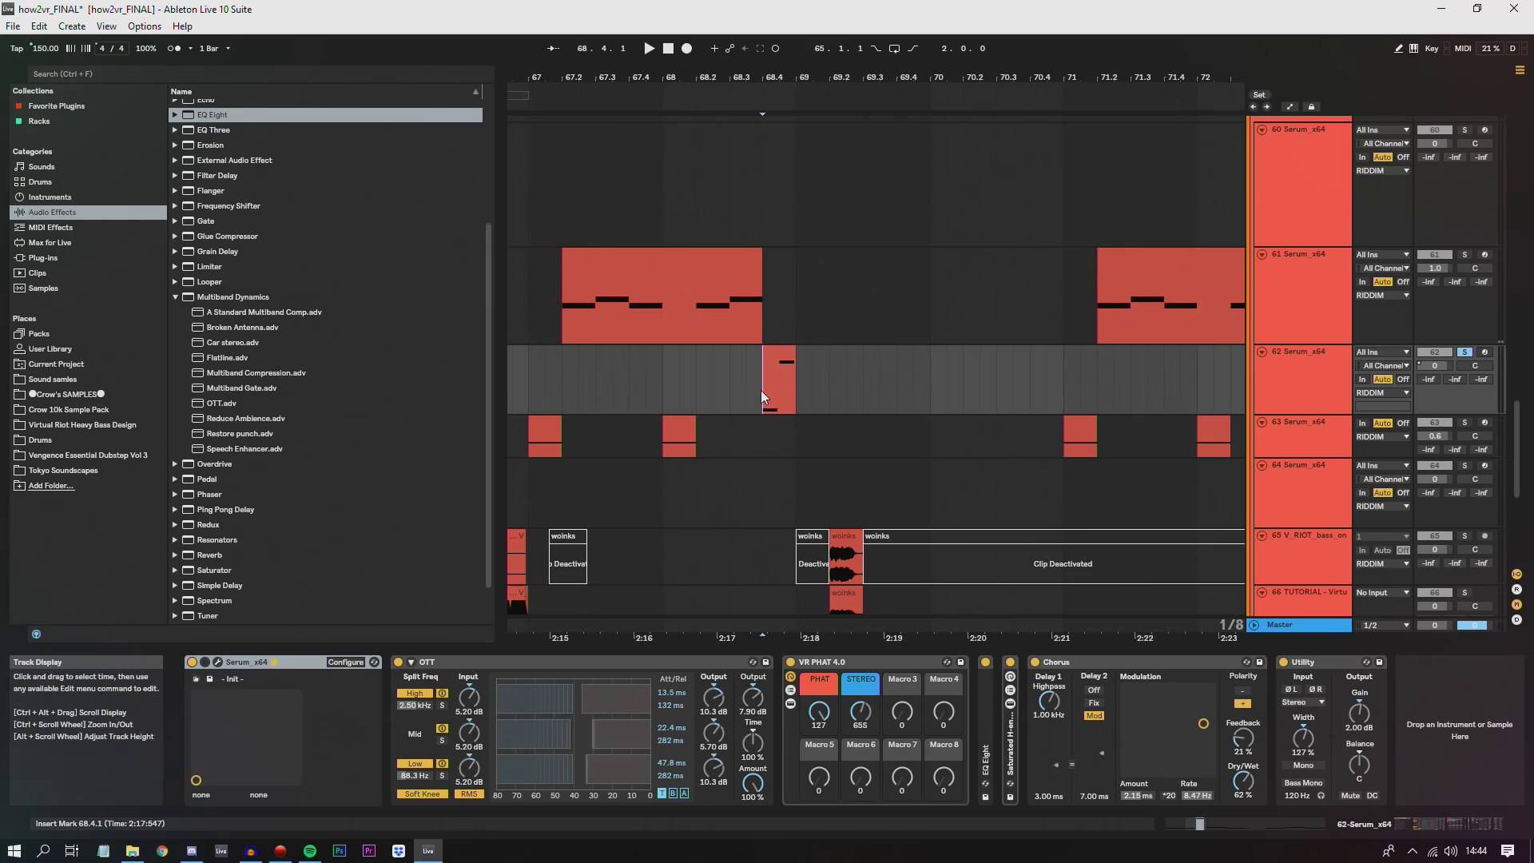
key(space)
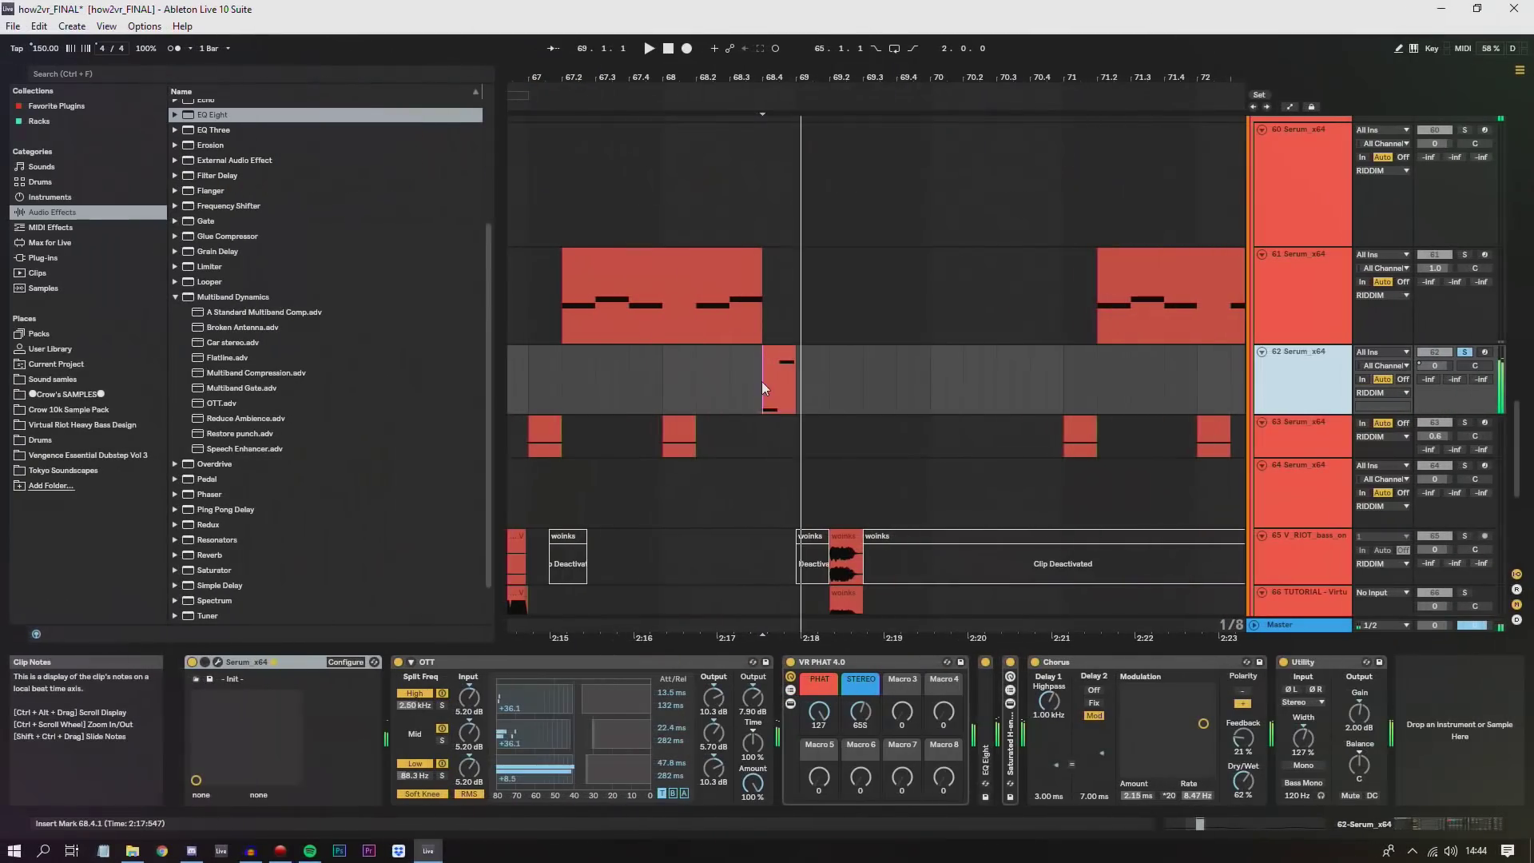
key(space)
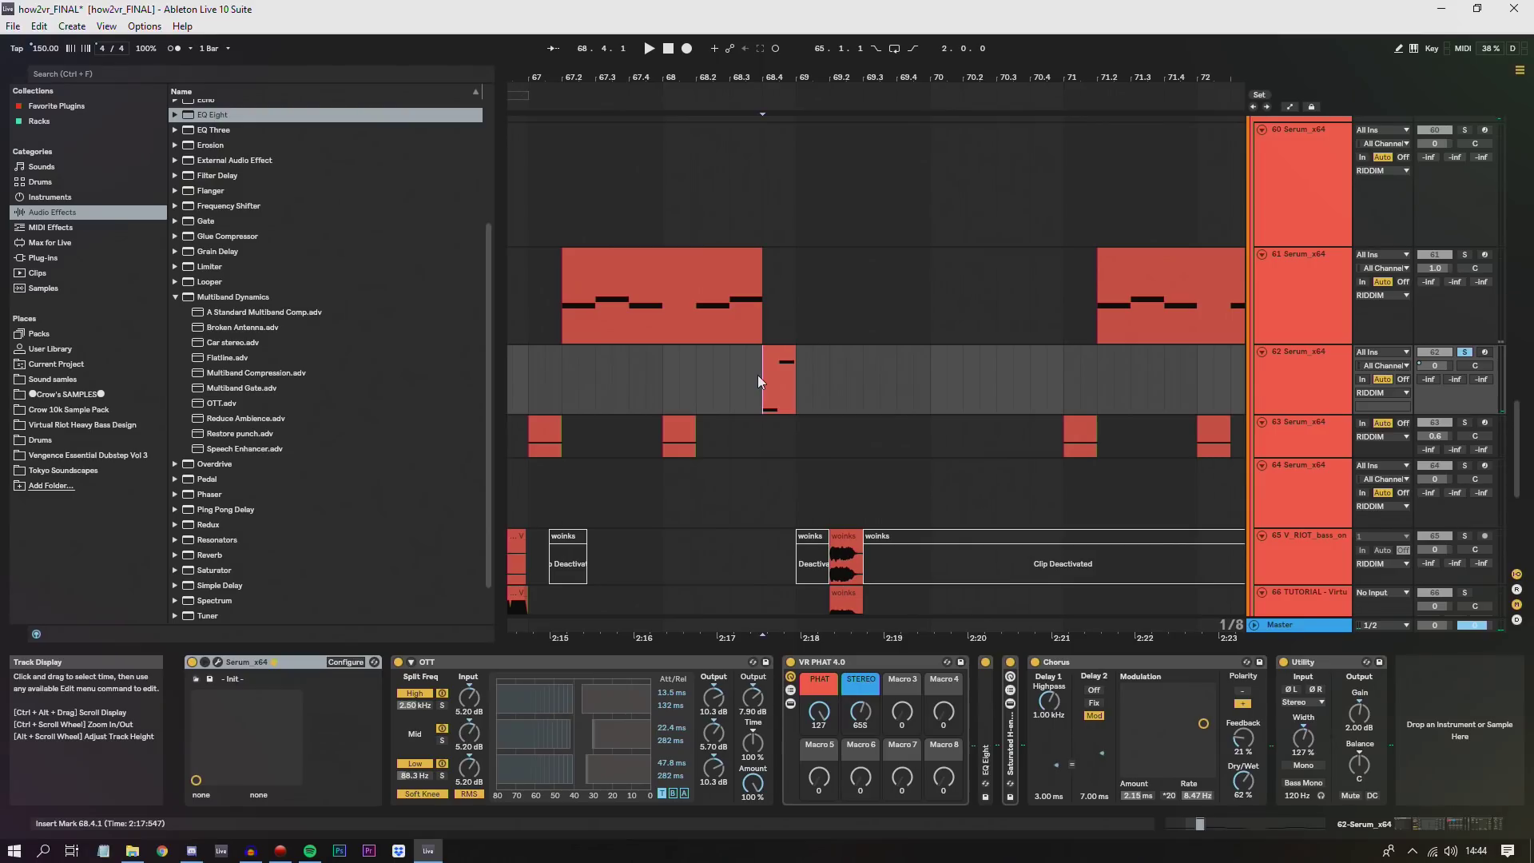
drag(767, 385, 797, 393)
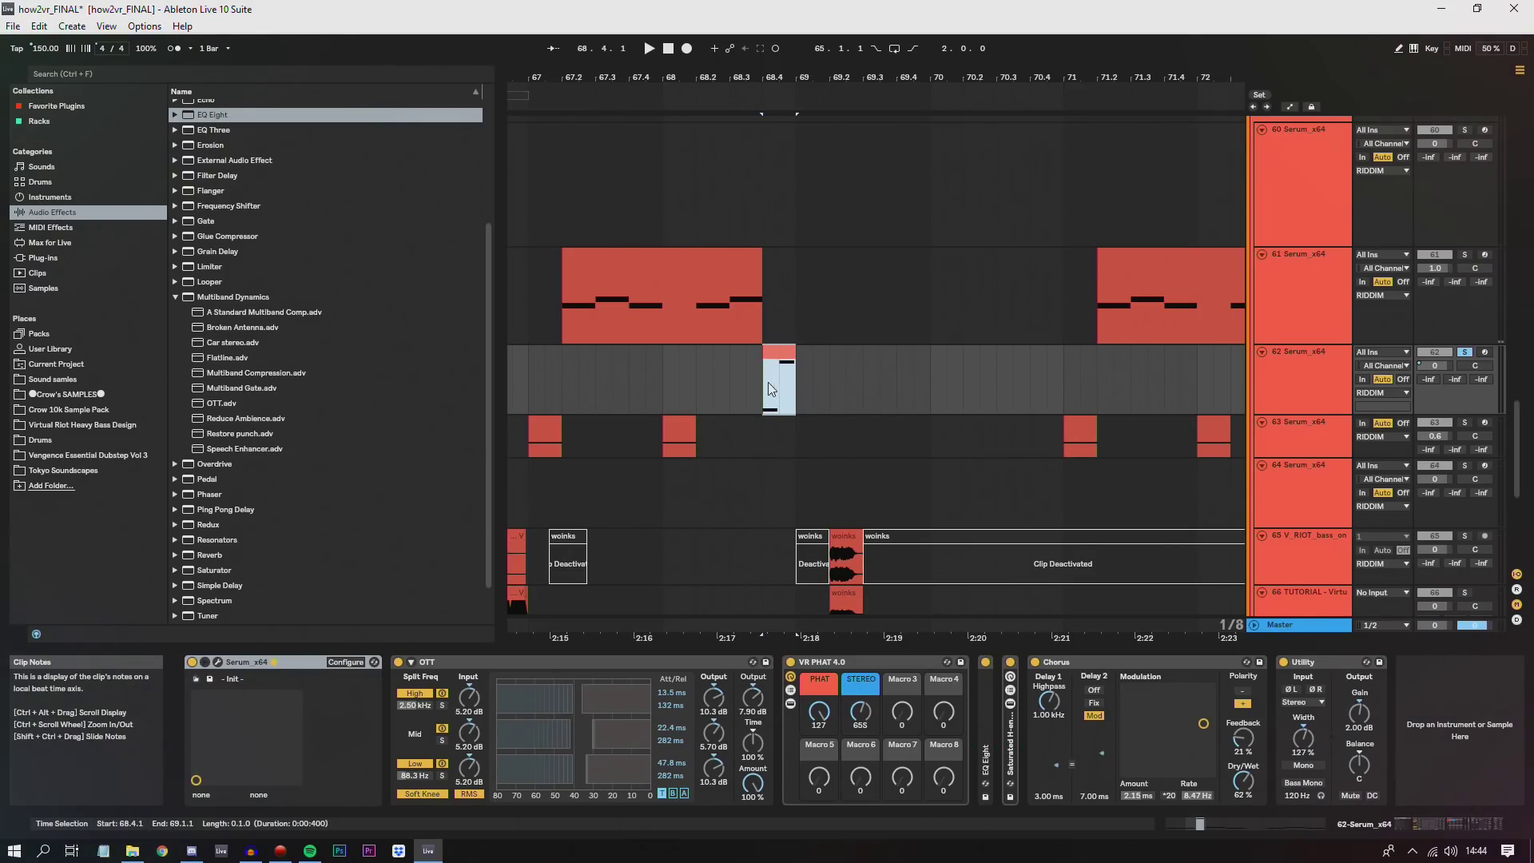
click(765, 385)
key(space)
key(space)
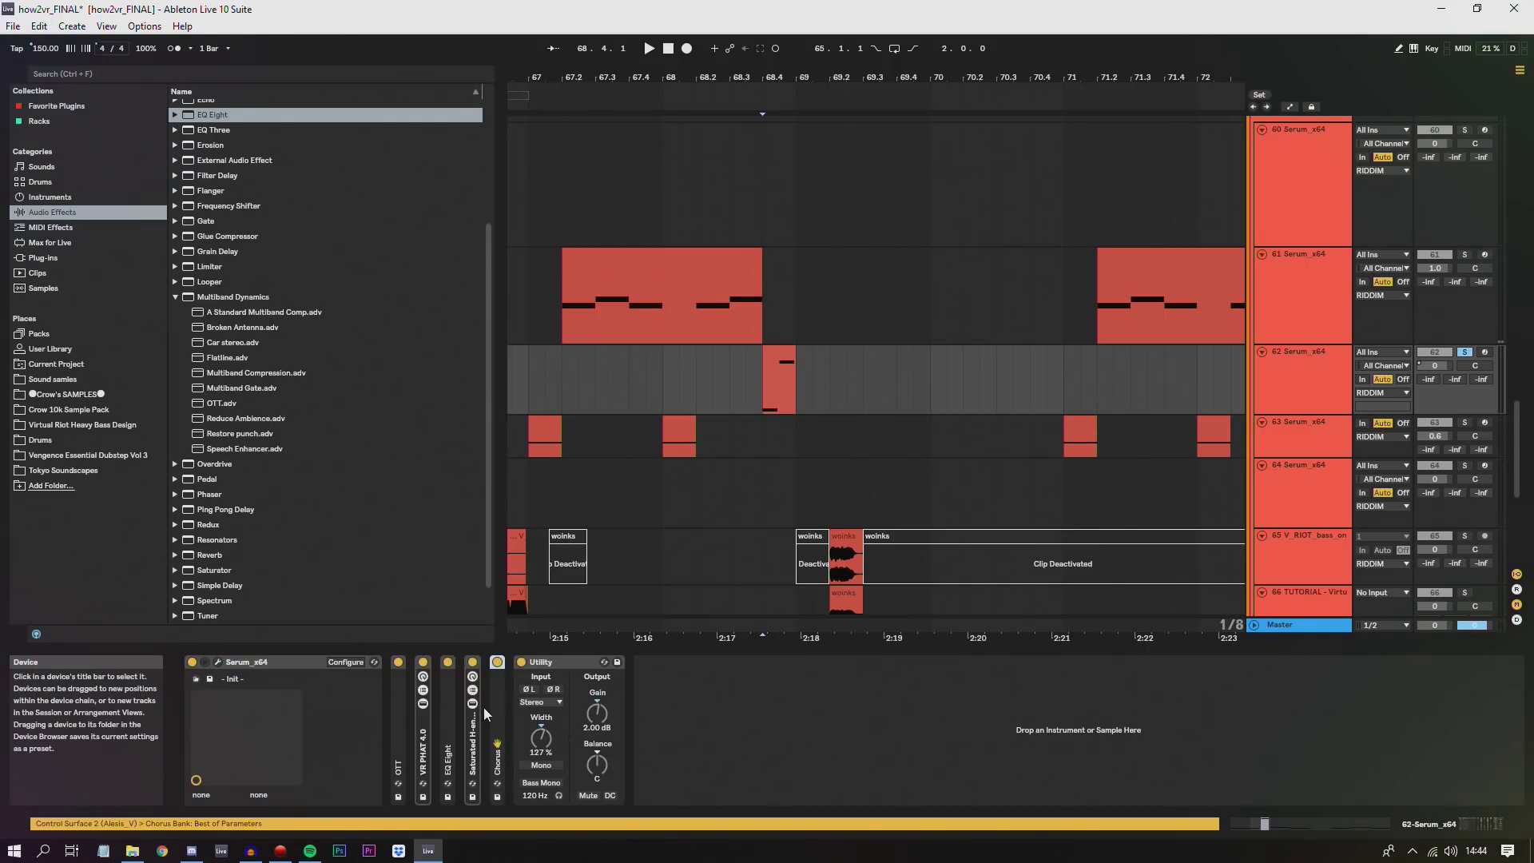
- Look over the Chorus device on track 62 and fold both Chorus and Utility
double_click(497, 745)
double_click(546, 664)
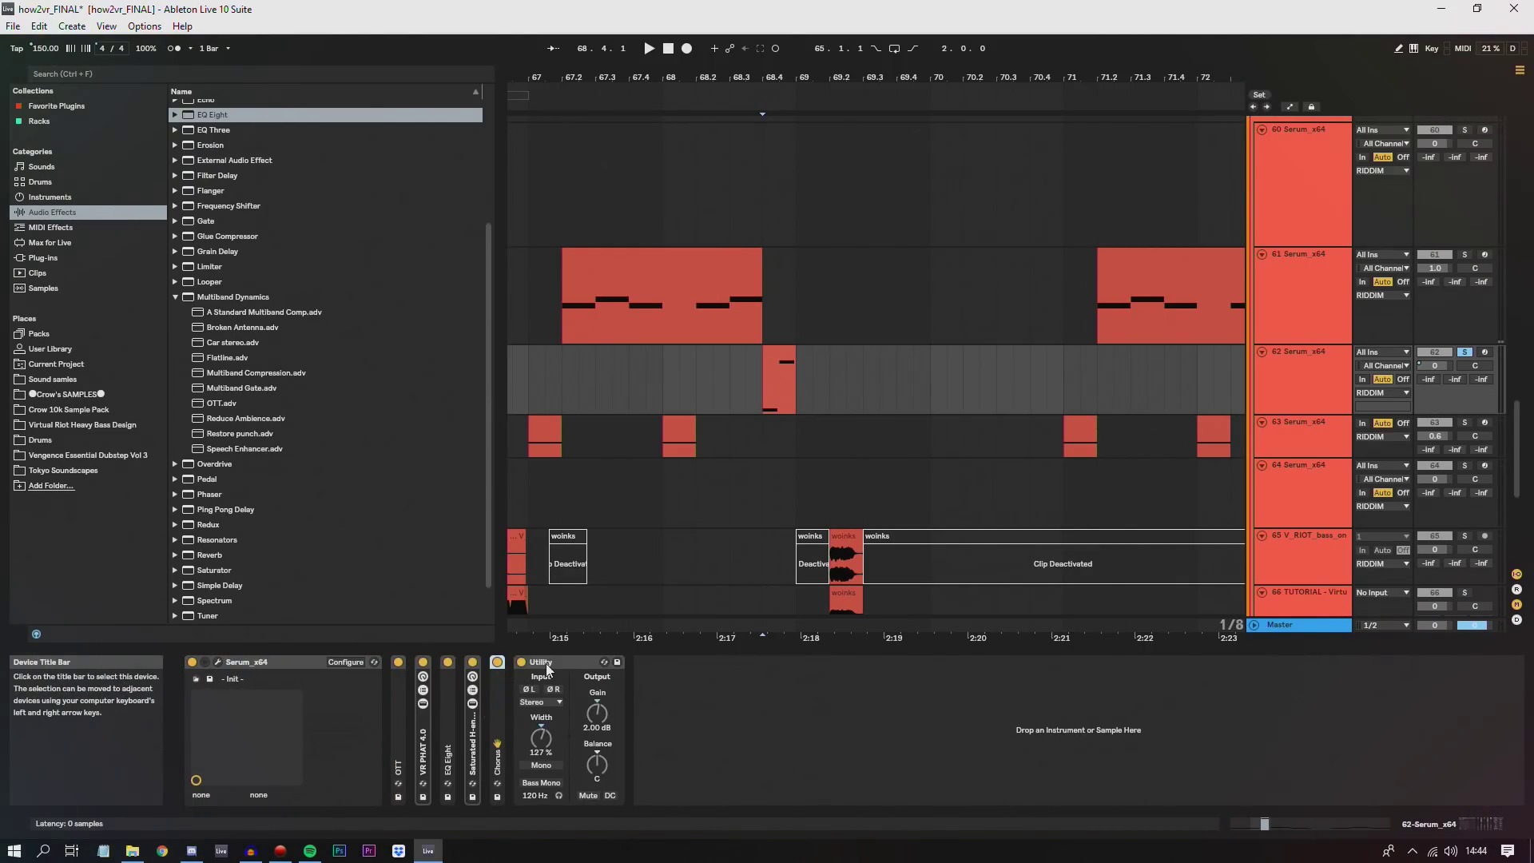
double_click(569, 660)
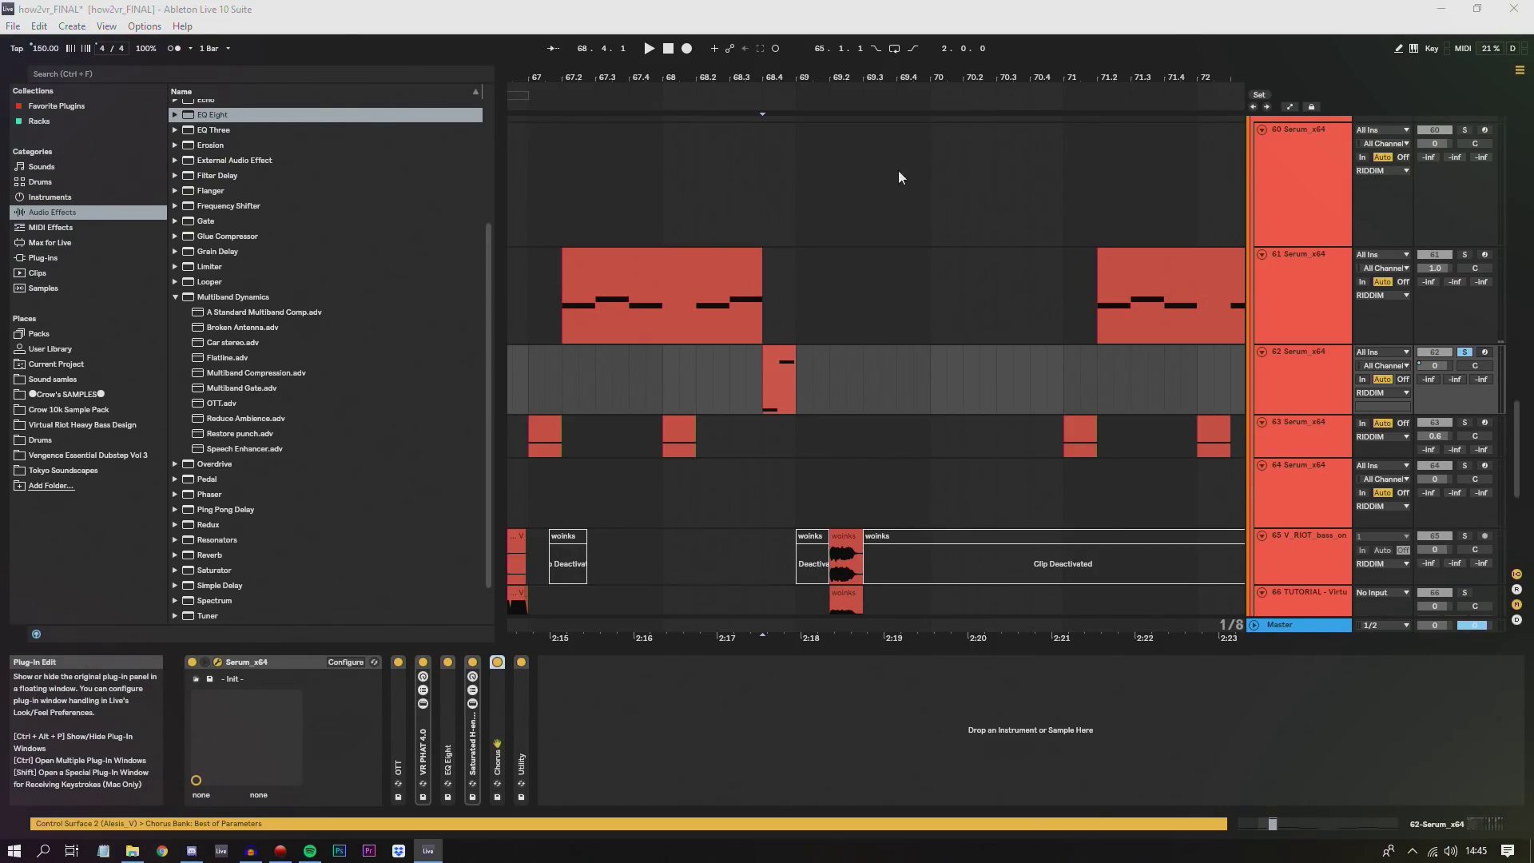
- Open track 62's Serum and examine the LFO 1 and LFO 2 shapes and their modulation targets during playback
drag(834, 126, 928, 110)
key(space)
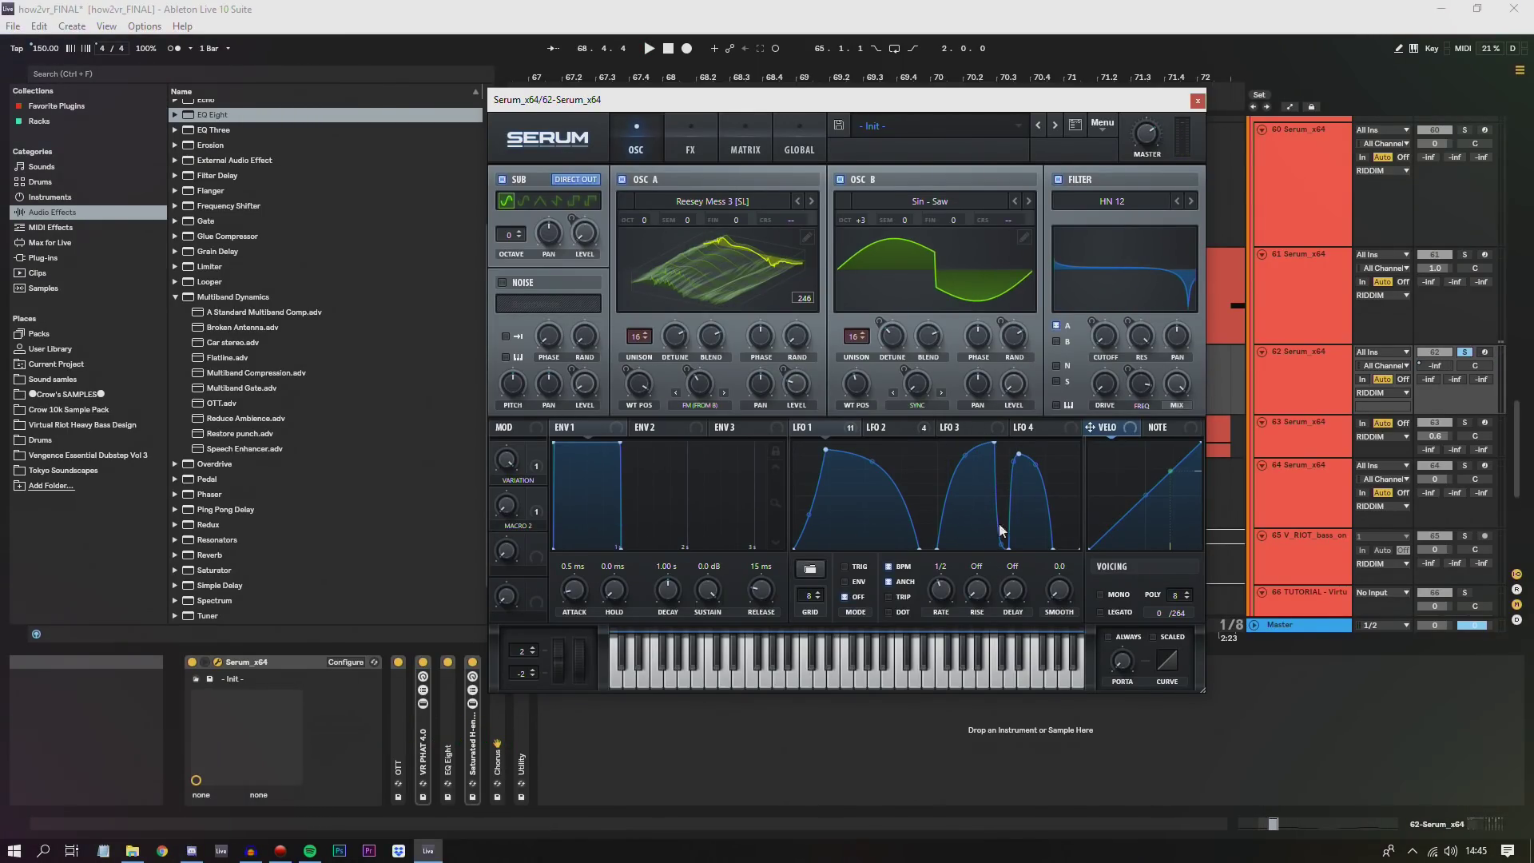
click(887, 427)
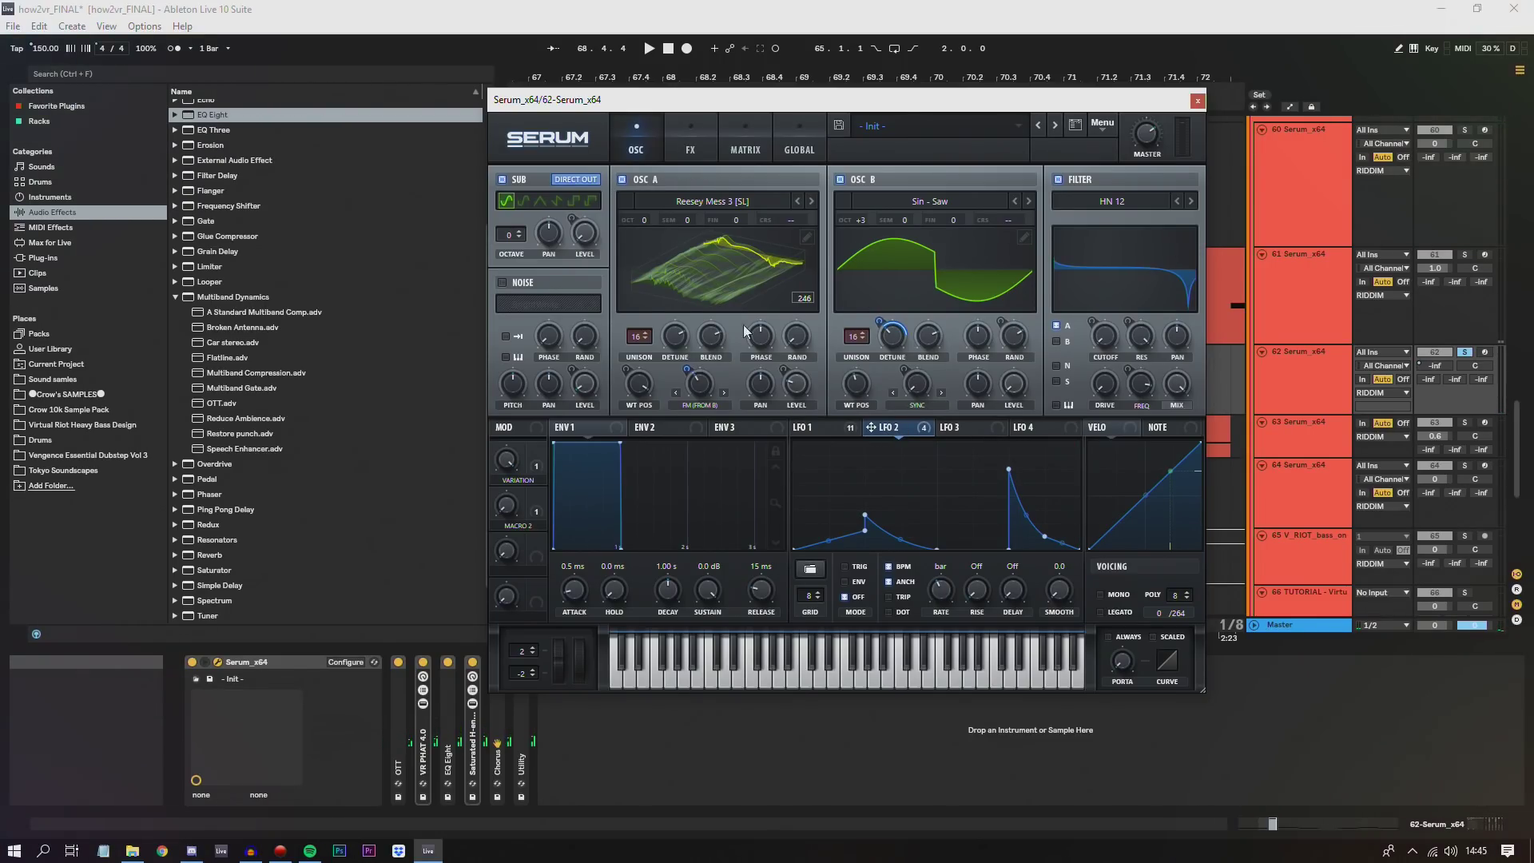
click(840, 426)
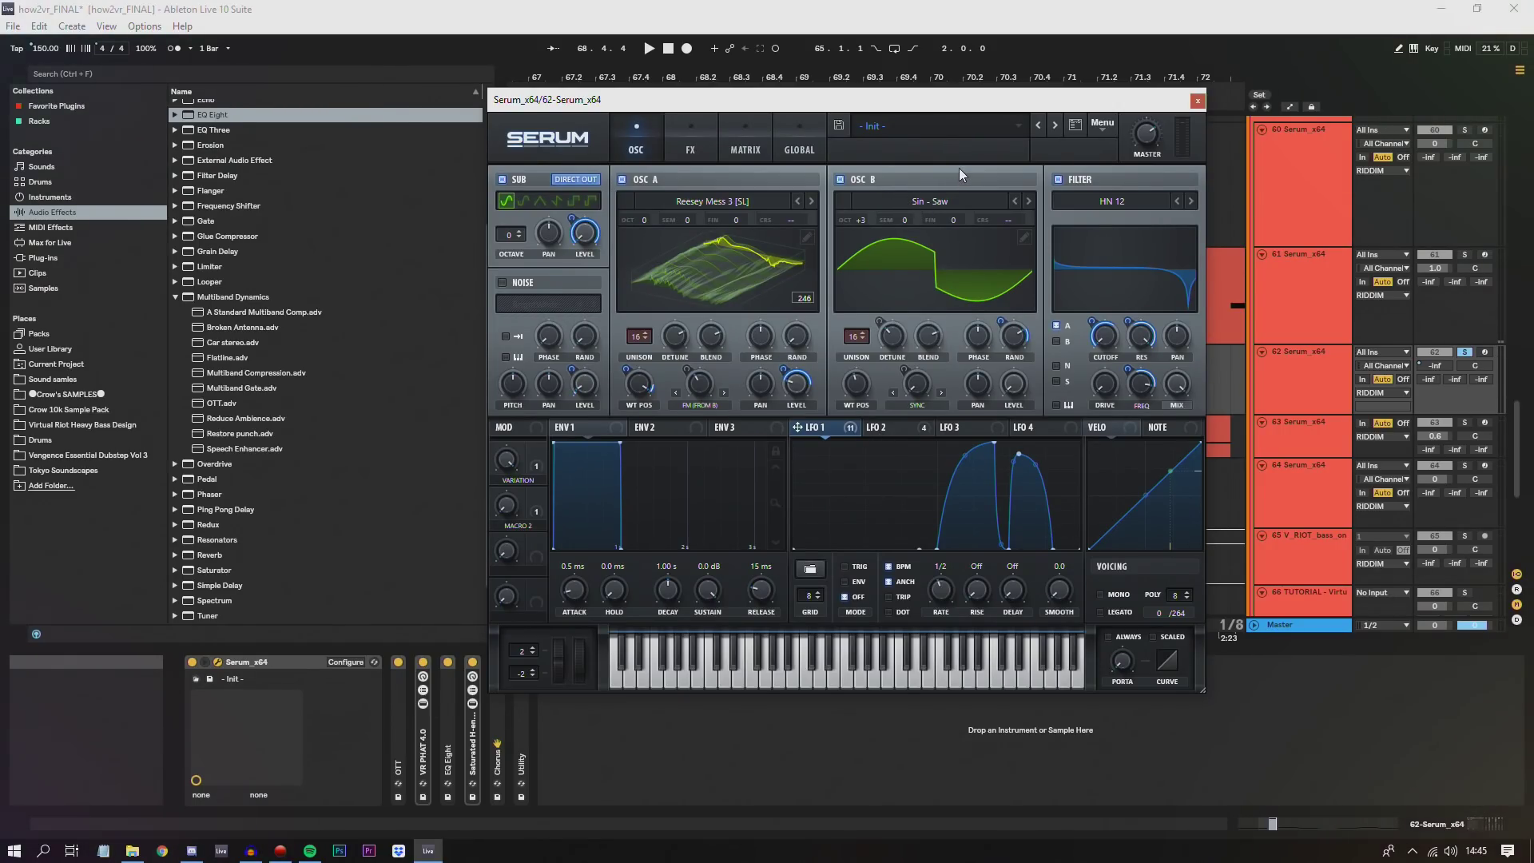
- Inspect both frames of oscillator B's Sin - Saw wavetable in the table editor and return to the main page
click(1023, 238)
click(521, 575)
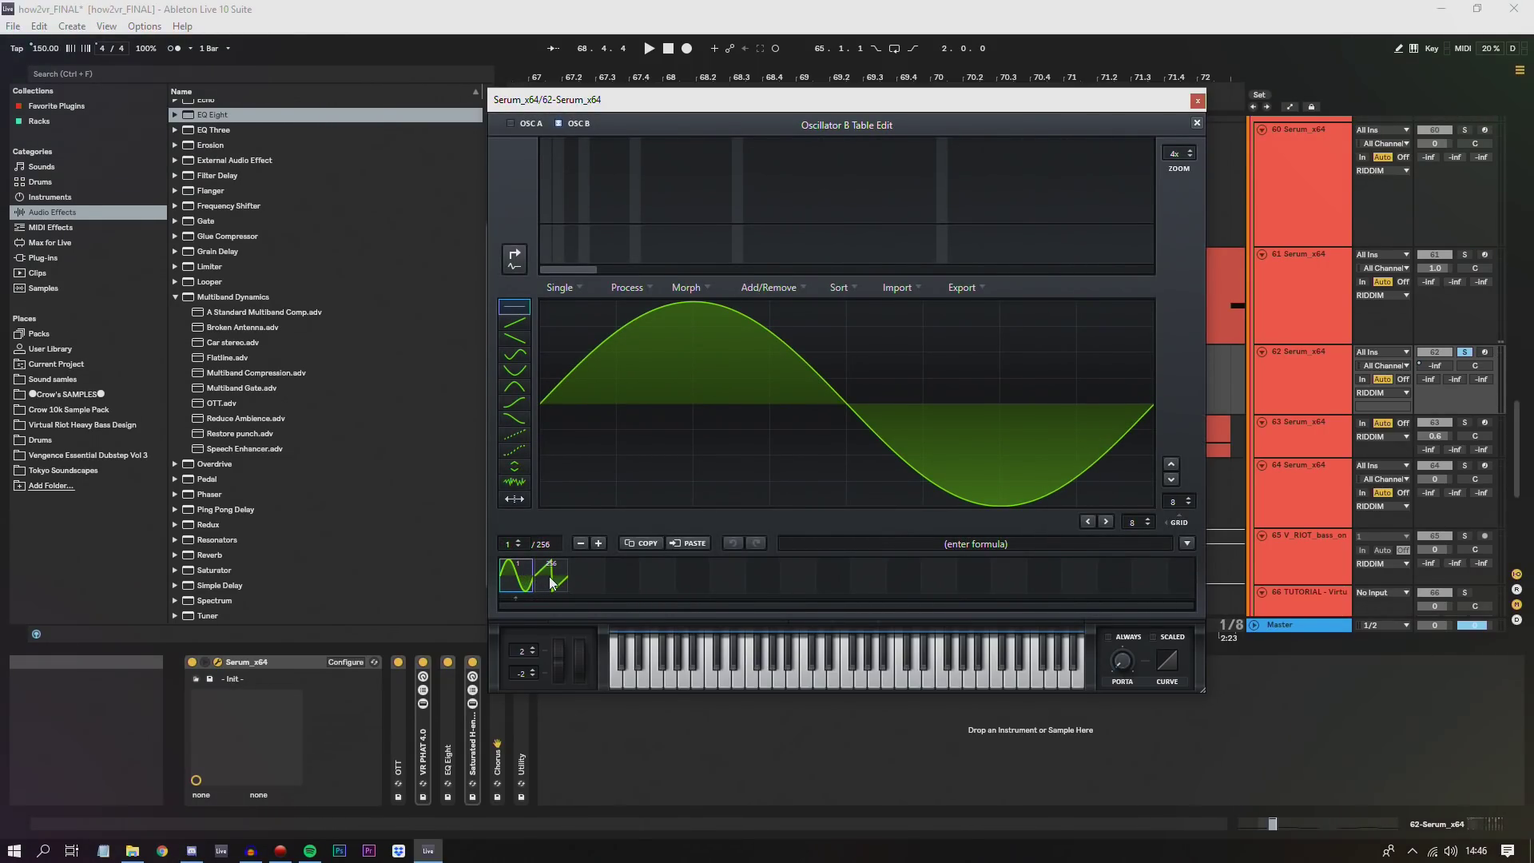
click(550, 580)
click(1196, 123)
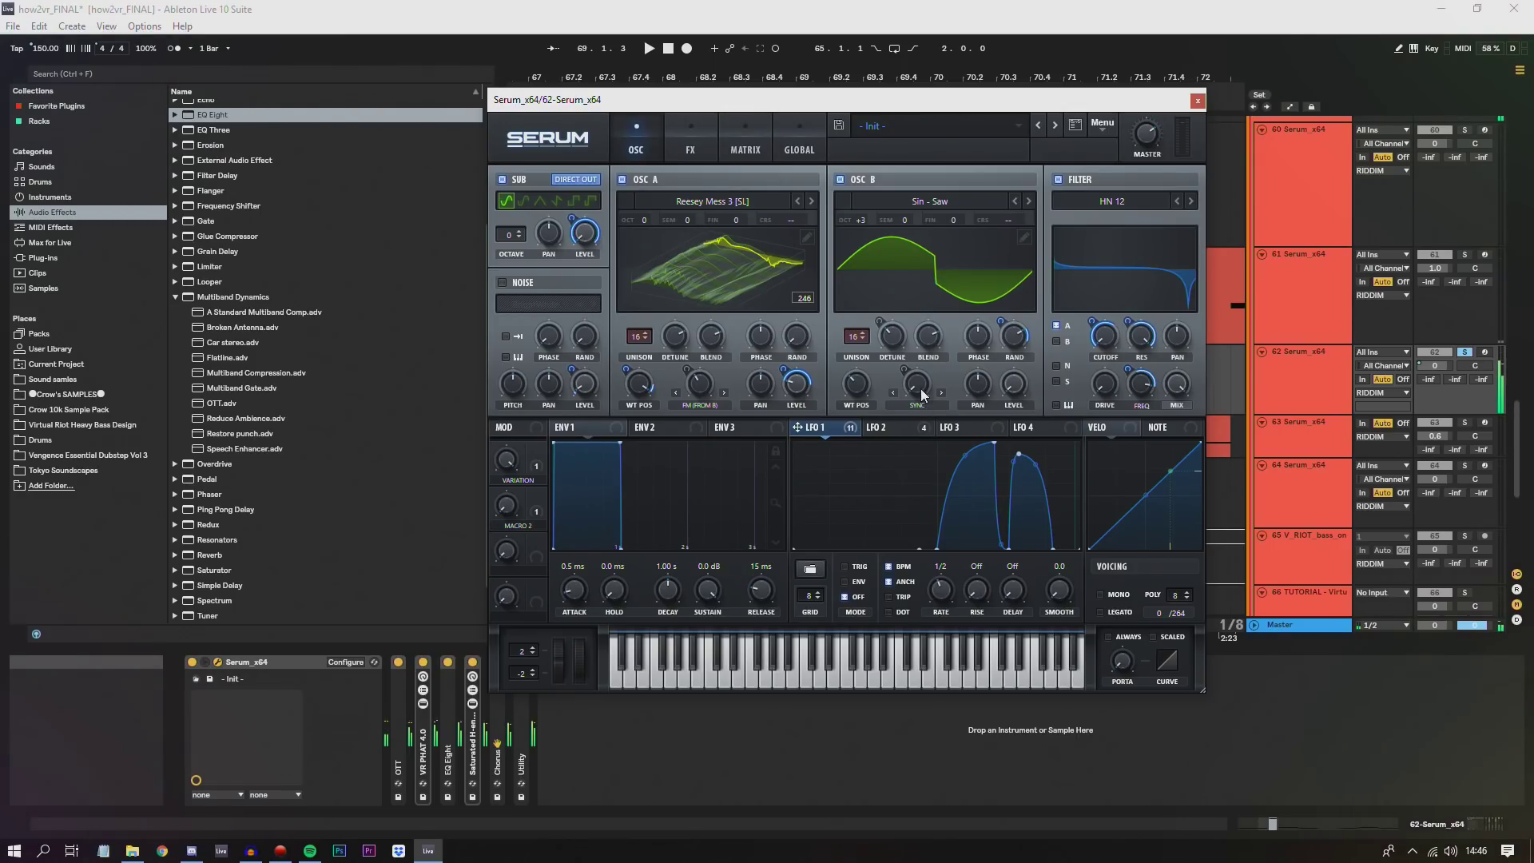
- Check the targets of LFO 2 and LFO 1 in relation to the oscillators and HN 12 filter, and audition the bass
click(911, 428)
click(855, 428)
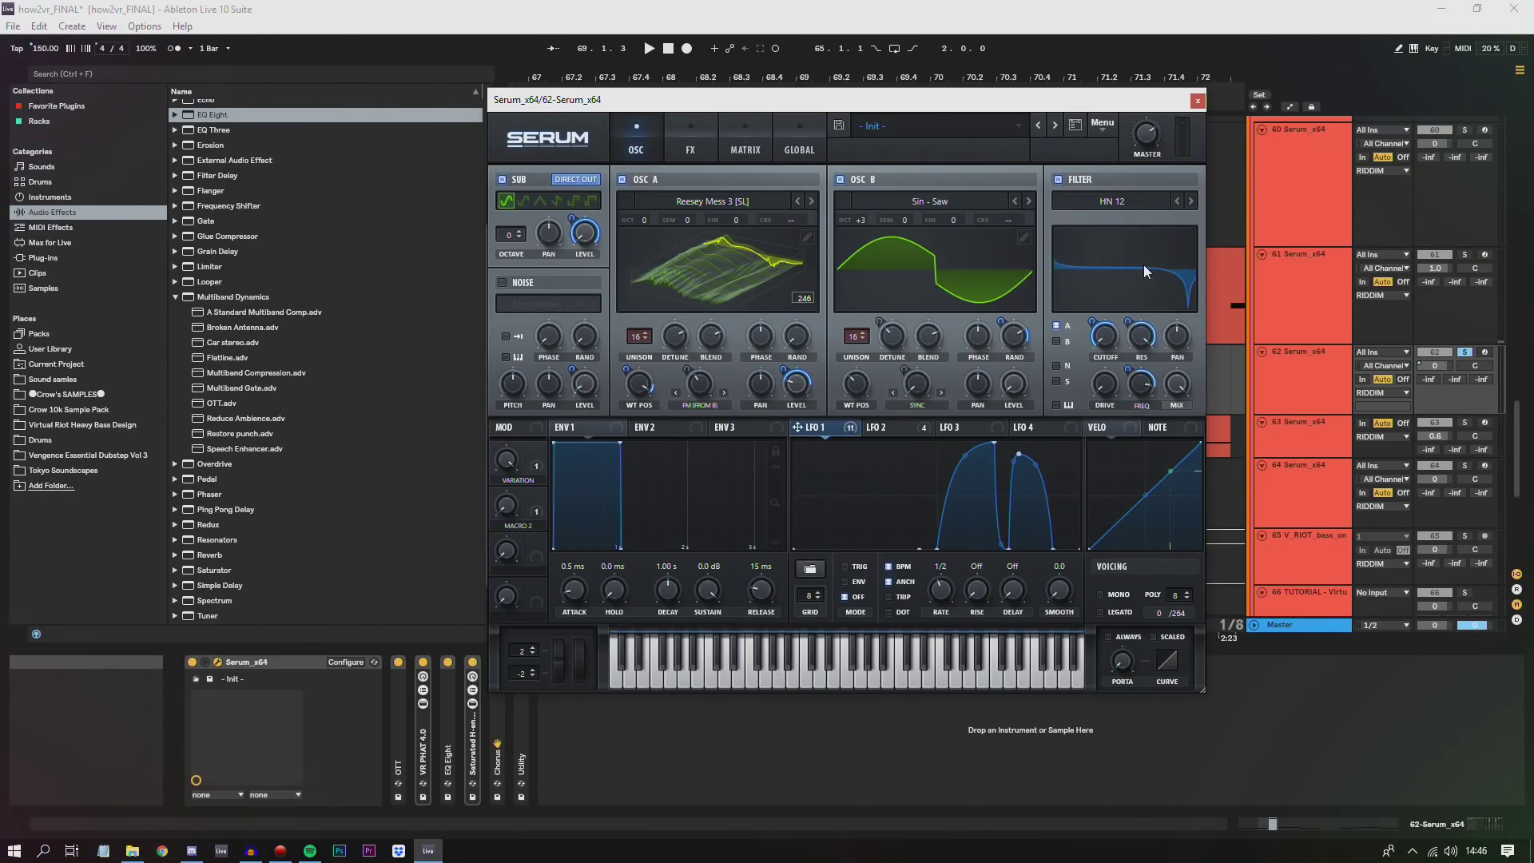
key(space)
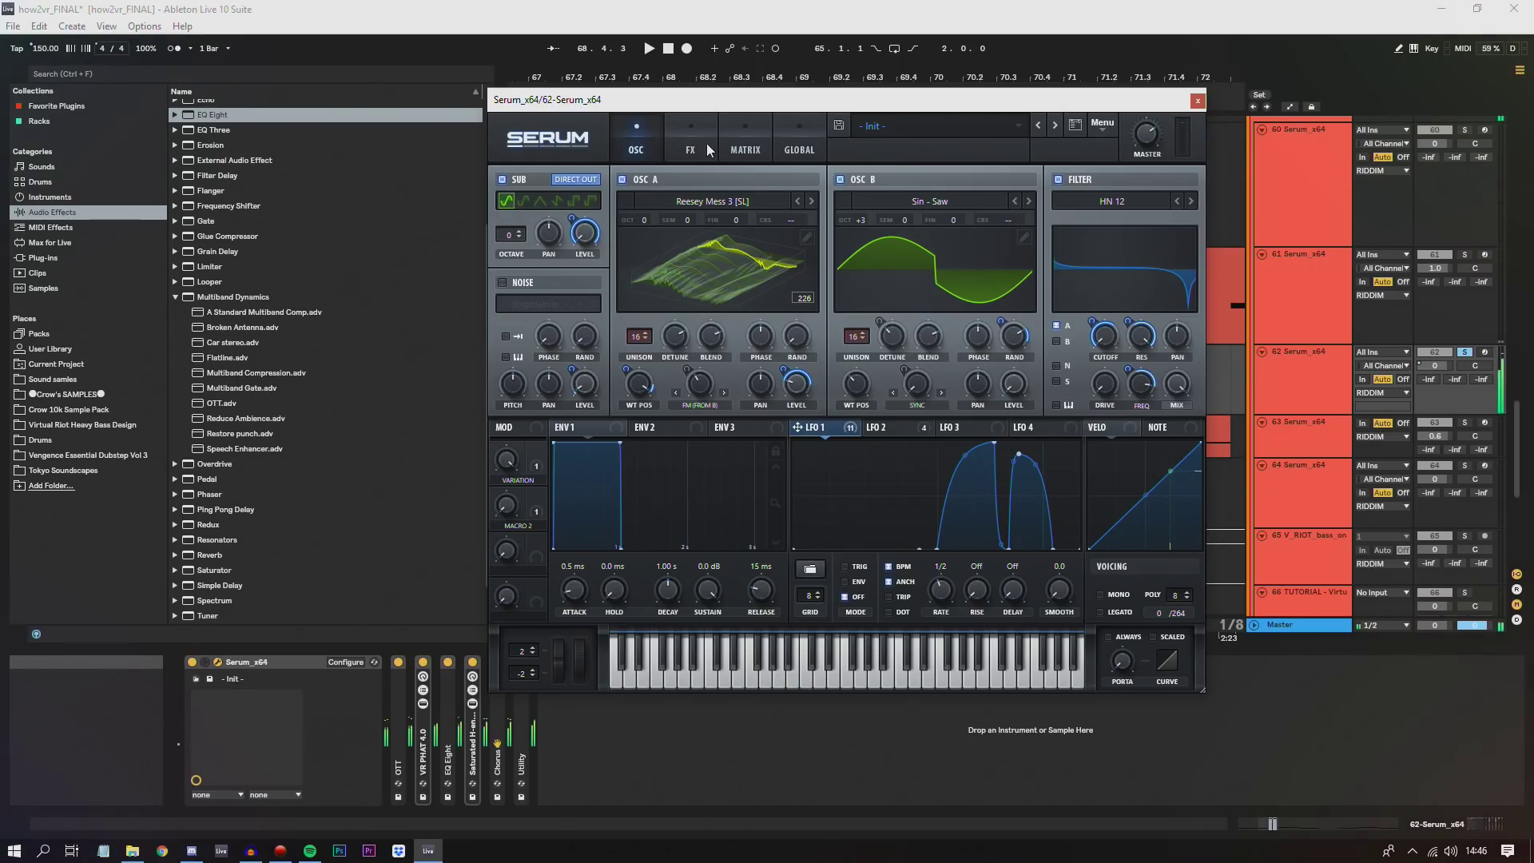
- Review the effects chain of track 62's Serum from Distortion through Compressor and EQ
click(698, 141)
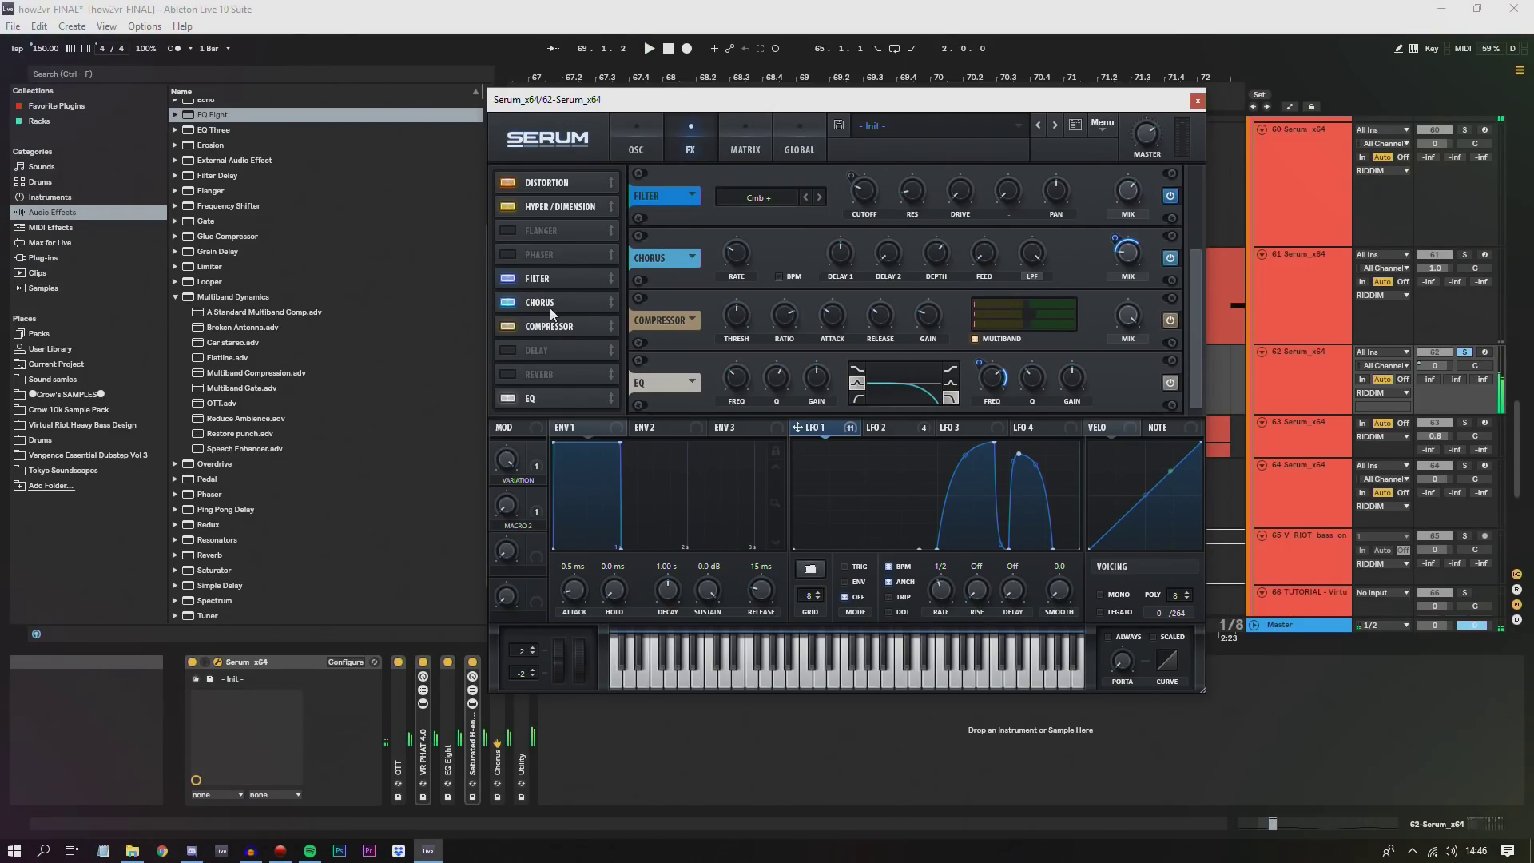
drag(1199, 310, 1190, 194)
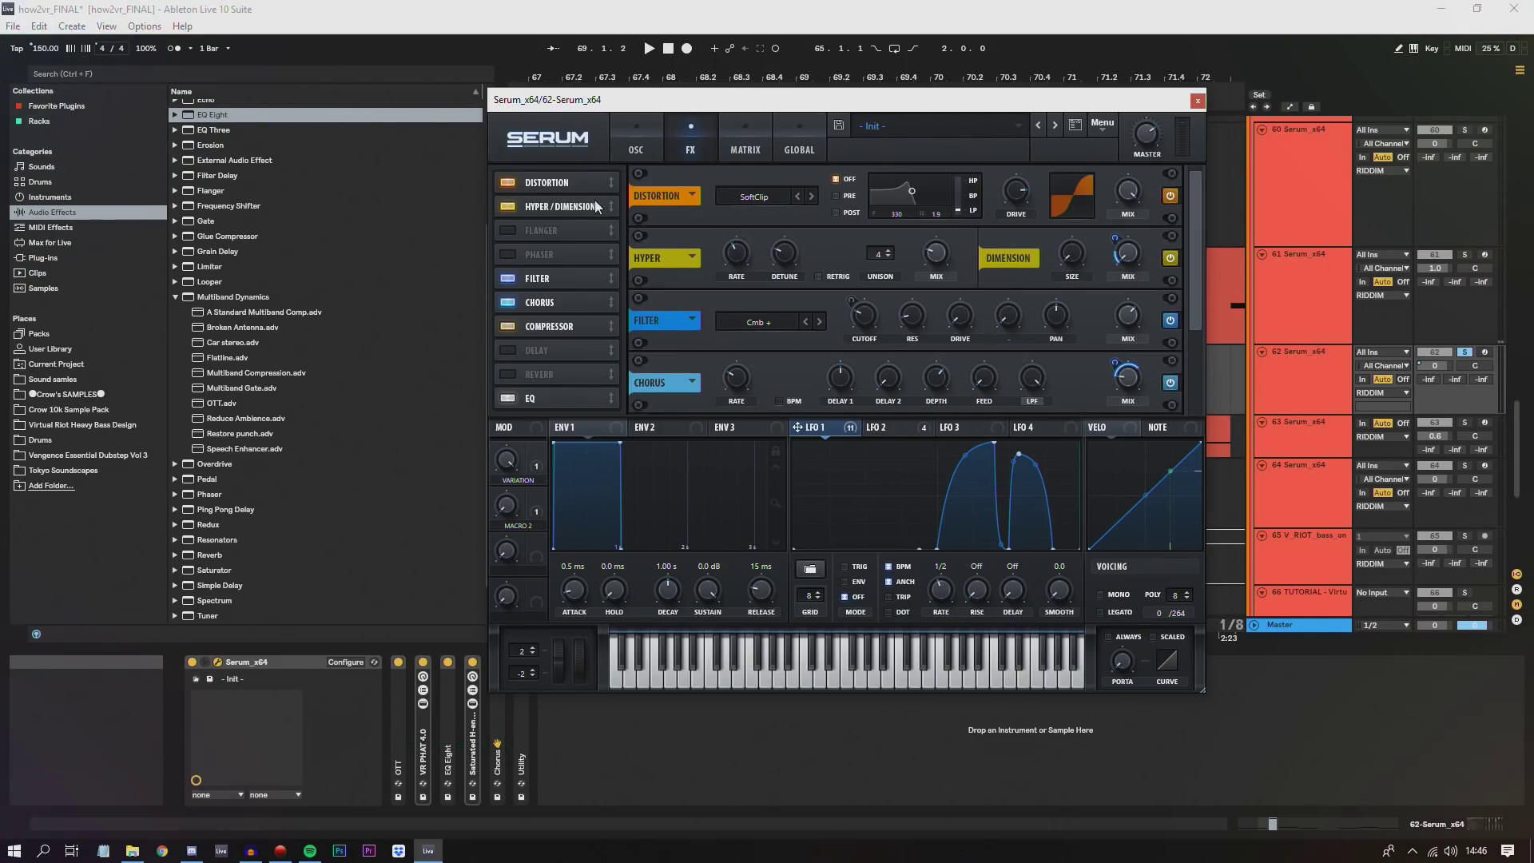
scroll(911, 392, down, 2)
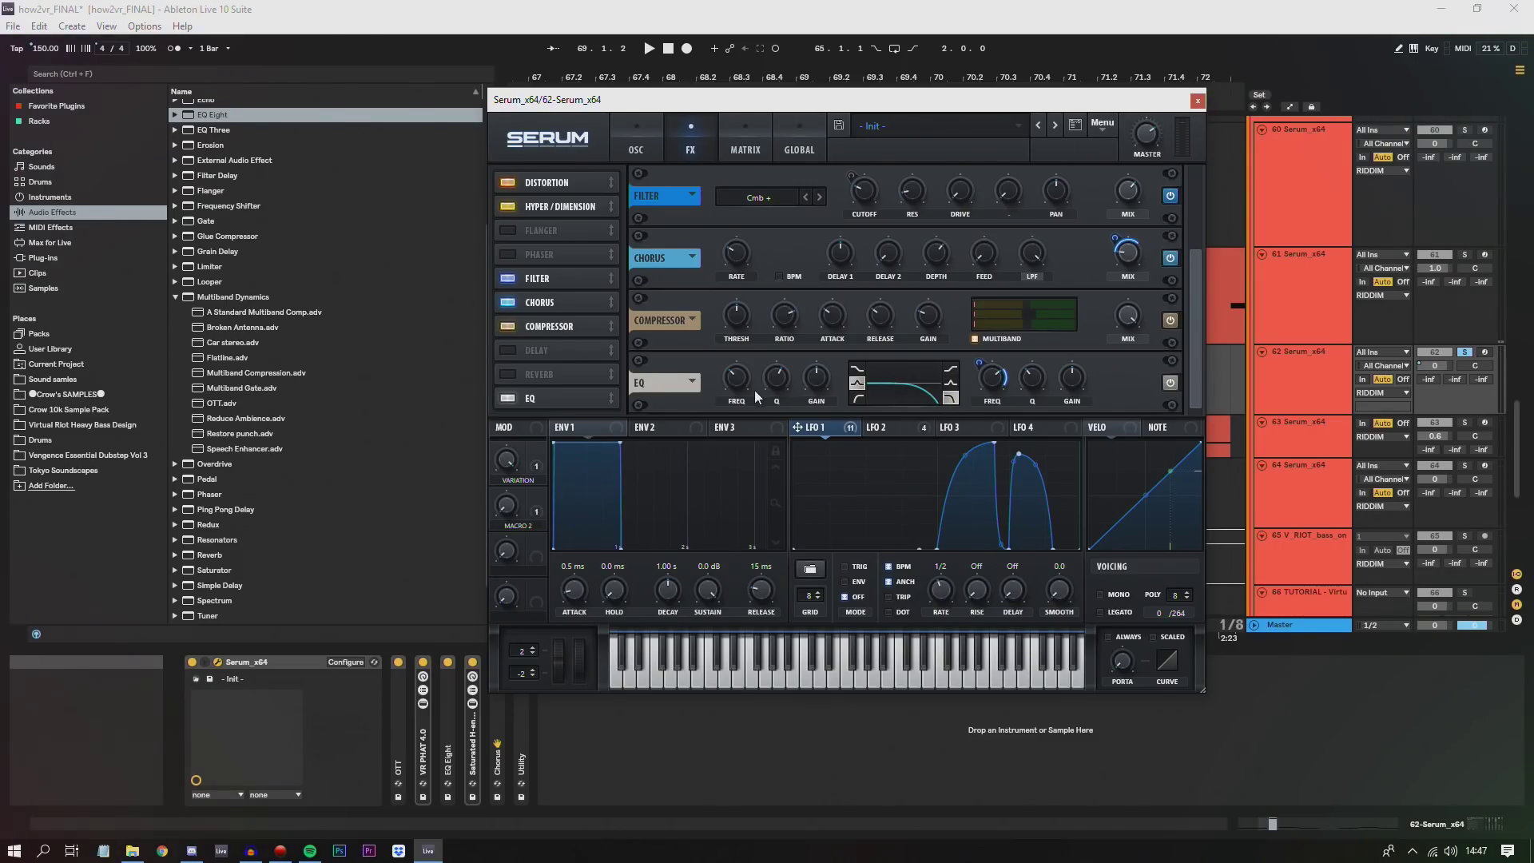
- Compare the bass with Serum's EQ bypassed and enabled during playback, and close the plugin
key(space)
click(1171, 384)
click(1171, 384)
key(space)
click(1197, 101)
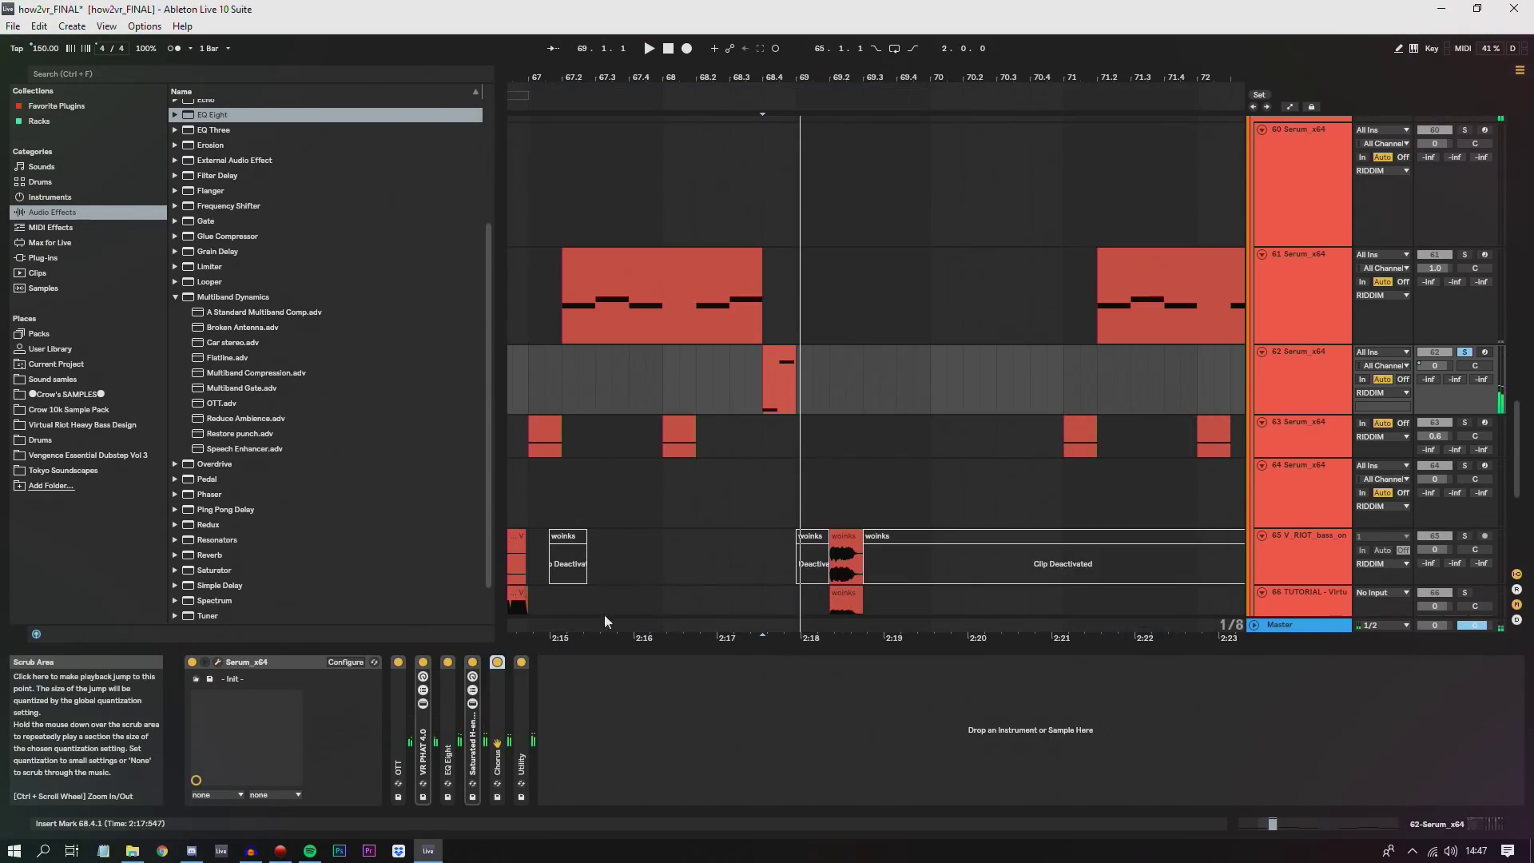
- Review the OTT and VR PHAT 4.0 devices on track 62 in turn, folding each one again
double_click(399, 741)
double_click(530, 668)
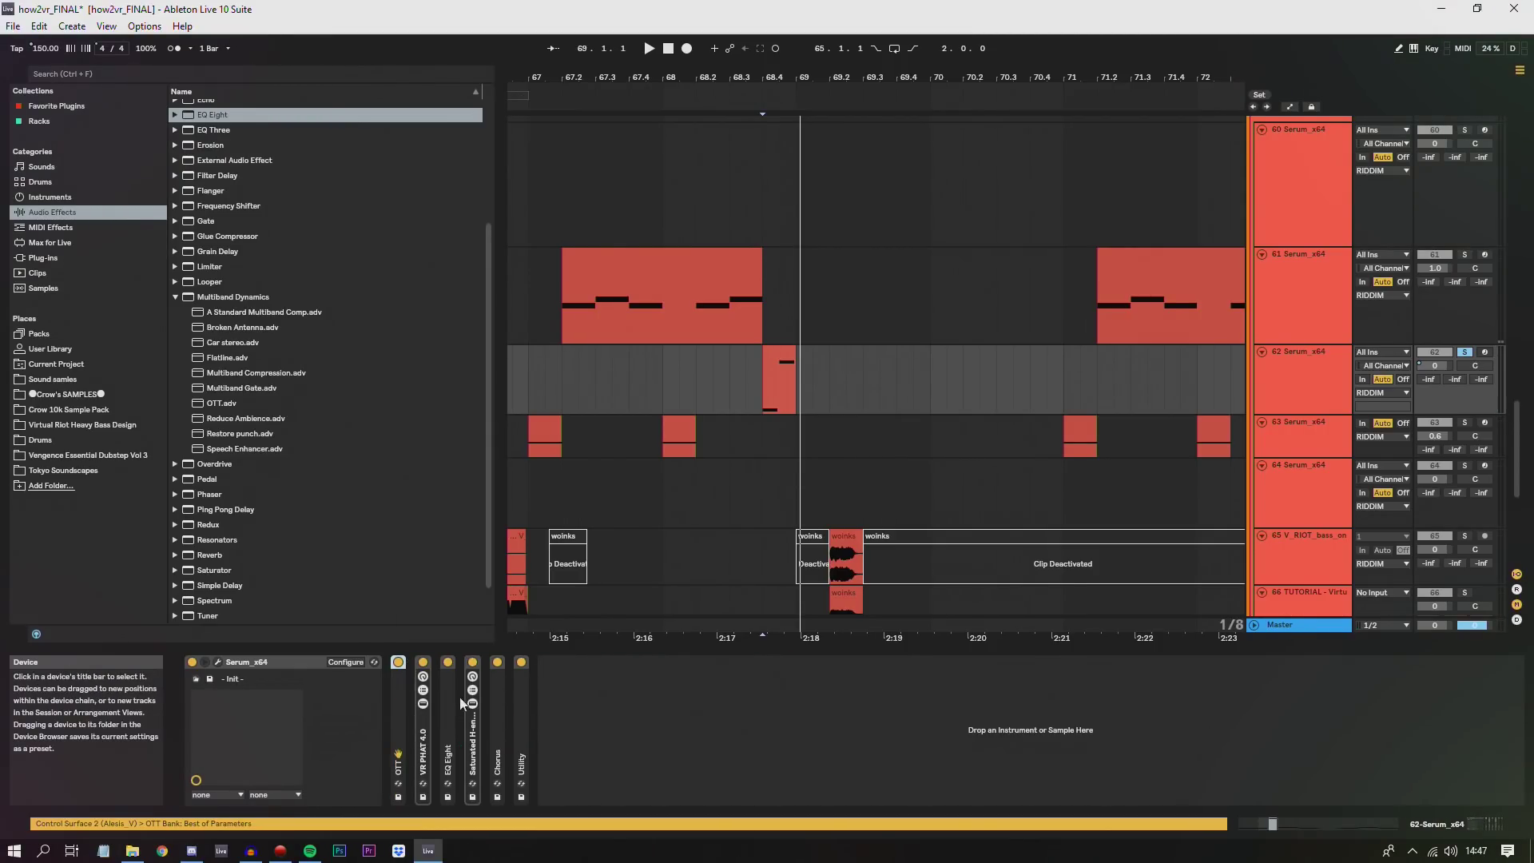
double_click(432, 758)
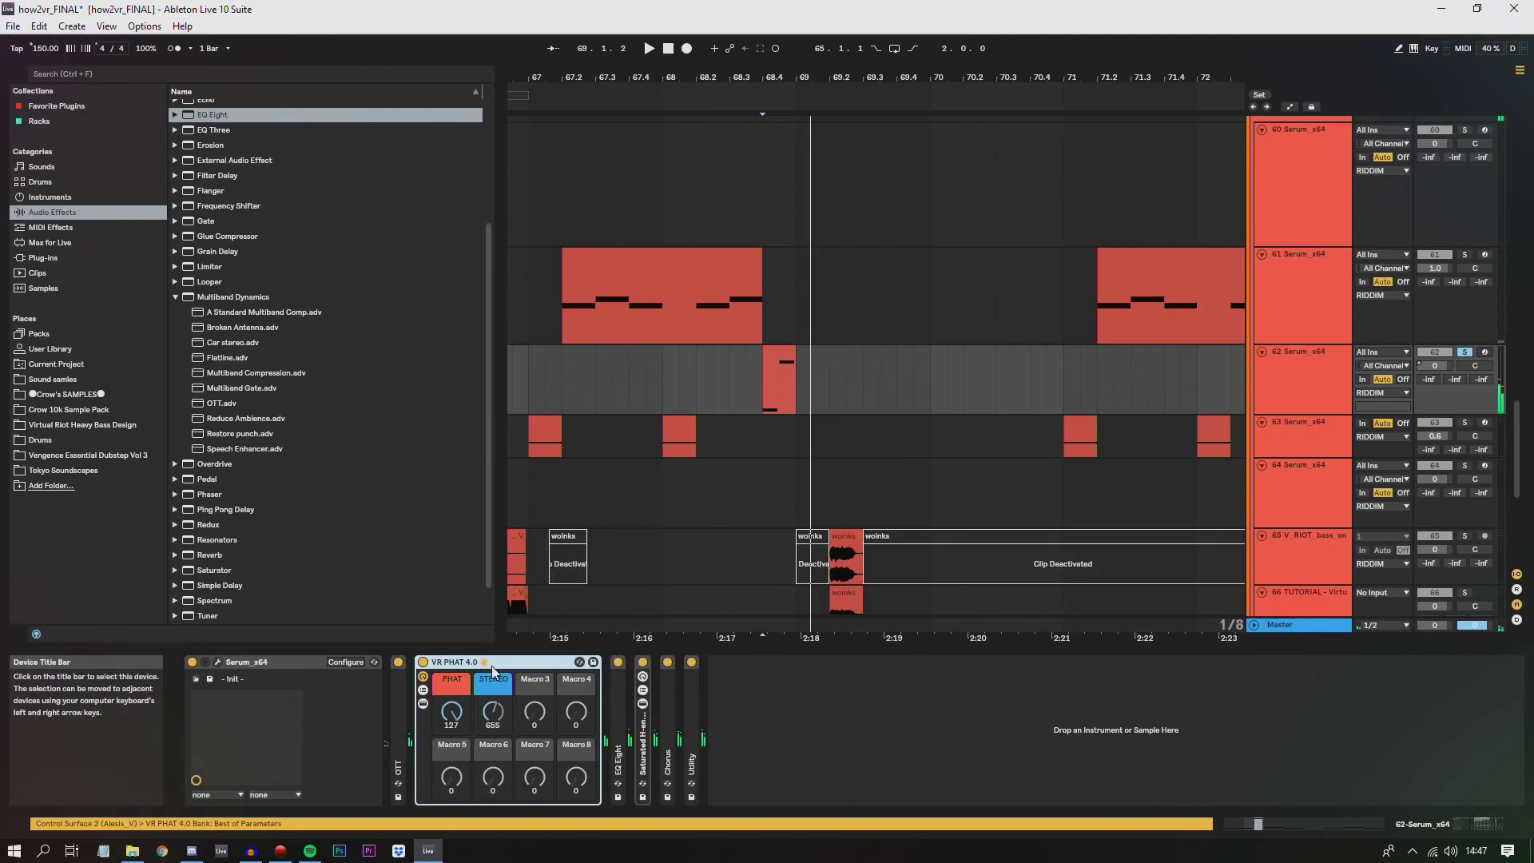
double_click(500, 662)
- Solo the SUB and 55 WONKS tracks and play them from the first WONKS clip at bar 69
scroll(846, 489, down, 2)
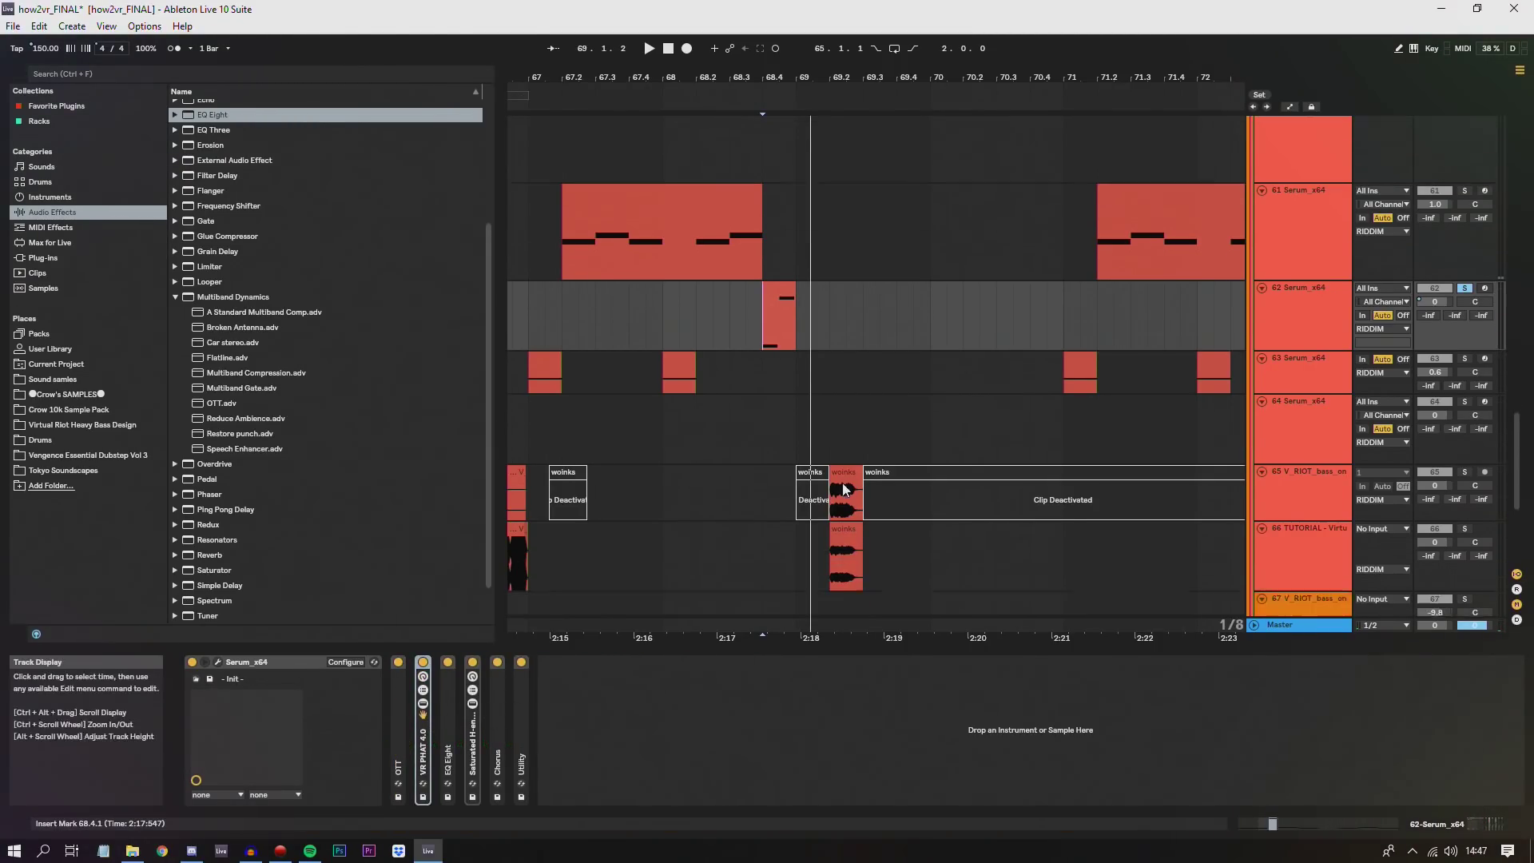
scroll(769, 372, up, 12)
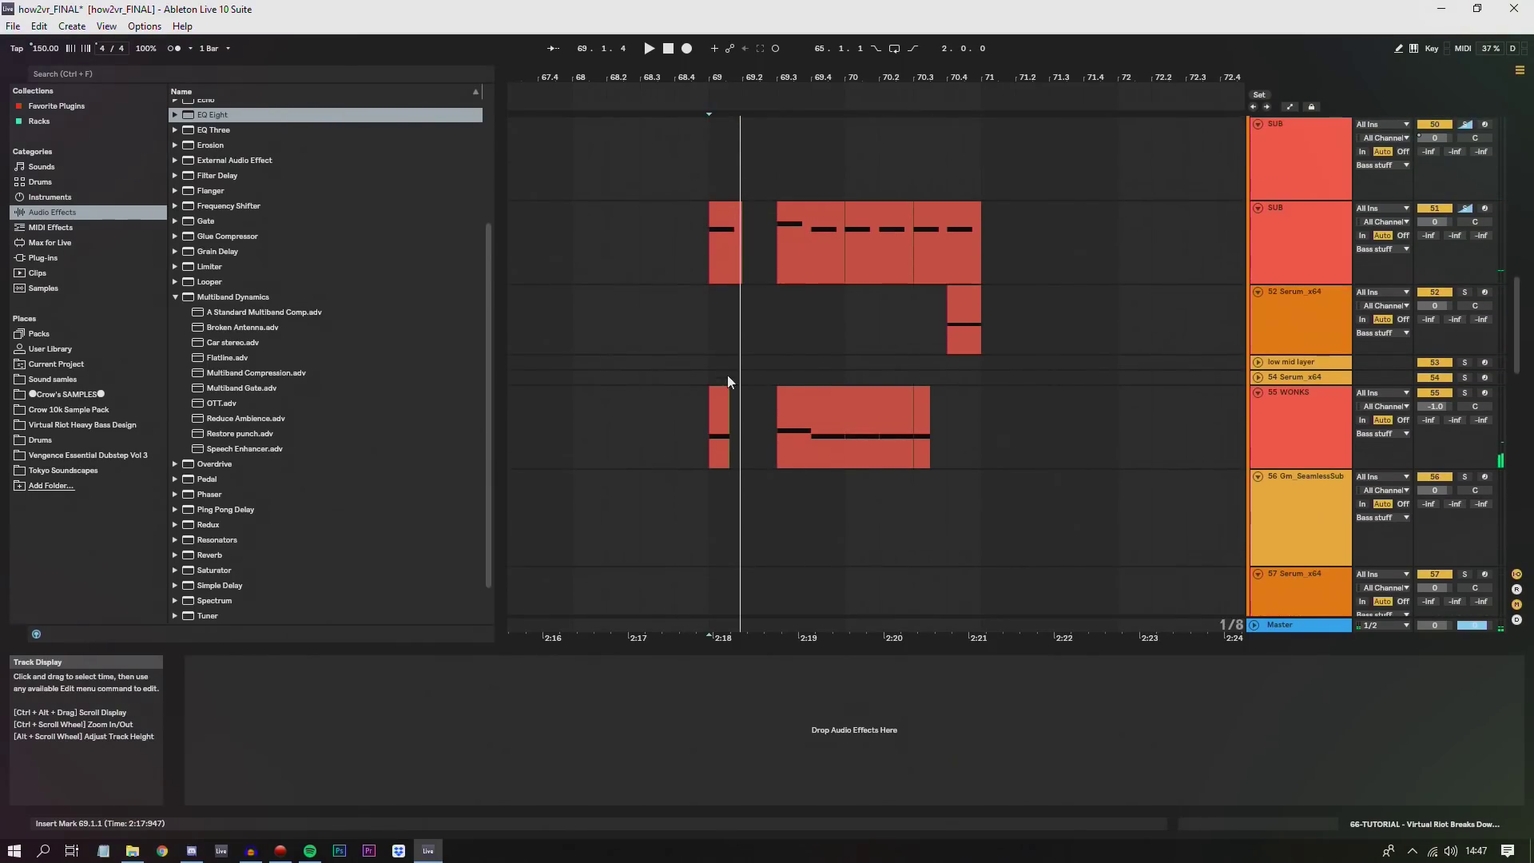
scroll(727, 372, up, 3)
click(711, 363)
scroll(719, 432, down, 3)
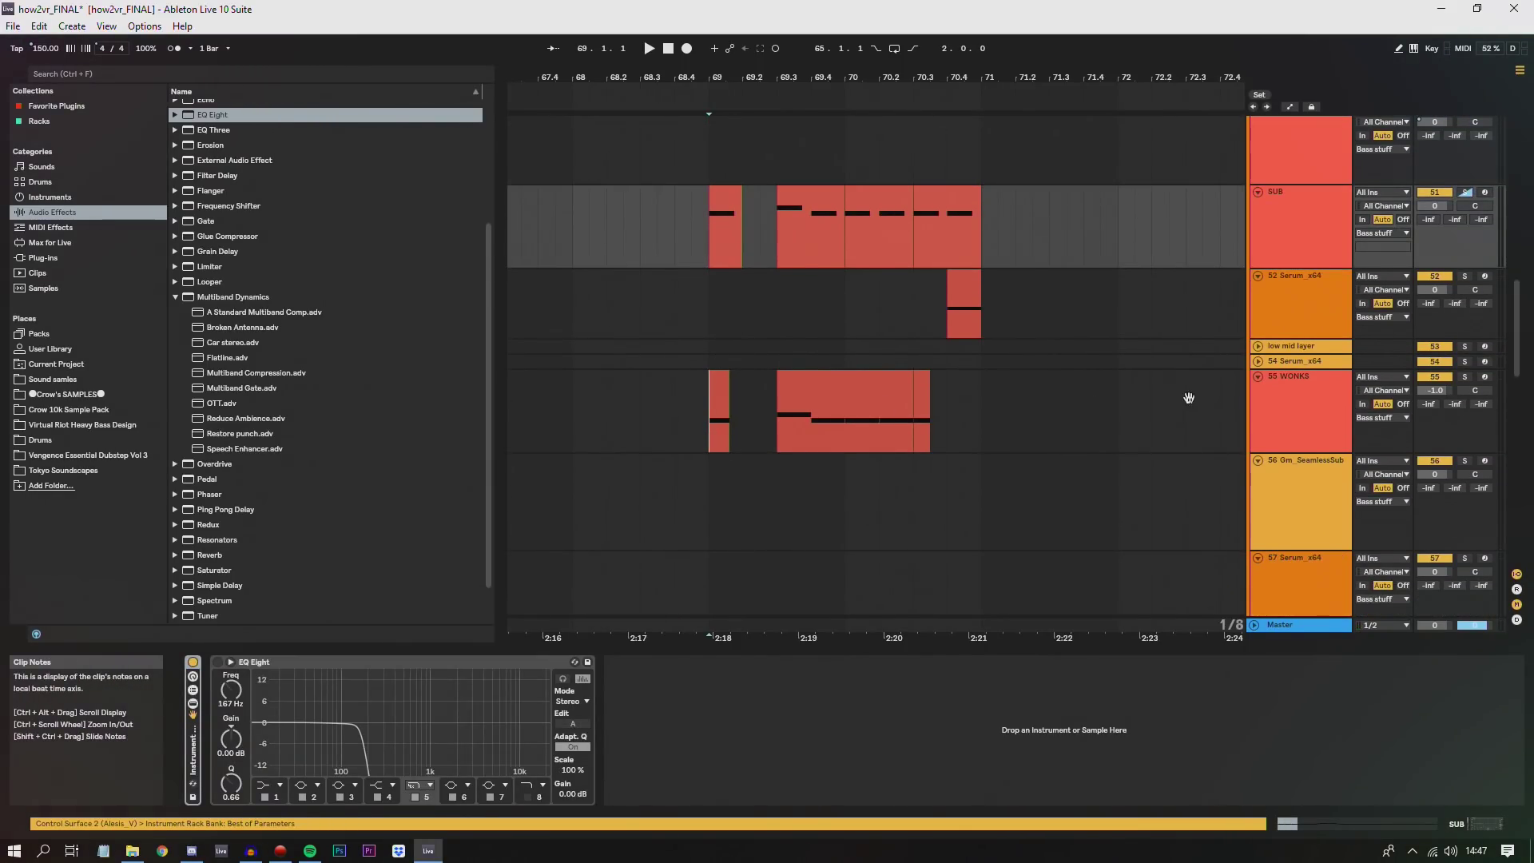
click(763, 380)
key(space)
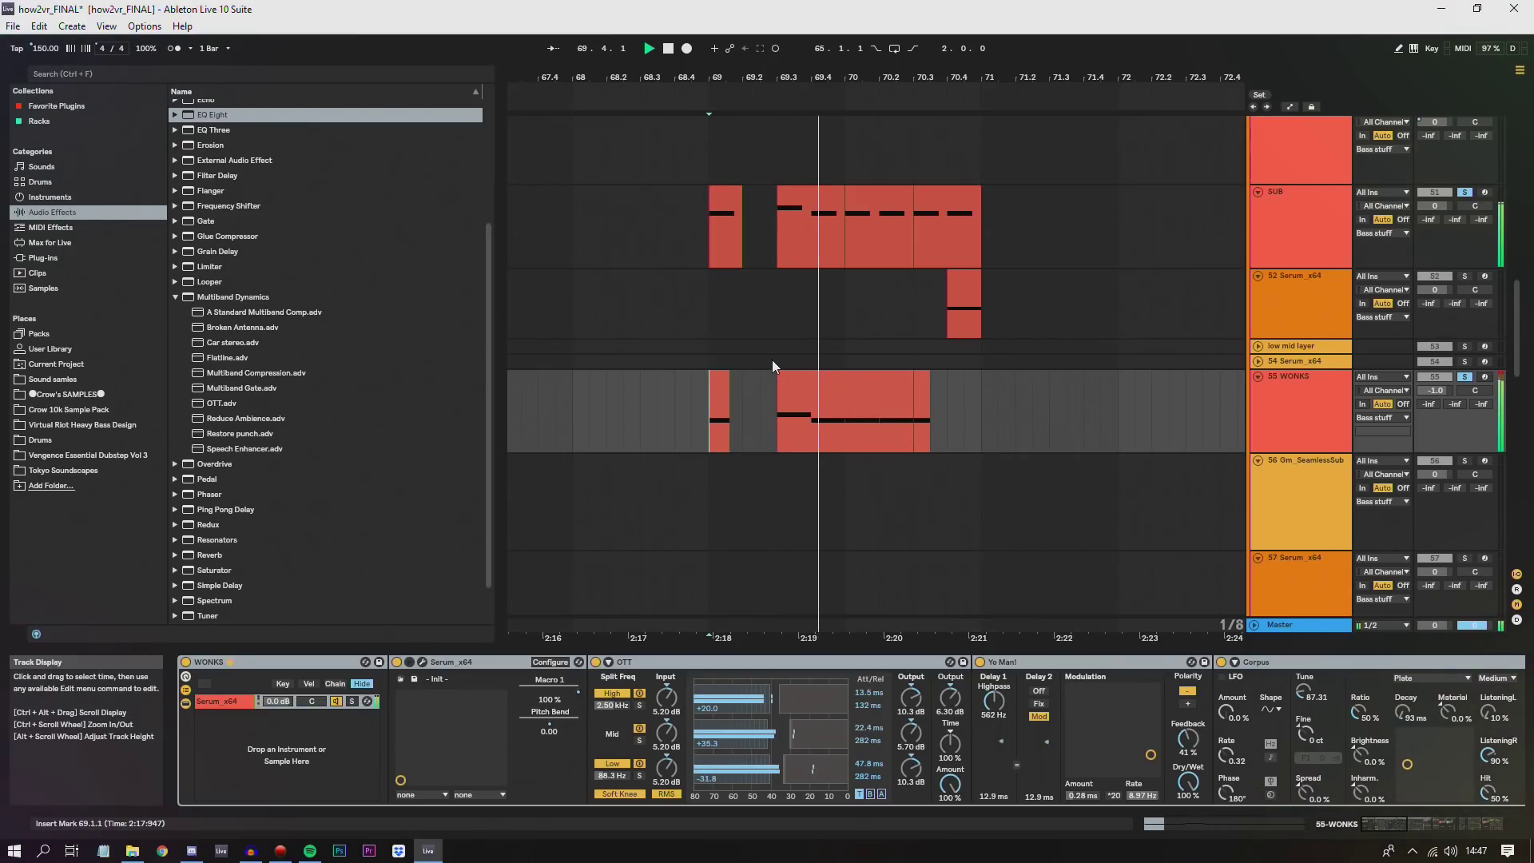
- Audition the WONKS bass further and return the insert marker to the start of its first clip
click(828, 399)
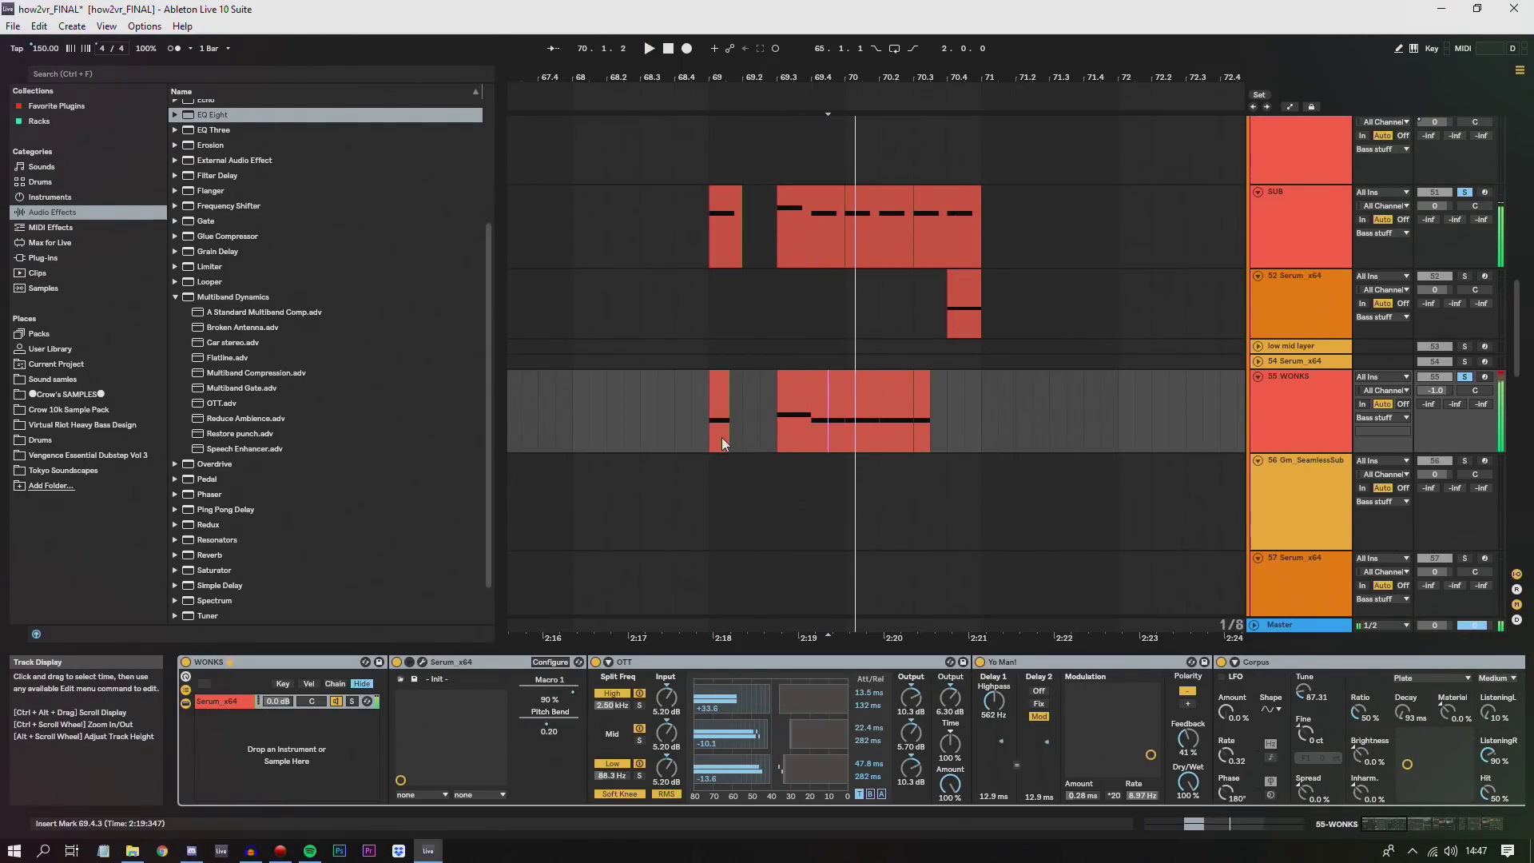
key(space)
click(717, 417)
click(714, 420)
- Fold the Saturator, EQ Eight and last Audio Effect Rack in the WONKS effects chain
scroll(707, 410, down, 3)
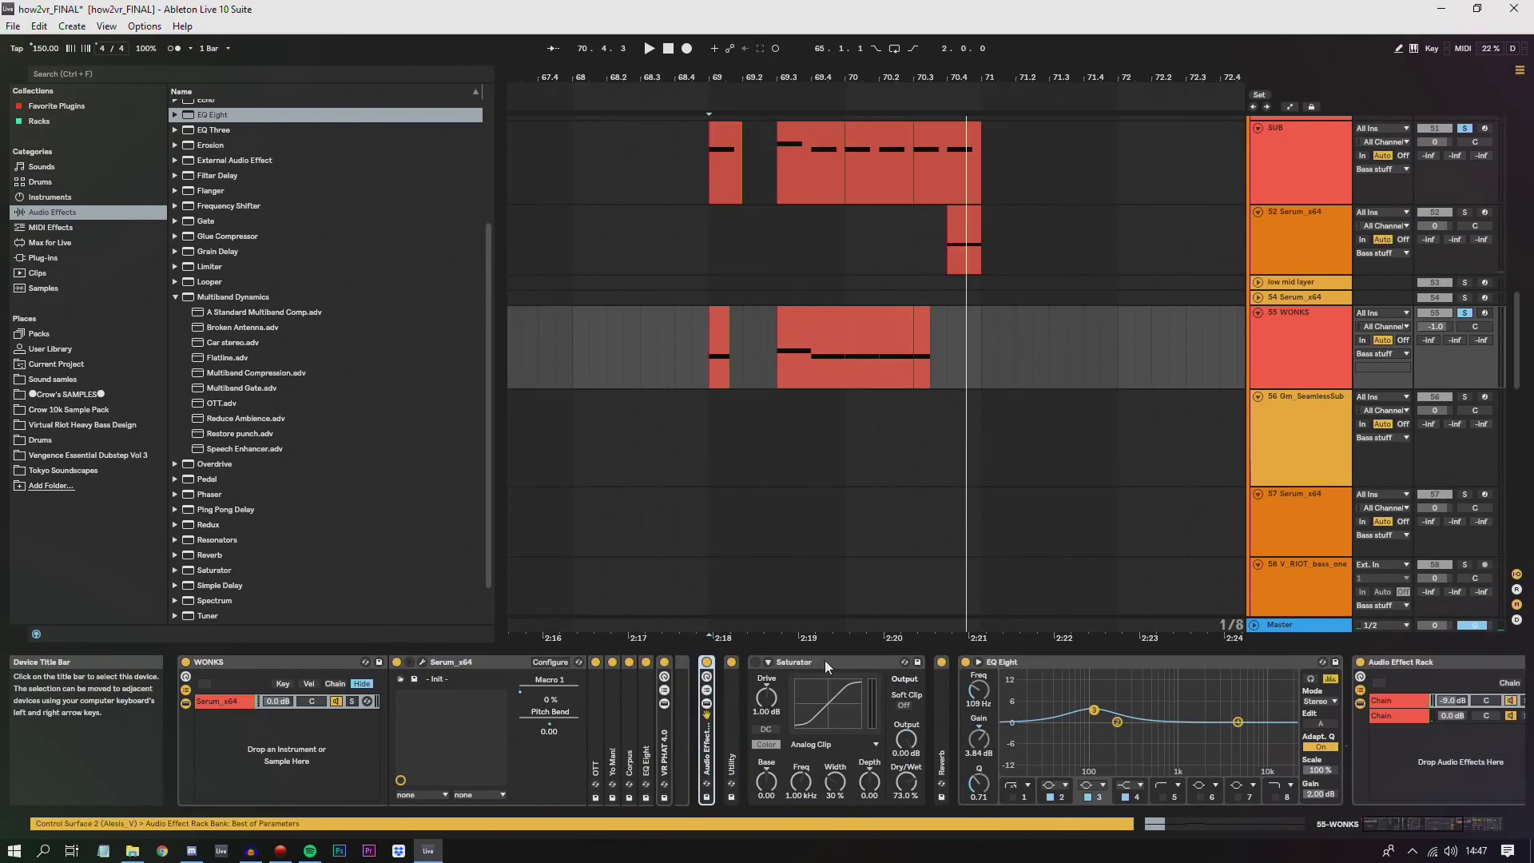
double_click(825, 661)
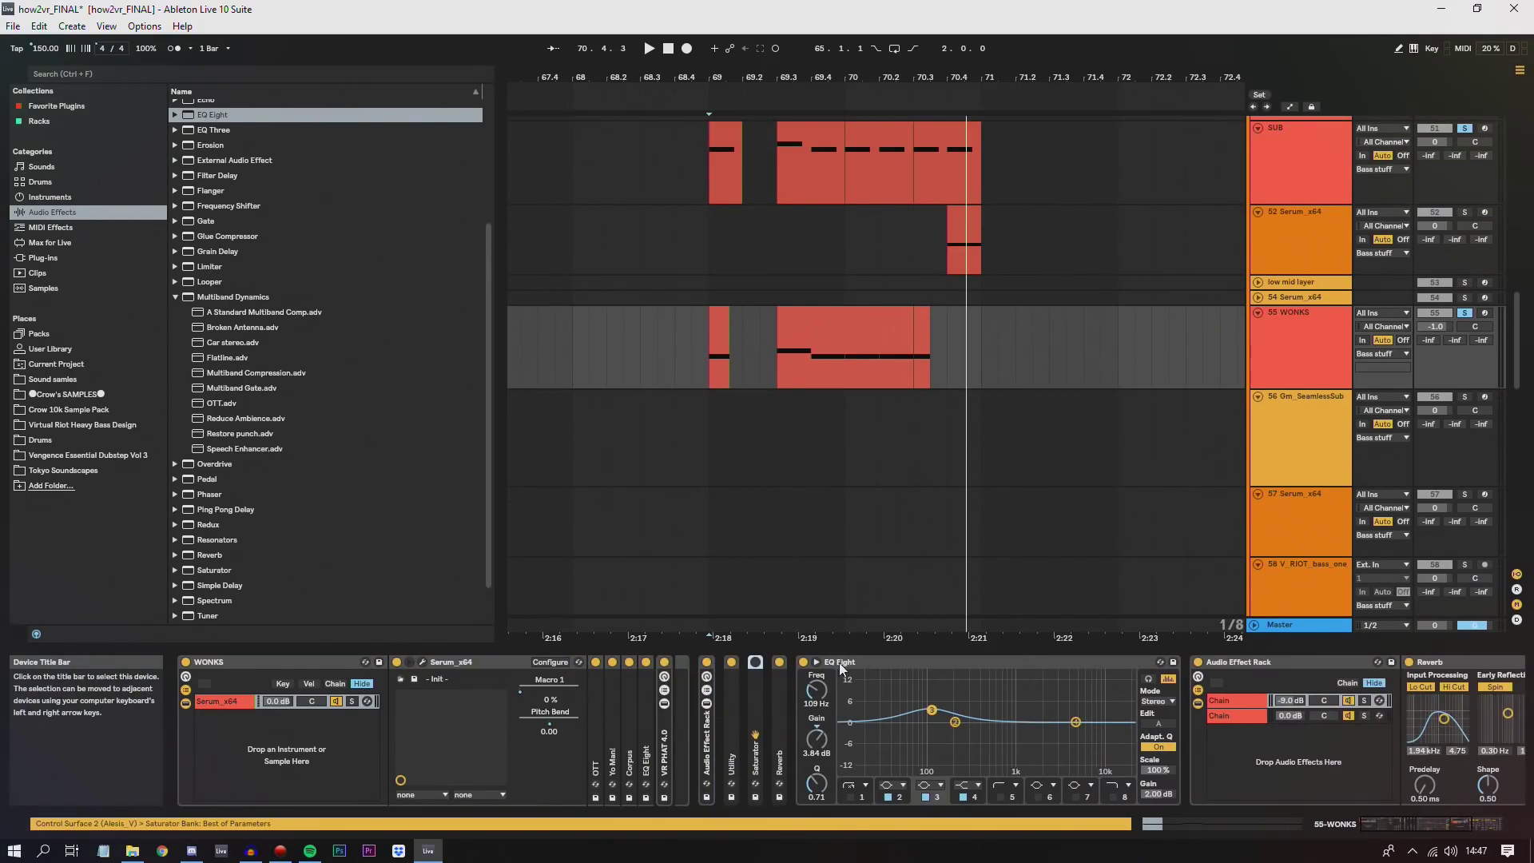
double_click(893, 668)
double_click(898, 663)
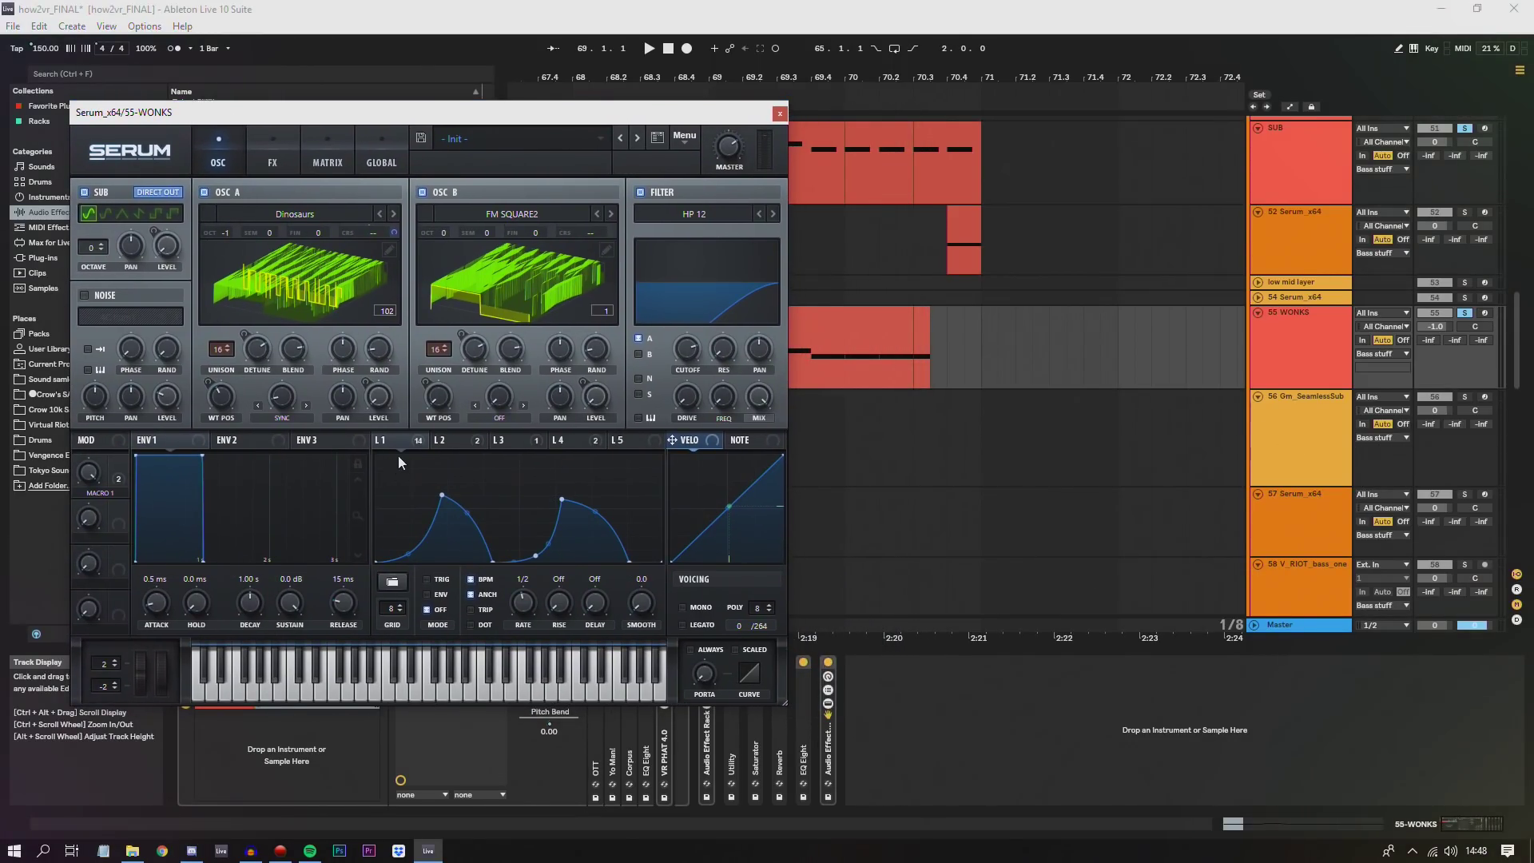
- Examine the shapes, rates and modulation targets of LFOs 1 to 4 in the WONKS Serum
click(440, 441)
click(499, 441)
click(584, 445)
click(525, 442)
click(444, 441)
click(396, 440)
mouse_move(414, 442)
click(454, 439)
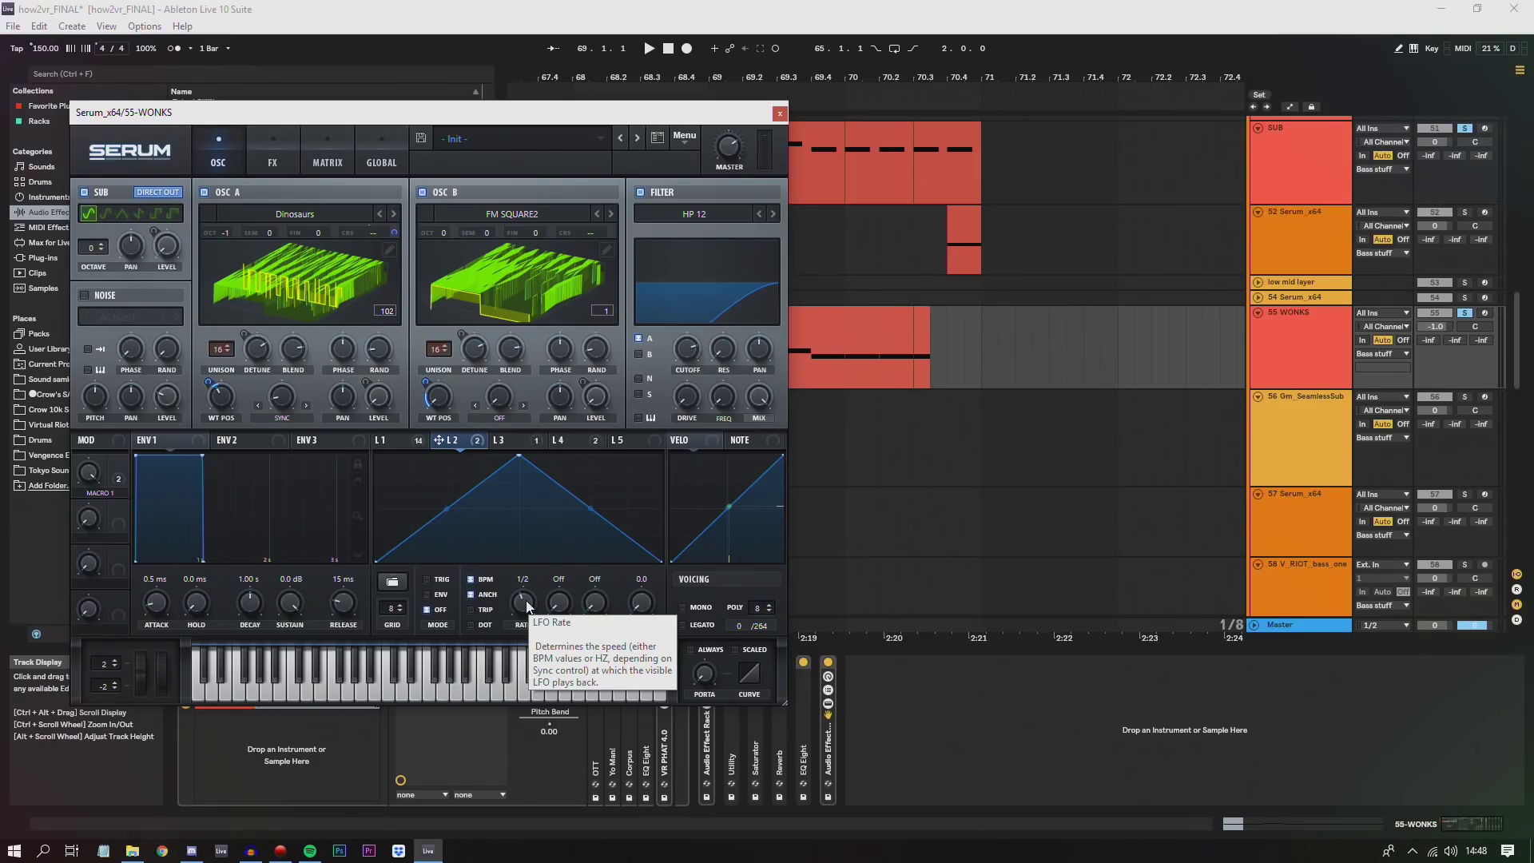
- Recheck LFOs 1 to 3 in the WONKS Serum against the oscillators' wavetable positions, with playback
click(409, 443)
click(451, 439)
click(513, 439)
click(471, 441)
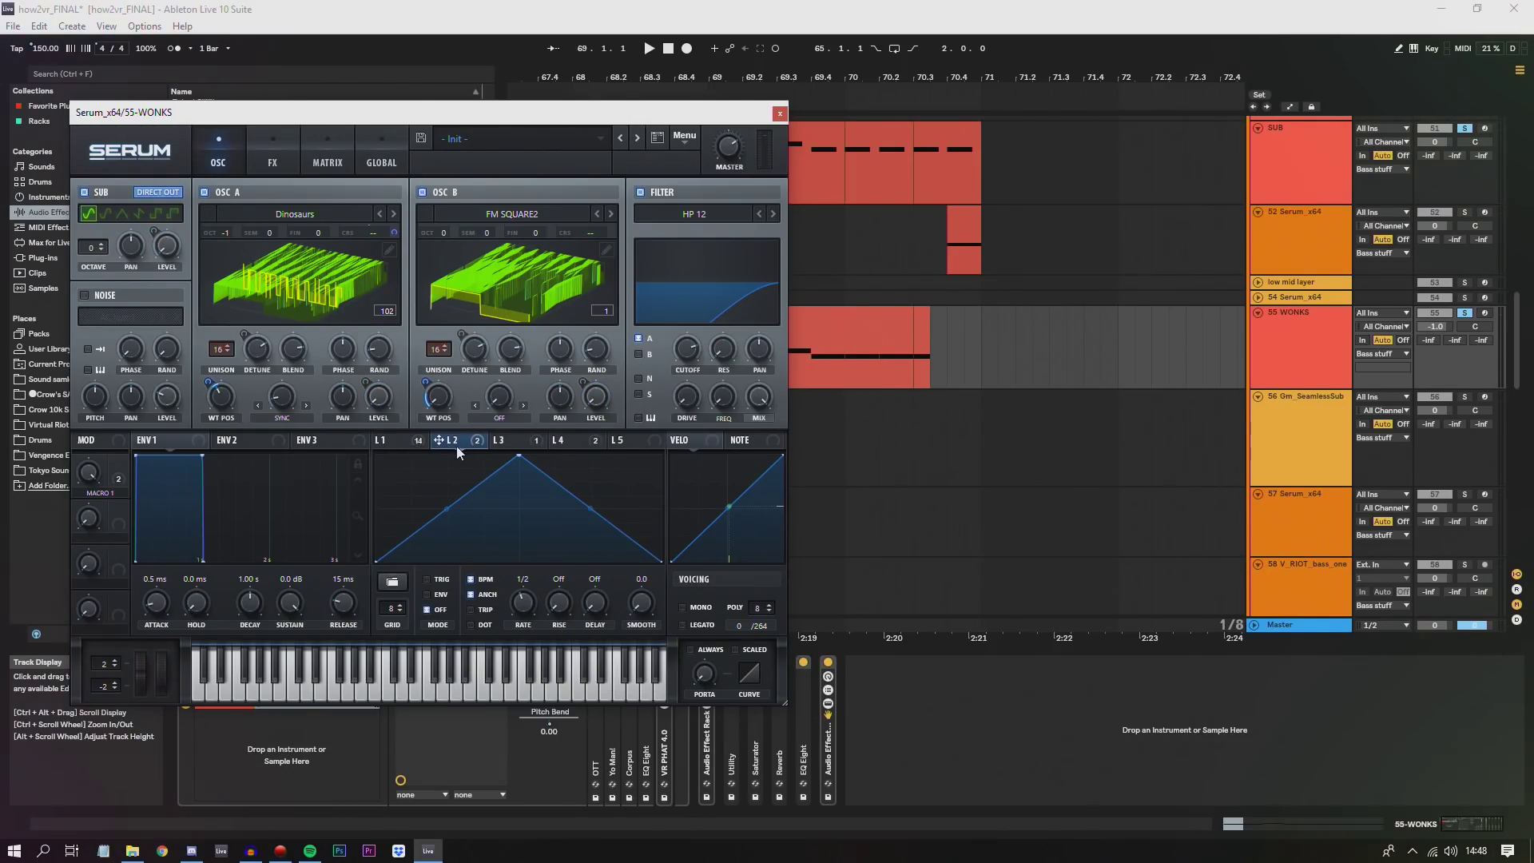
click(510, 441)
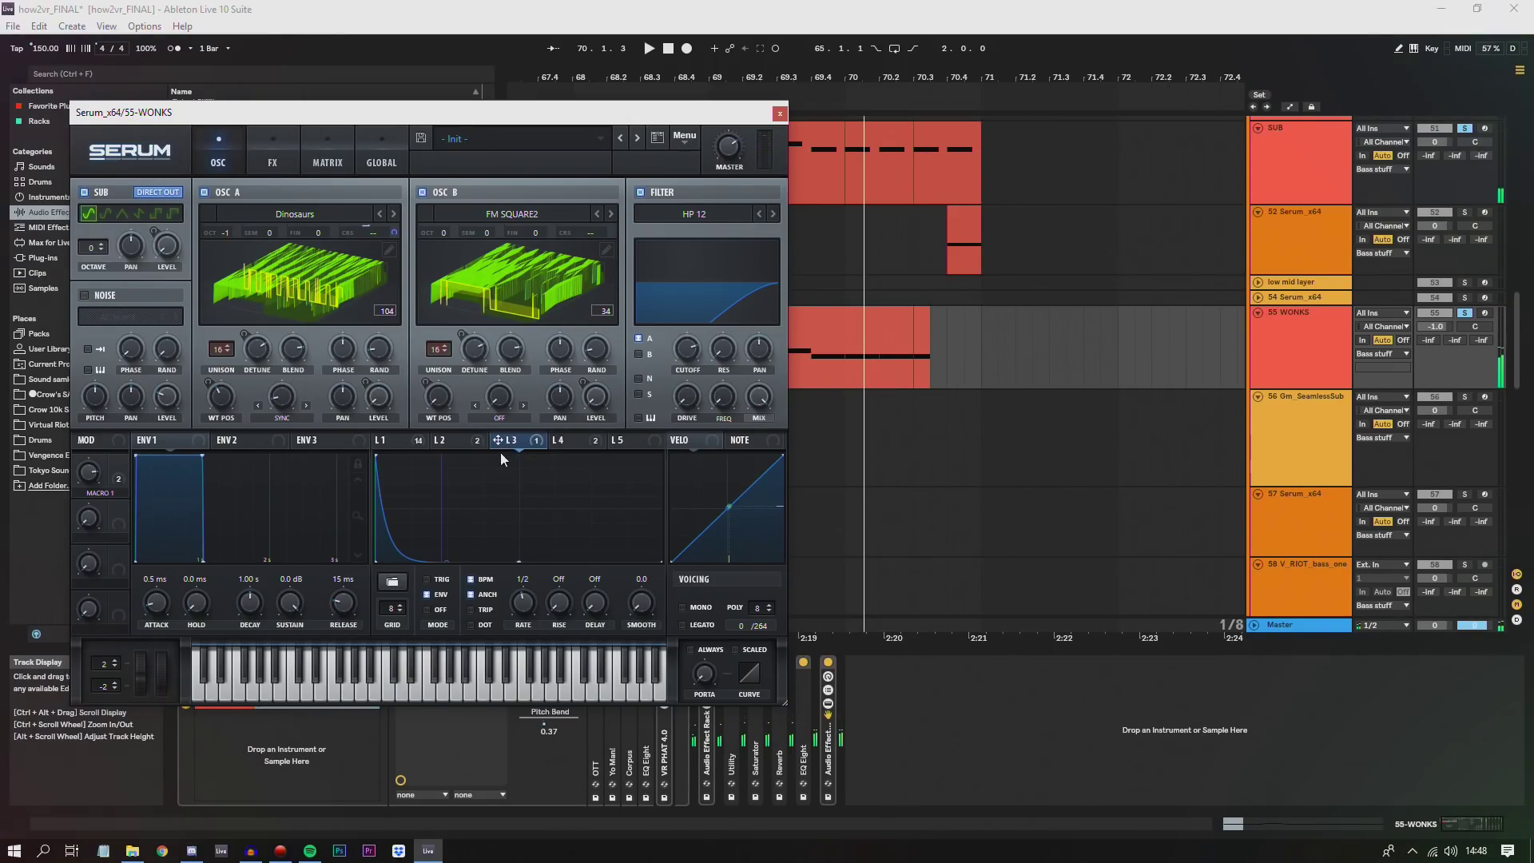
- Check which parameters LFO 3 and LFO 4 modulate in the WONKS Serum and return to LFO 1
mouse_move(372, 233)
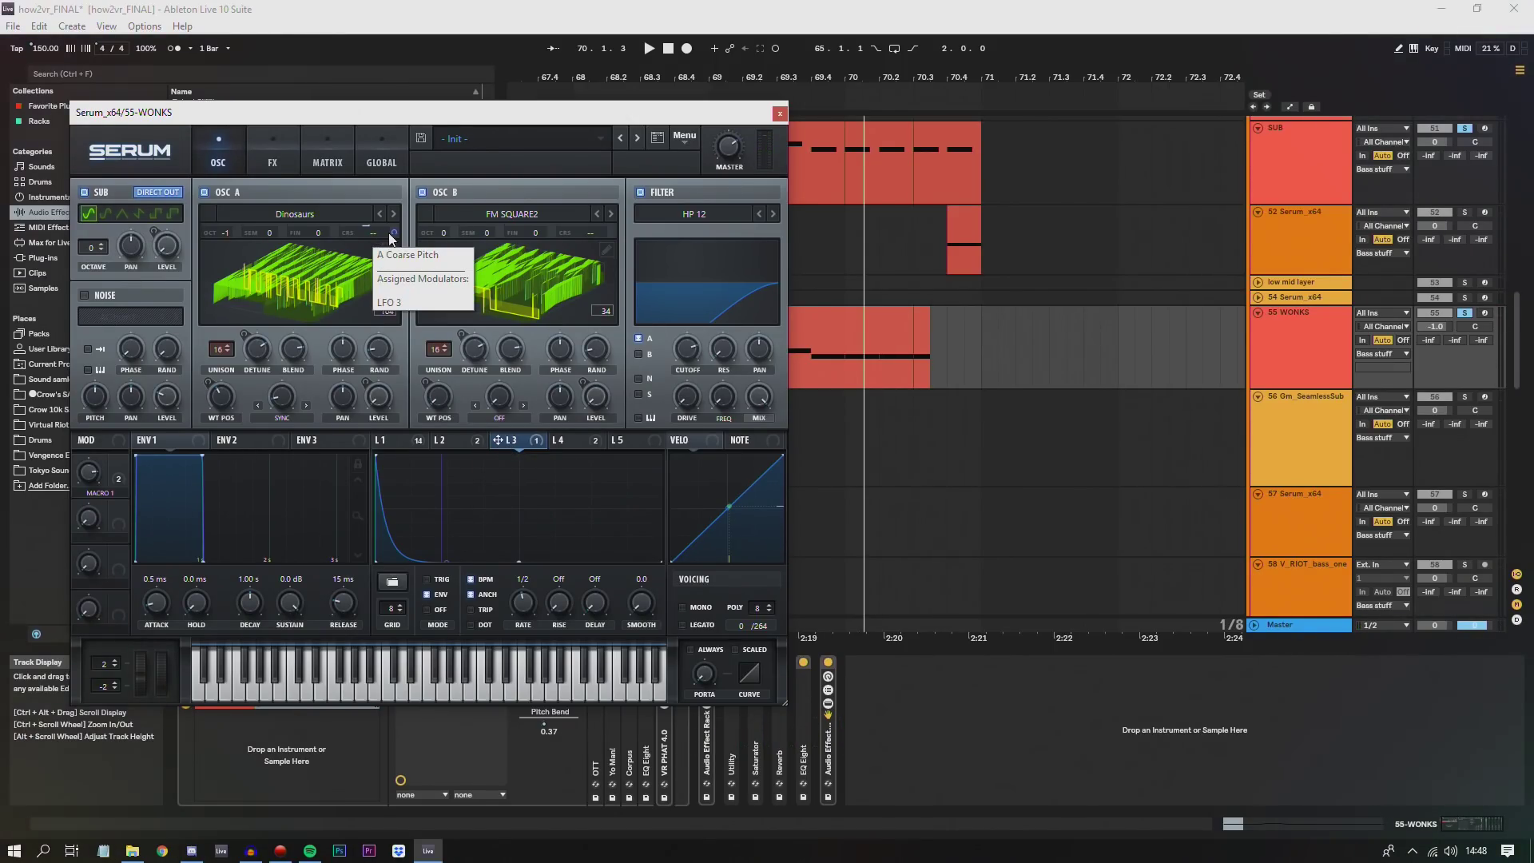
click(582, 442)
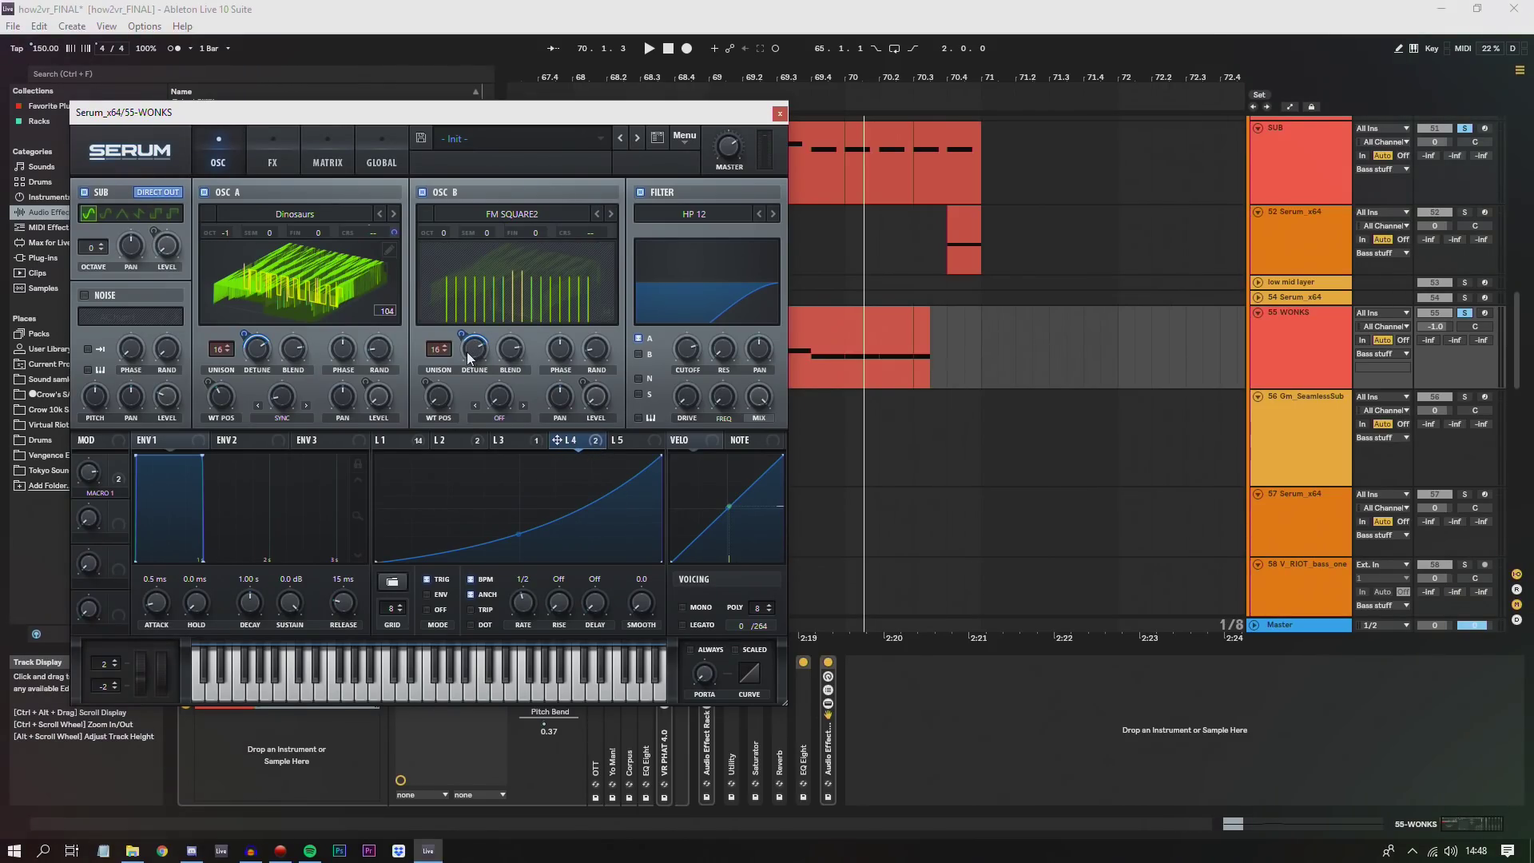
click(397, 440)
- Examine the effects in the WONKS Serum's FX rack, from Hyper/Dimension and Distortion through to Reverb
click(273, 160)
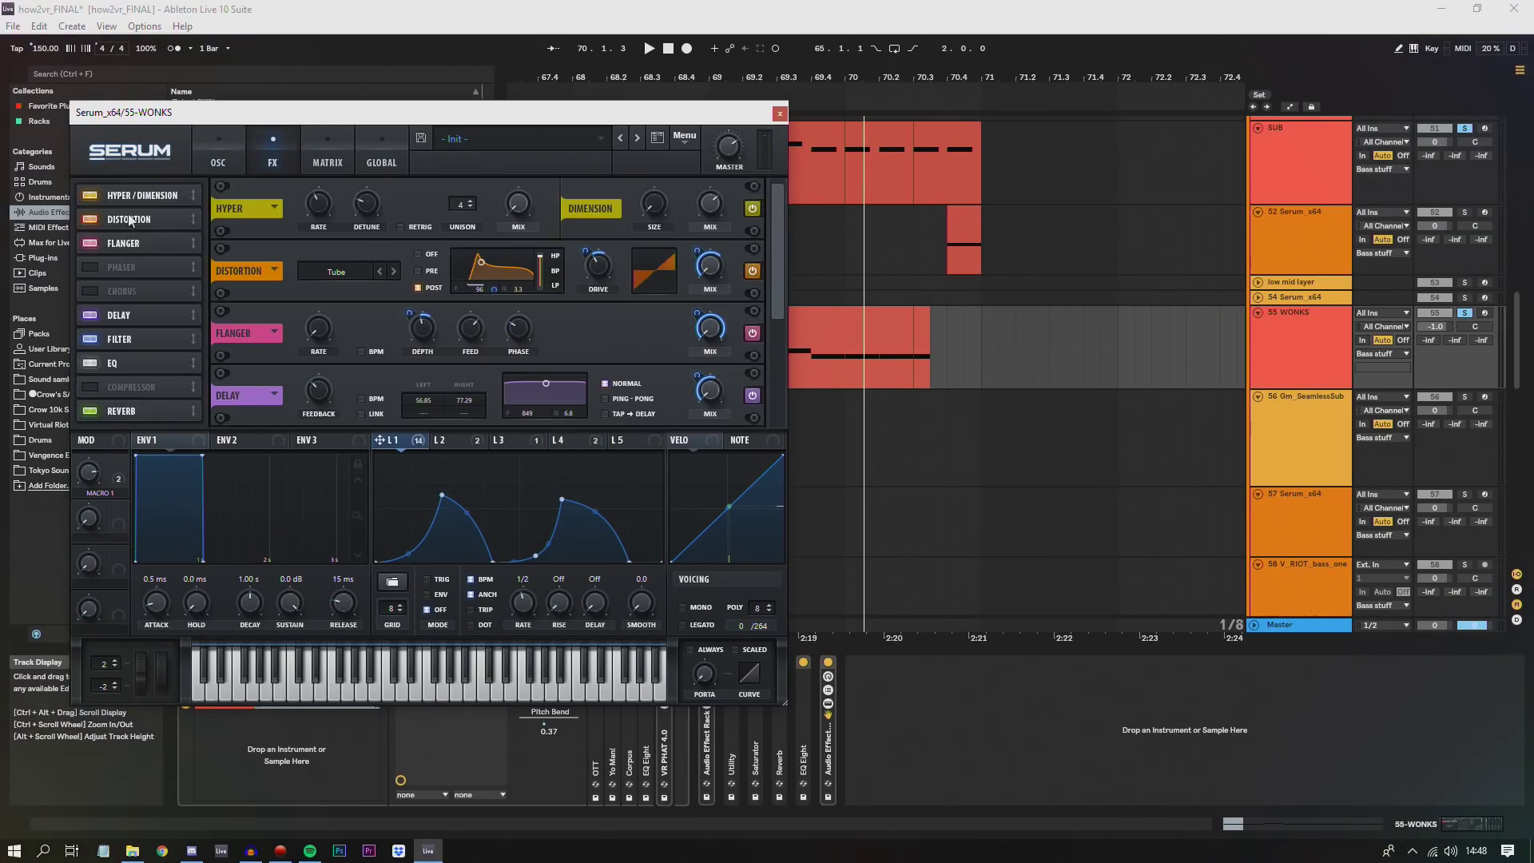
scroll(654, 272, down, 2)
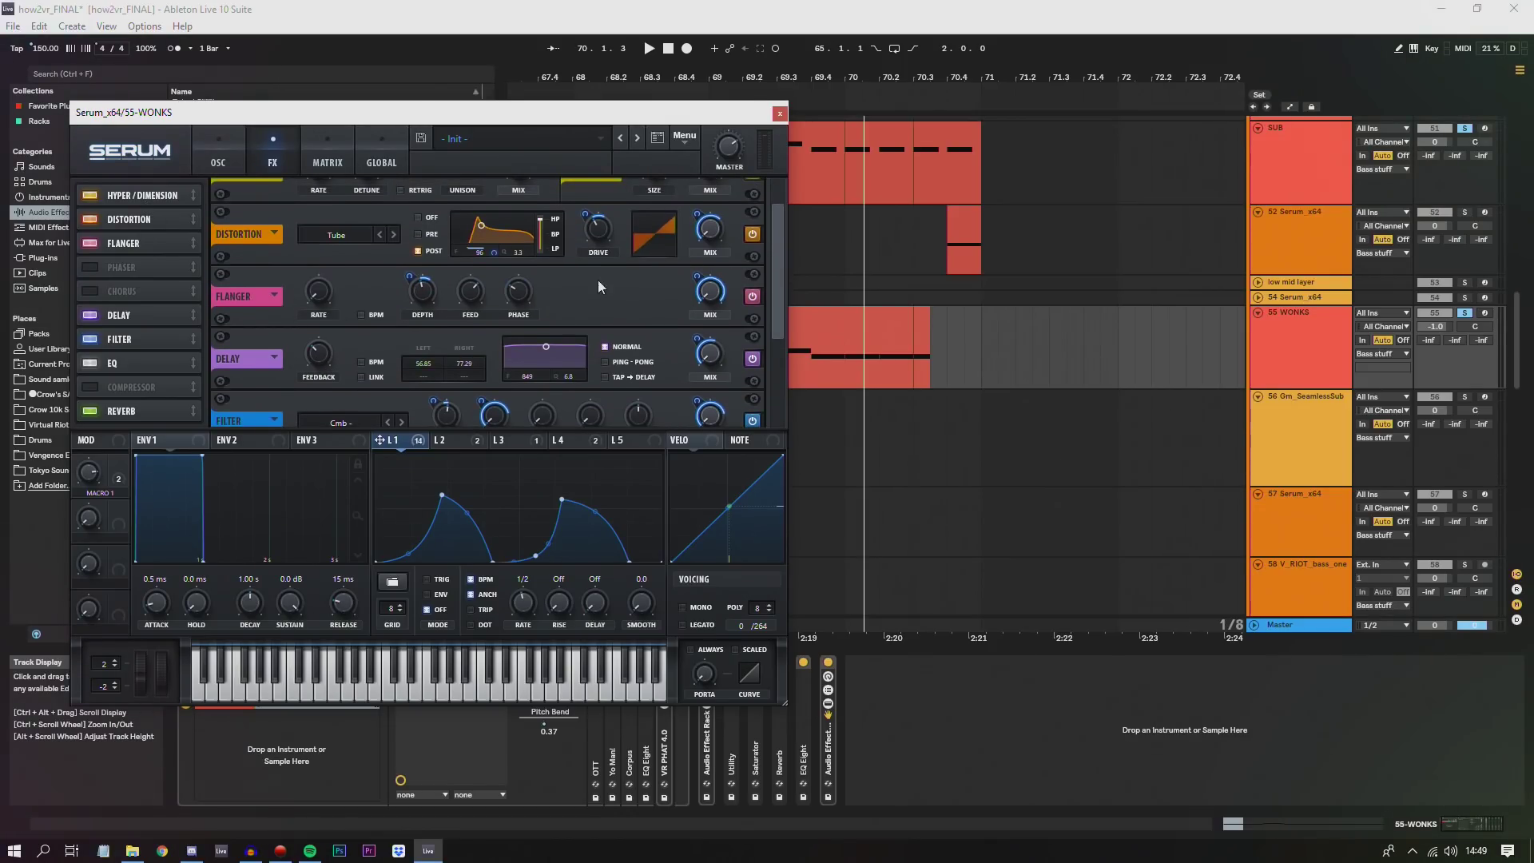
click(542, 222)
drag(778, 260, 743, 352)
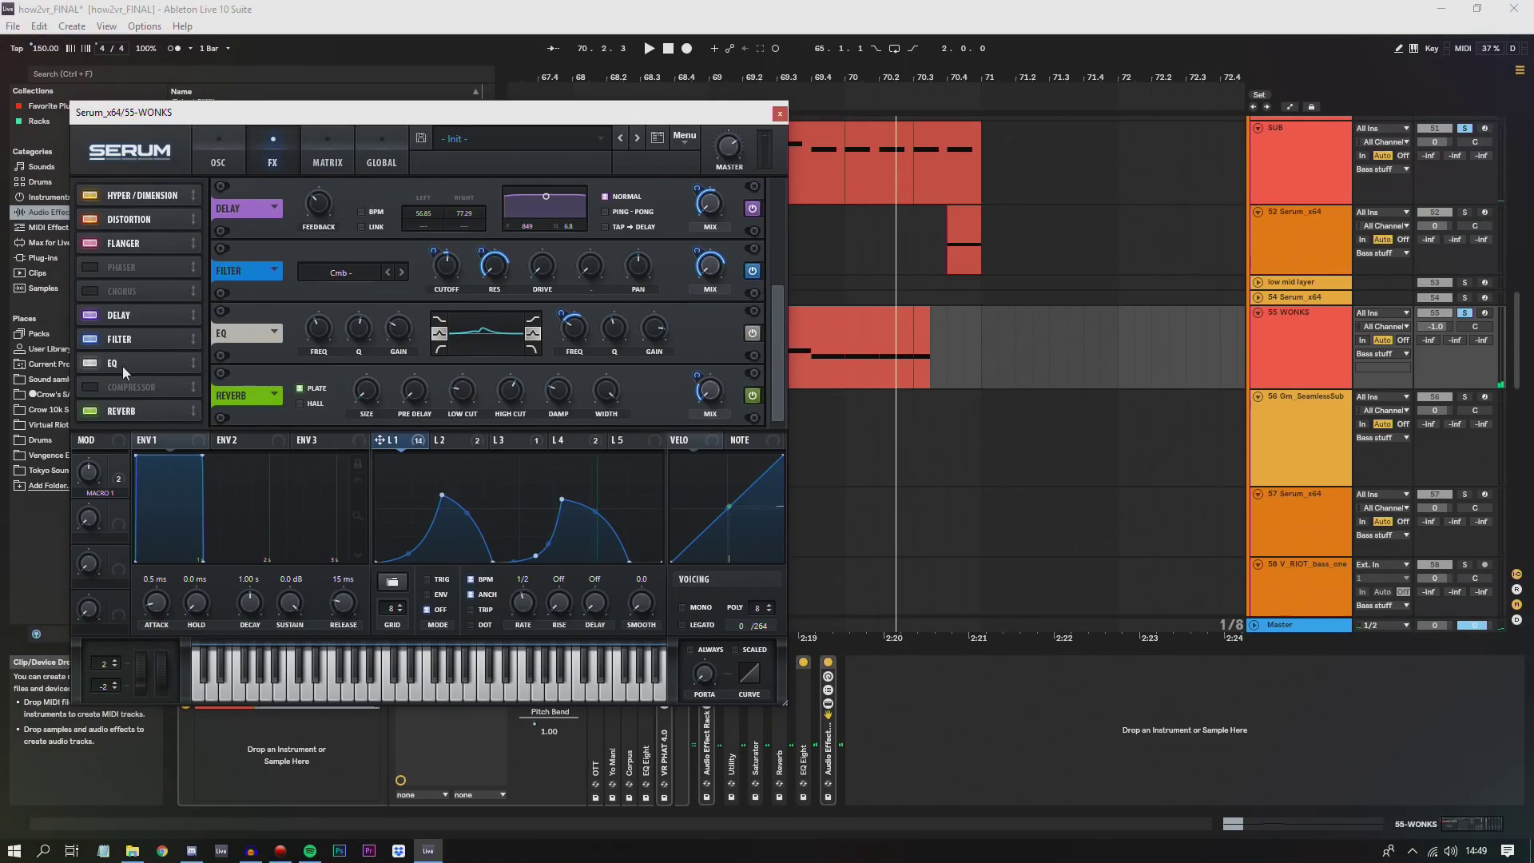
- Inspect the OTT, Corpus, EQ Eight and VR PHAT 4.0 devices after the WONKS Serum, folding each expanded one again
click(596, 711)
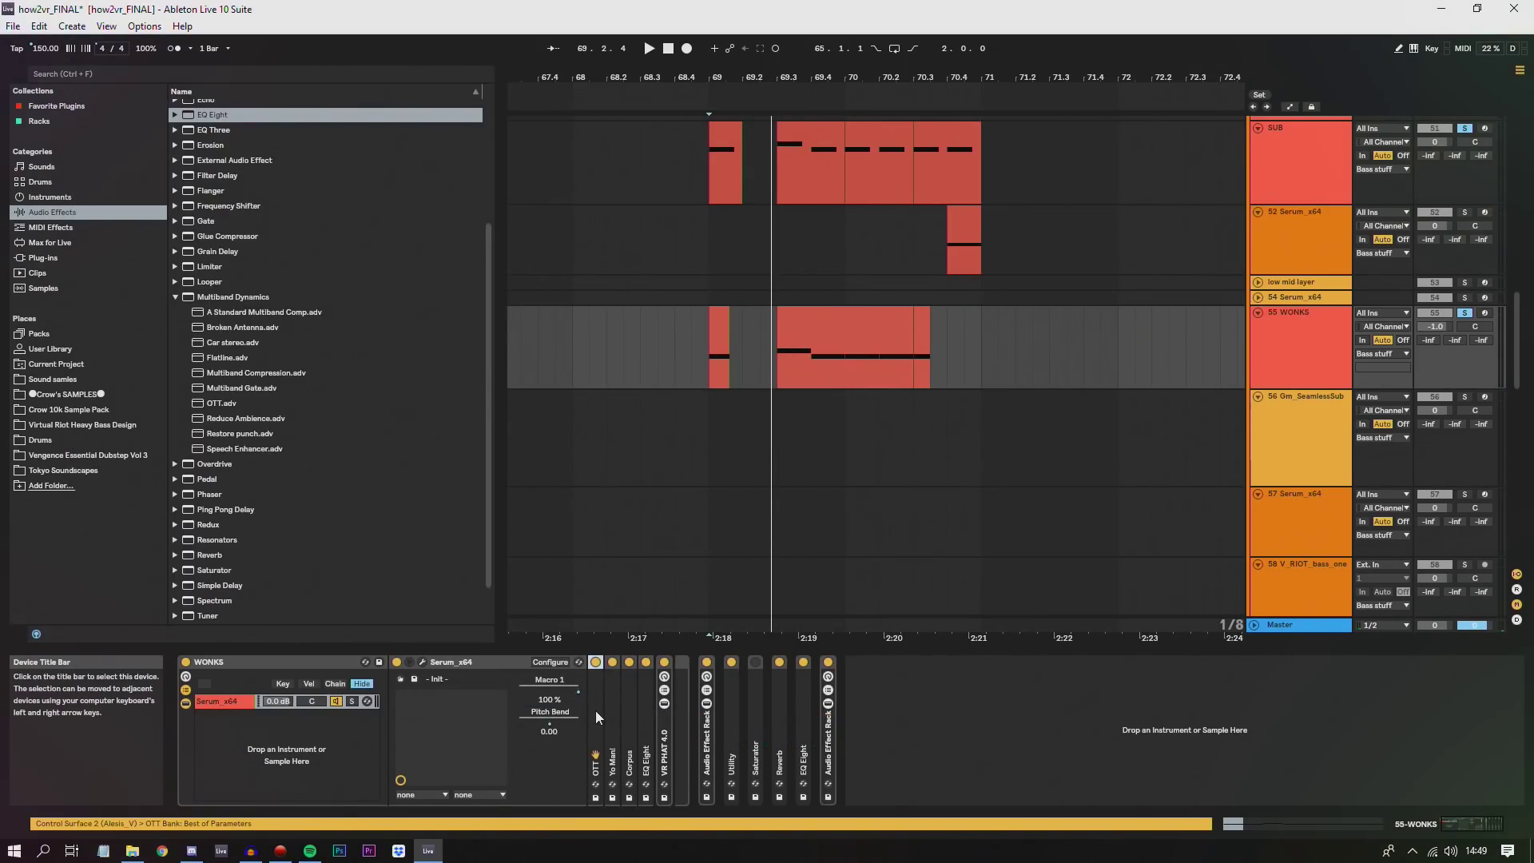
double_click(632, 736)
double_click(704, 668)
double_click(647, 745)
double_click(731, 664)
double_click(664, 731)
double_click(723, 663)
- Inspect the wet and dry chains of the first outer Audio Effect Rack and the Utility on WONKS, folding both again
double_click(706, 727)
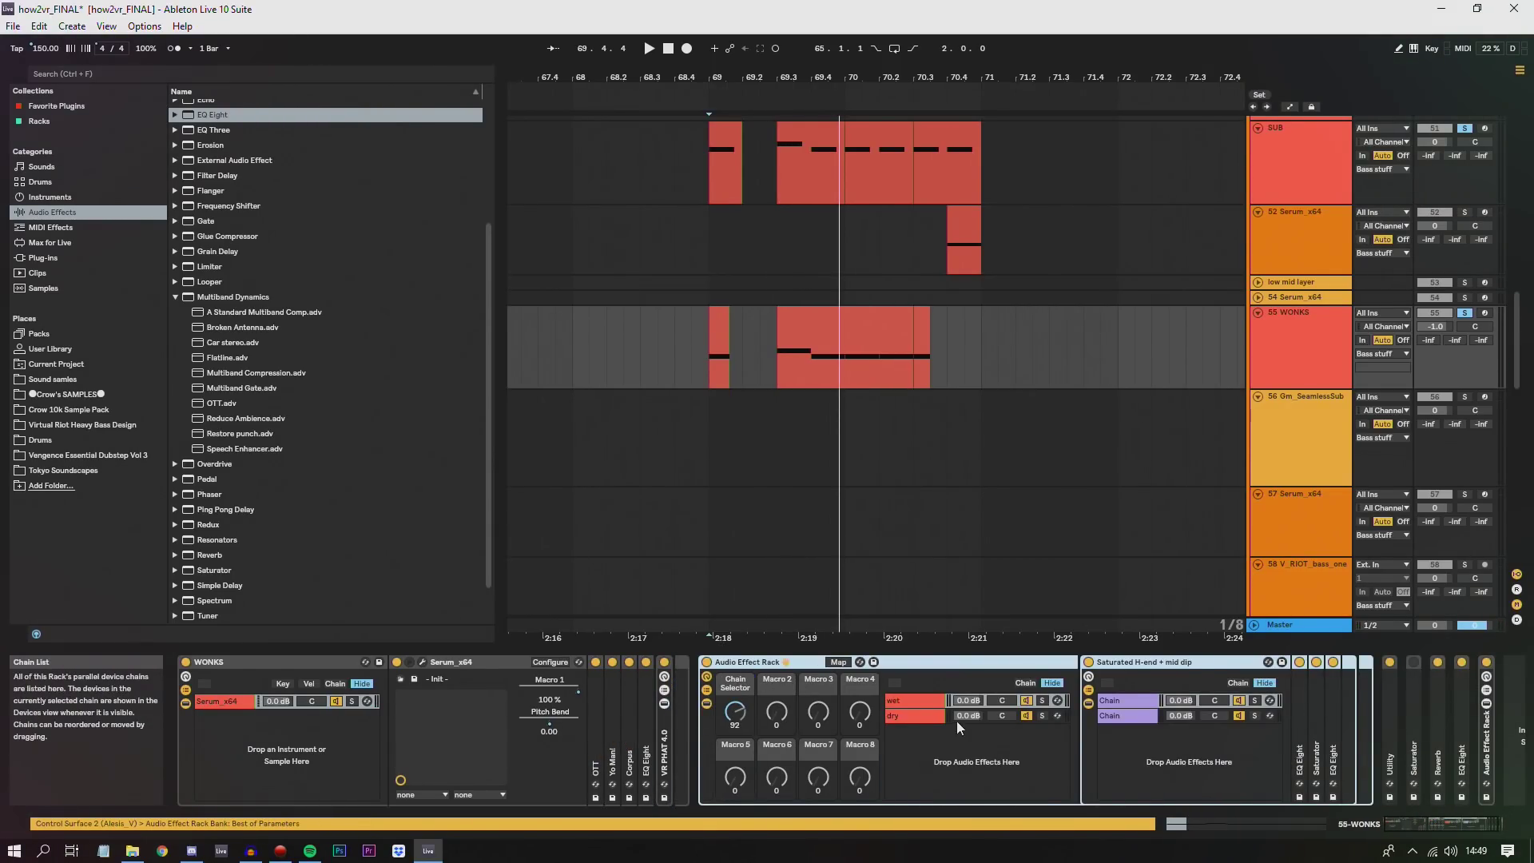
click(915, 716)
double_click(747, 662)
double_click(732, 727)
double_click(760, 664)
- Delete the deactivated Saturator from the WONKS effects chain and inspect both chains of the last Audio Effect Rack
click(750, 721)
key(Delete)
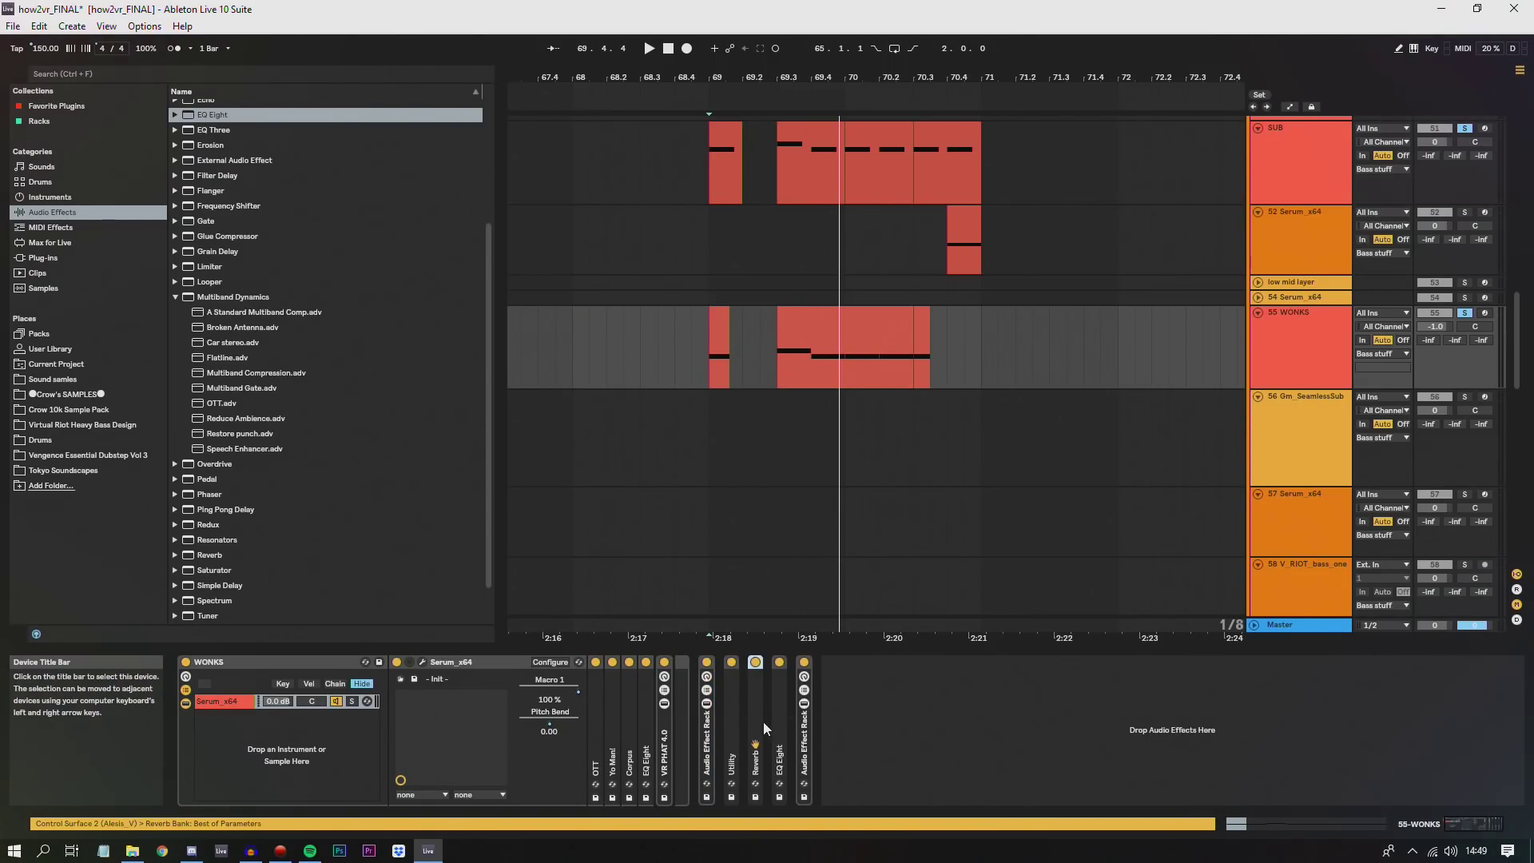
double_click(802, 735)
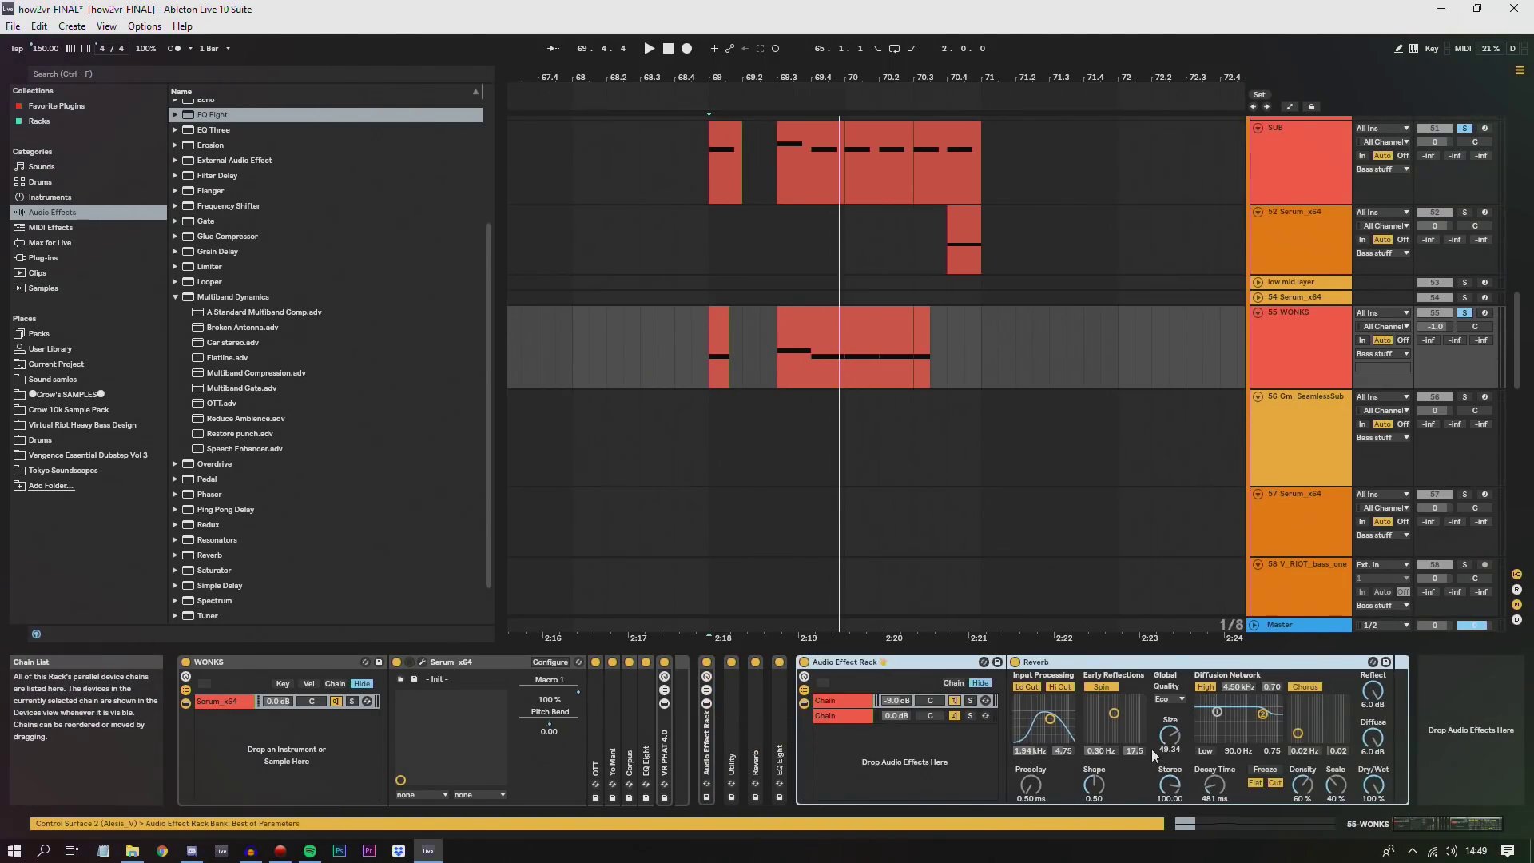
click(853, 716)
click(851, 703)
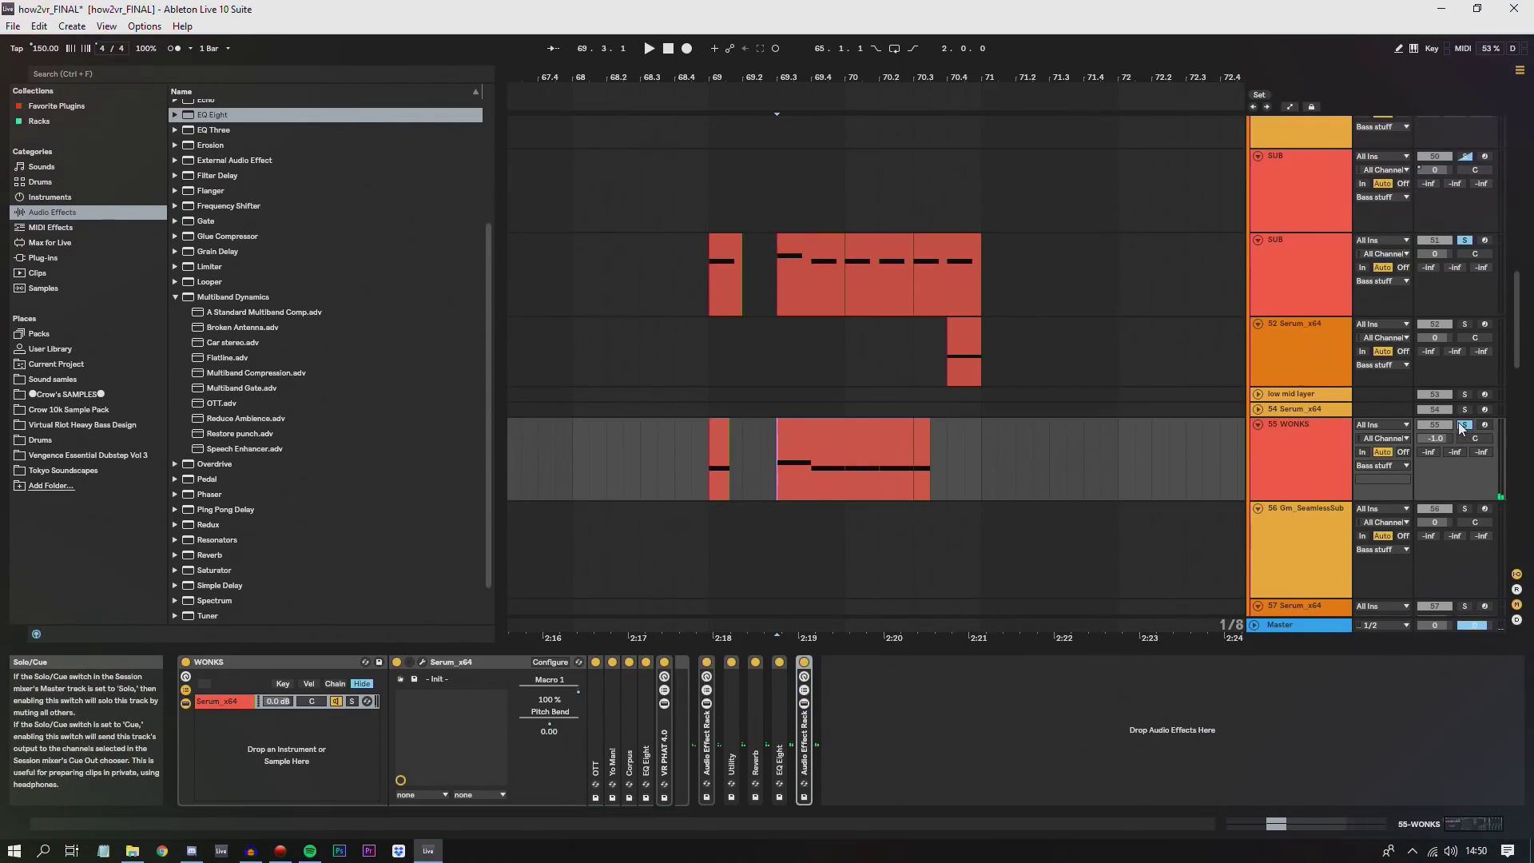
- Solo only the WONKS track and audition its second clip from 69.3.1
click(1462, 425)
click(1463, 425)
click(1314, 429)
scroll(962, 433, down, 2)
key(space)
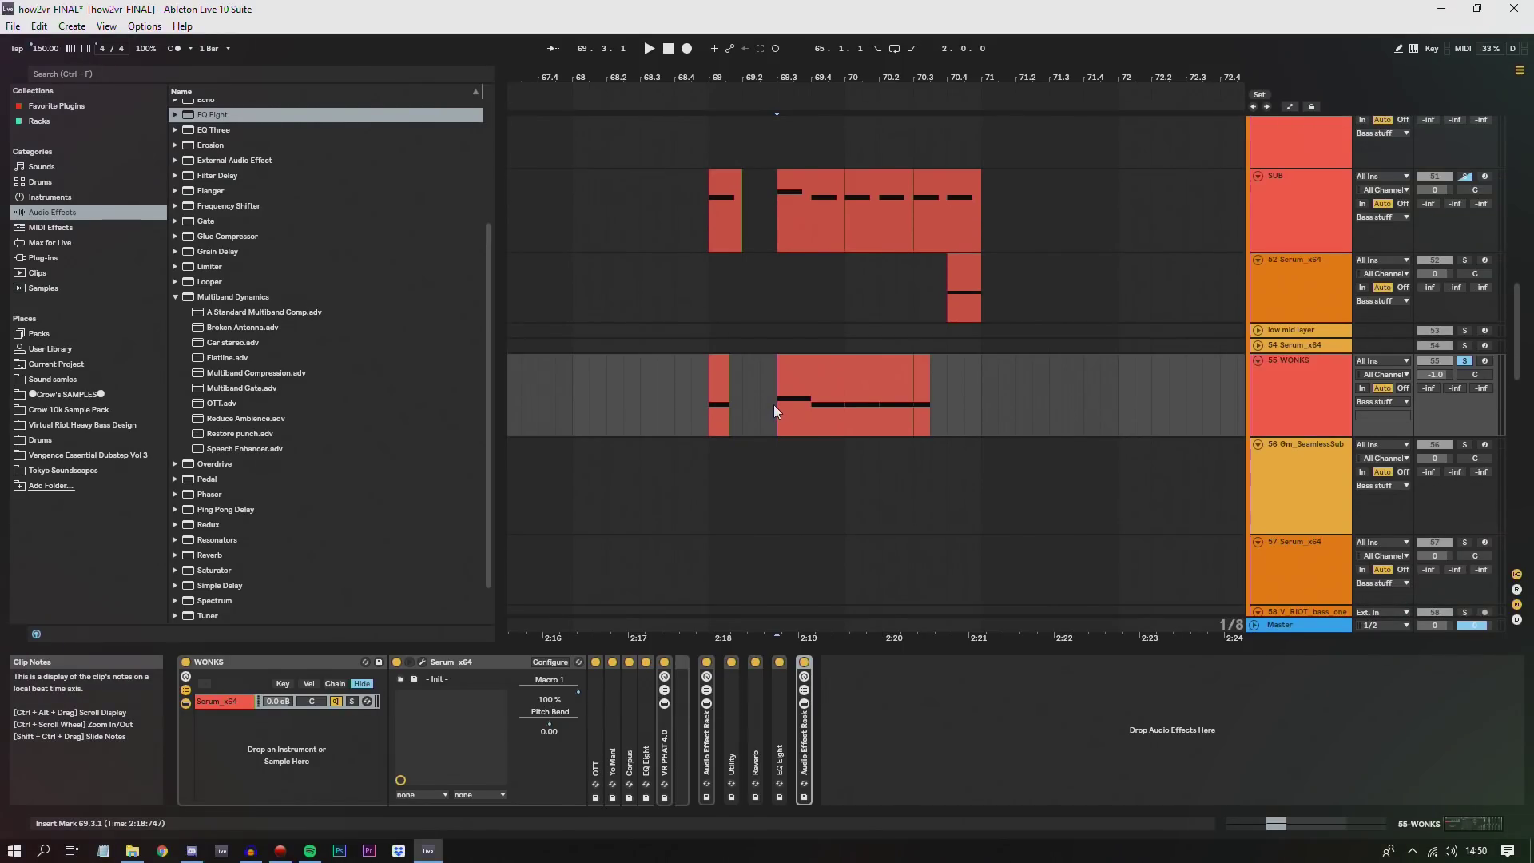
click(843, 420)
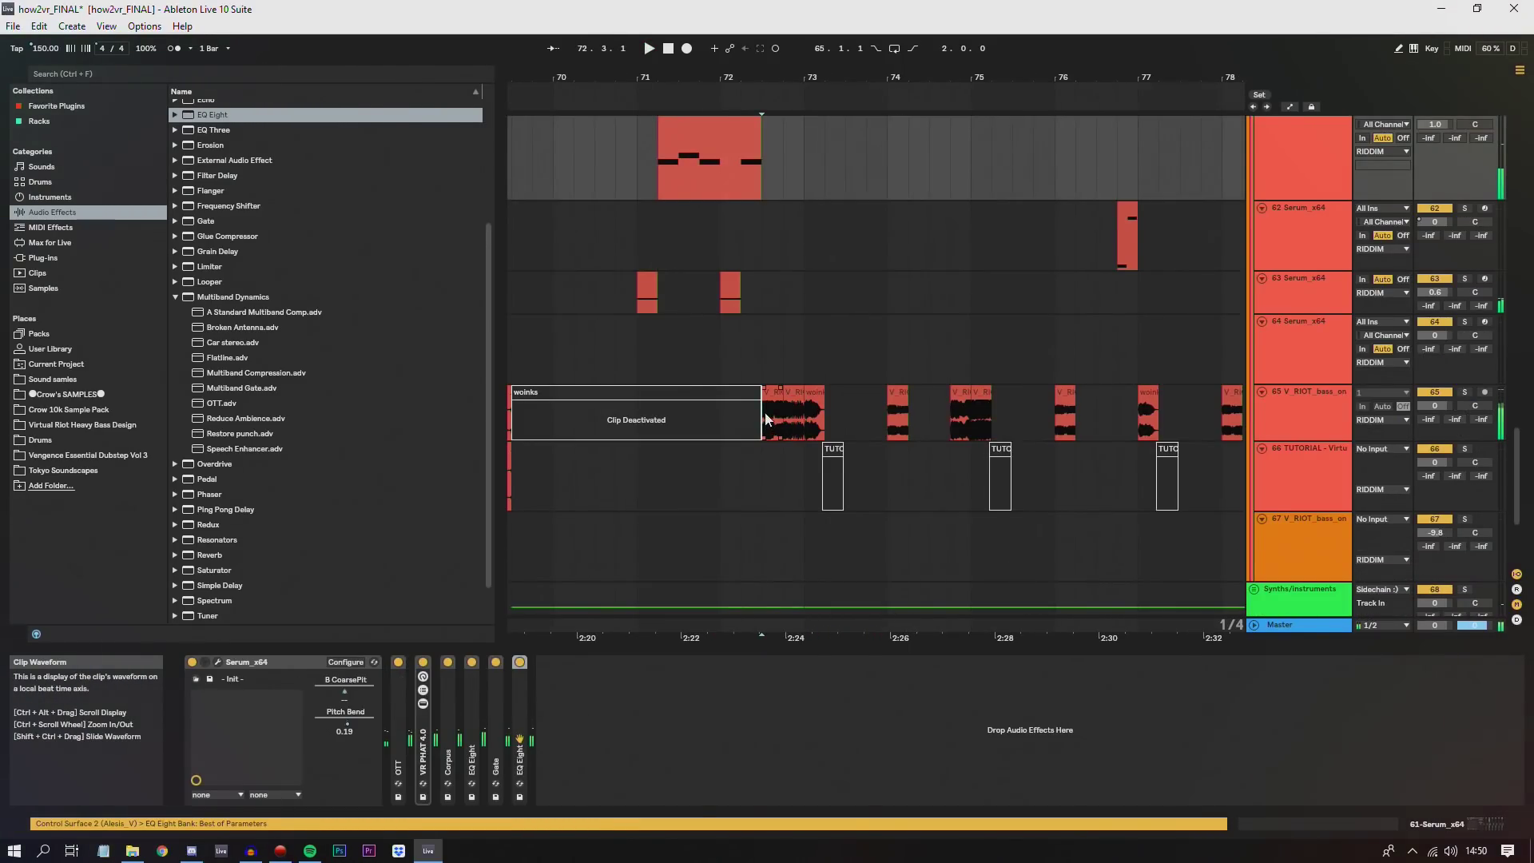
- Solo track 65 (V_RIOT_bass_one_shot), play it from 72.3.1 and select its short clip at 74.1.1
scroll(807, 388, up, 4)
scroll(807, 389, down, 6)
scroll(809, 381, up, 5)
scroll(796, 395, down, 5)
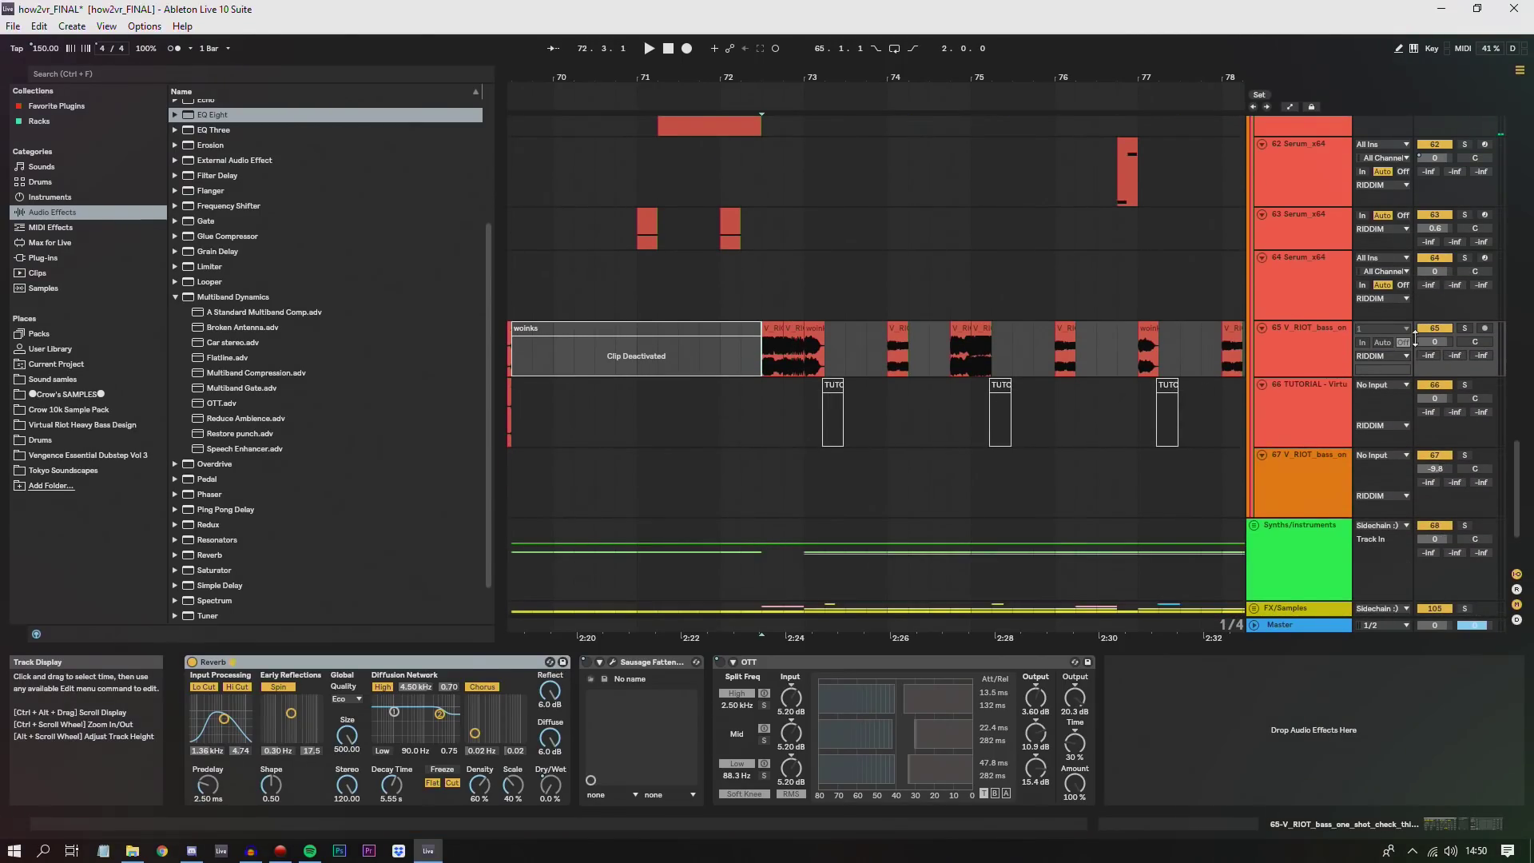
click(1467, 327)
key(space)
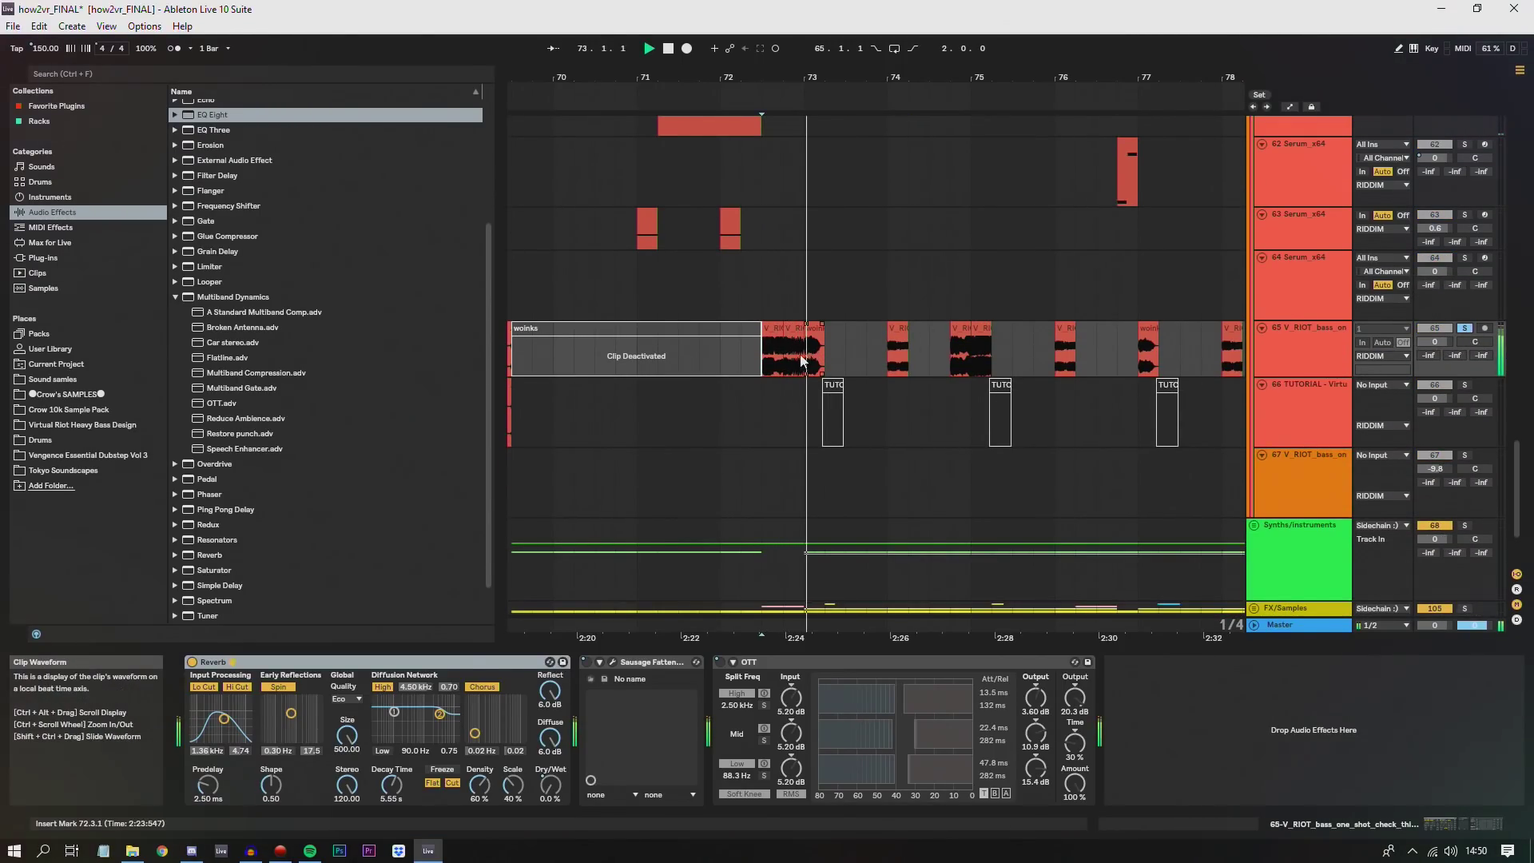
key(space)
drag(846, 350, 884, 347)
click(896, 329)
scroll(931, 335, up, 2)
drag(993, 79, 801, 76)
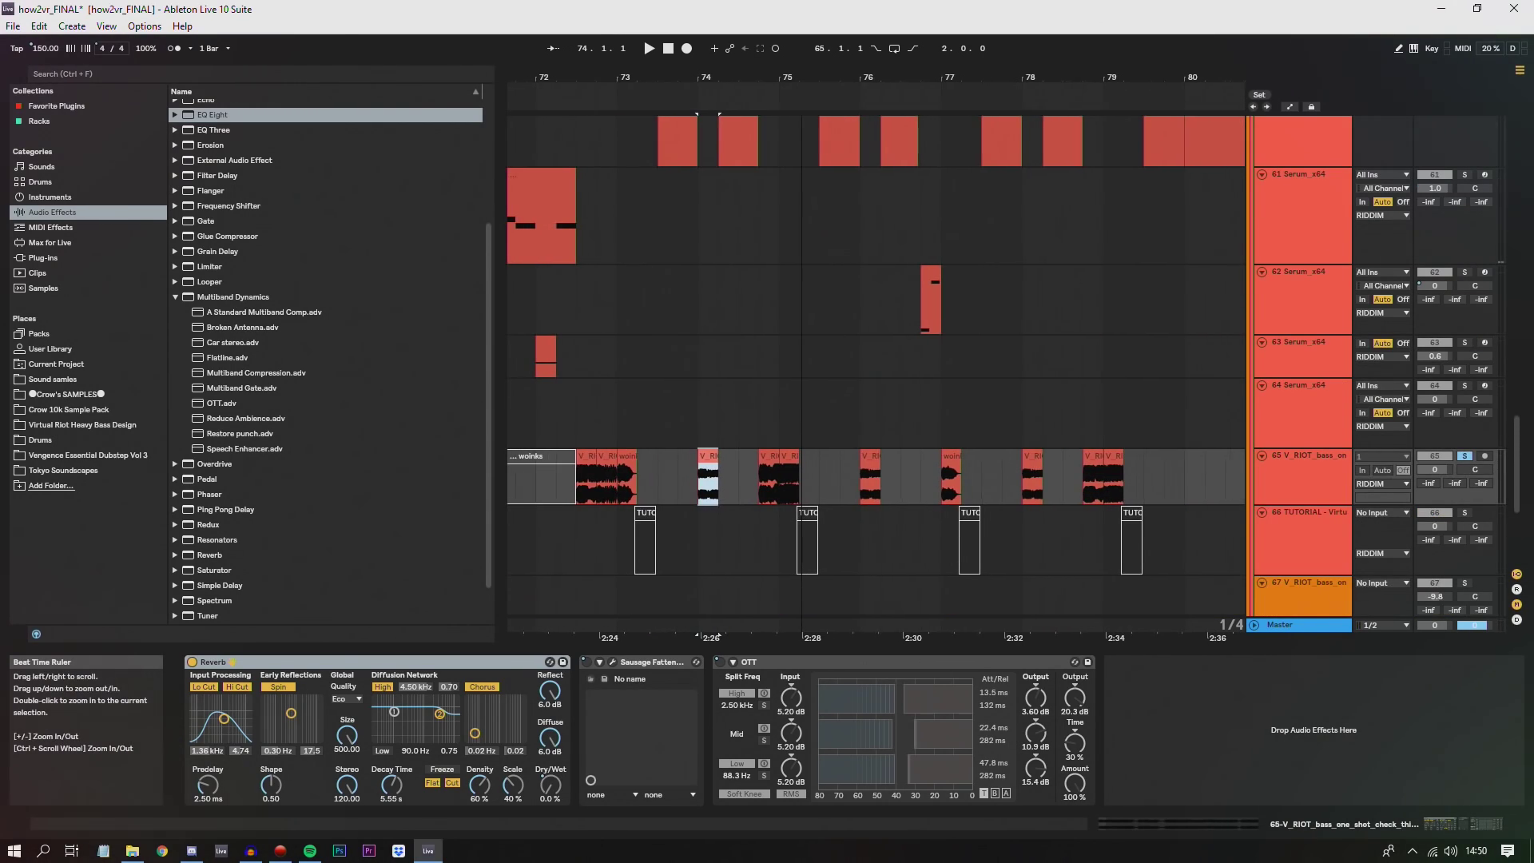
- Solo track 60 (Serum_x64) in the RIDDIM group and play its clip from 74.2.1
scroll(629, 363, up, 2)
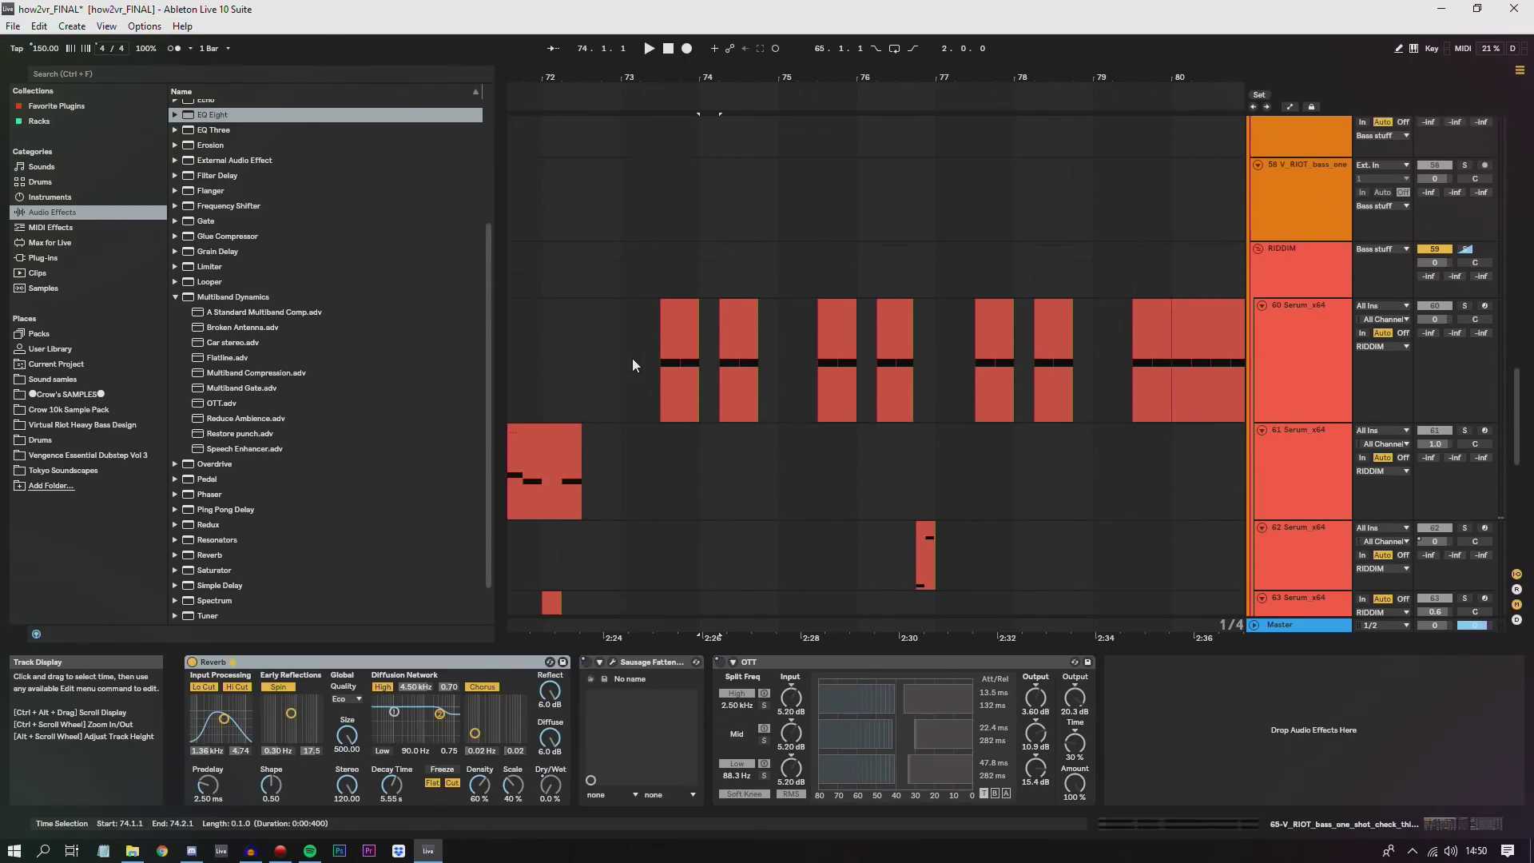
scroll(632, 358, up, 1)
click(1260, 402)
click(1464, 338)
scroll(1135, 320, down, 3)
scroll(1039, 328, up, 2)
scroll(786, 359, up, 1)
click(708, 386)
key(space)
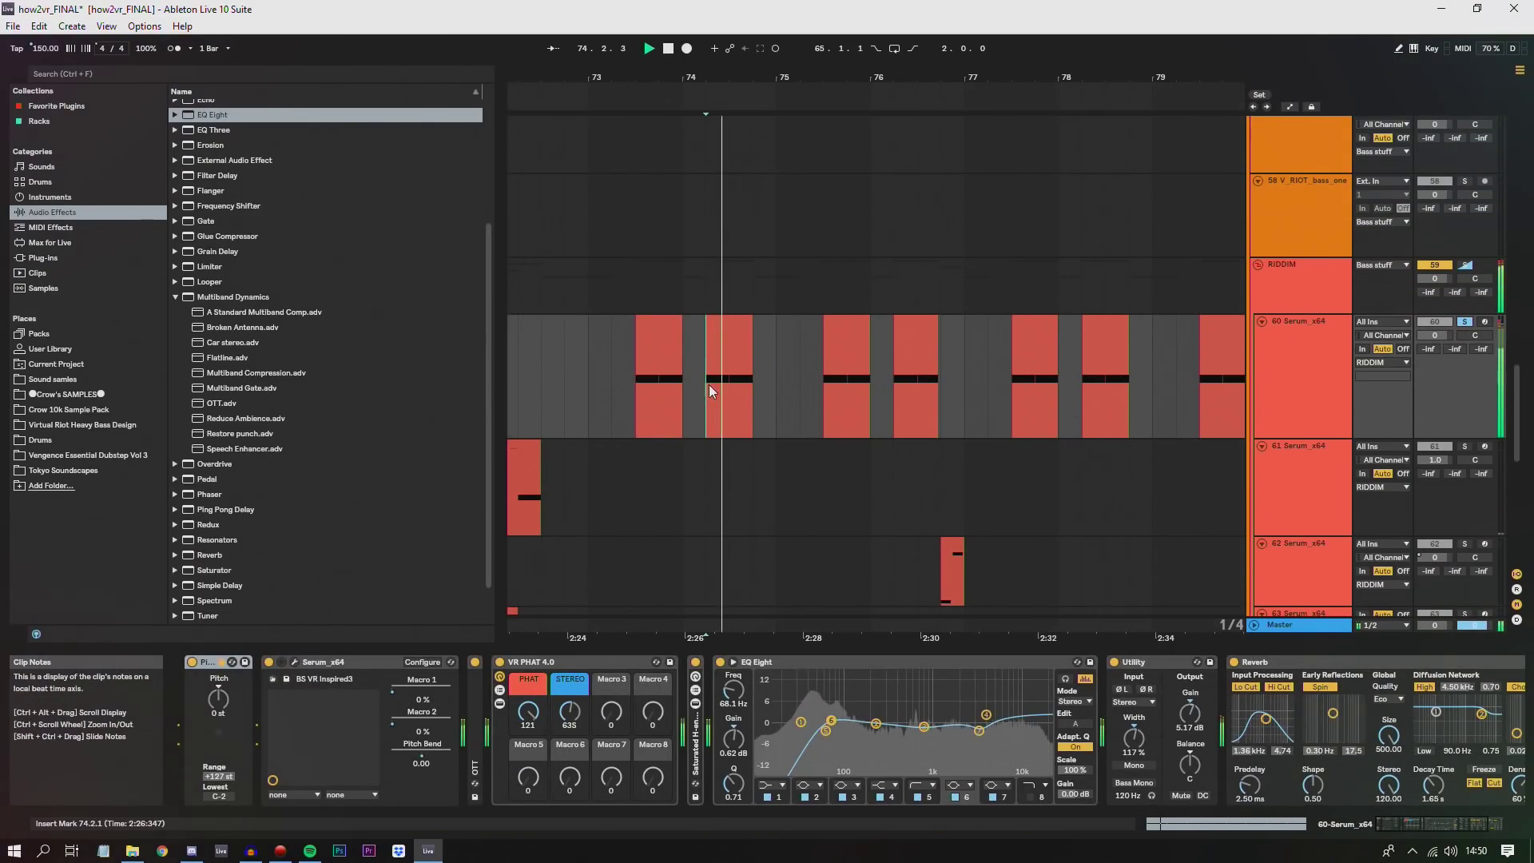
- Open the Serum on track 60 and examine the wavetables of oscillators B and A in the wavetable editor
click(293, 662)
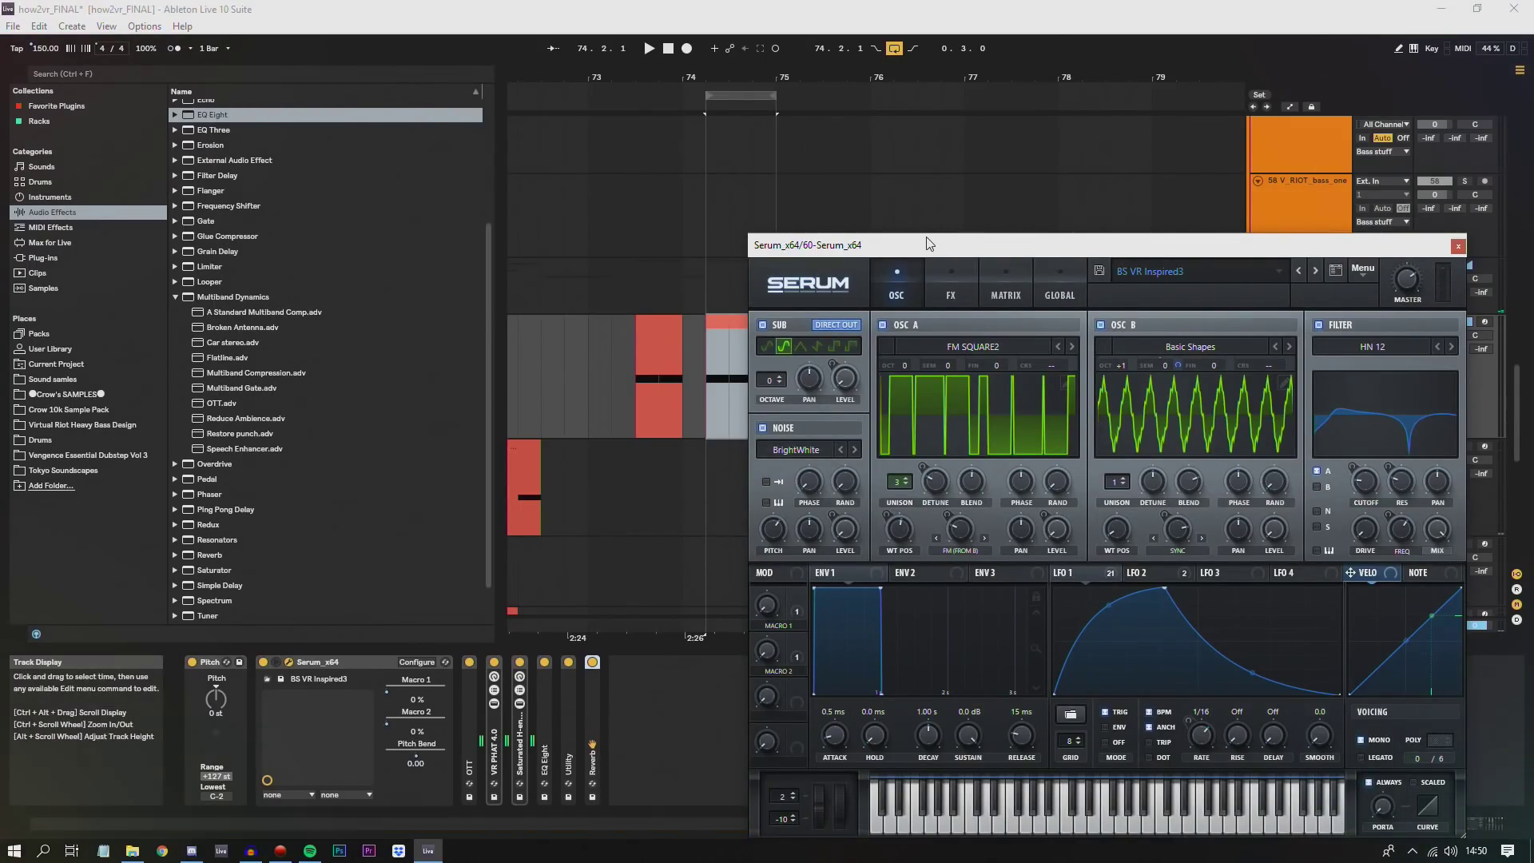
drag(927, 244, 603, 148)
click(812, 300)
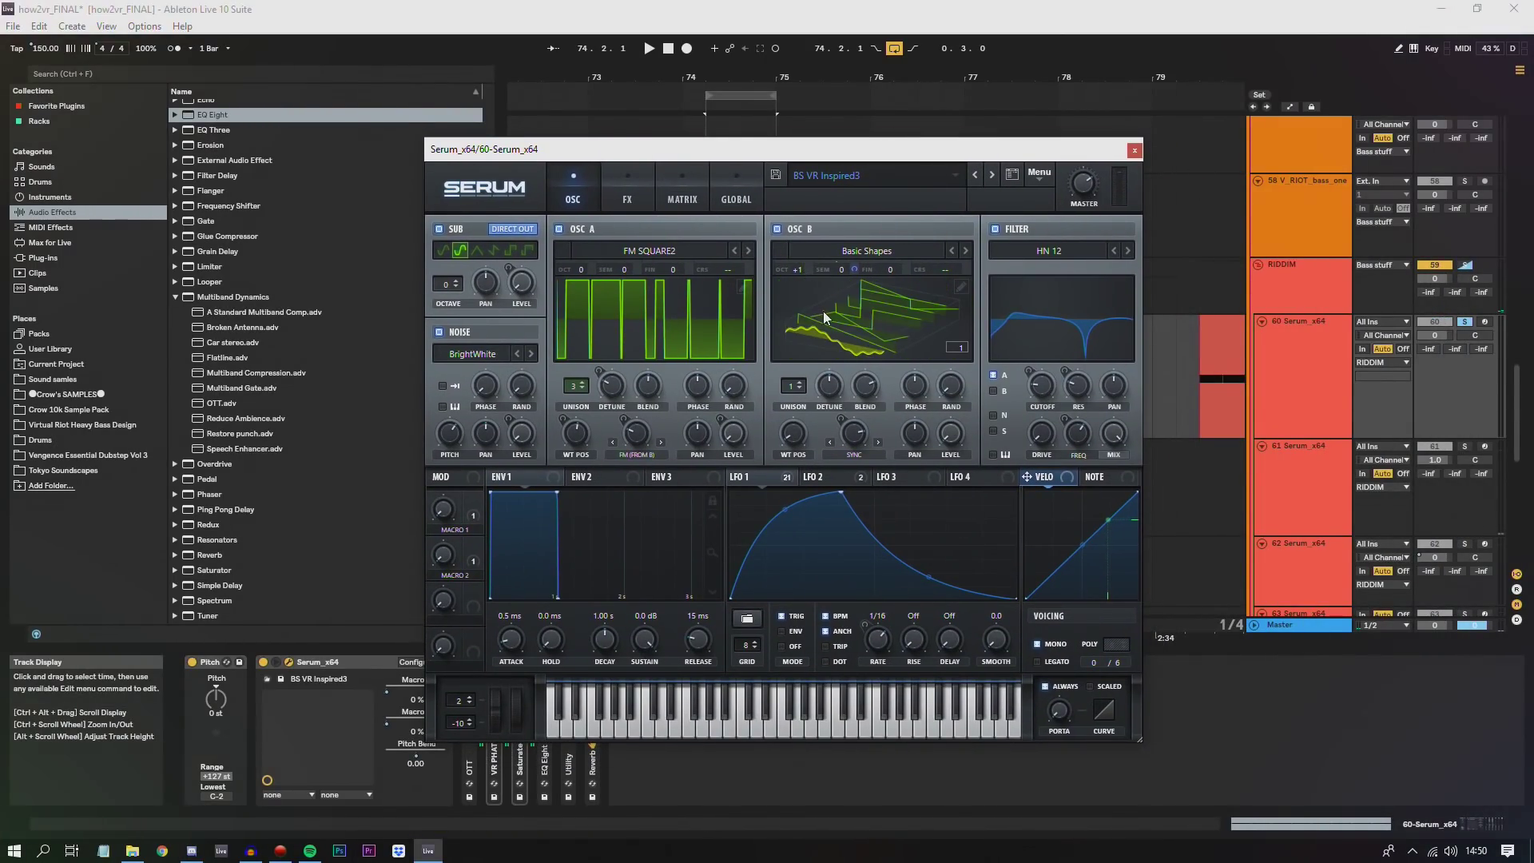
click(964, 291)
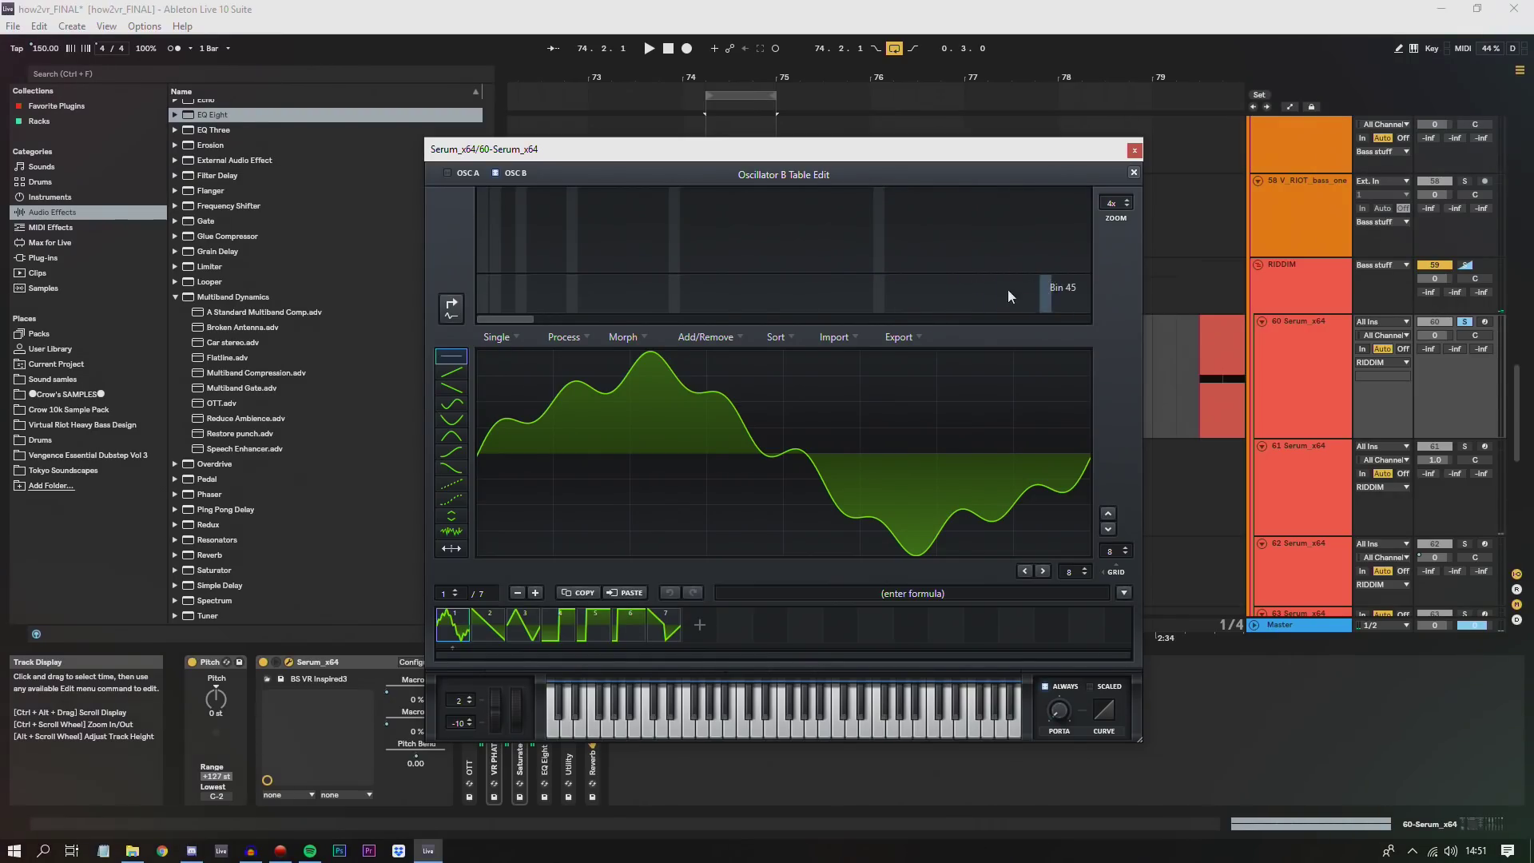
click(464, 173)
click(511, 173)
click(1133, 173)
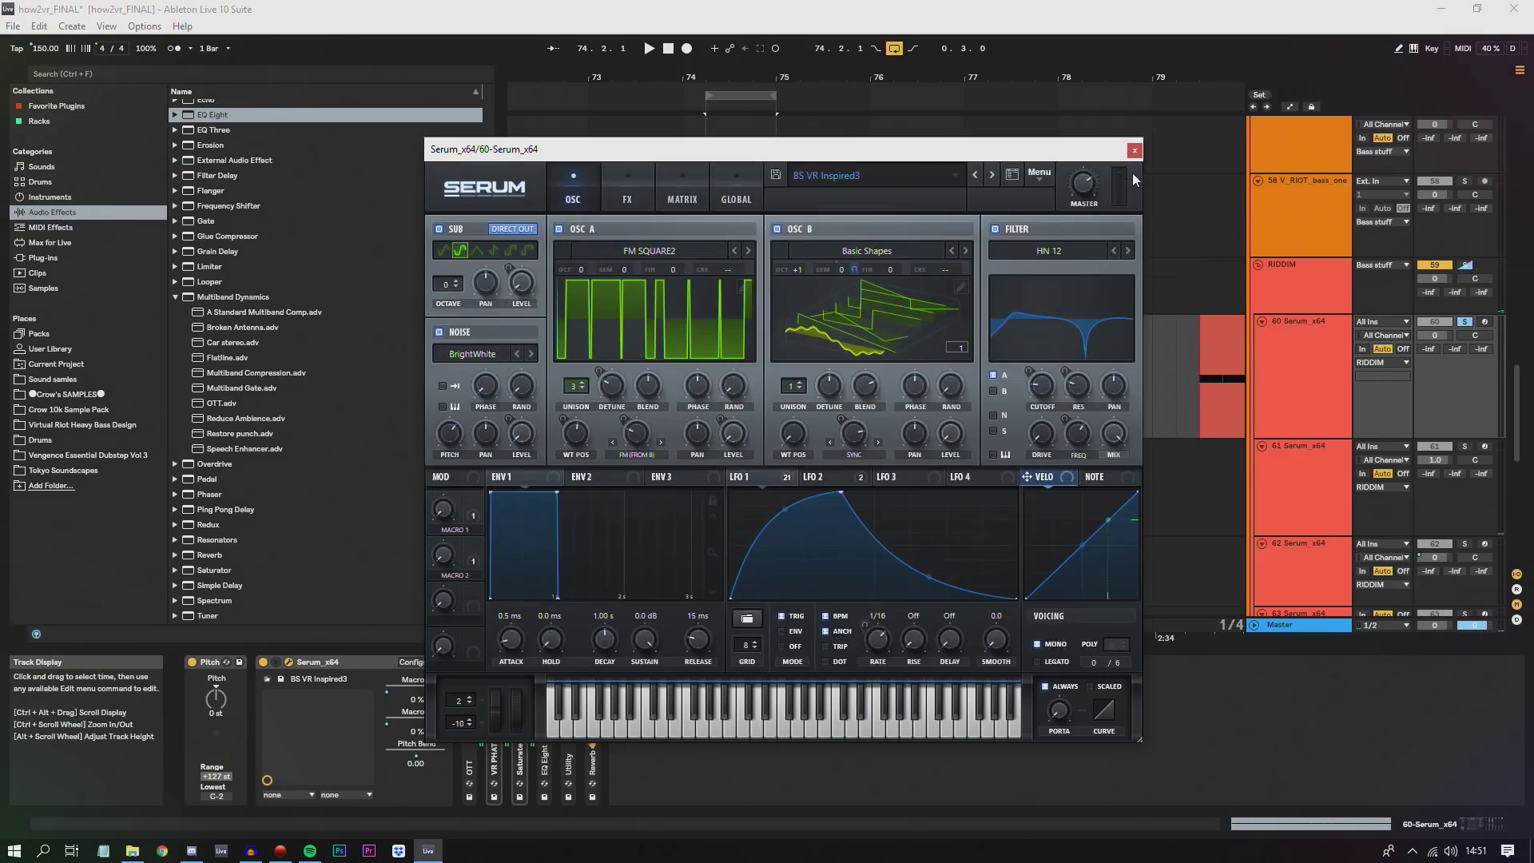
- View oscillator A's FM SQUARE2 wavetable in 3D, browse the wavetable folders and check LFOs 2 and 1
click(694, 313)
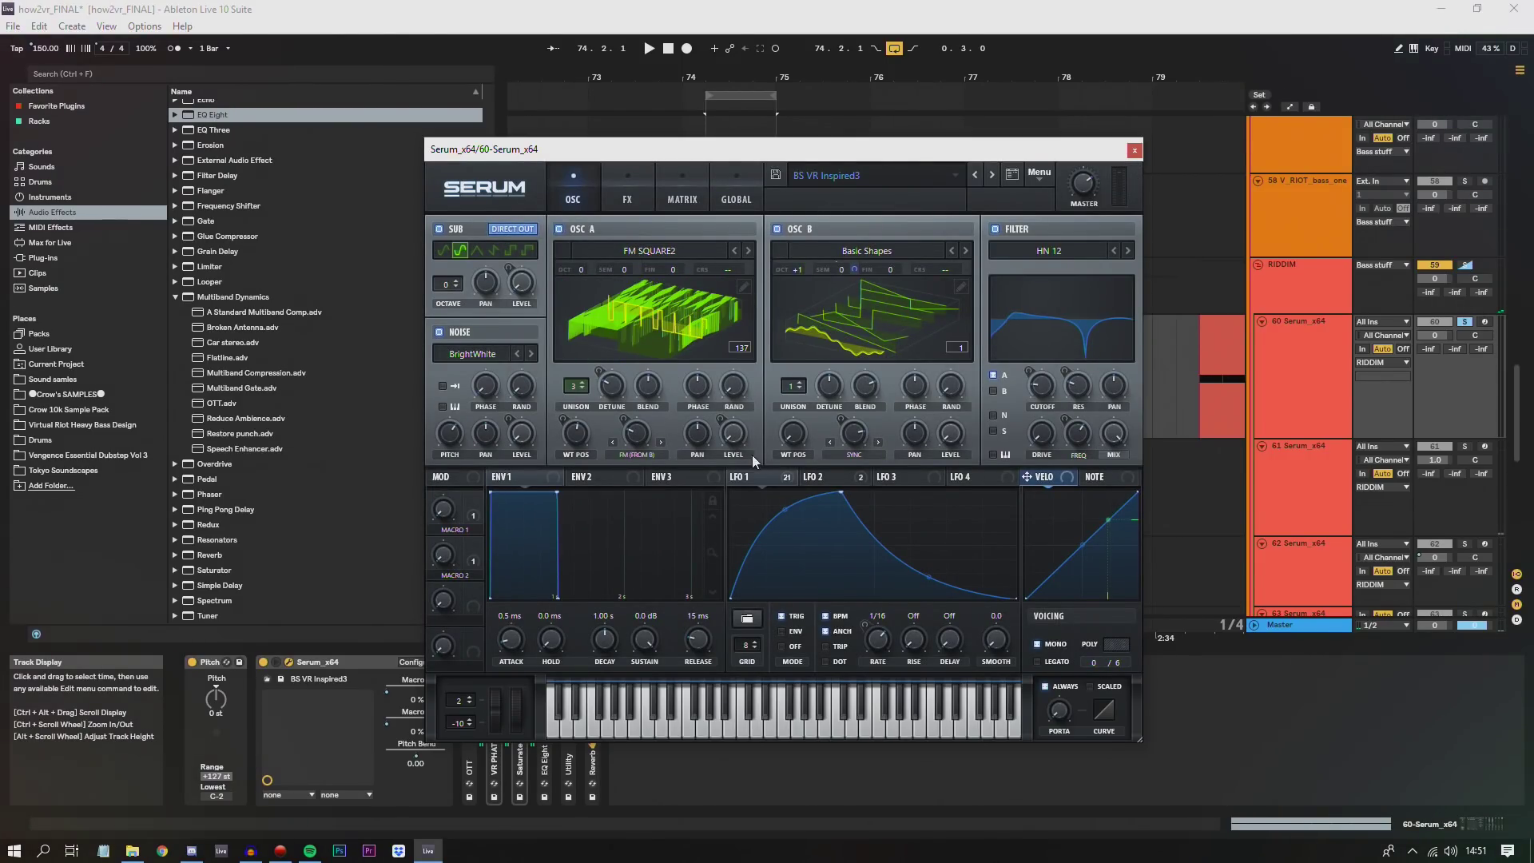
click(649, 250)
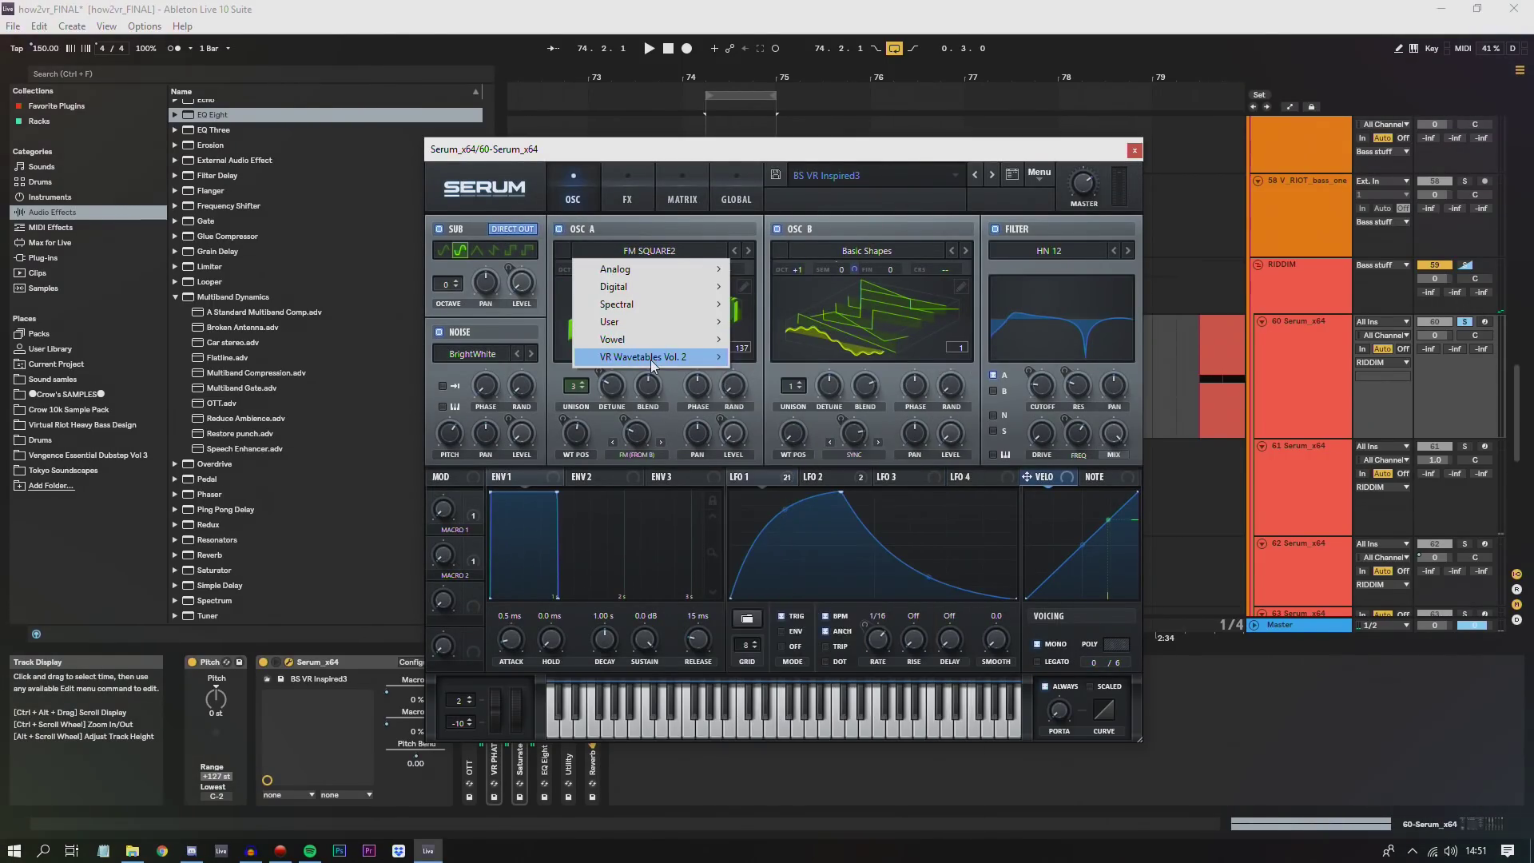
click(556, 411)
click(816, 479)
click(747, 478)
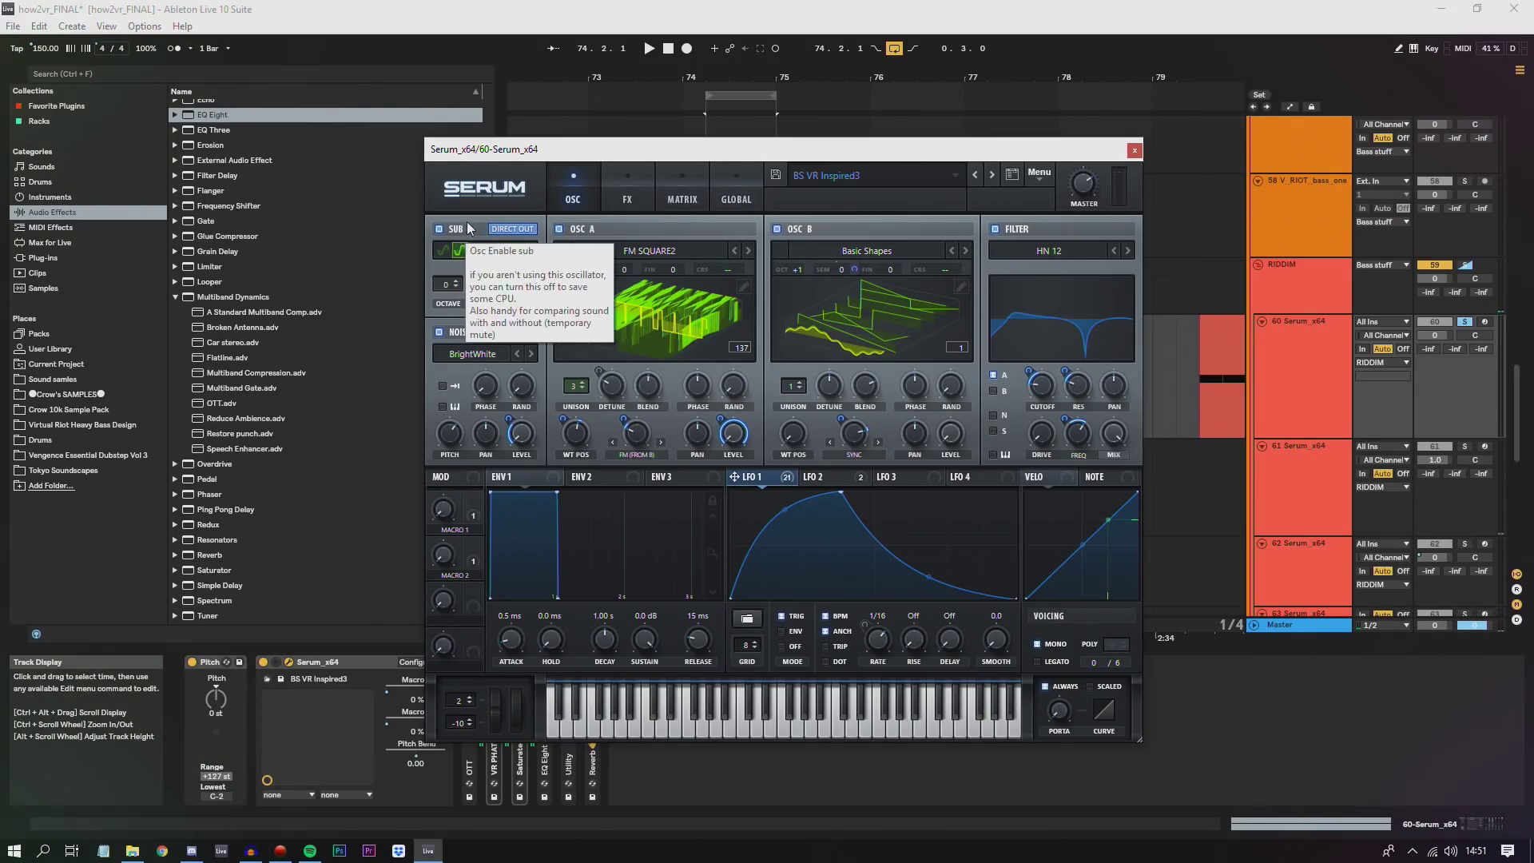
- Review the effects of track 60's Serum, including the Reverb filter type, disable its Delay and close the plug-in window
click(628, 195)
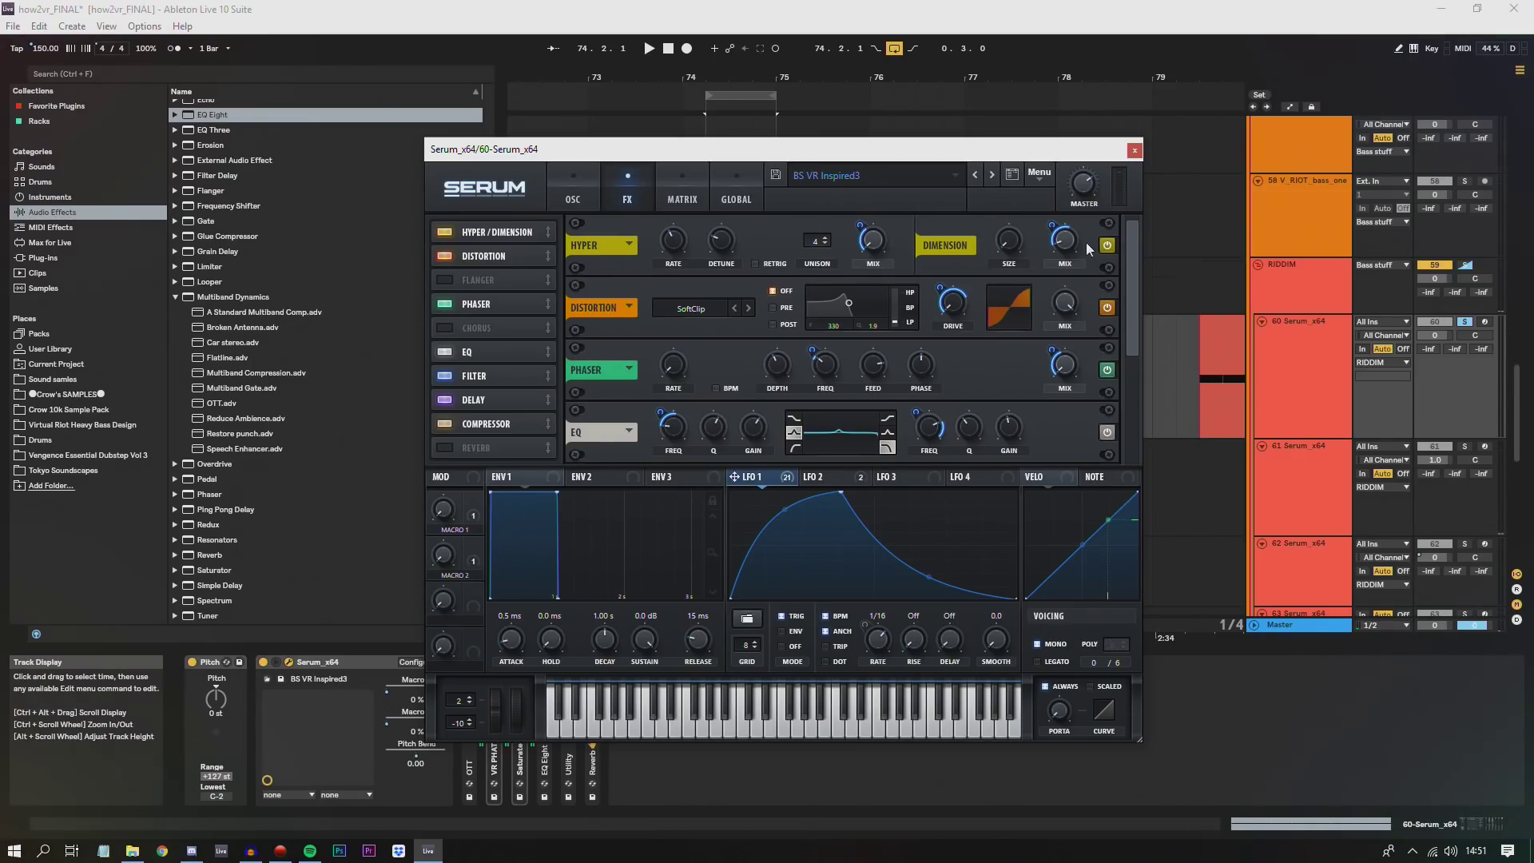
drag(1138, 267, 1134, 376)
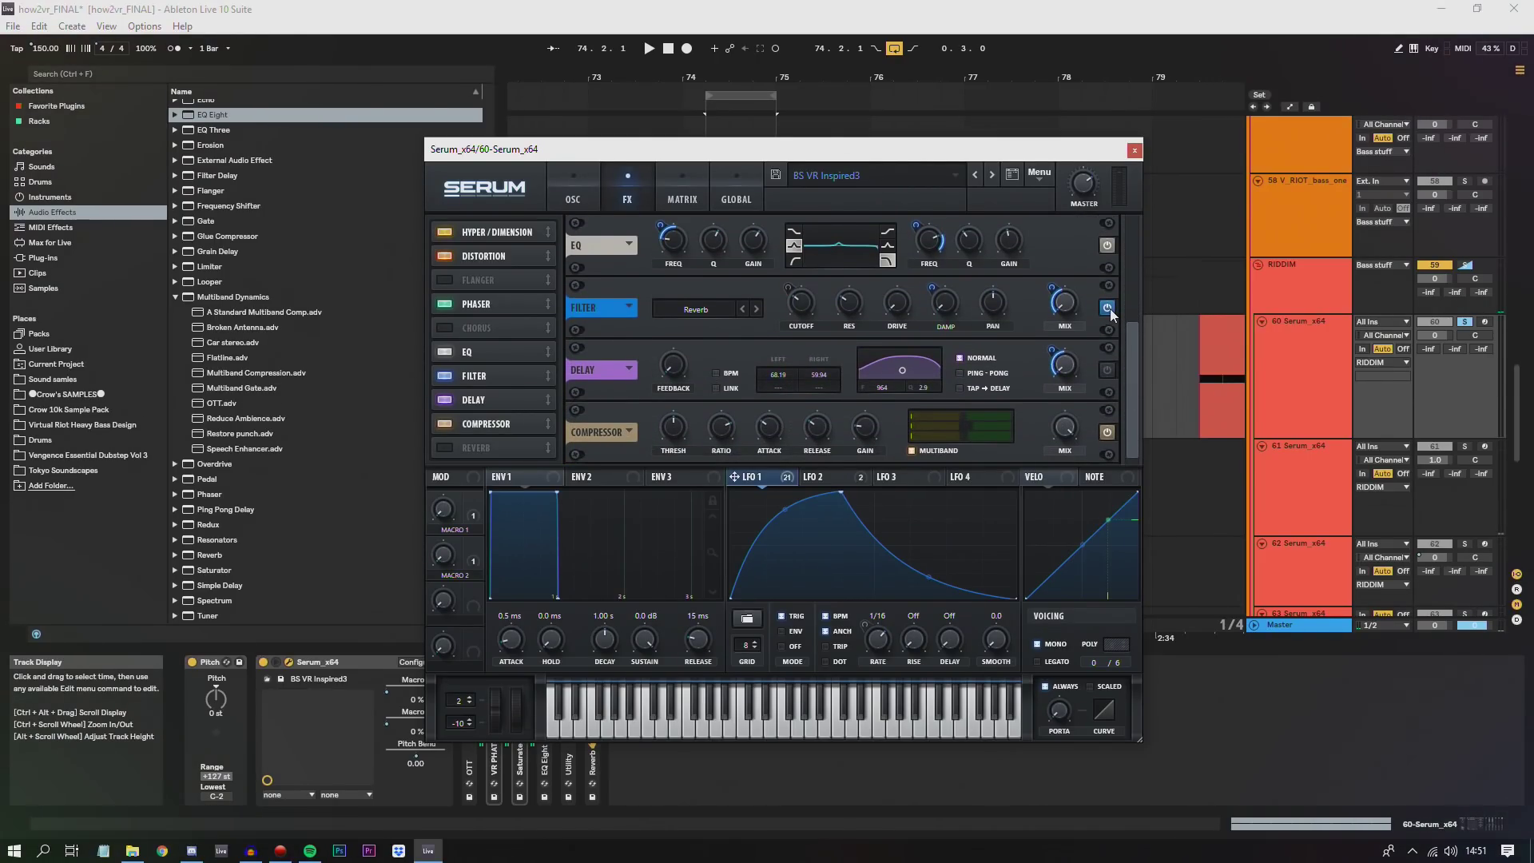
click(696, 309)
mouse_move(703, 380)
click(444, 401)
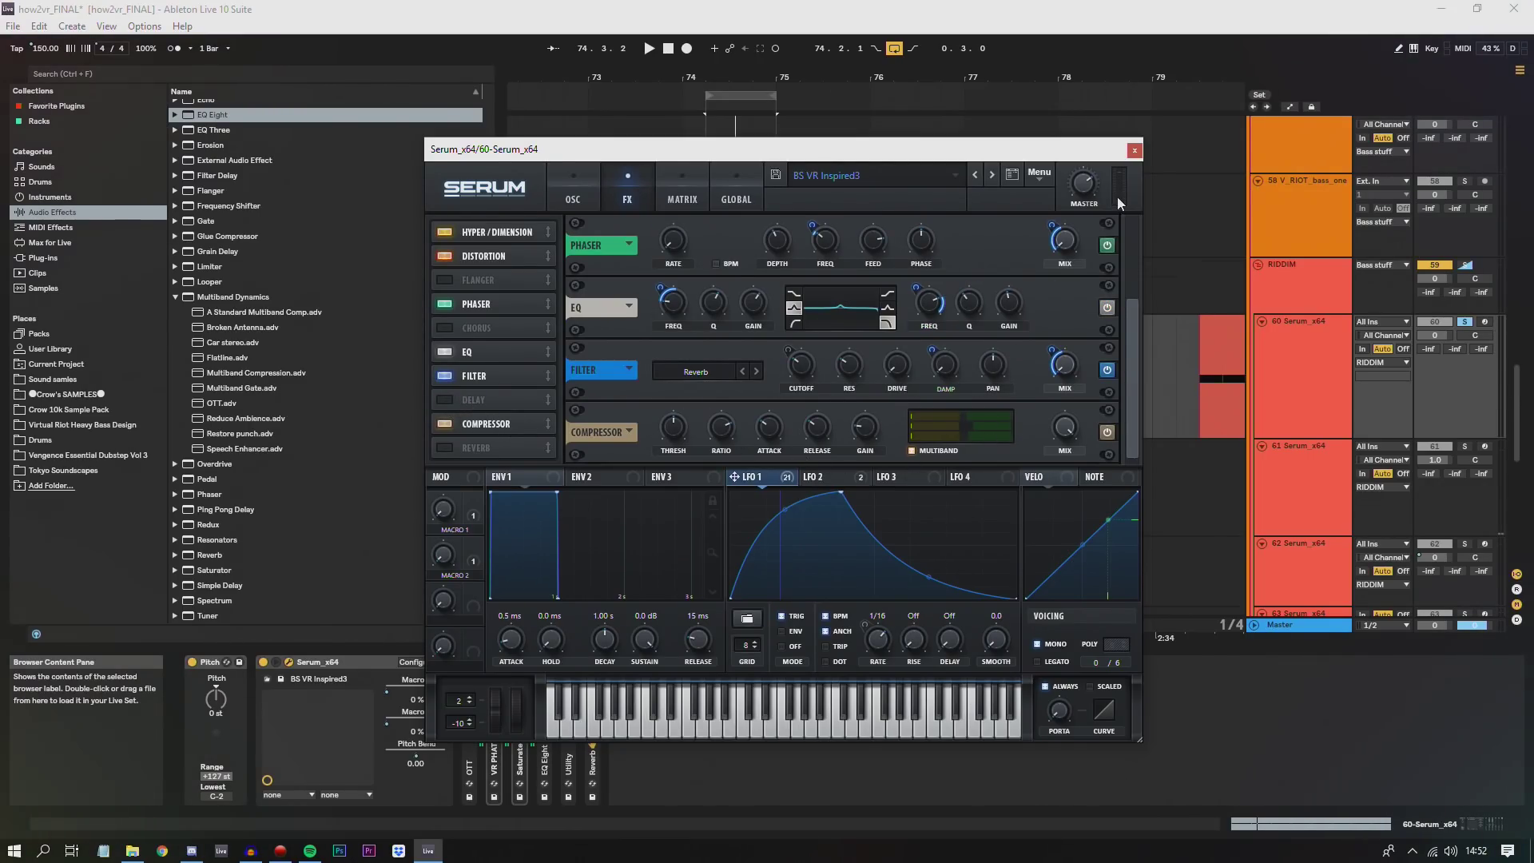
click(1133, 150)
- Inspect the OTT, VR PHAT 4.0, Saturated Hi-end rack and EQ Eight on track 60, folding the expanded ones again
double_click(470, 695)
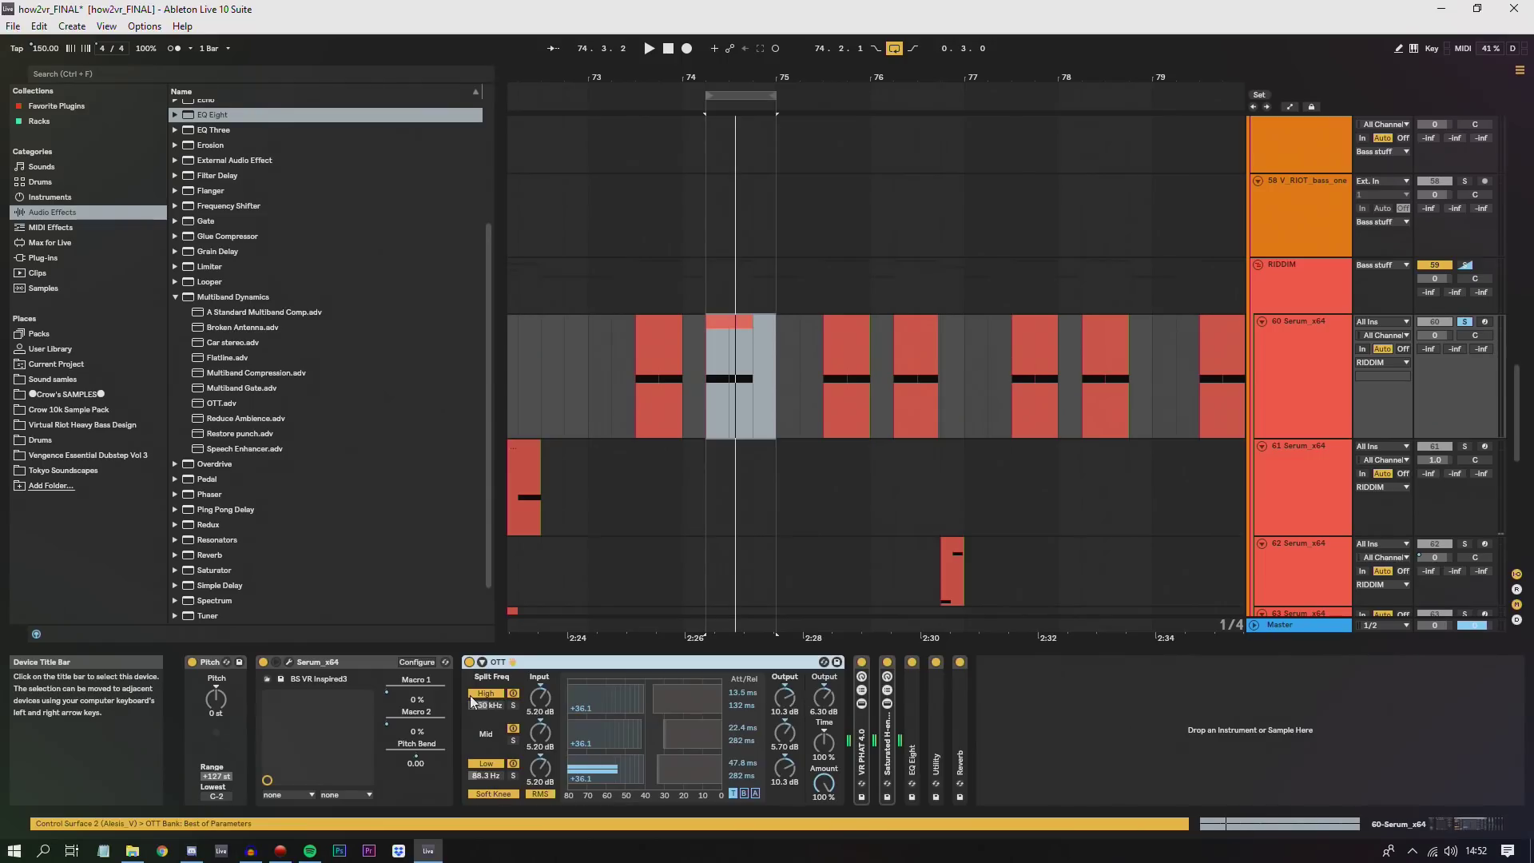
double_click(521, 665)
click(495, 734)
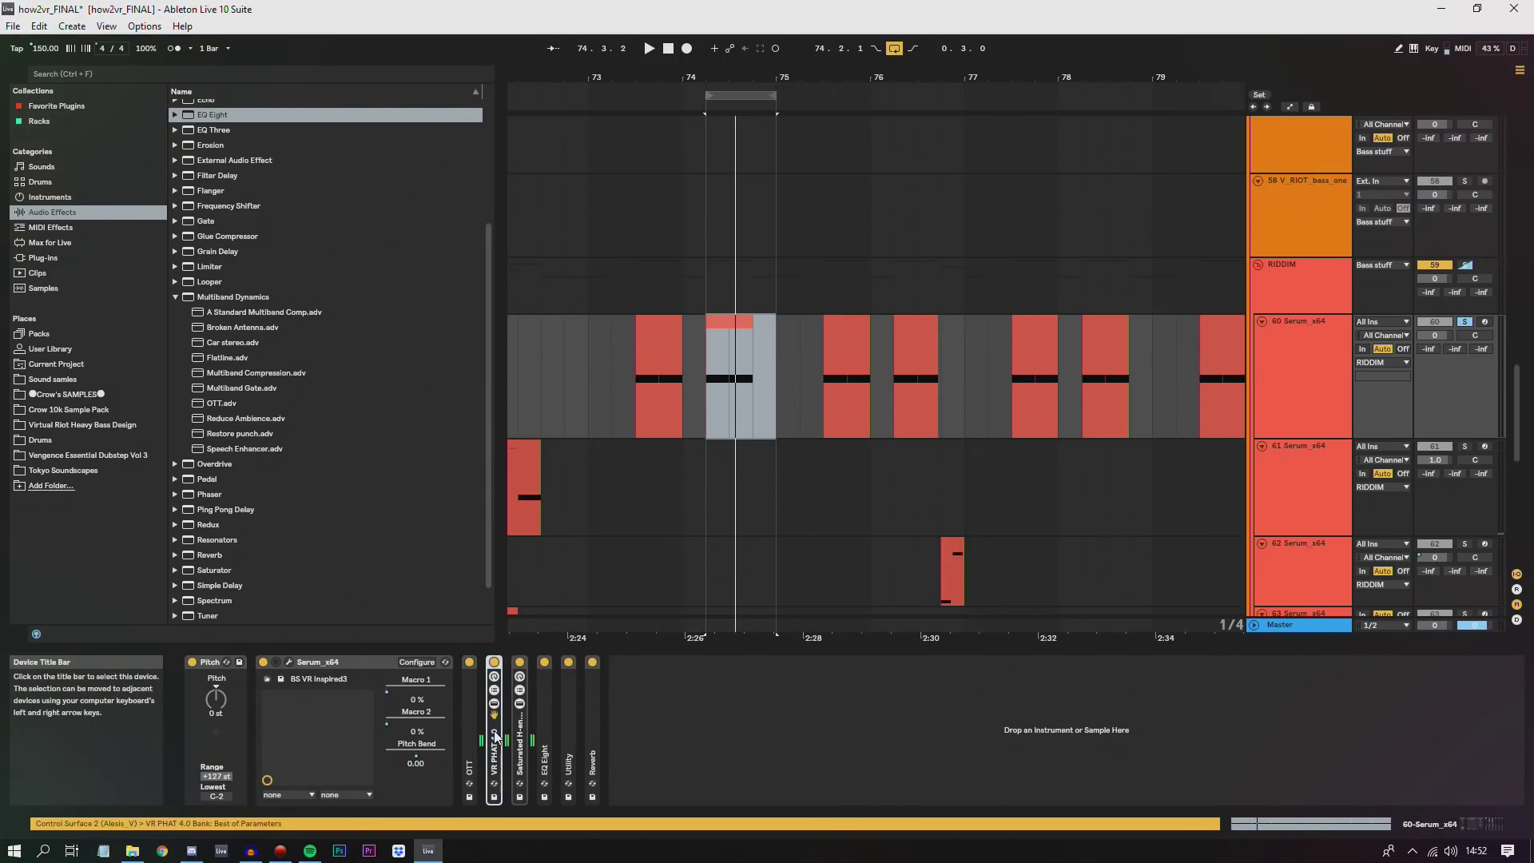
click(518, 759)
double_click(541, 728)
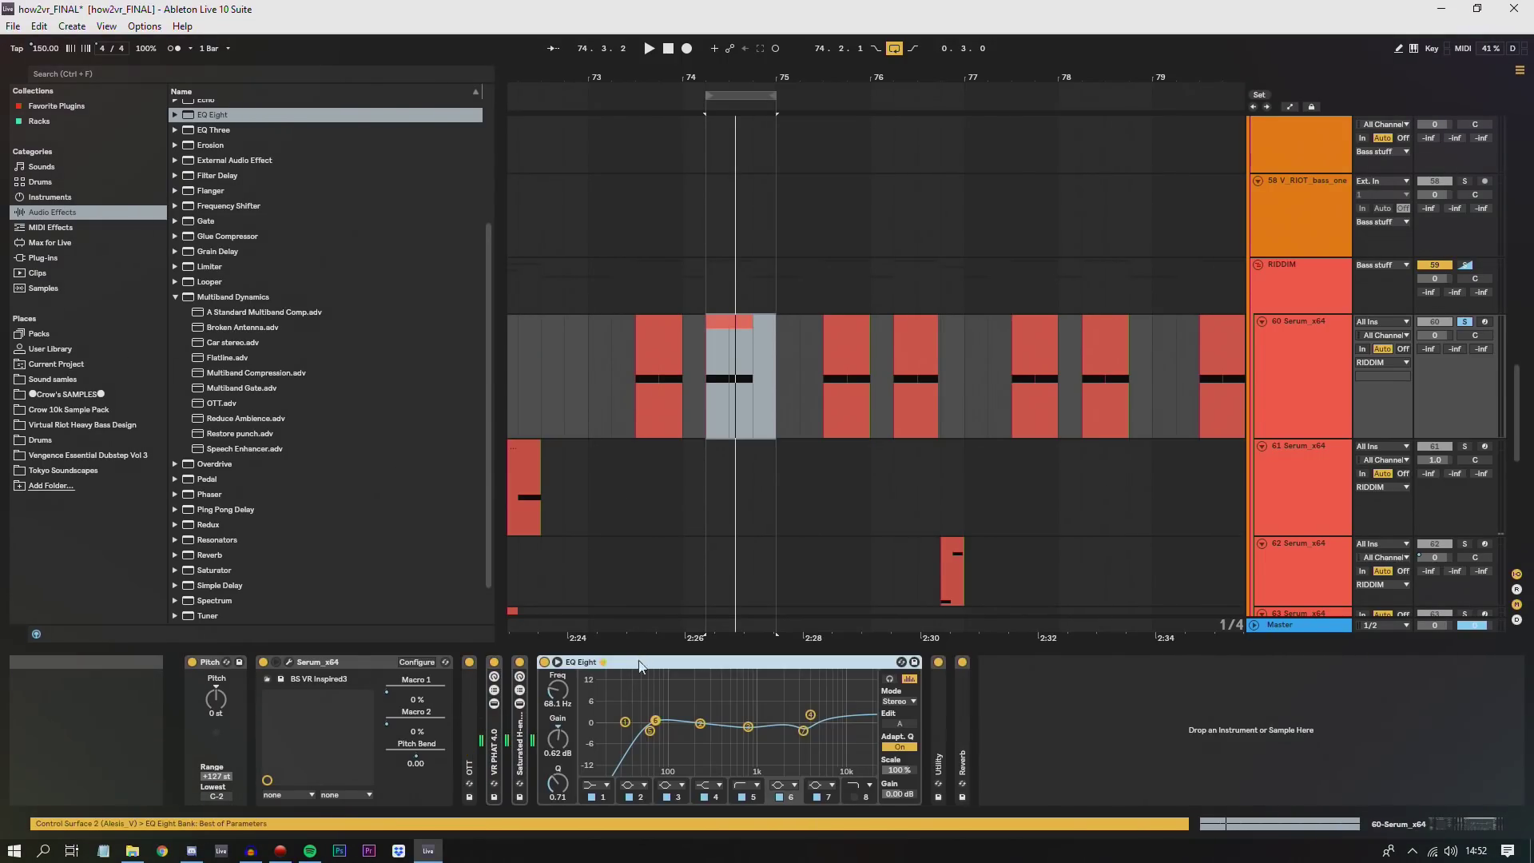
double_click(631, 664)
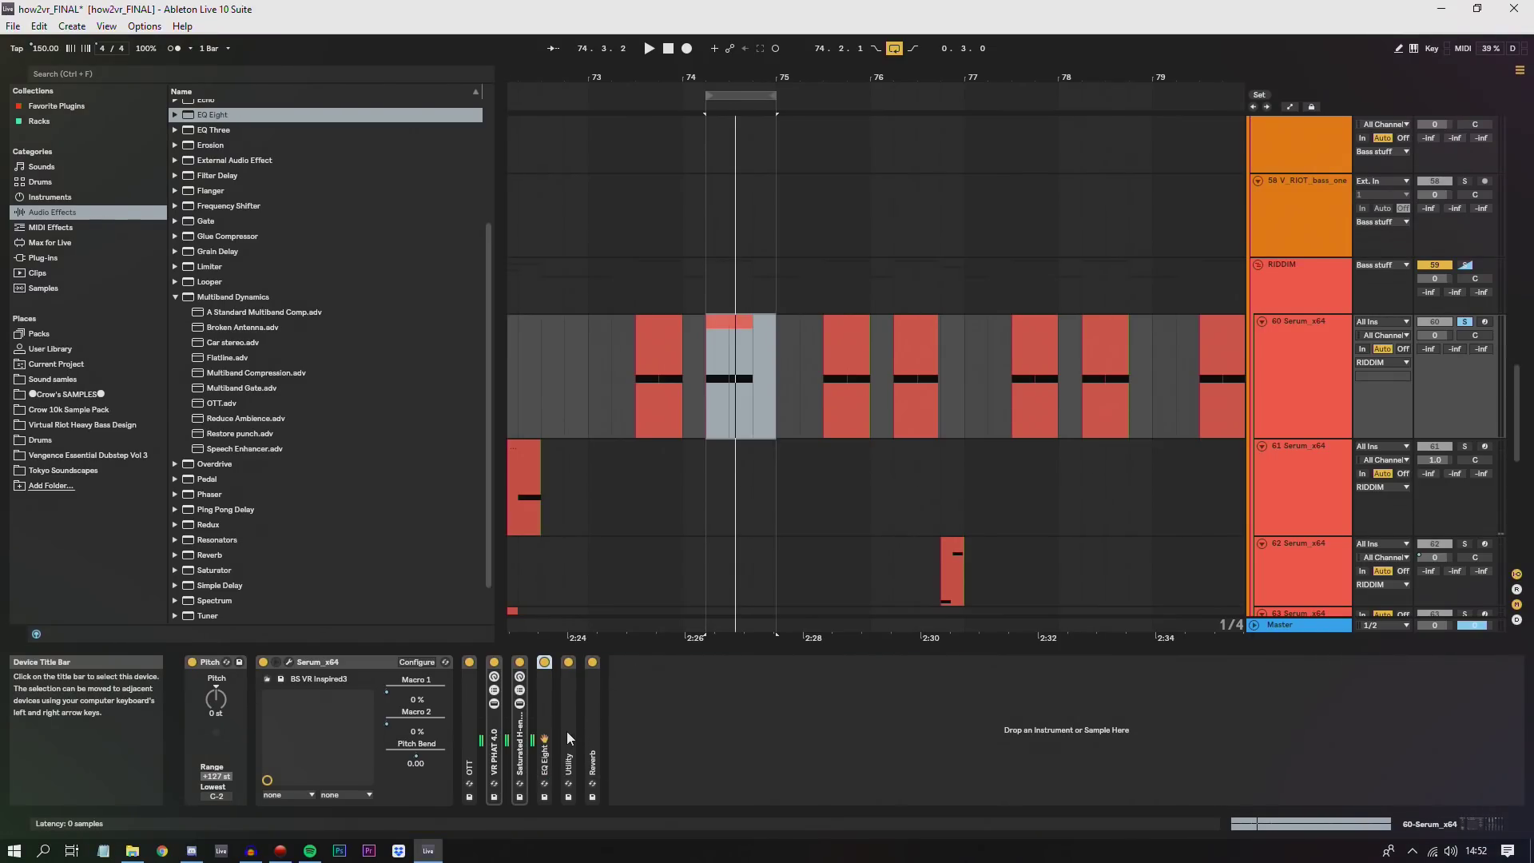
double_click(547, 722)
double_click(628, 662)
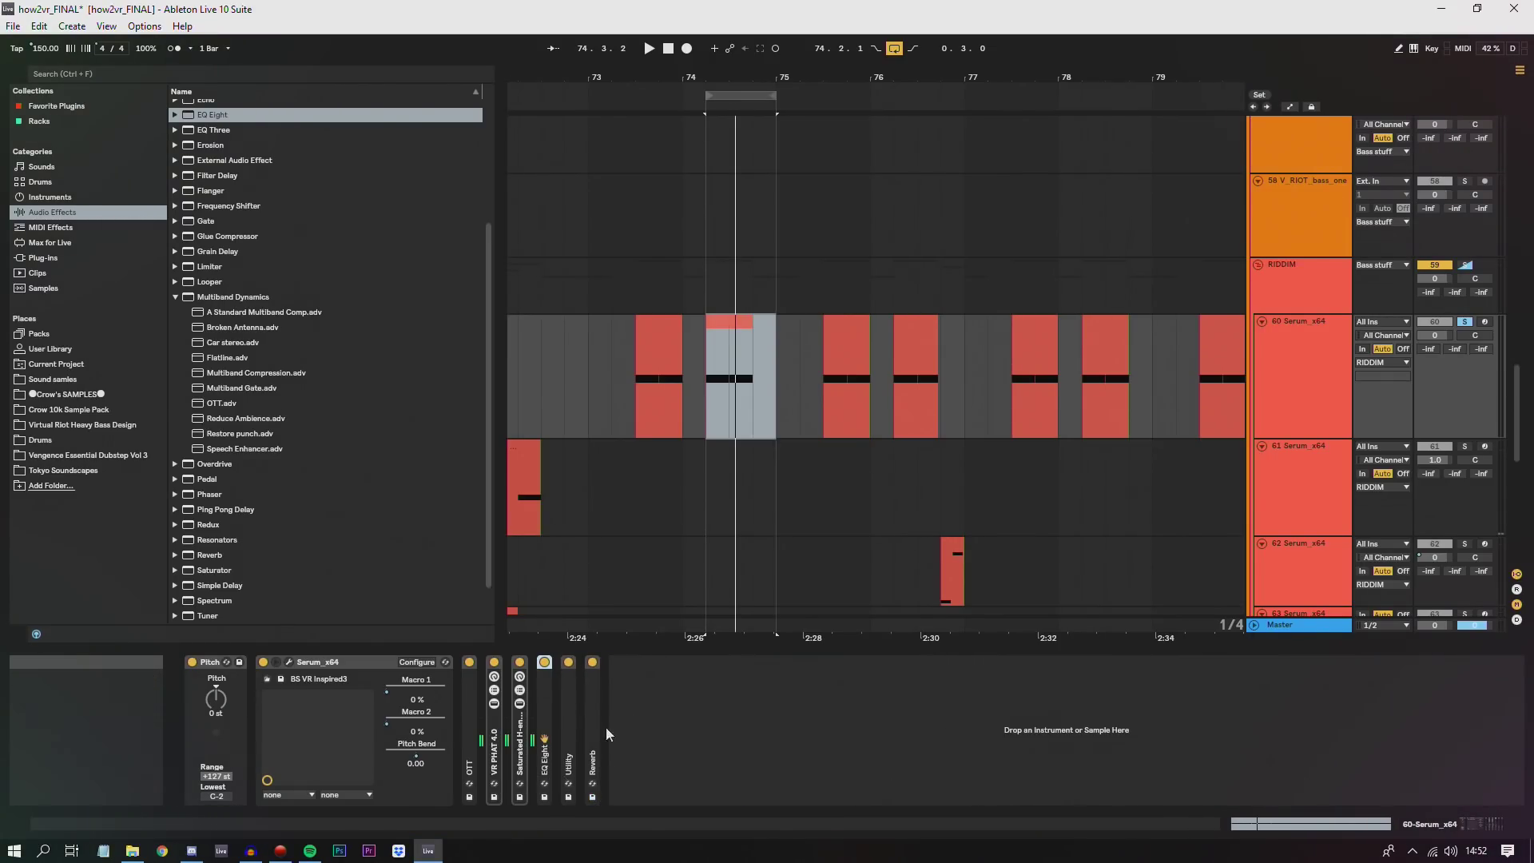
- Inspect the Utility's width and gain on track 60, fold it again and expand the Reverb
double_click(564, 726)
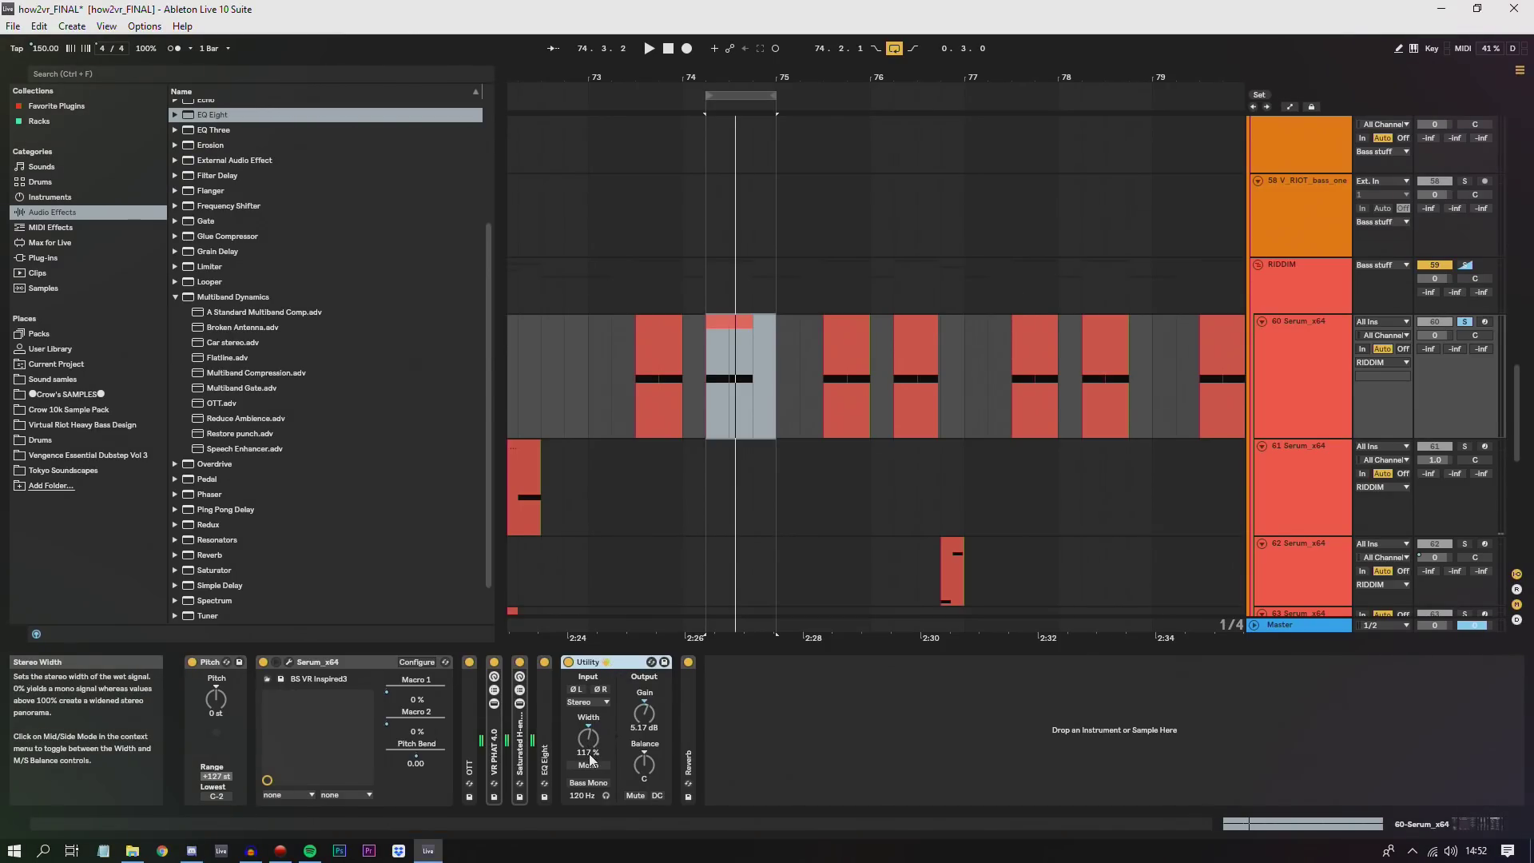
double_click(611, 662)
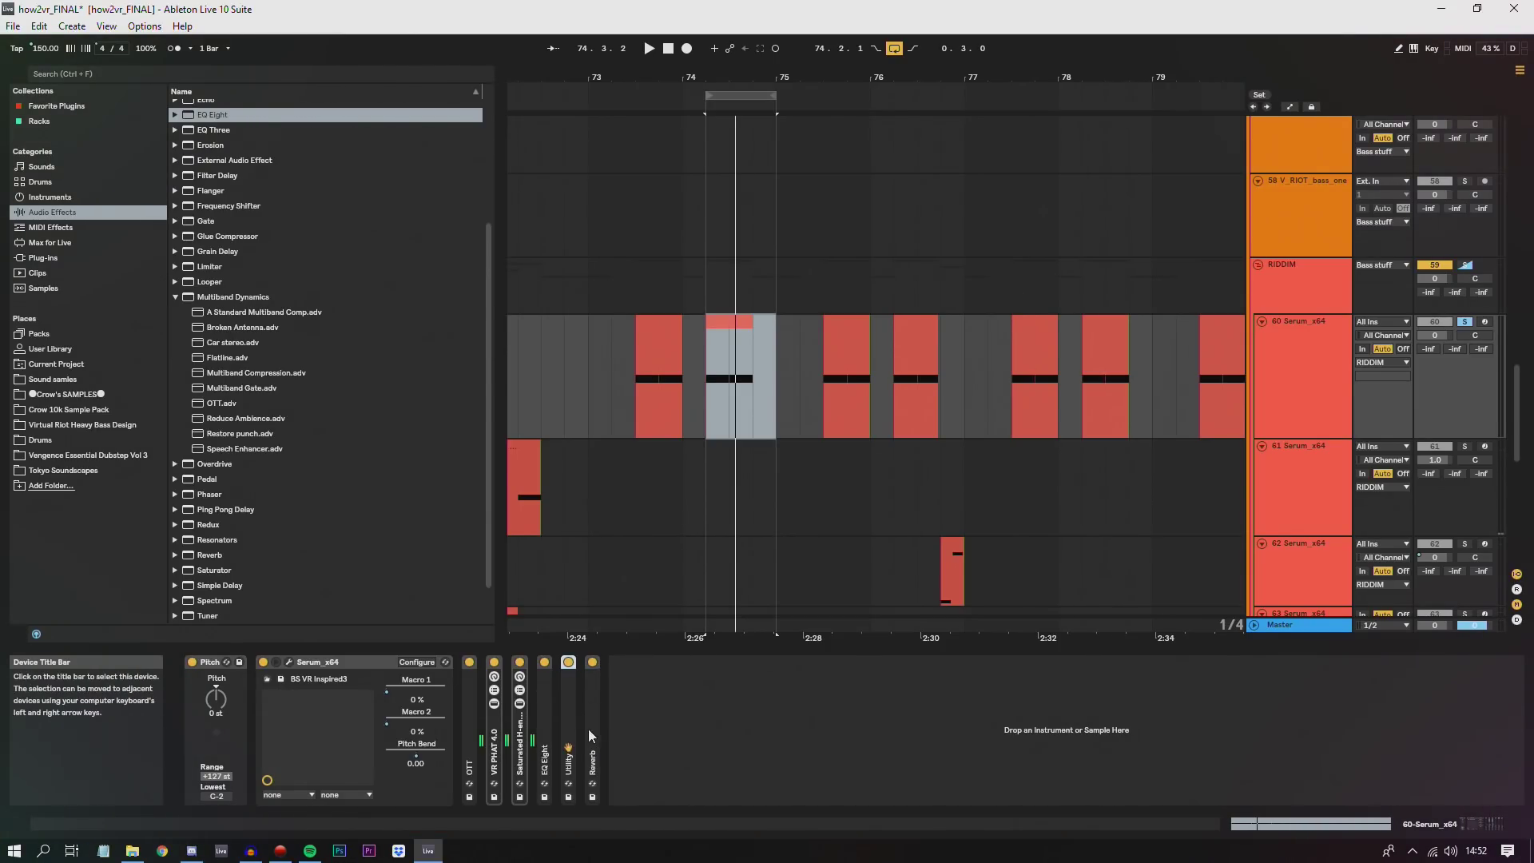
double_click(591, 727)
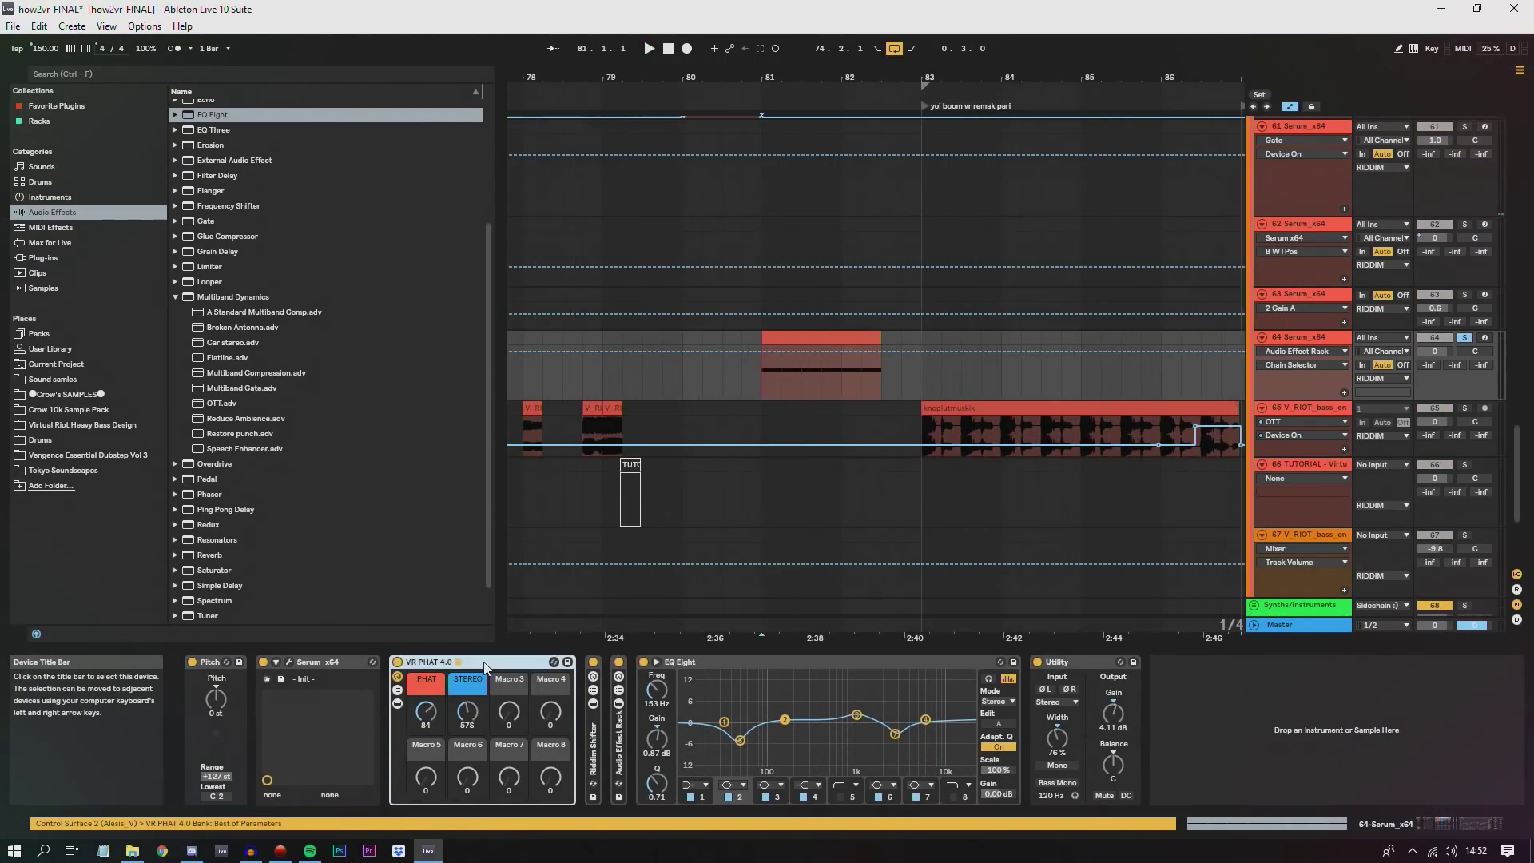
- Fold VR PHAT 4.0, EQ Eight and Utility on track 64 and play its clip from bar 81
double_click(540, 663)
double_click(558, 662)
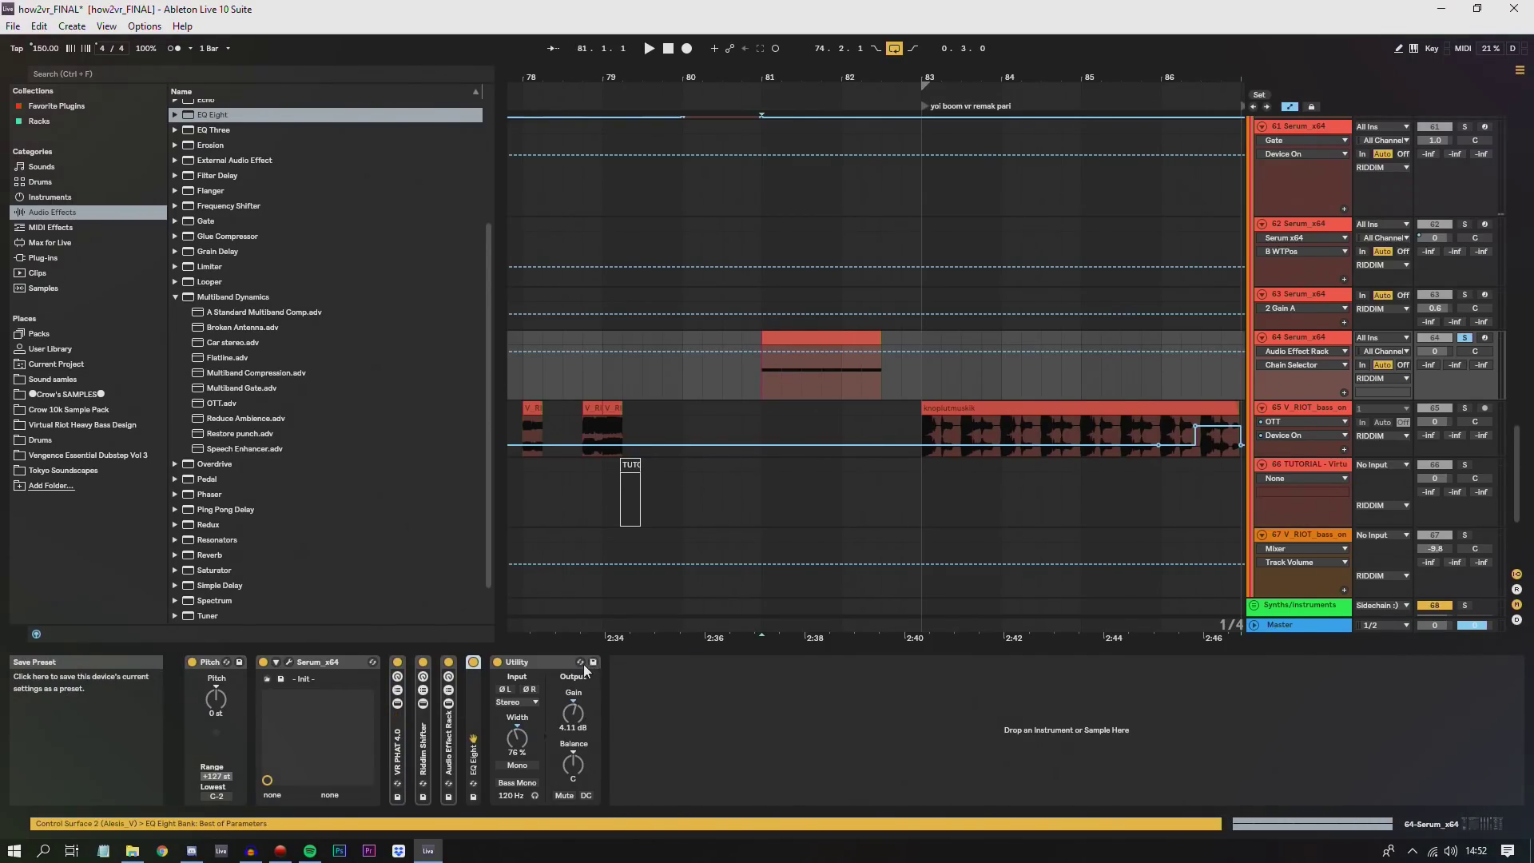
double_click(545, 663)
click(764, 376)
key(space)
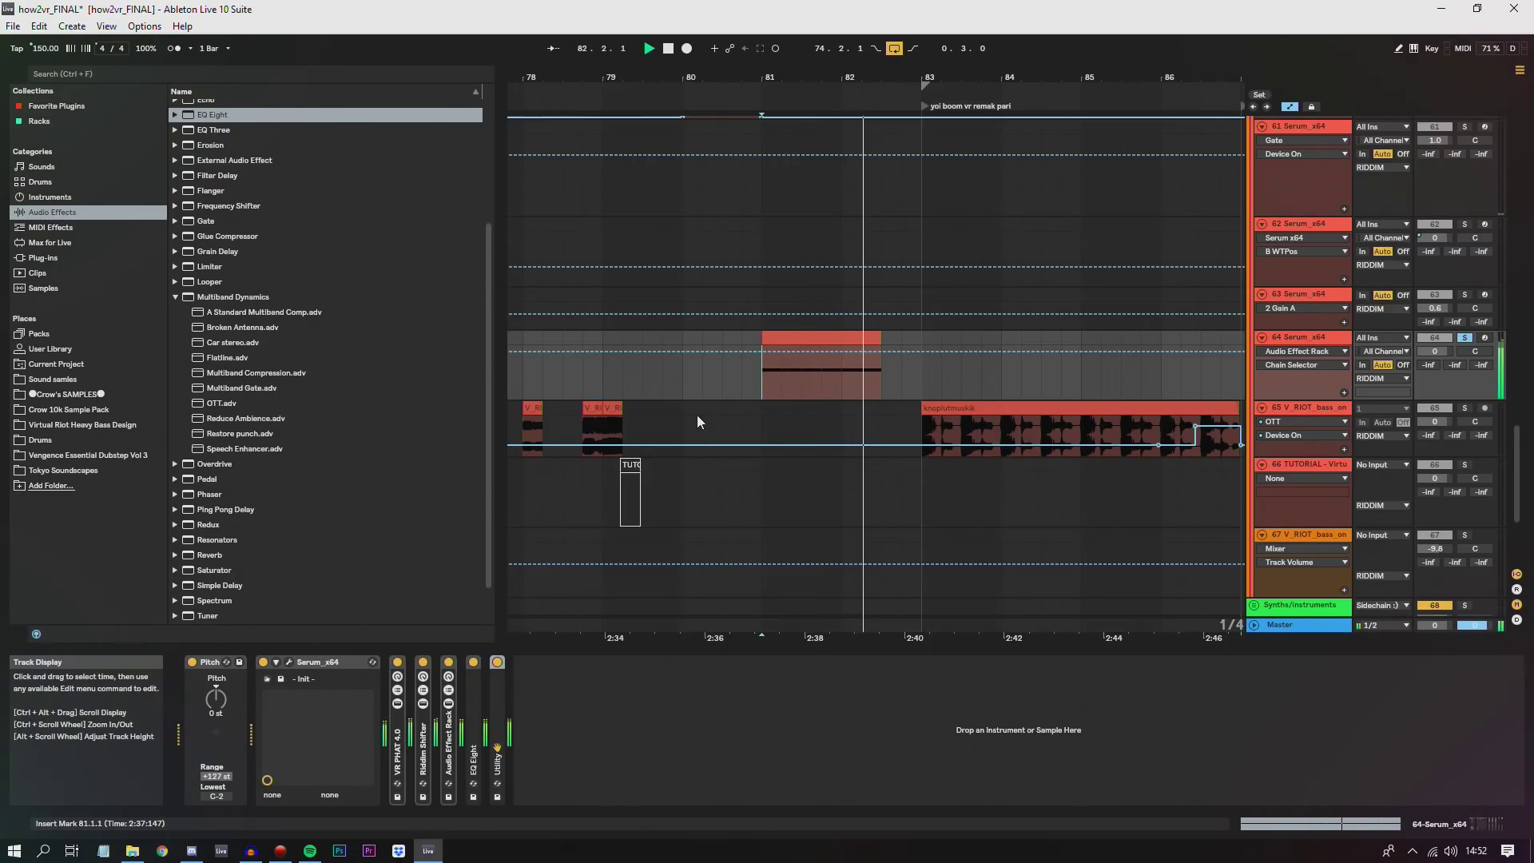
- Open track 64's Serum and examine oscillator A's Dinosaurs wavetable, random phase and unison blend
click(290, 662)
drag(3, 174, 849, 90)
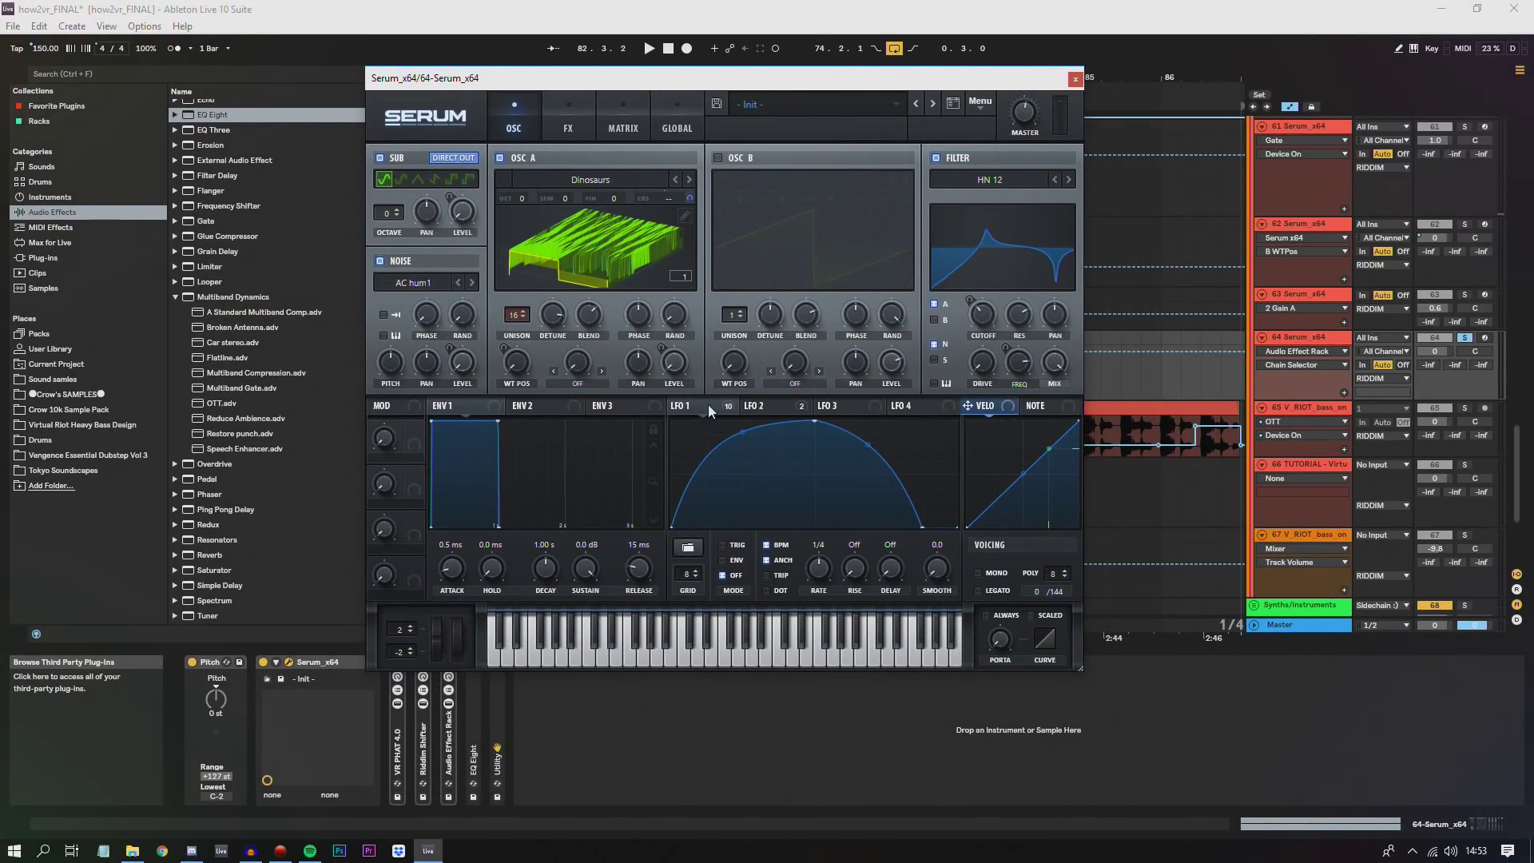
click(670, 314)
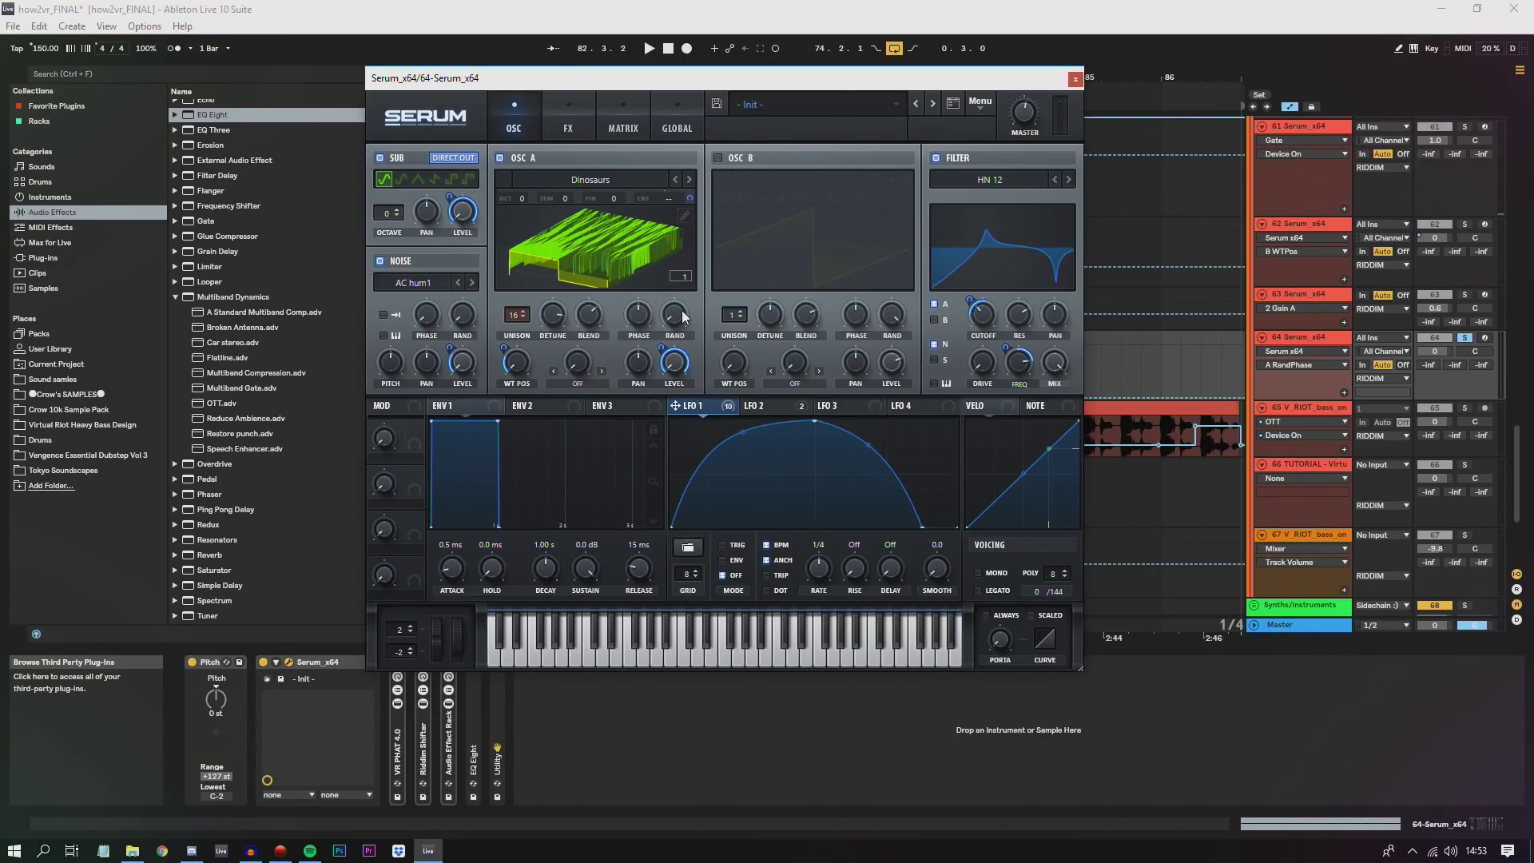
mouse_move(683, 315)
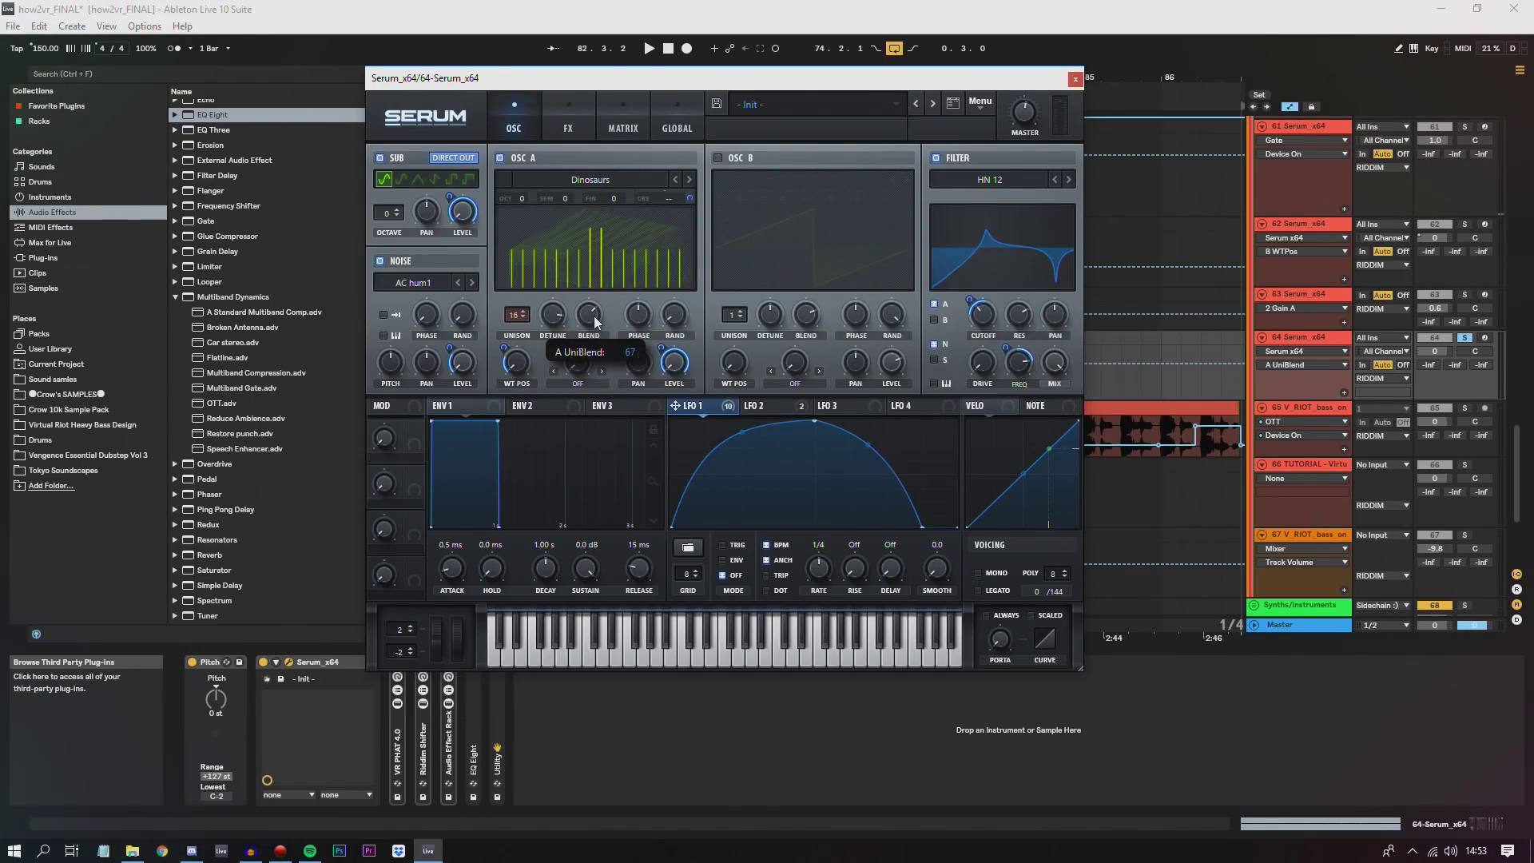
mouse_move(588, 322)
drag(586, 316, 593, 317)
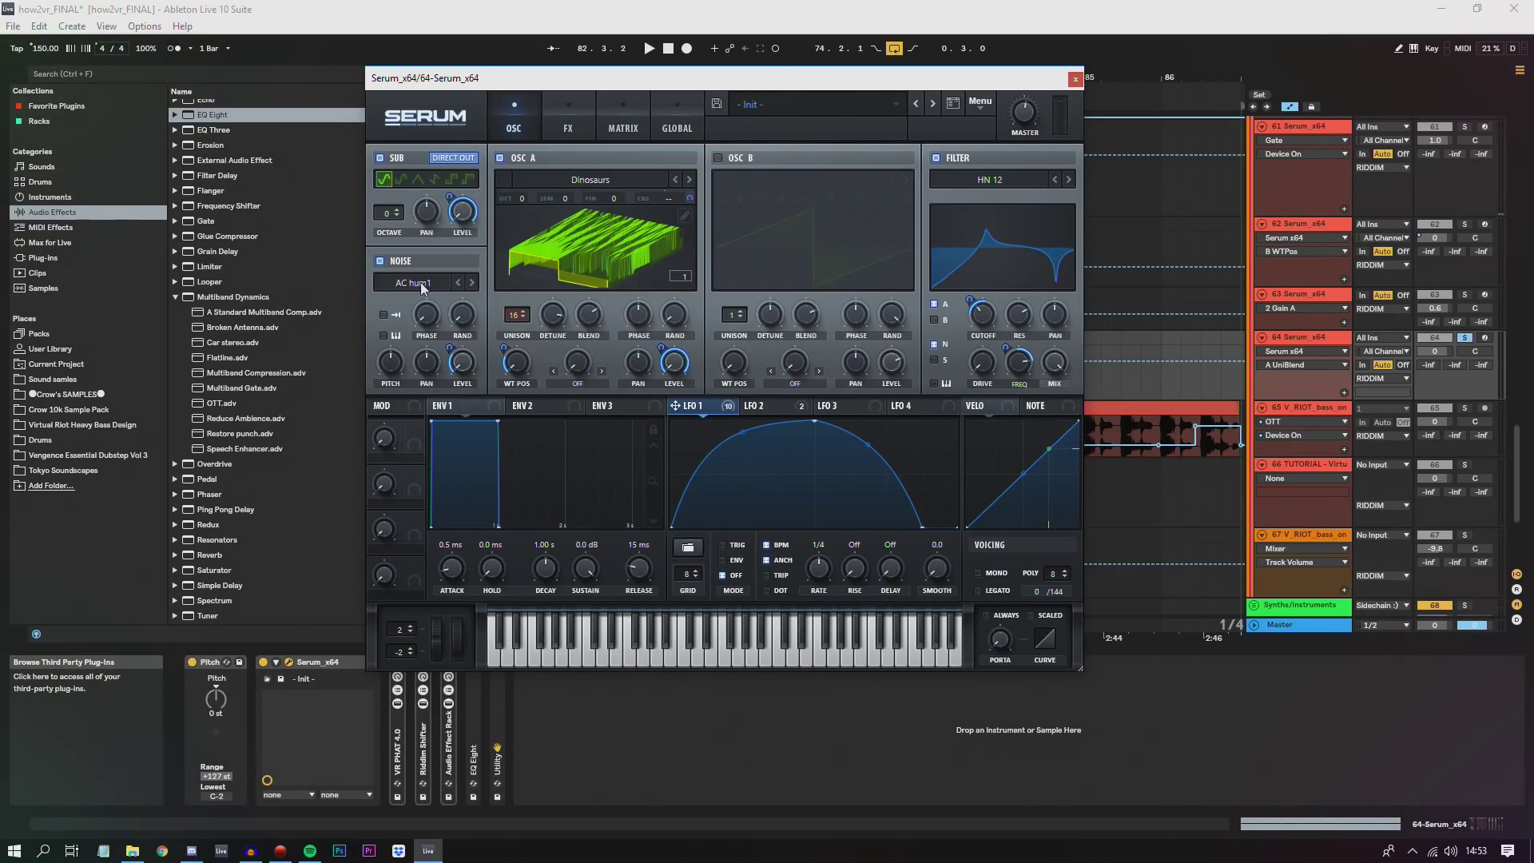
- Check the noise source folders in track 64's Serum and review its effects from Distortion down to the Filter
click(464, 281)
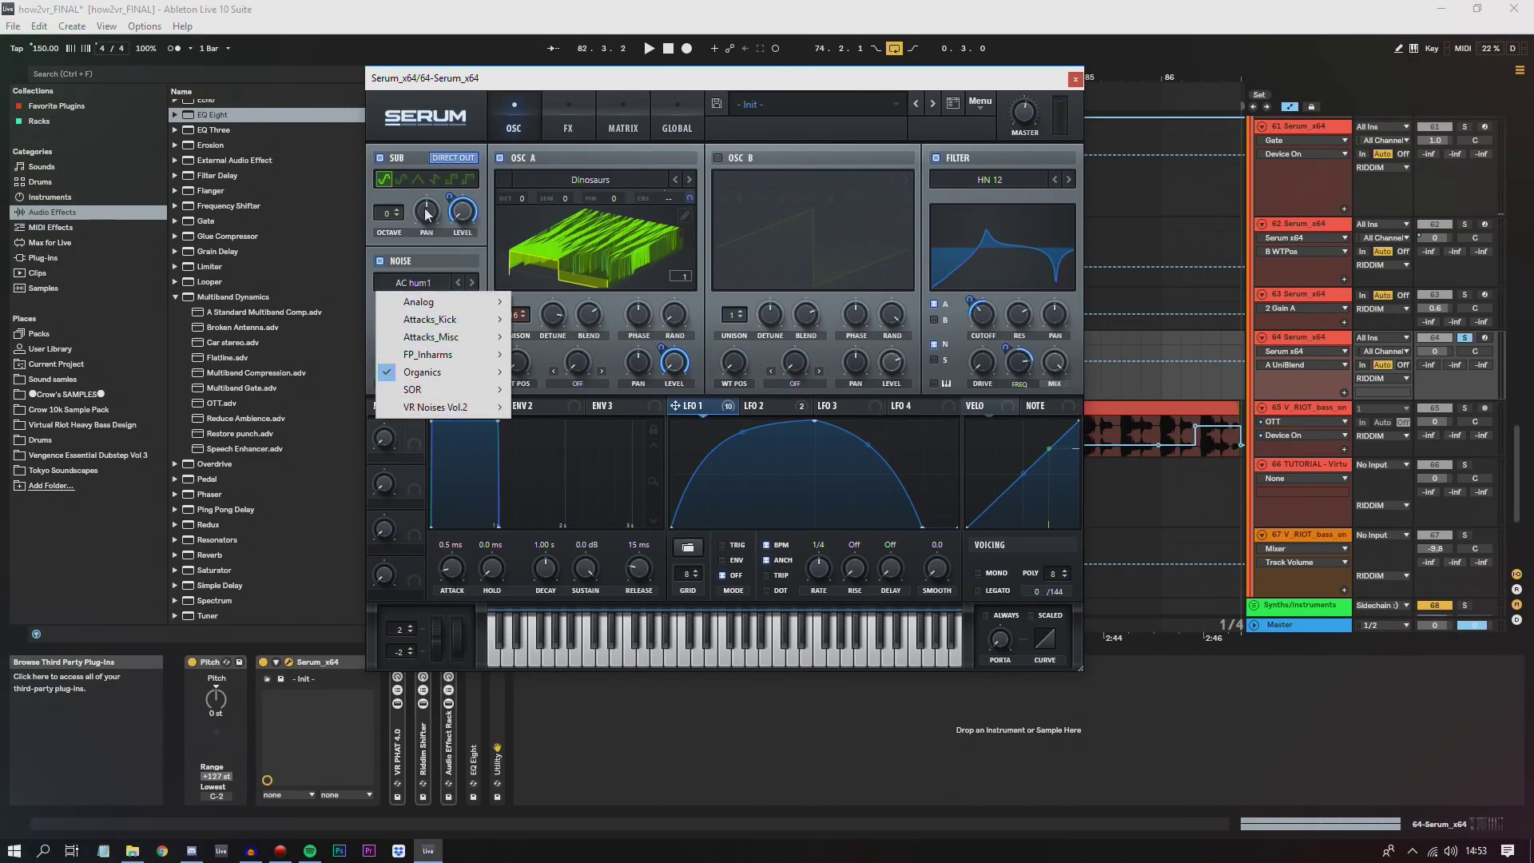
click(419, 156)
click(567, 128)
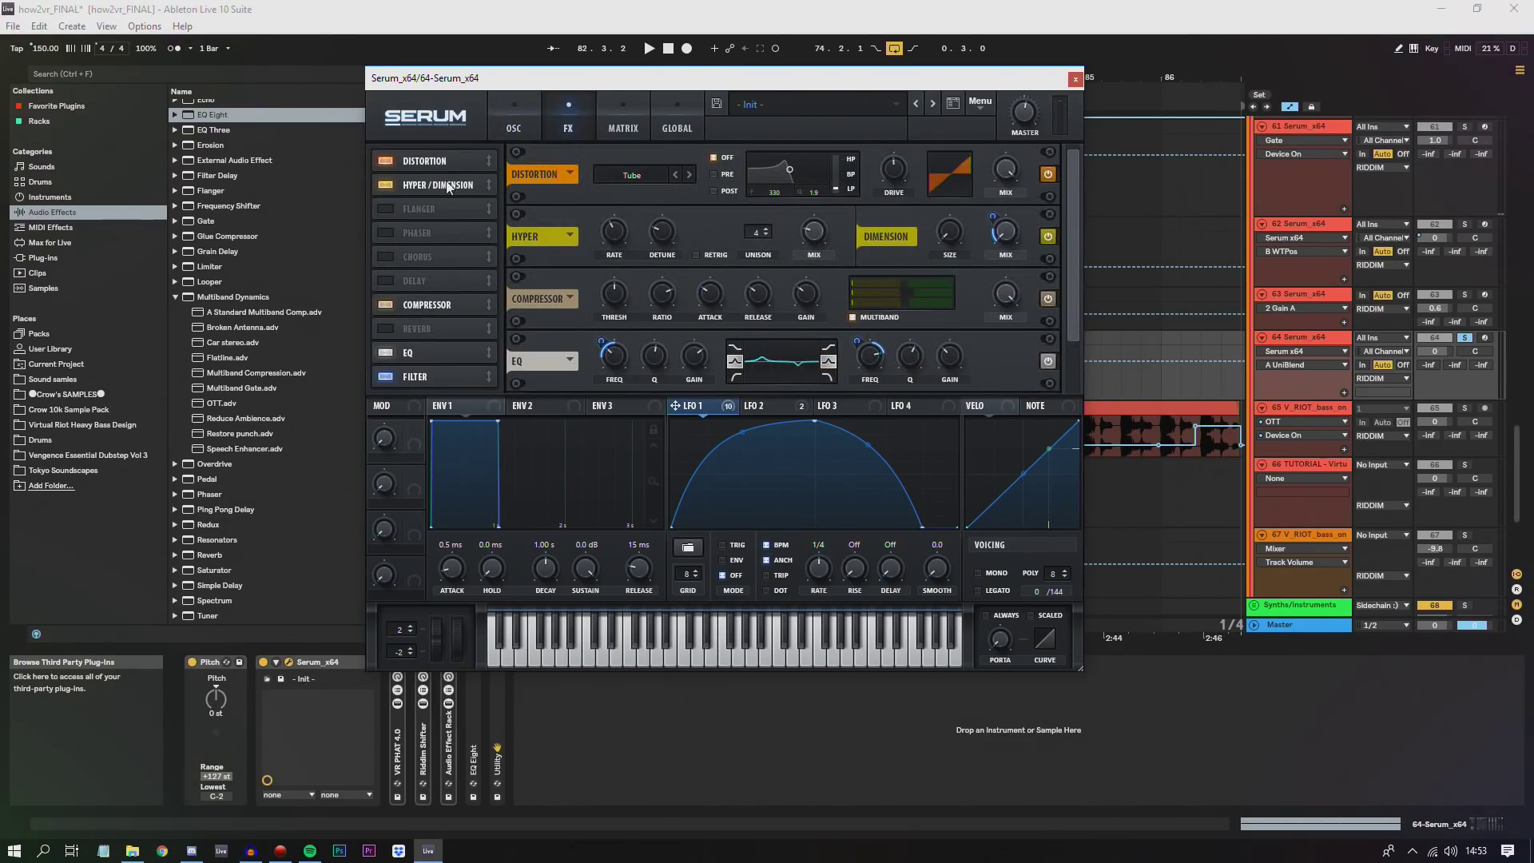
drag(1077, 198, 1074, 270)
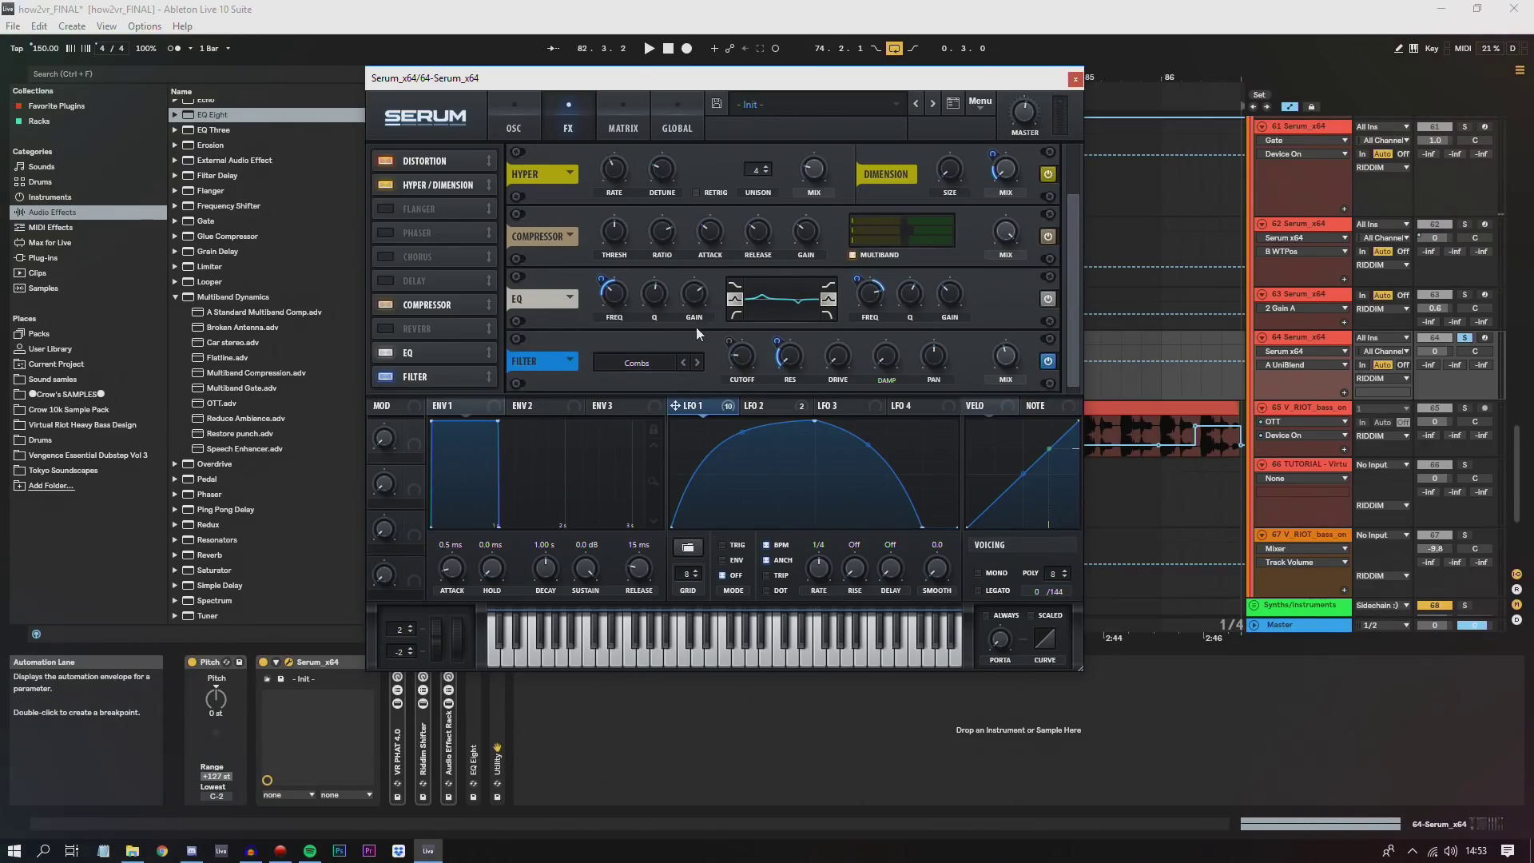
- Play track 64 while toggling Serum's Combs filter effect and close the plug-in window
key(space)
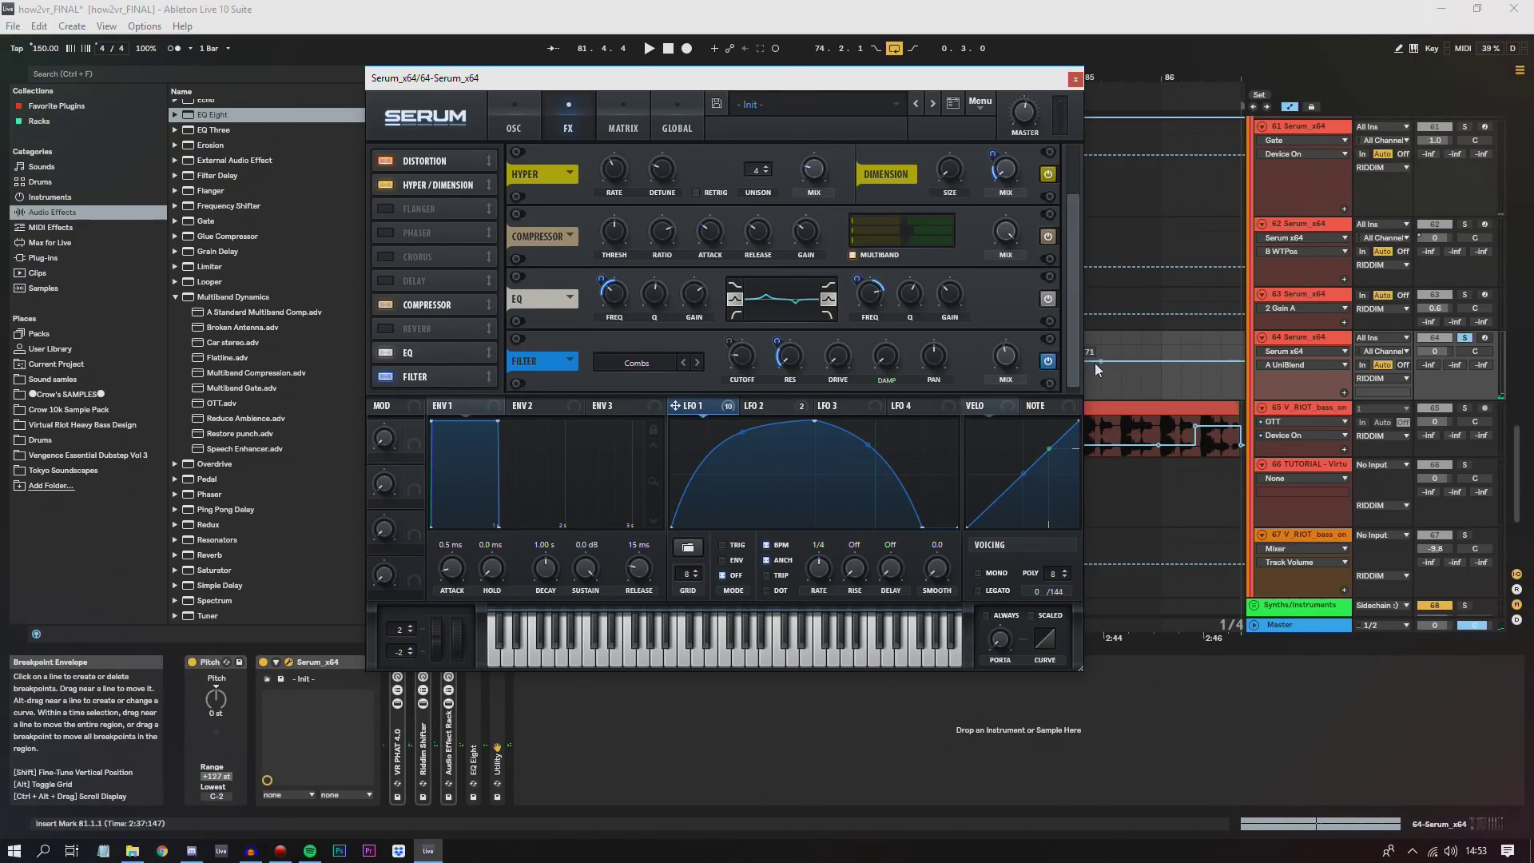
click(1047, 361)
key(space)
click(1076, 78)
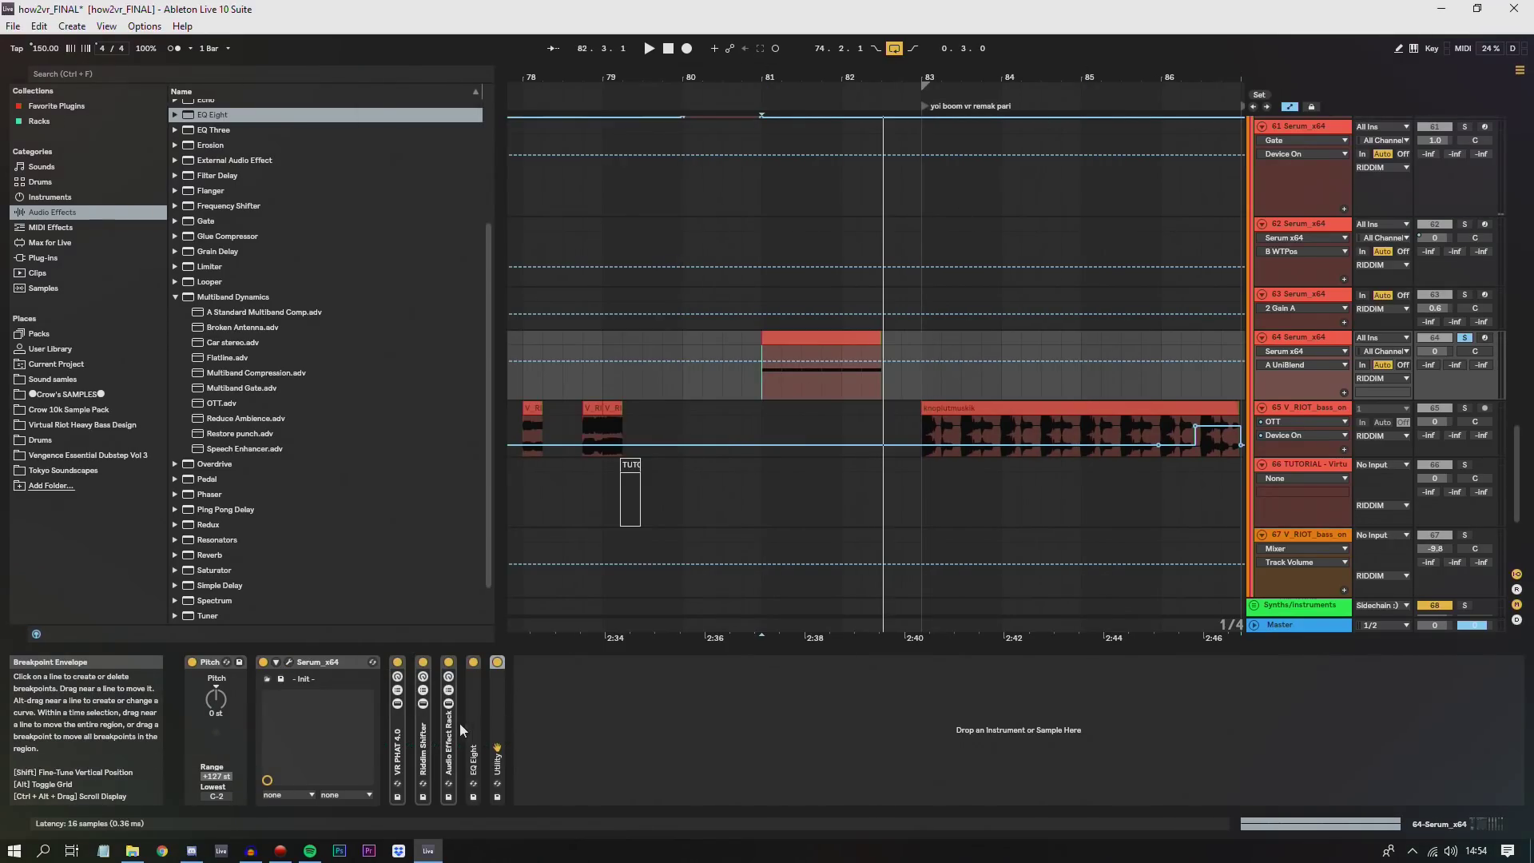
- Expand the Riddim Shifter on track 64, audition Freq fine at 0 Hz, set it to -8.61 Hz and fold the rack
click(402, 746)
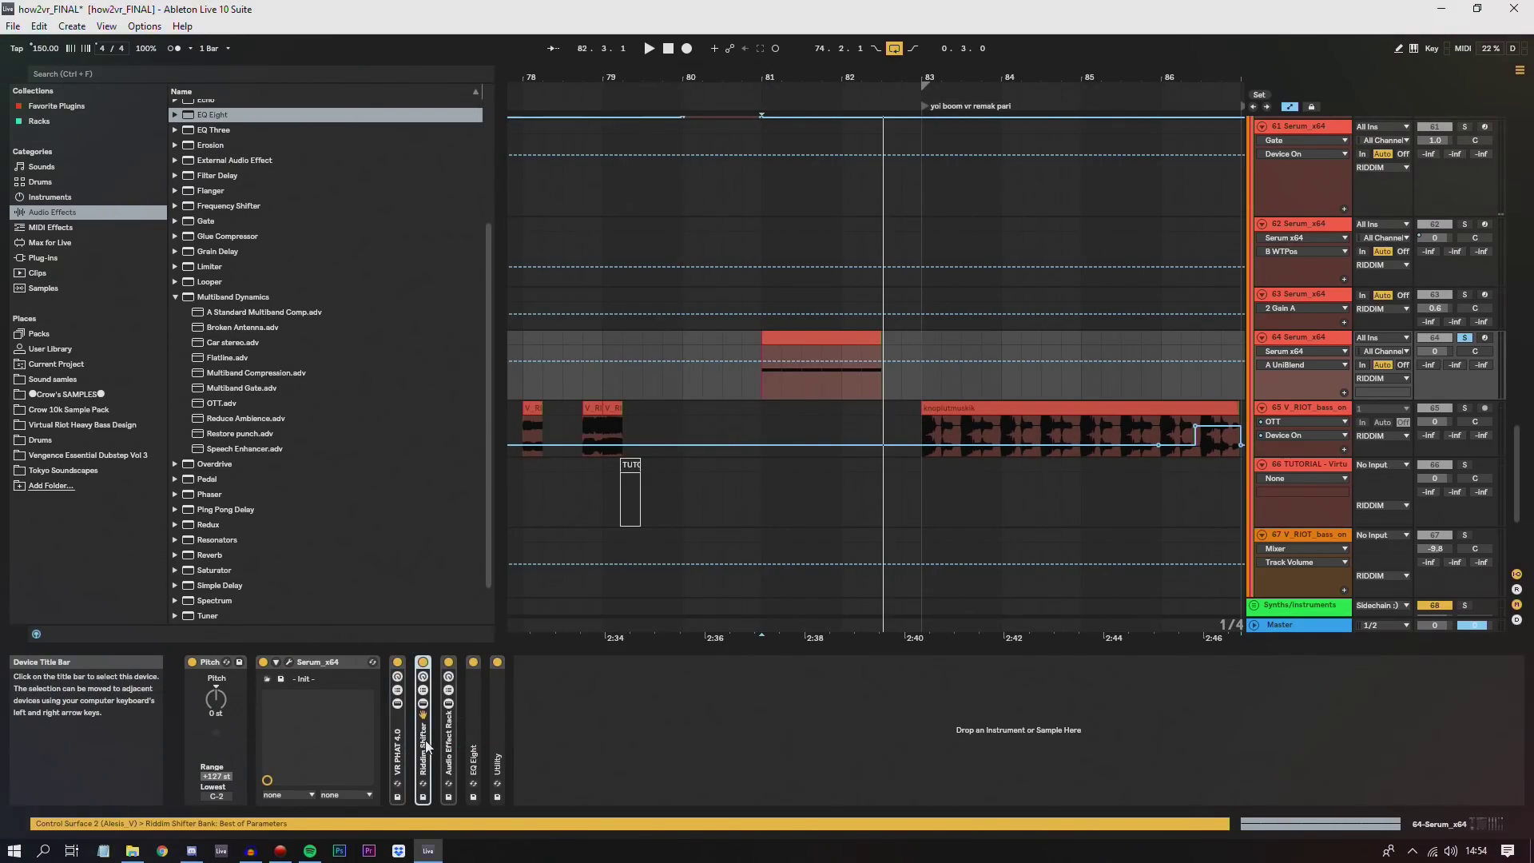
double_click(423, 747)
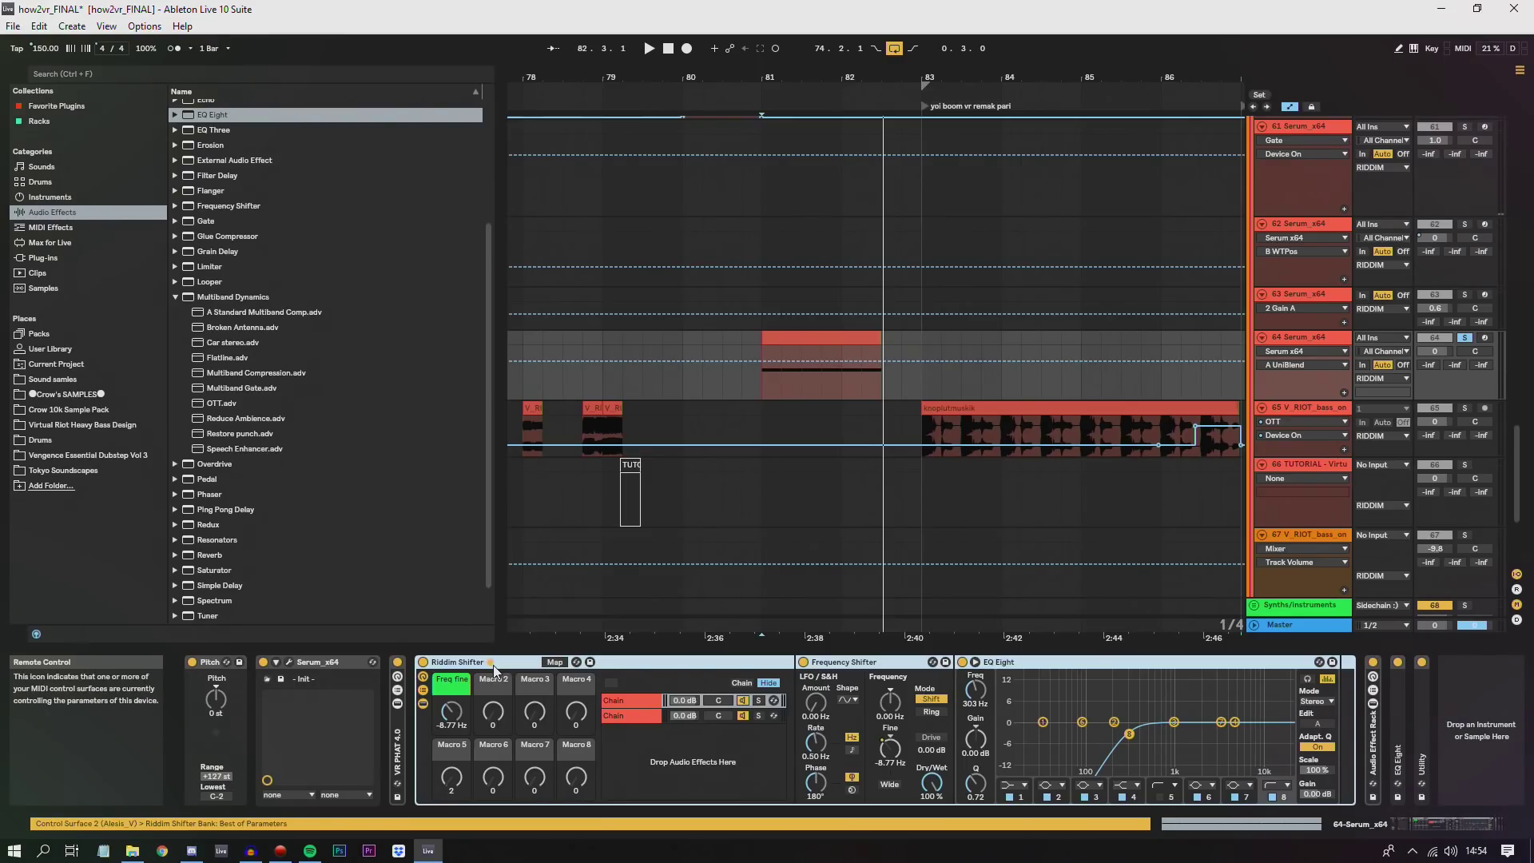
key(space)
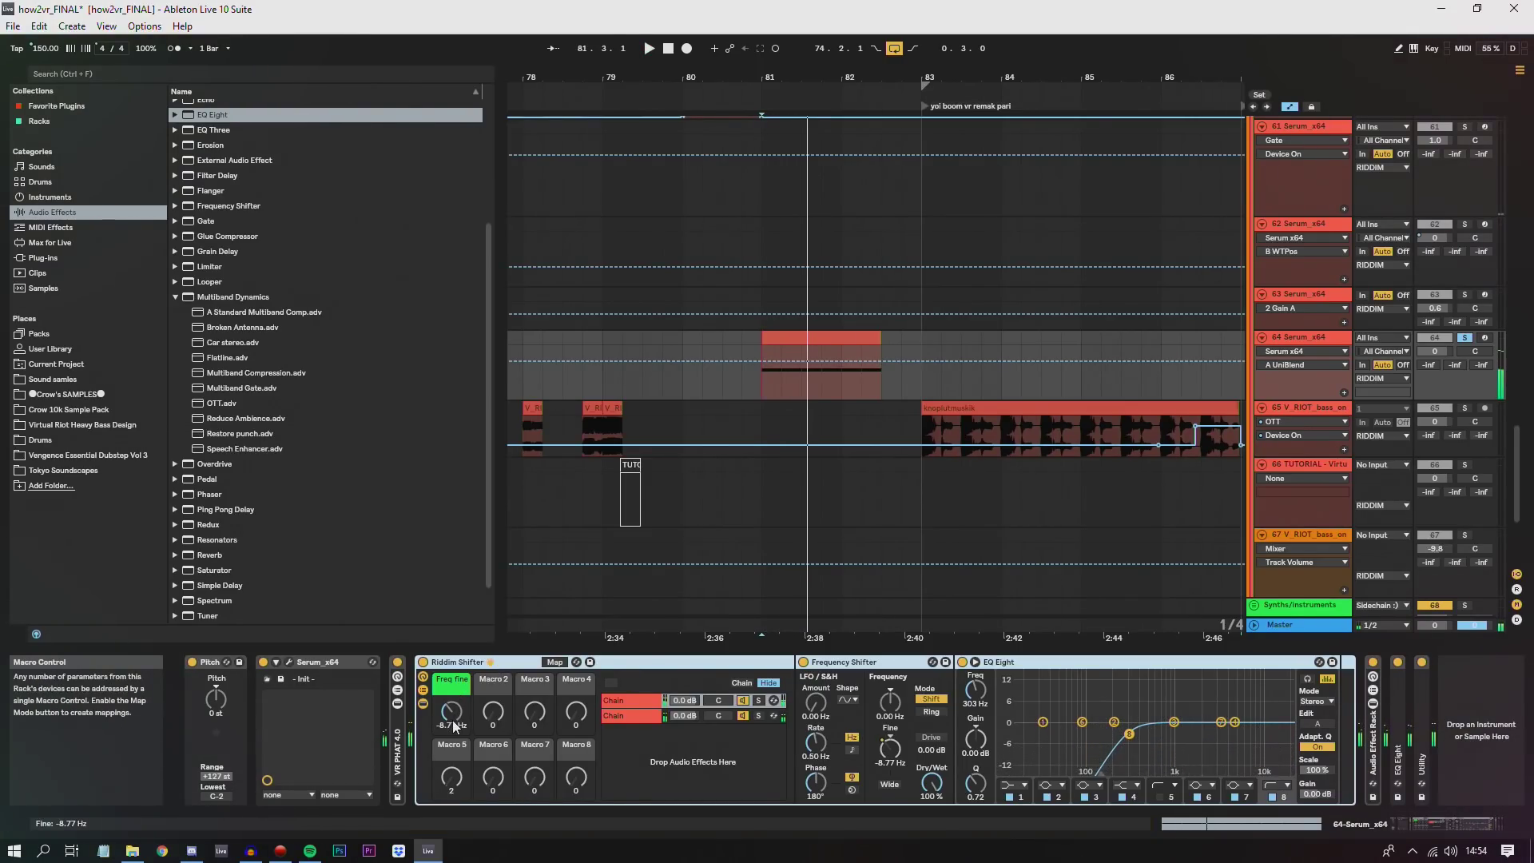
drag(451, 711, 451, 697)
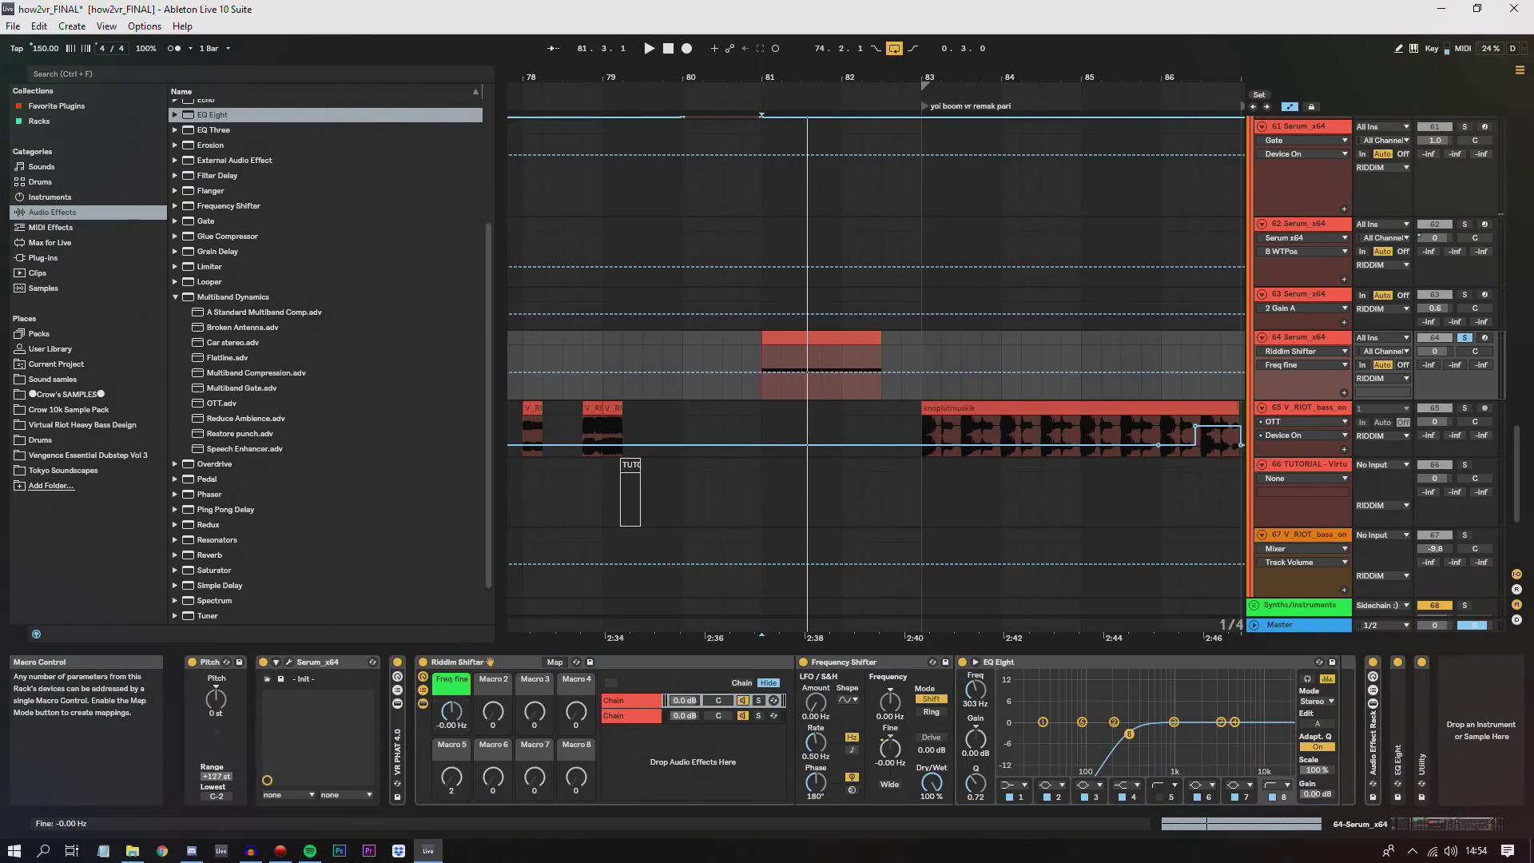
key(space)
drag(458, 719, 458, 767)
drag(452, 709, 451, 719)
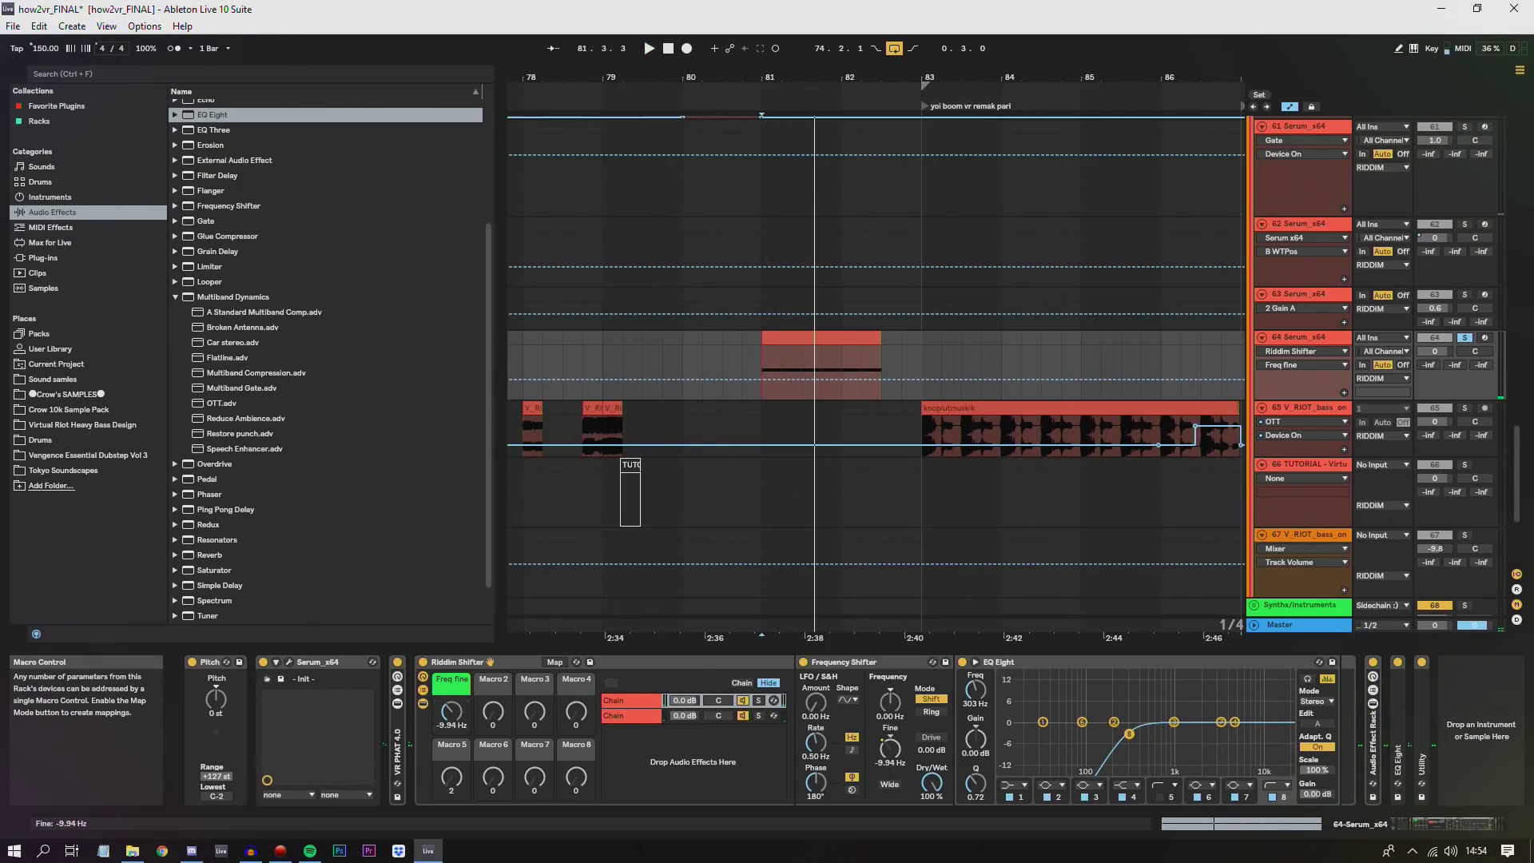
click(467, 664)
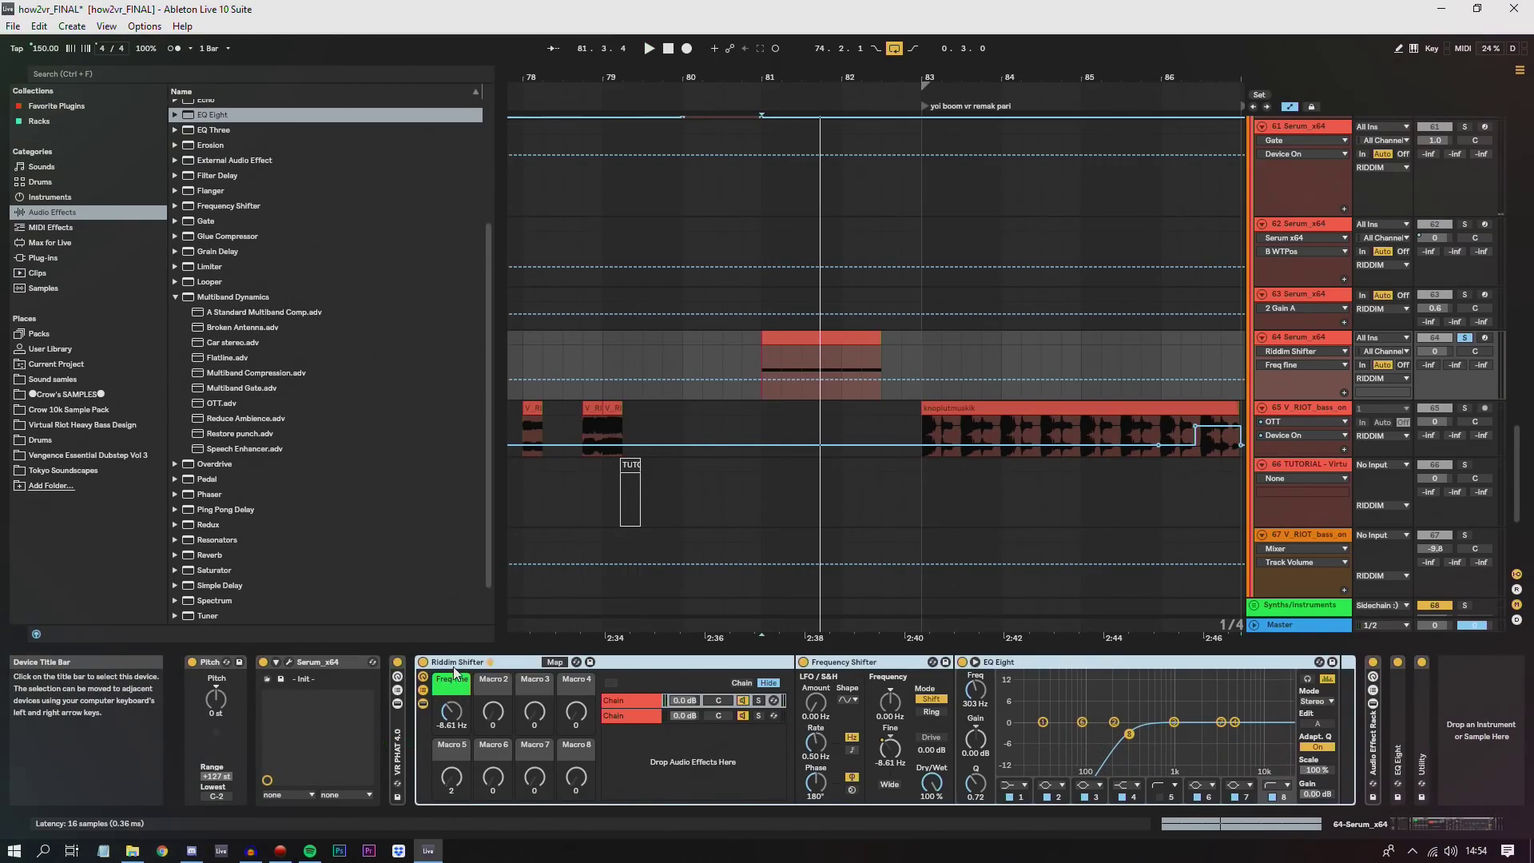
double_click(457, 663)
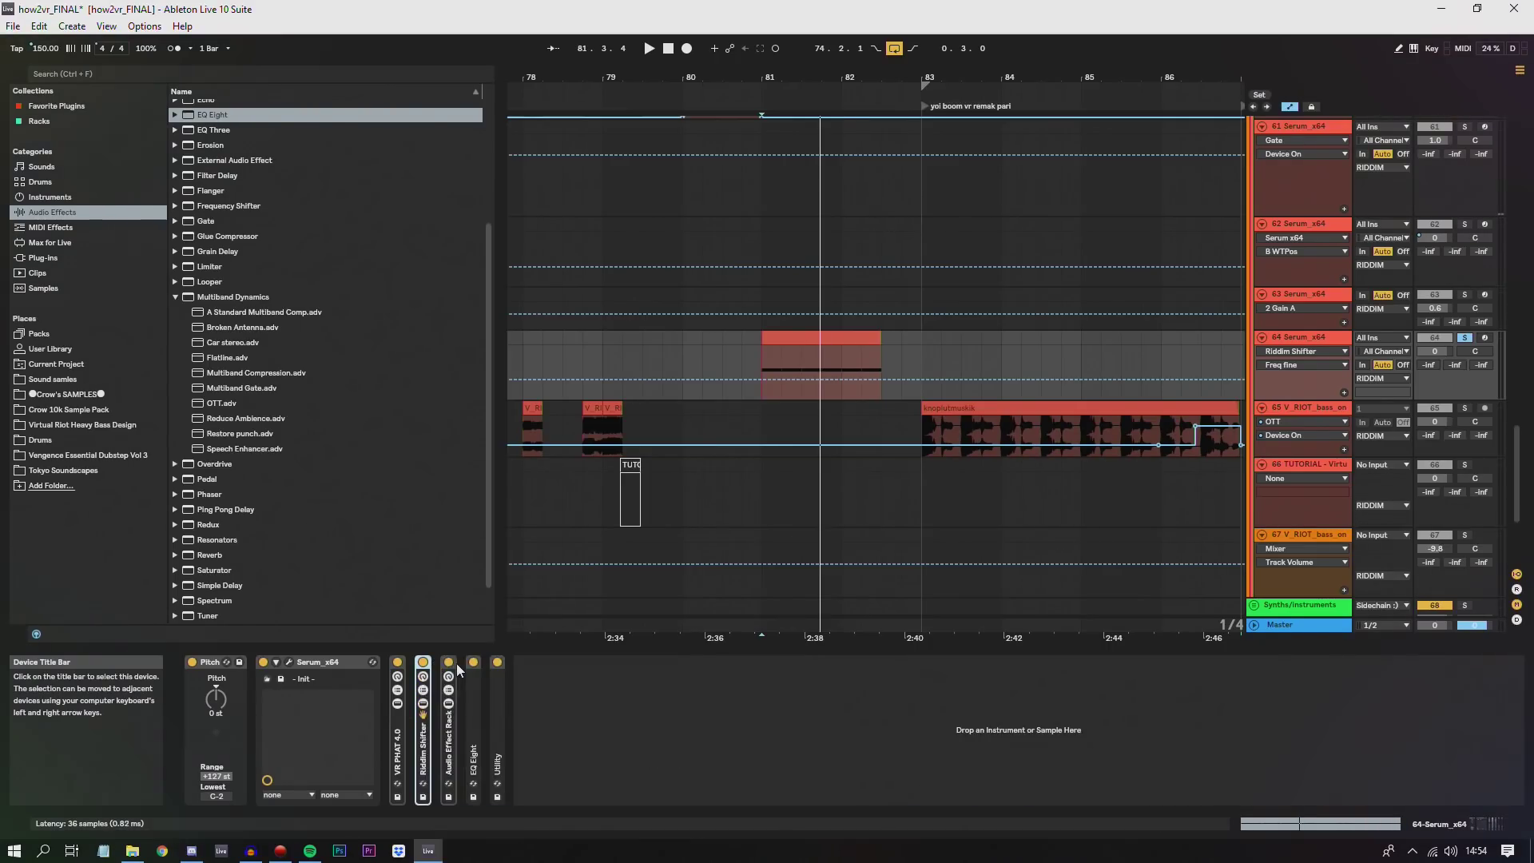
- Inspect the Audio Effect Rack, EQ Eight and Utility on track 64, folding each one again
double_click(449, 727)
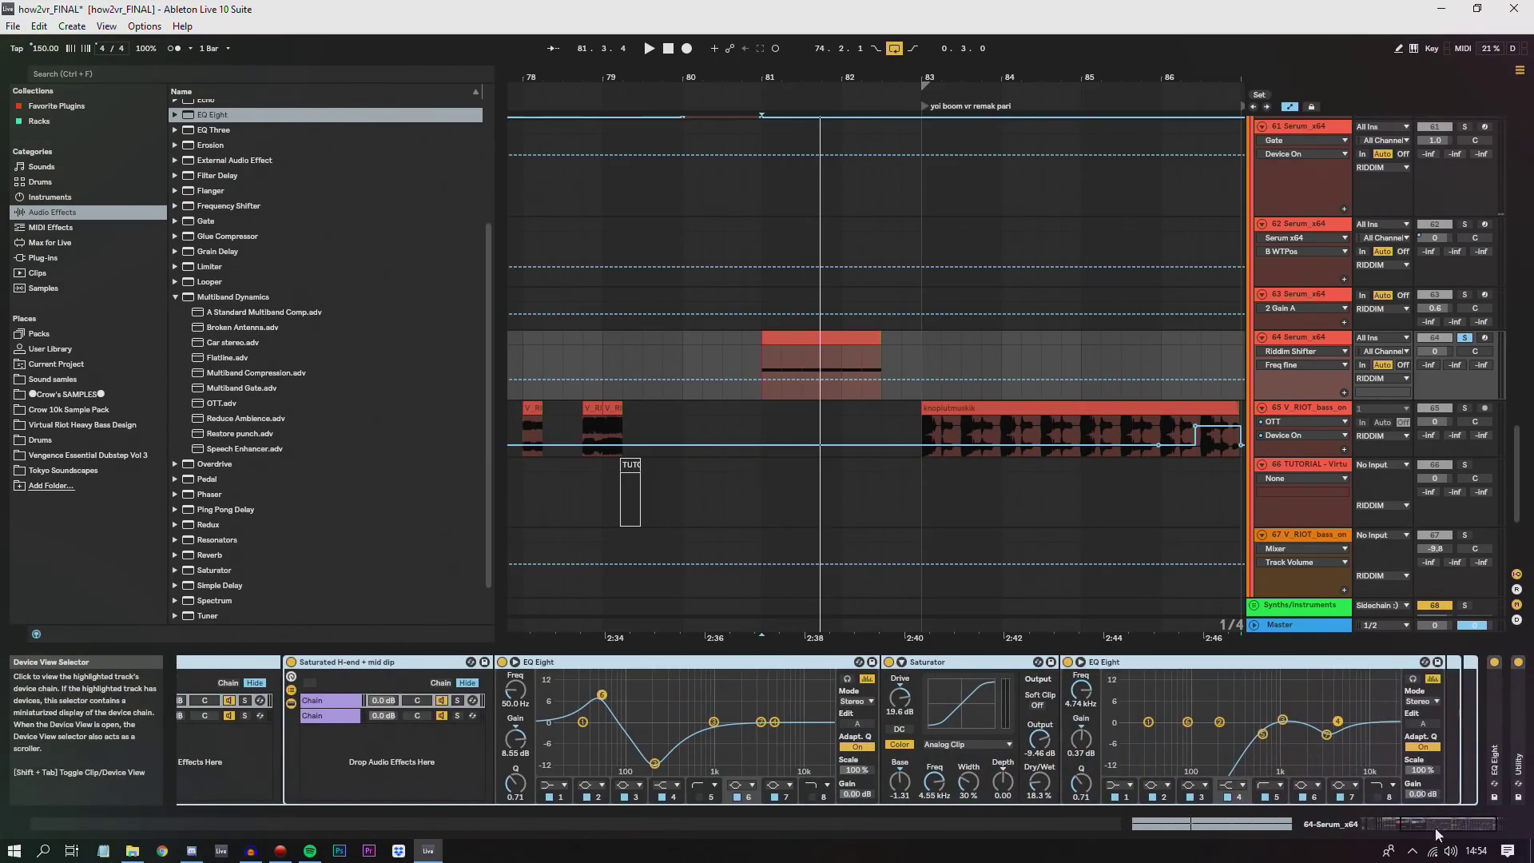
double_click(498, 665)
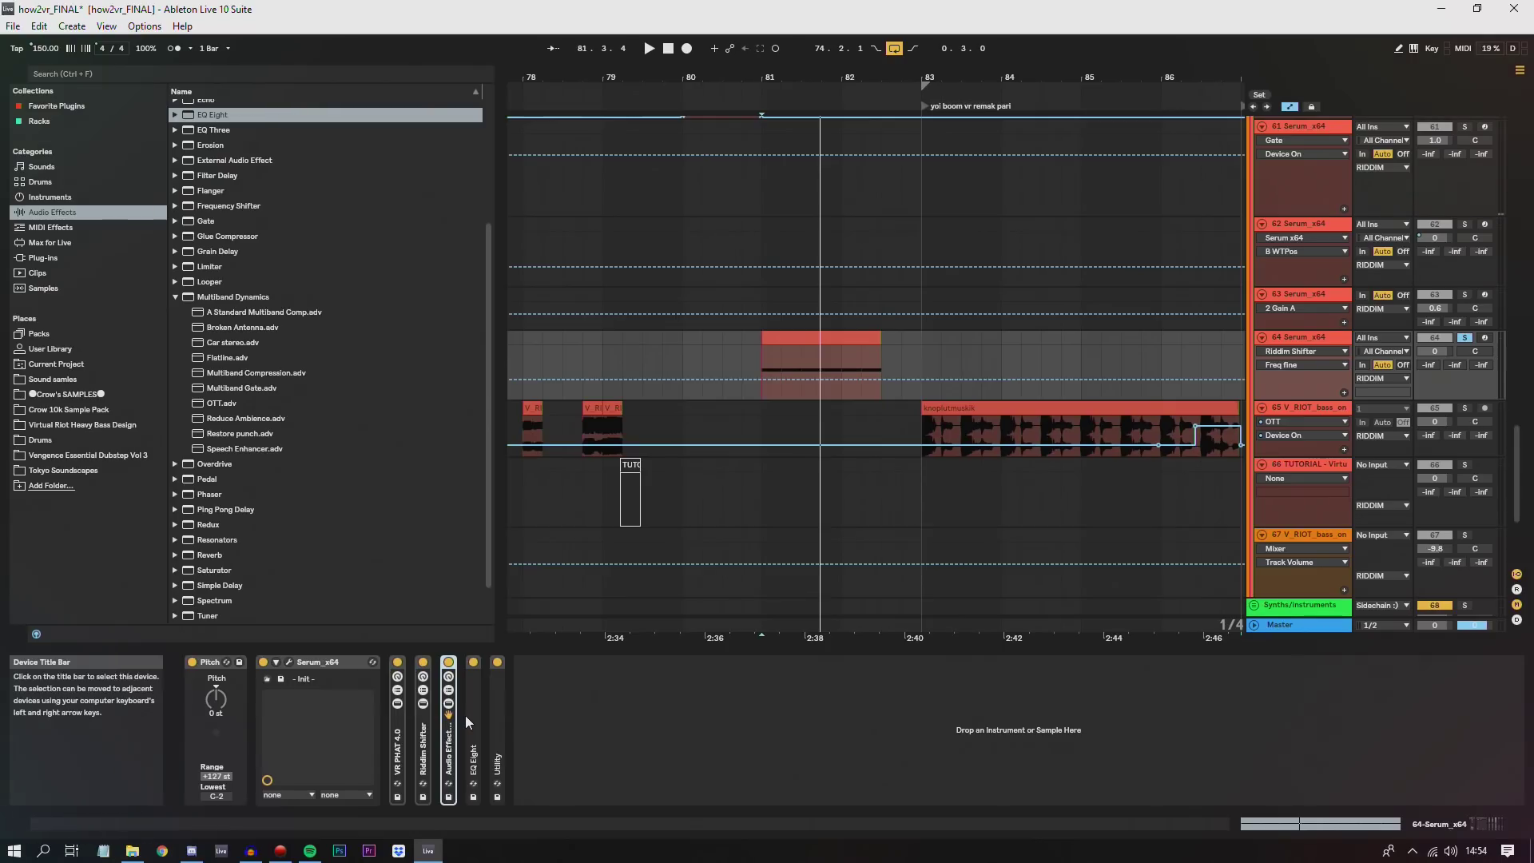
double_click(471, 716)
double_click(521, 664)
double_click(496, 726)
double_click(531, 670)
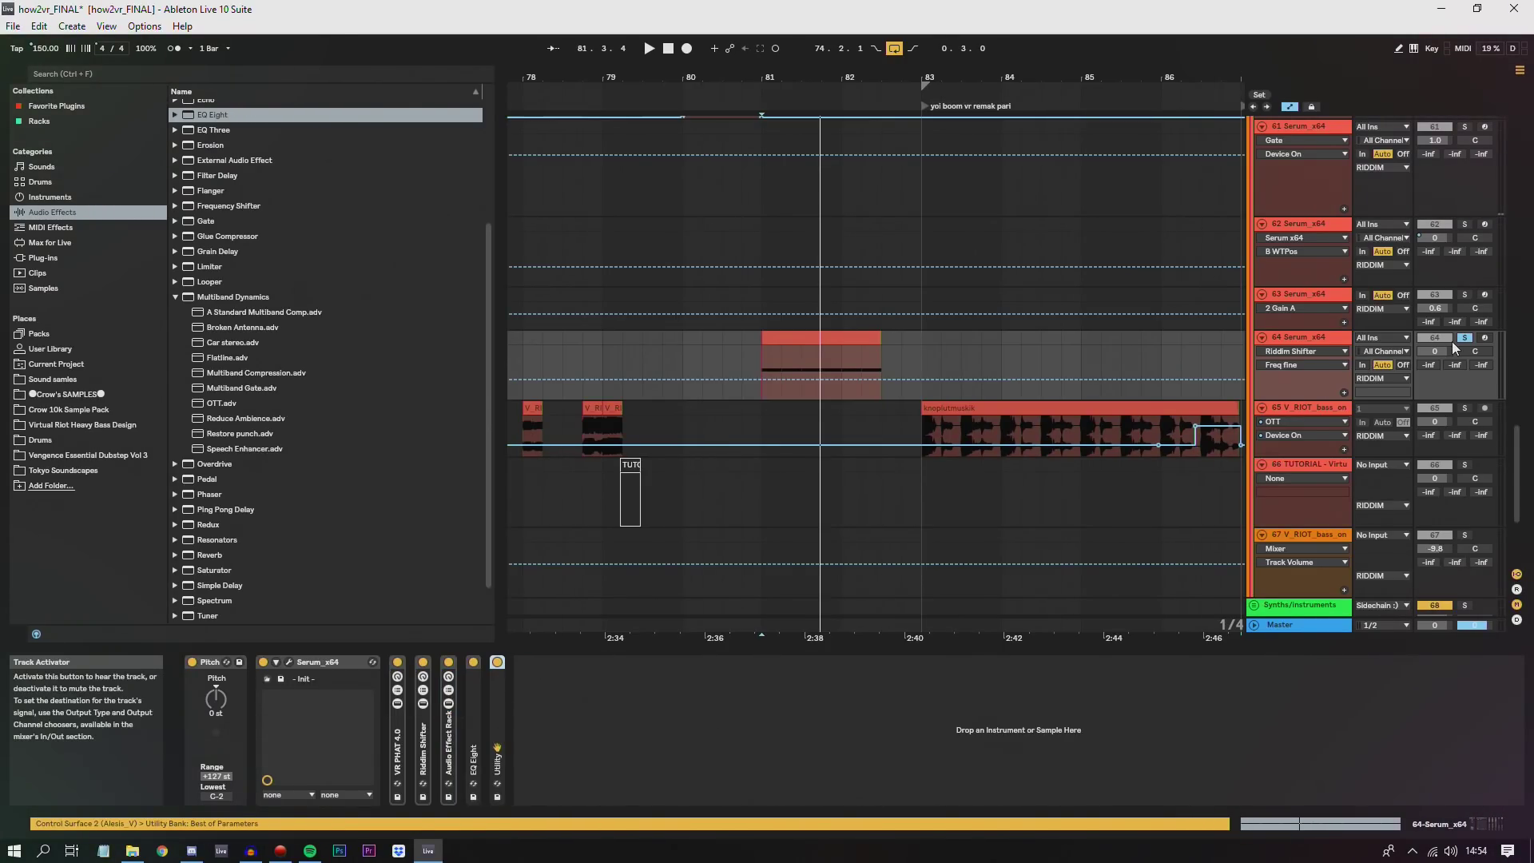
- Play the soloed bass clip on track 65 from bar 83
key(space)
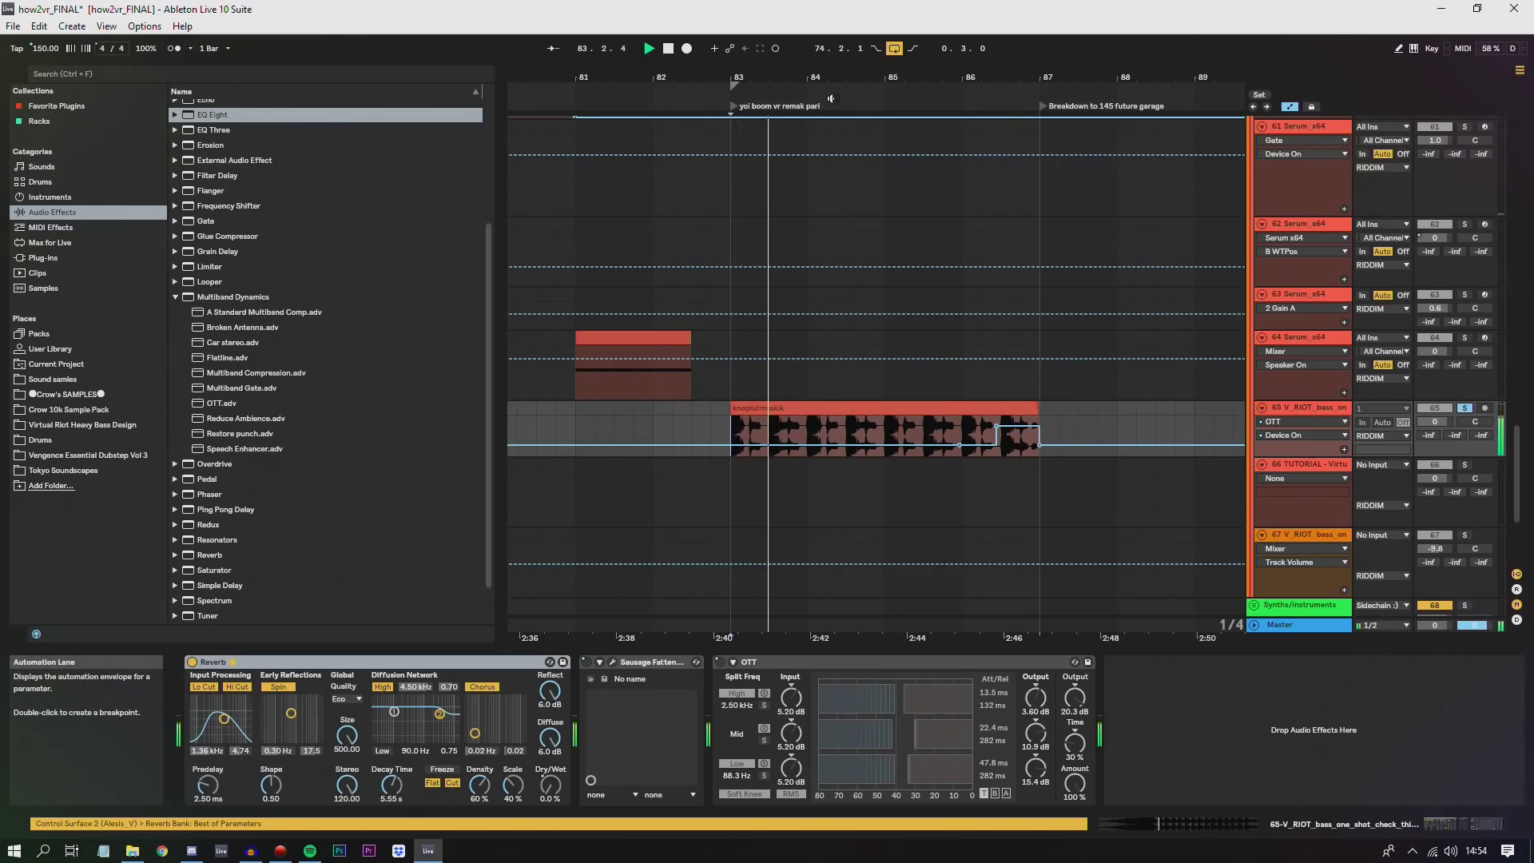
drag(842, 77, 842, 94)
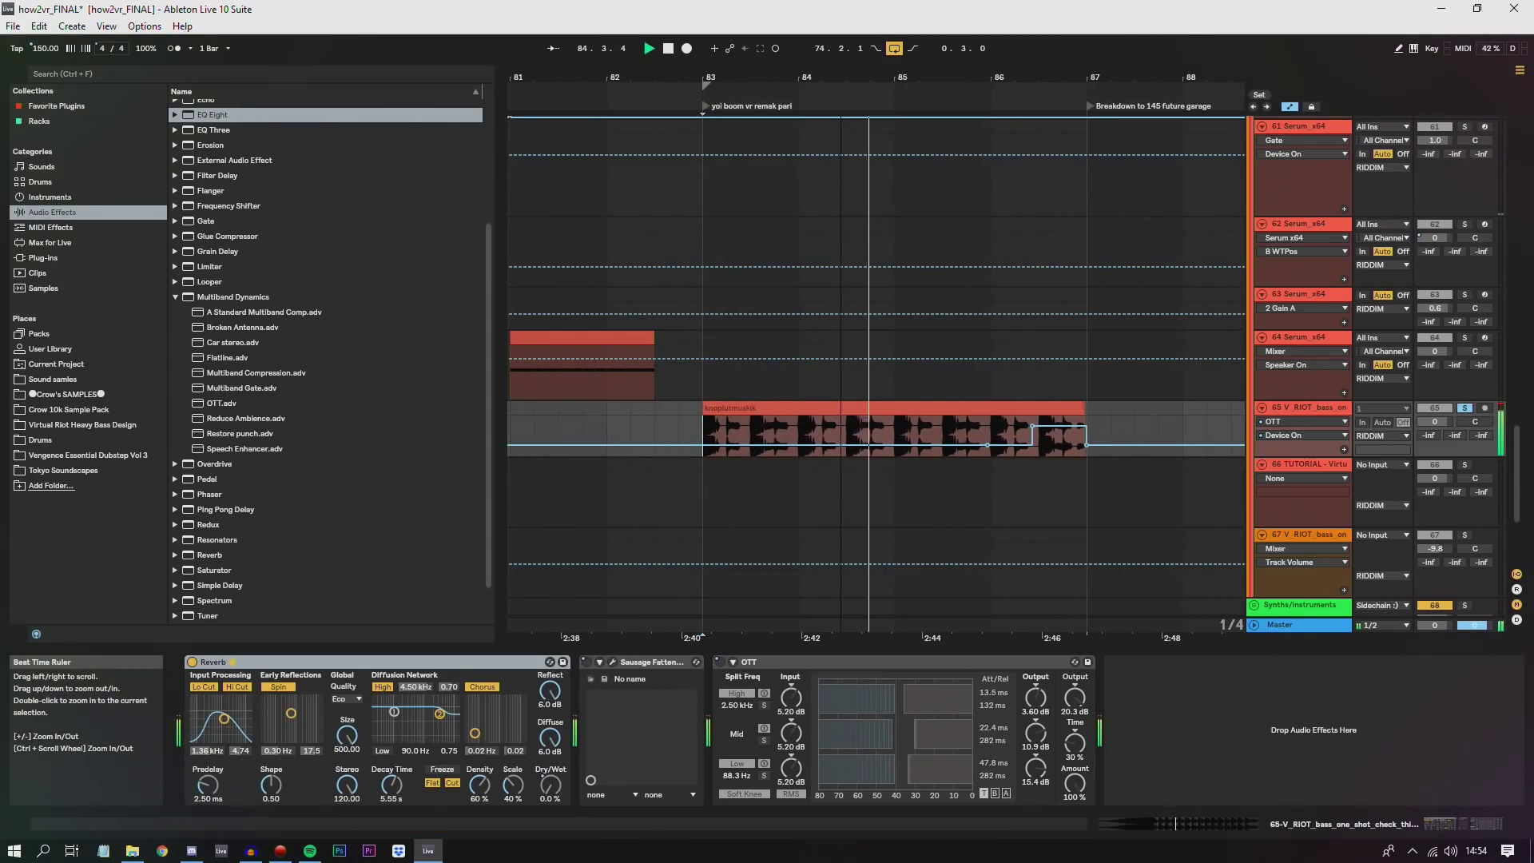
key(space)
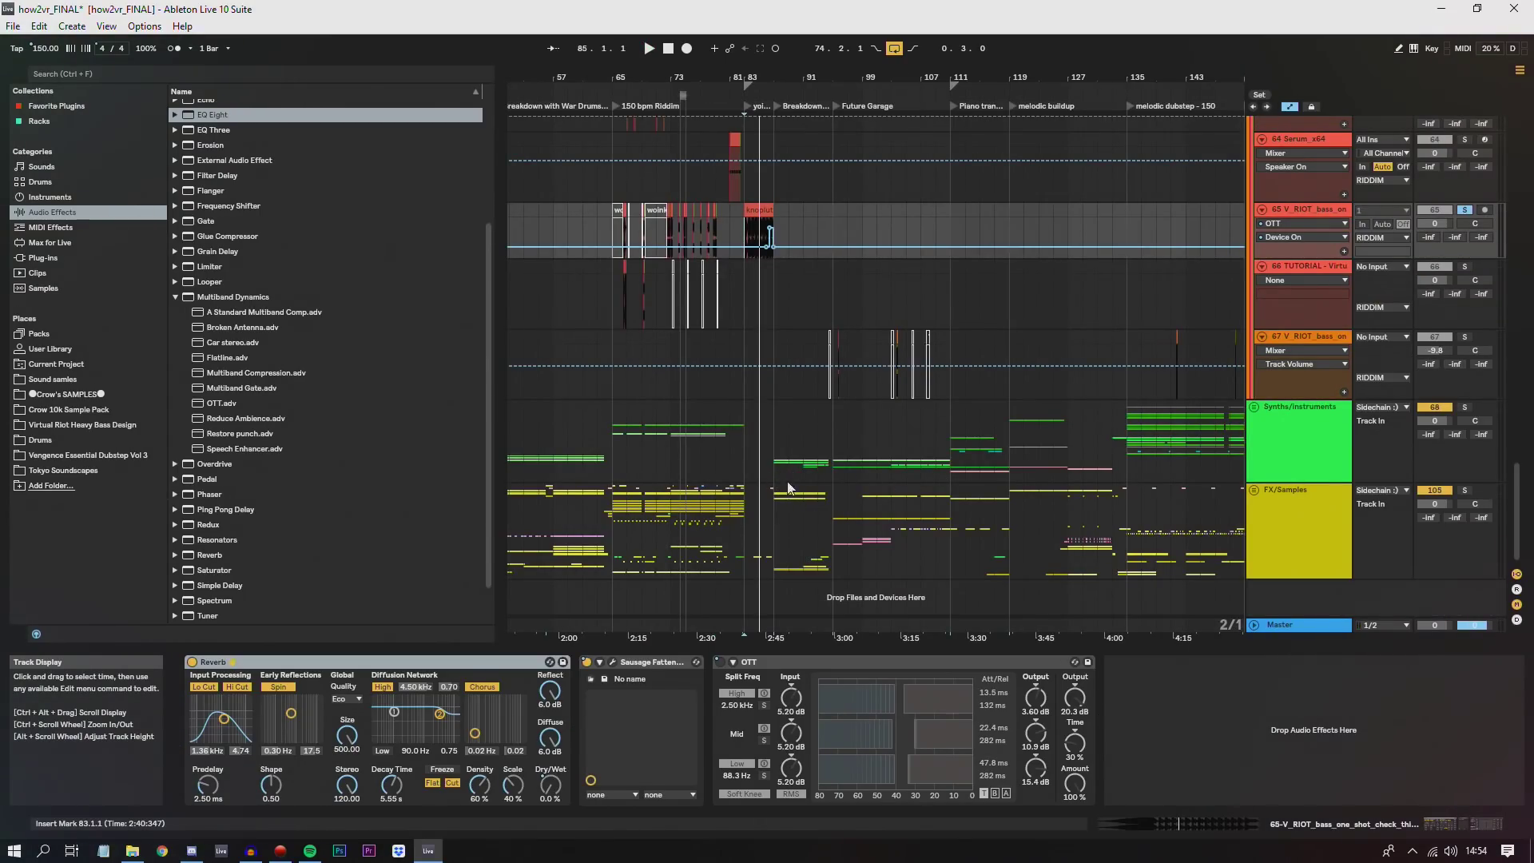
- Play the arrangement from bar 87, where the breakdown to 145 future garage starts
click(787, 453)
drag(770, 78, 666, 135)
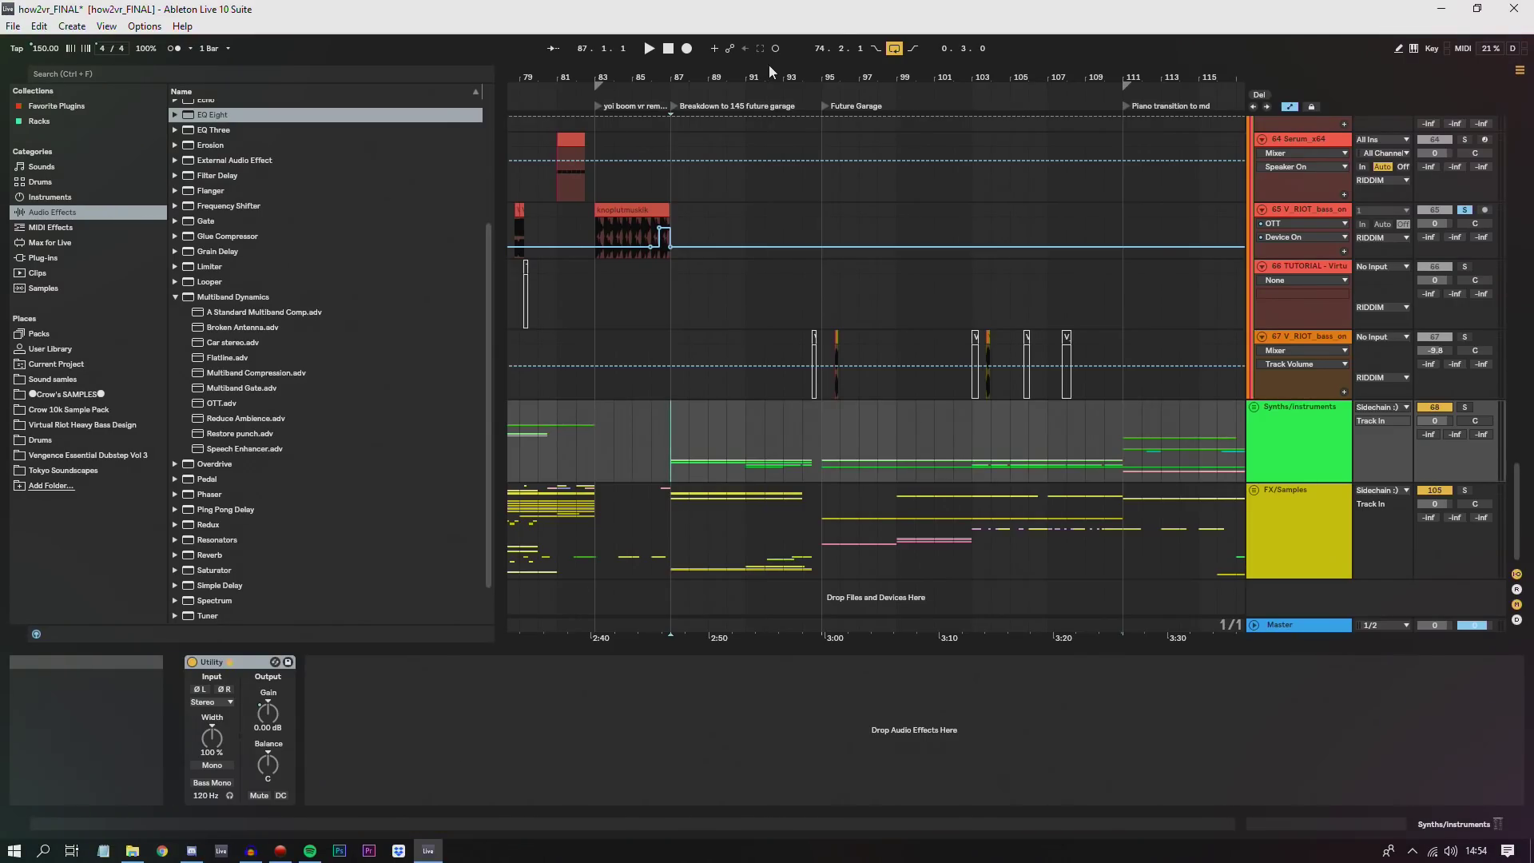
key(space)
- Fold the Bass stuff group and unfold the Synths/Instruments group to reach the music box tracks
scroll(1244, 203, up, 10)
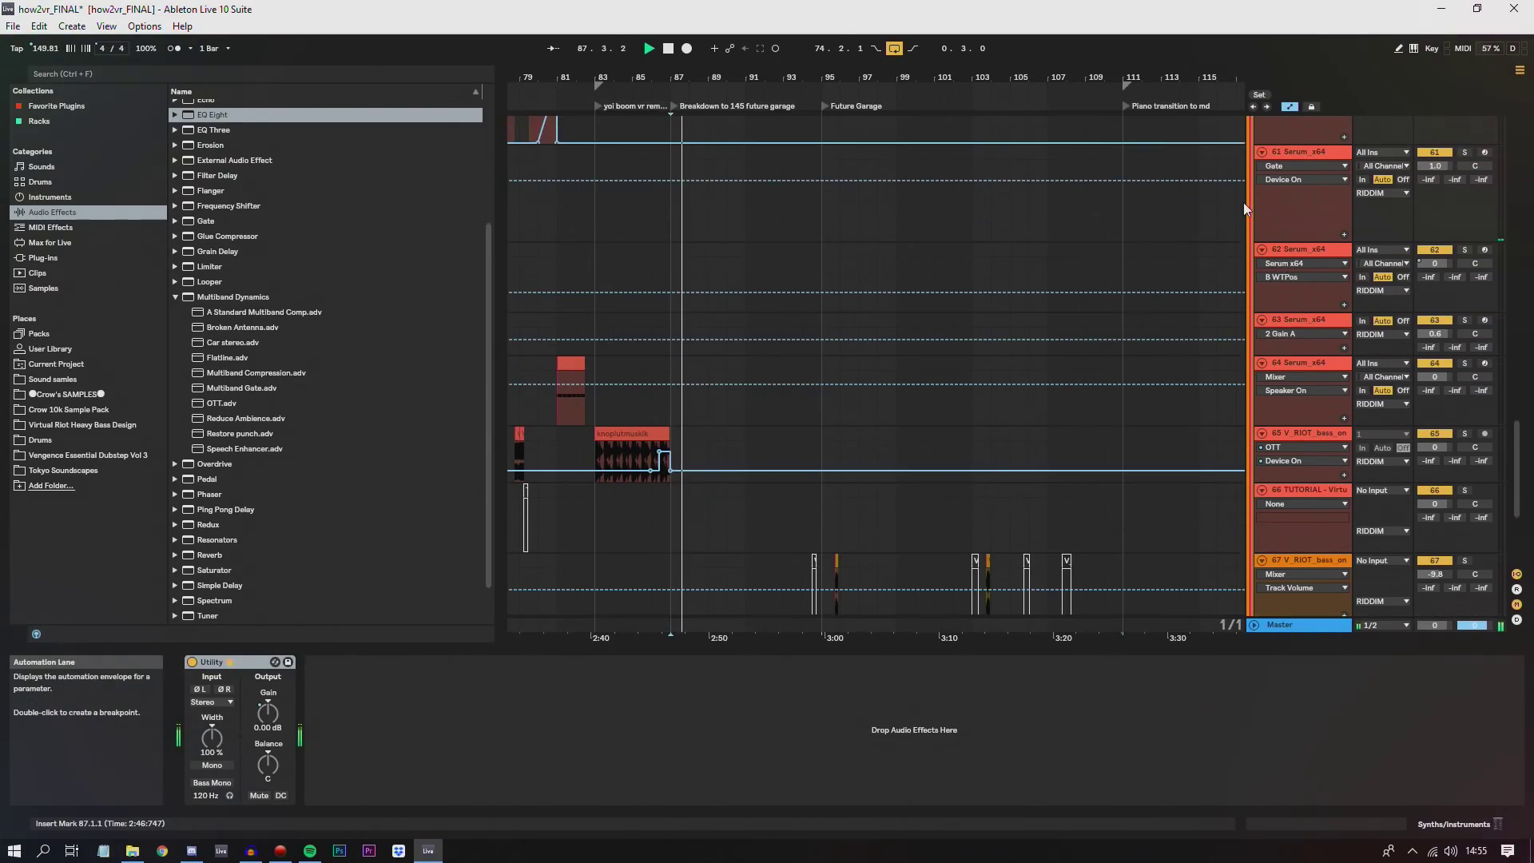
scroll(1254, 204, up, 10)
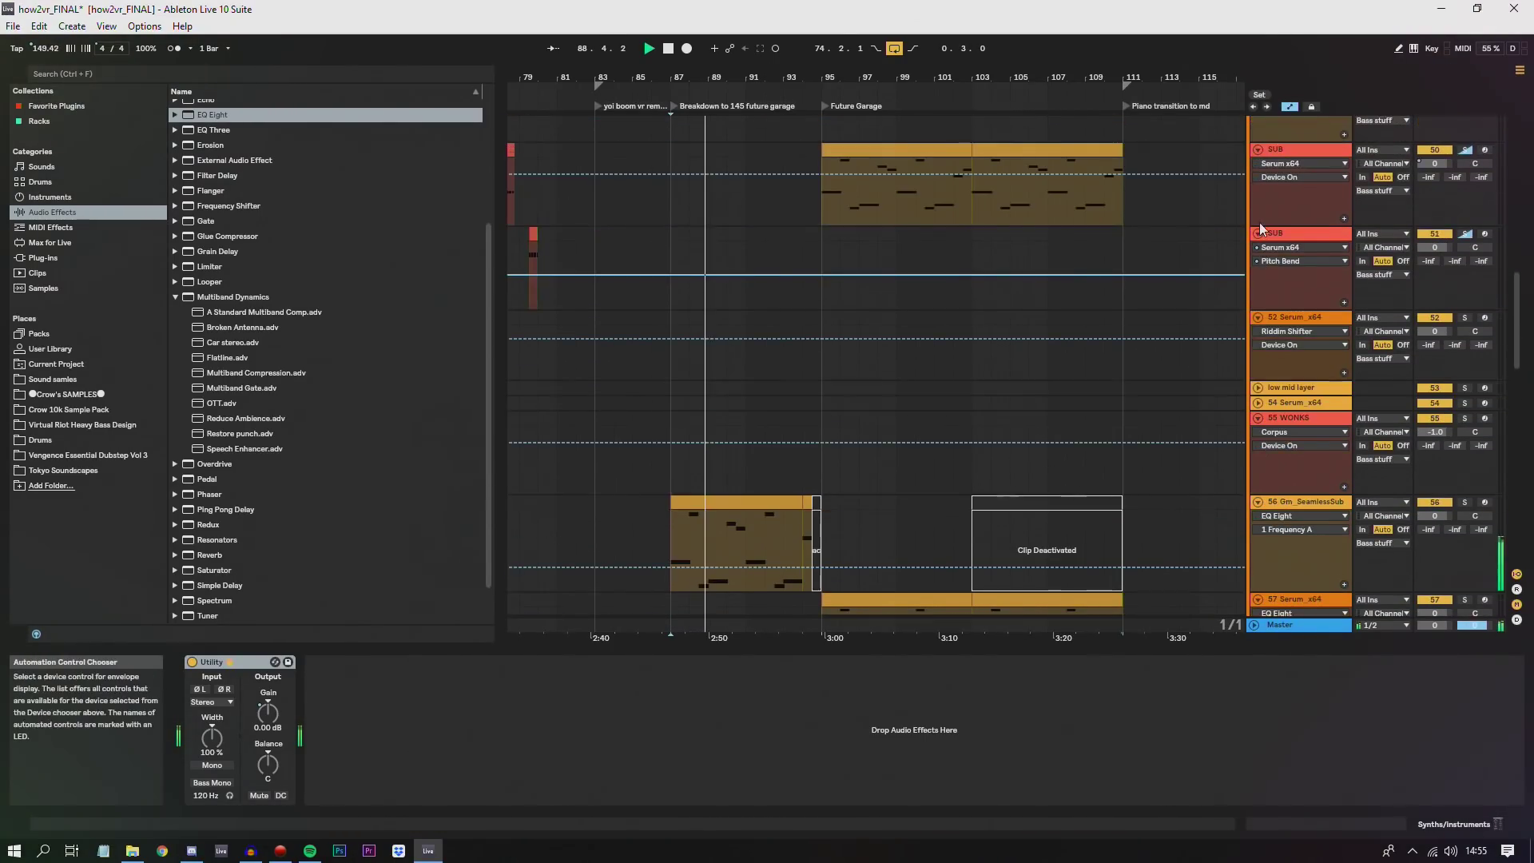
scroll(1261, 219, up, 15)
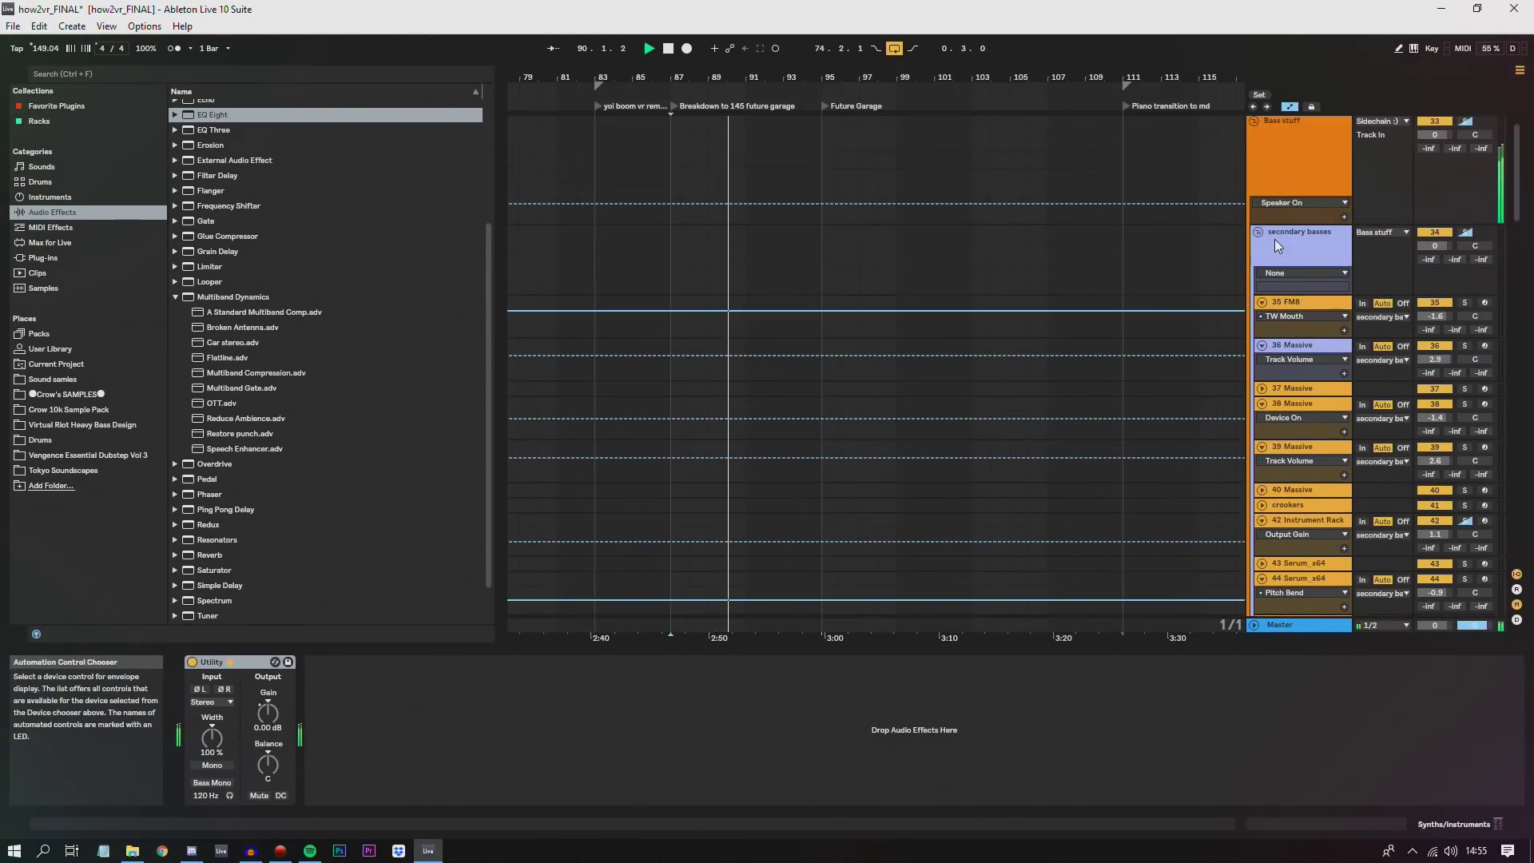
click(1254, 207)
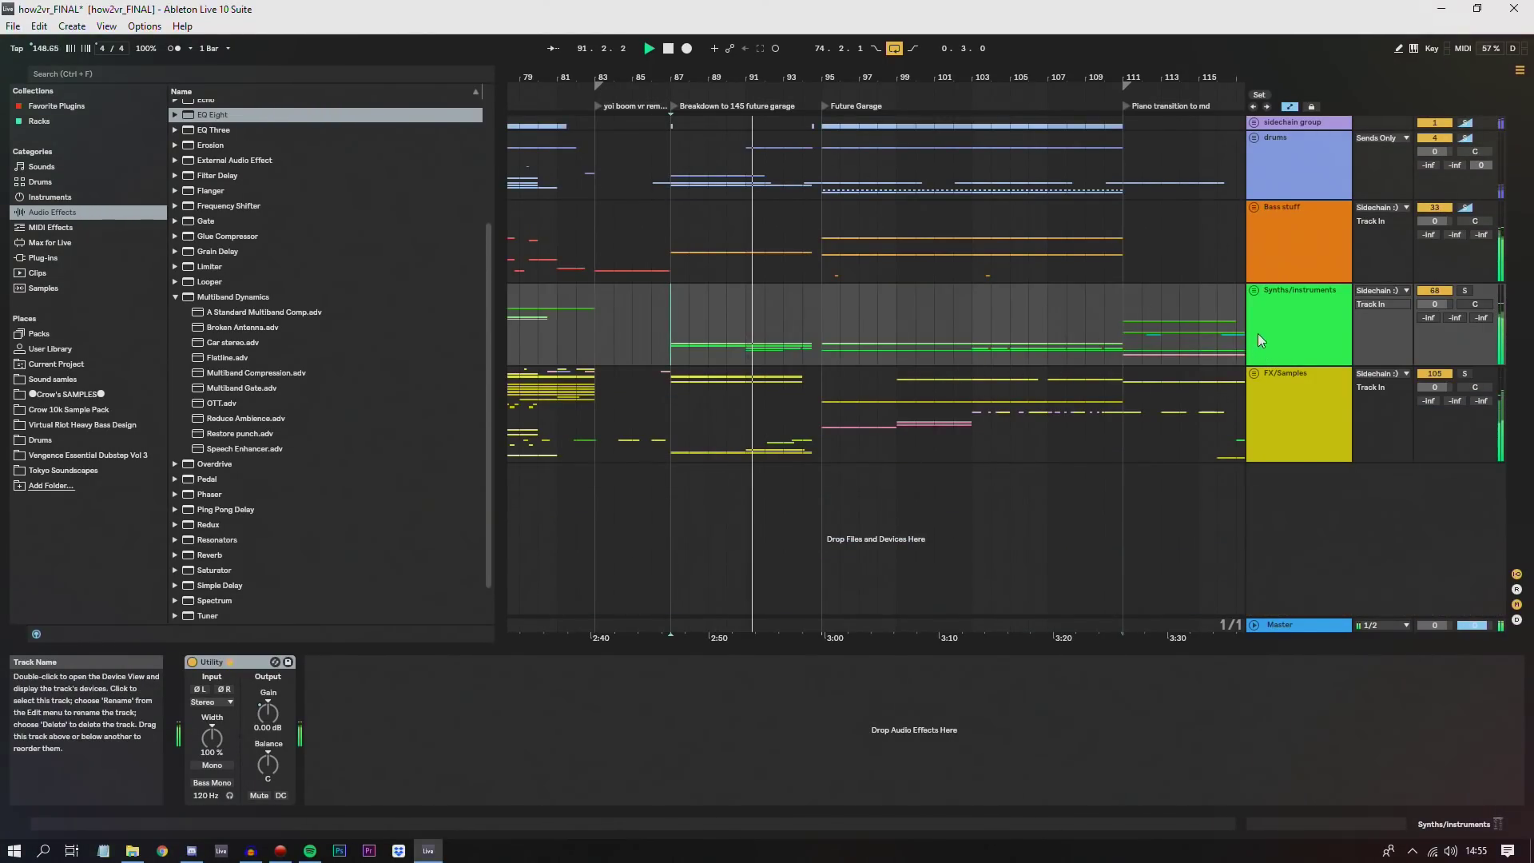
click(1255, 289)
scroll(919, 387, down, 15)
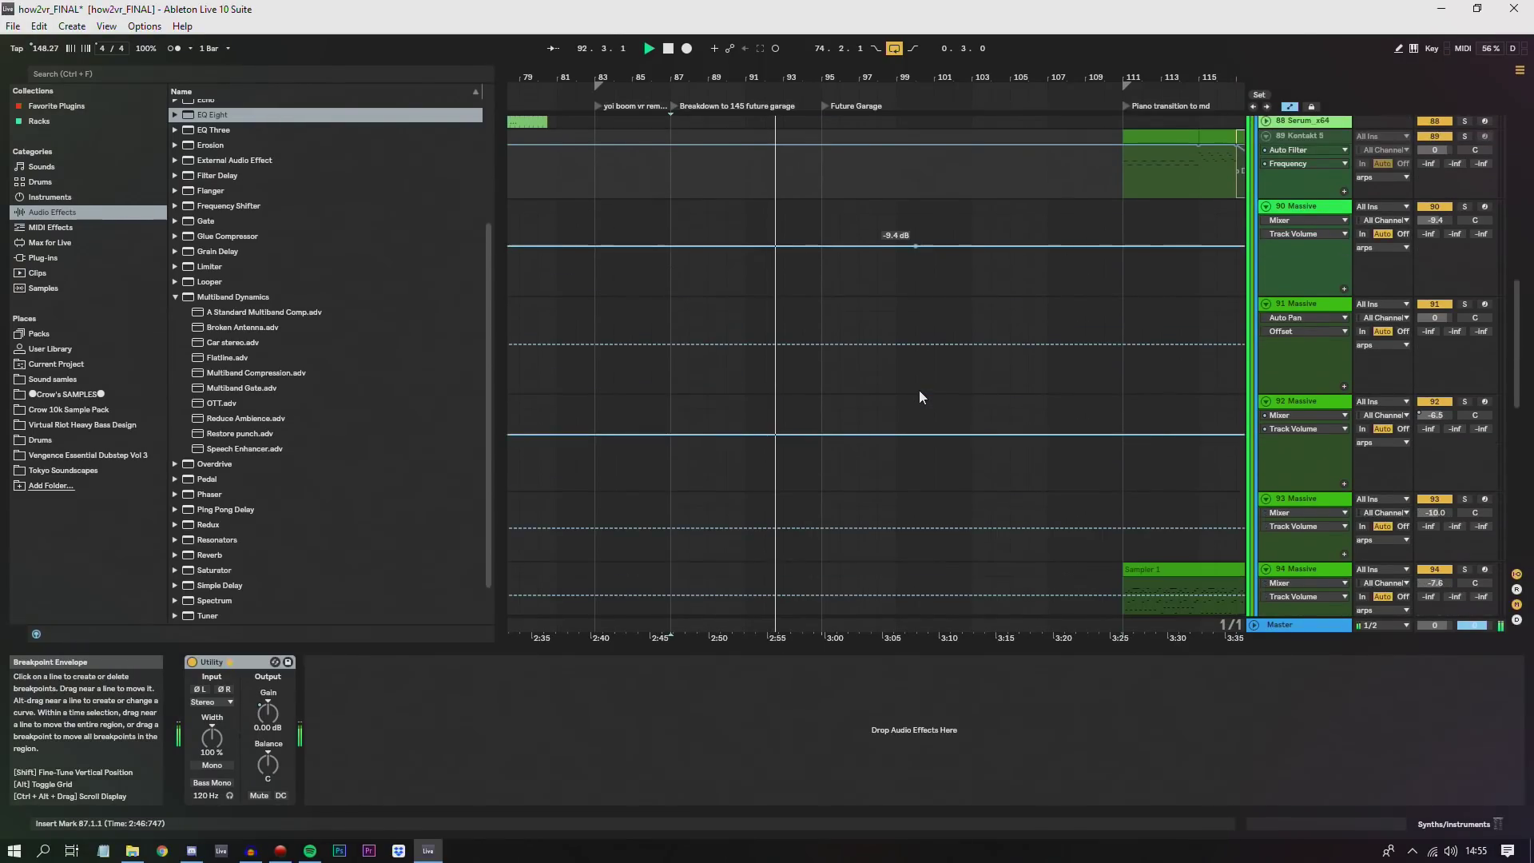
scroll(921, 391, down, 8)
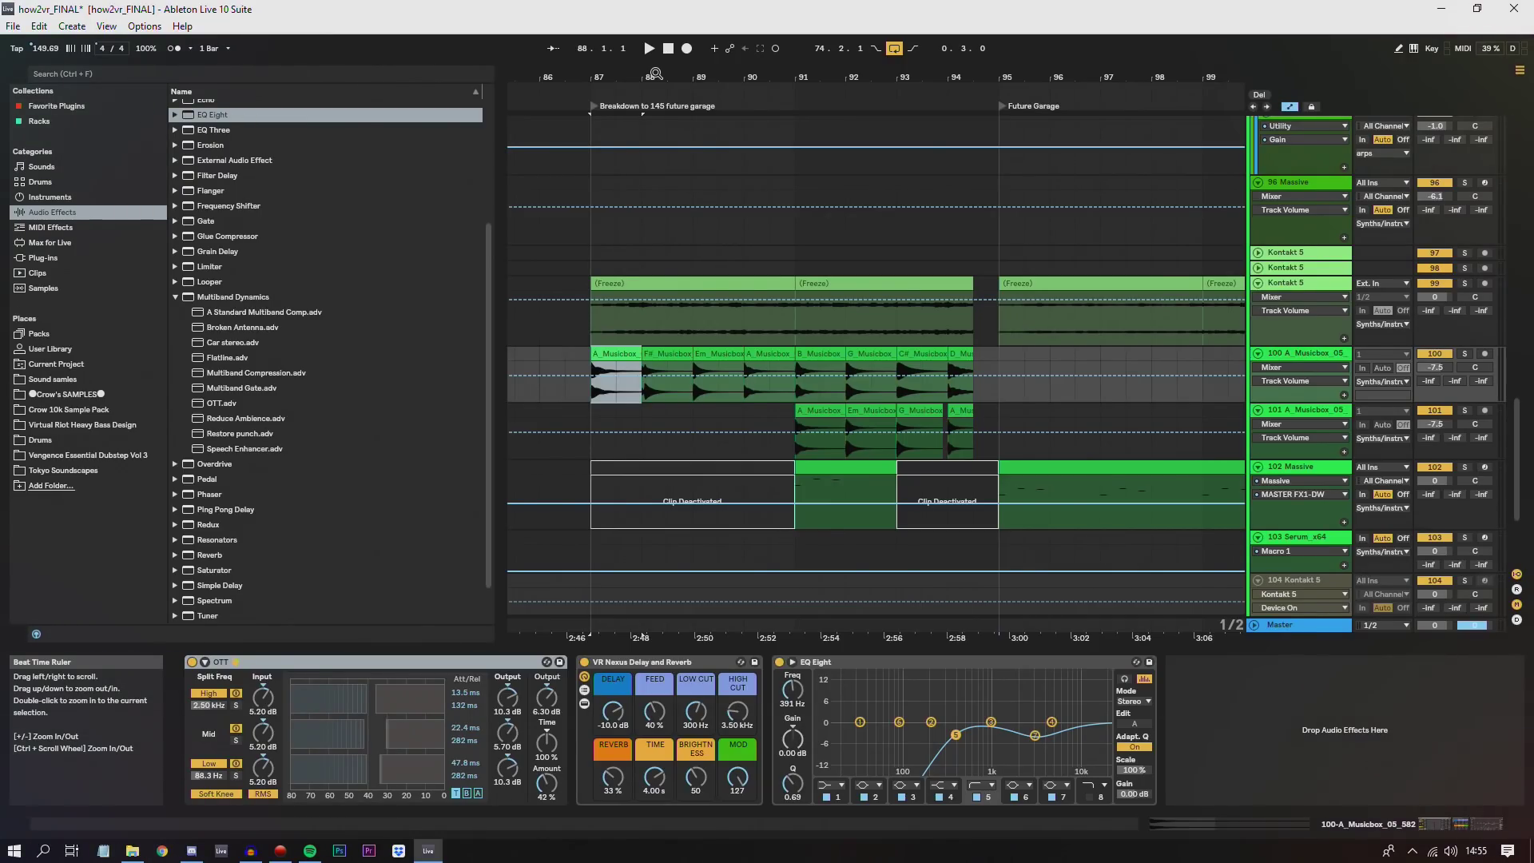
- Place the insert marker at bar 87 and solo the music box tracks 100 and 101
click(588, 372)
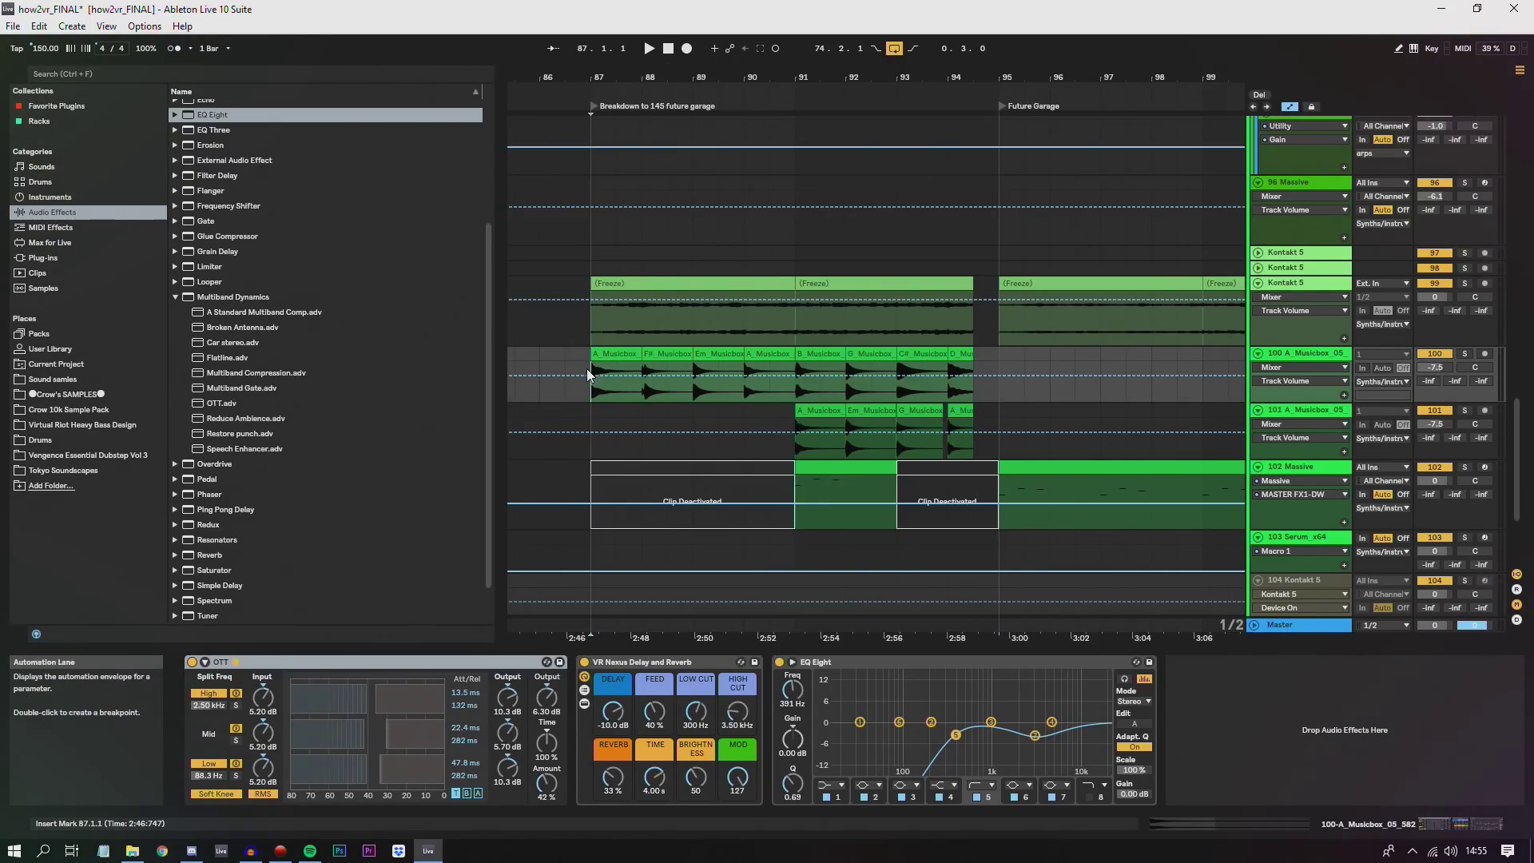
click(1465, 409)
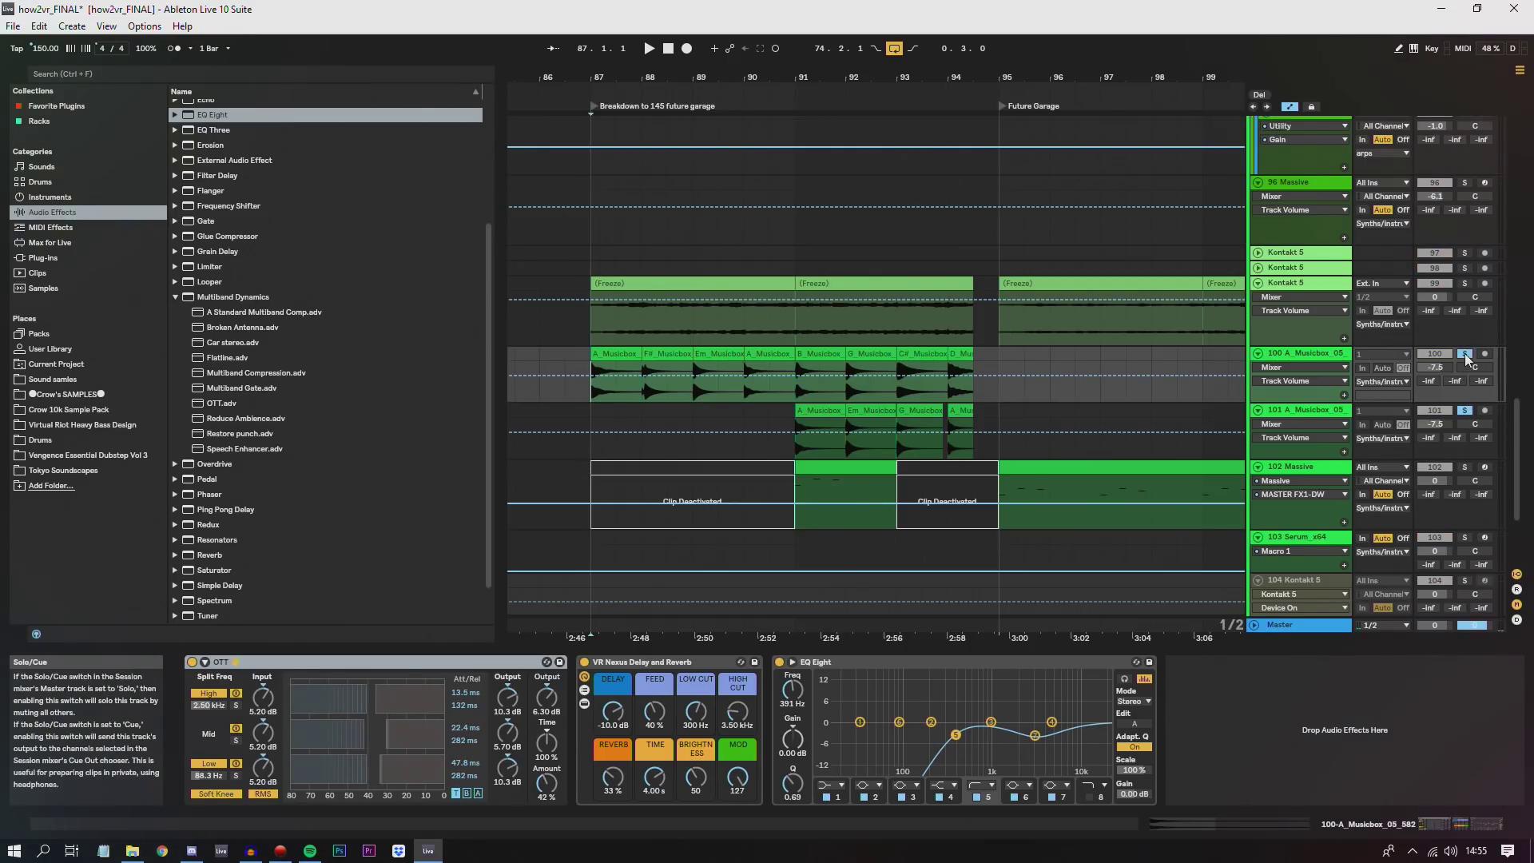
click(1465, 354)
- Browse the Sound samles place to the Noiiz folder and expand its Toy Percussion subfolder
click(48, 379)
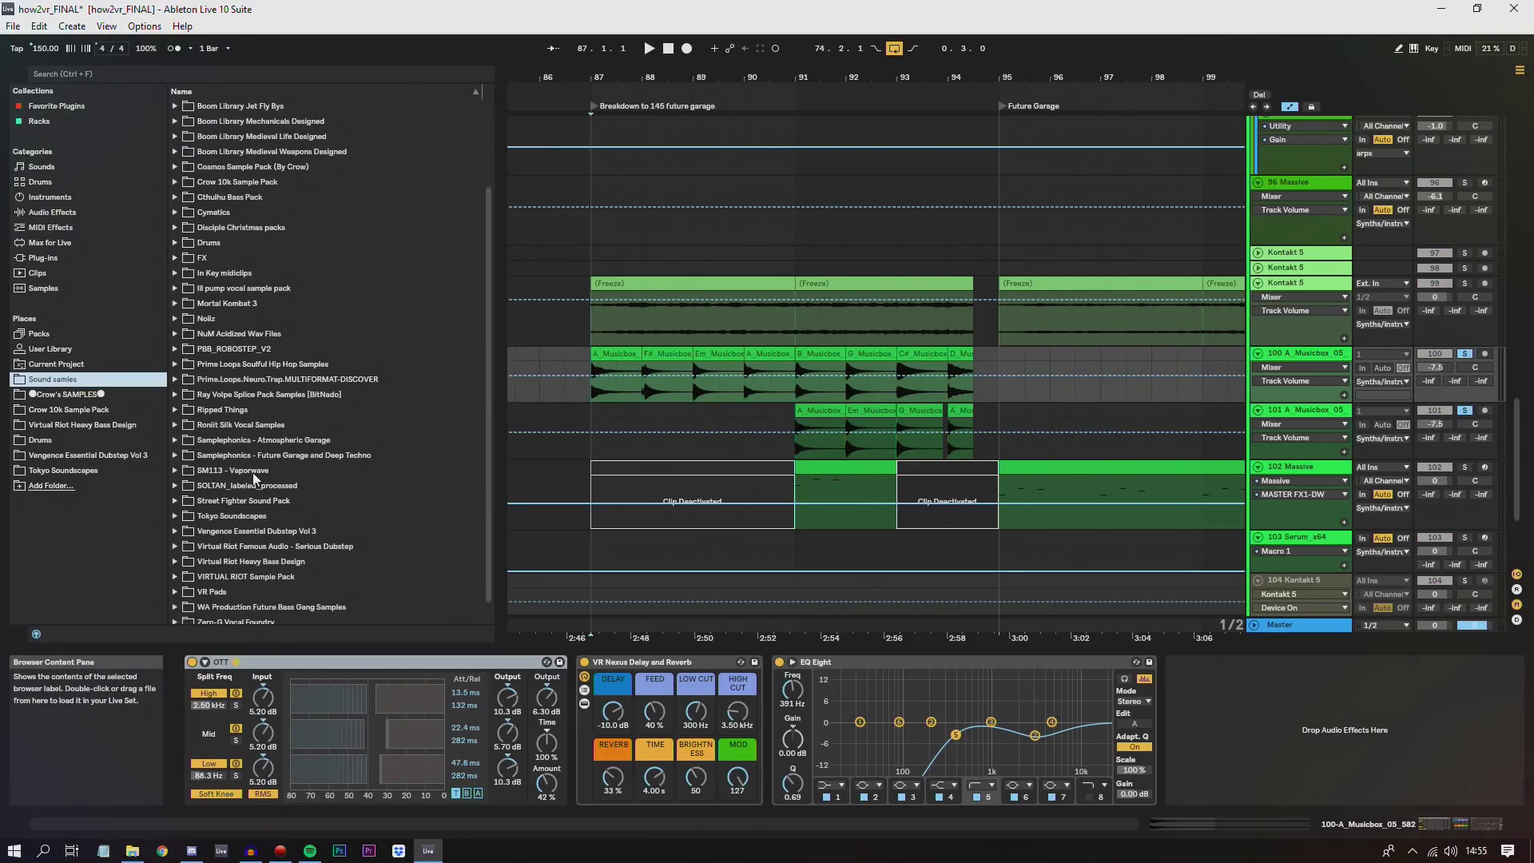
double_click(223, 319)
key(Down)
key(Down)
key(Right)
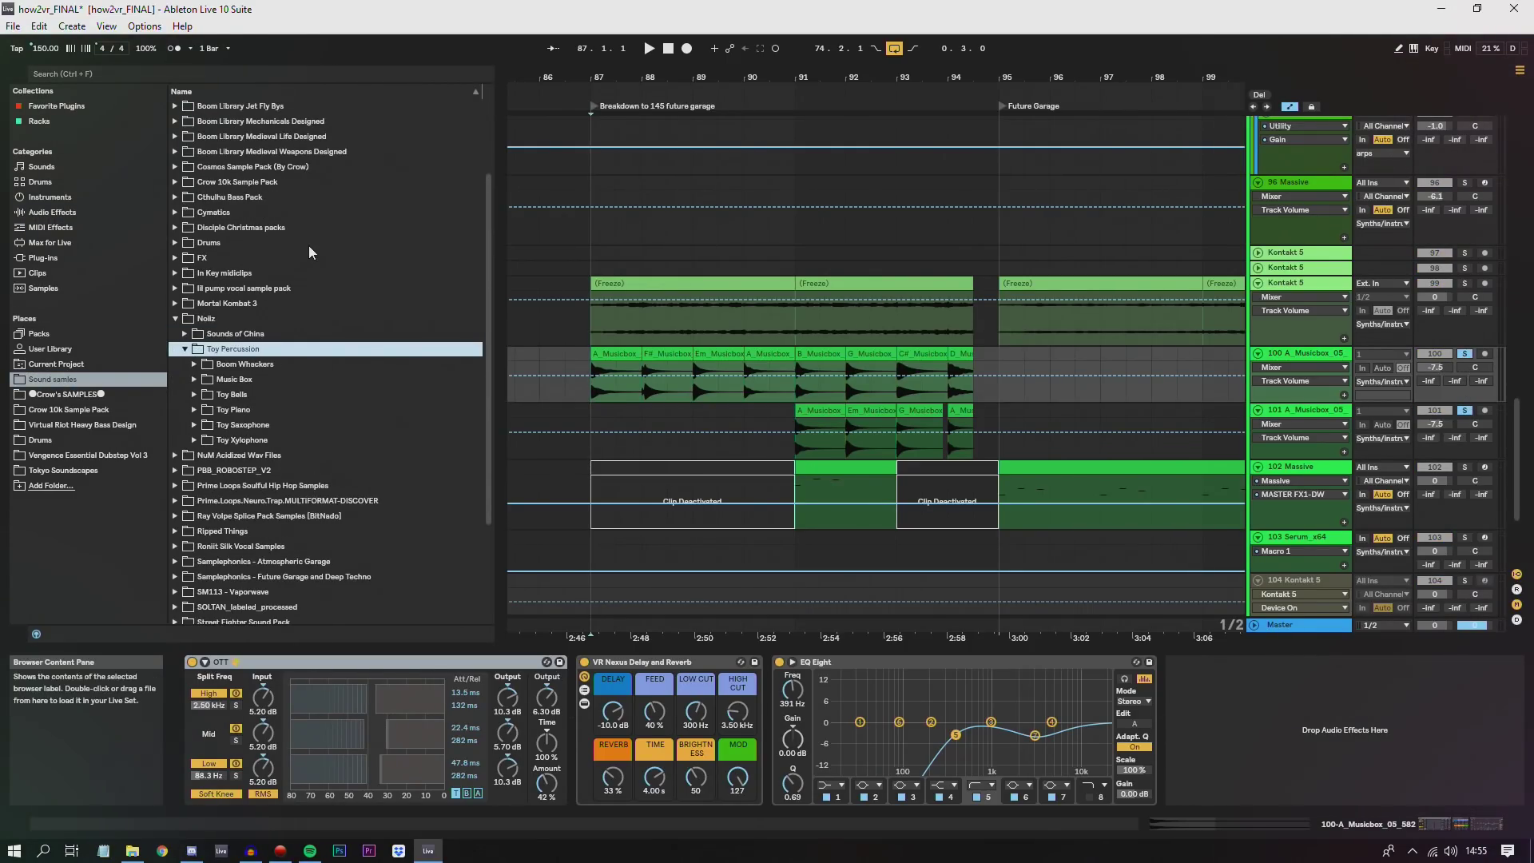
- Expand the Music Box subfolder inside Toy Percussion to list its samples
key(Down)
key(Down)
scroll(302, 243, down, 3)
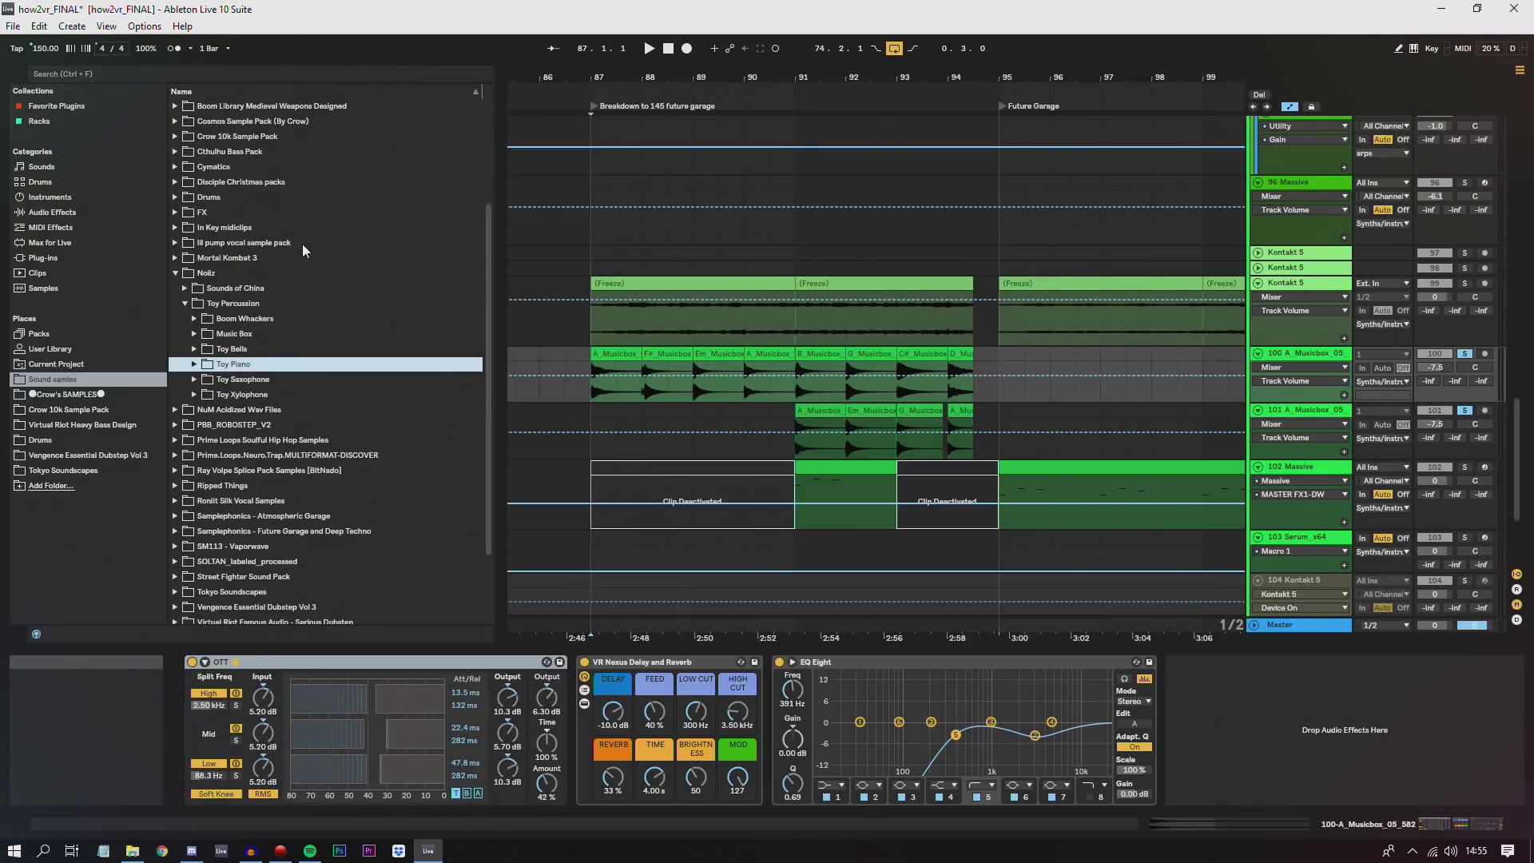
key(Right)
scroll(260, 374, down, 8)
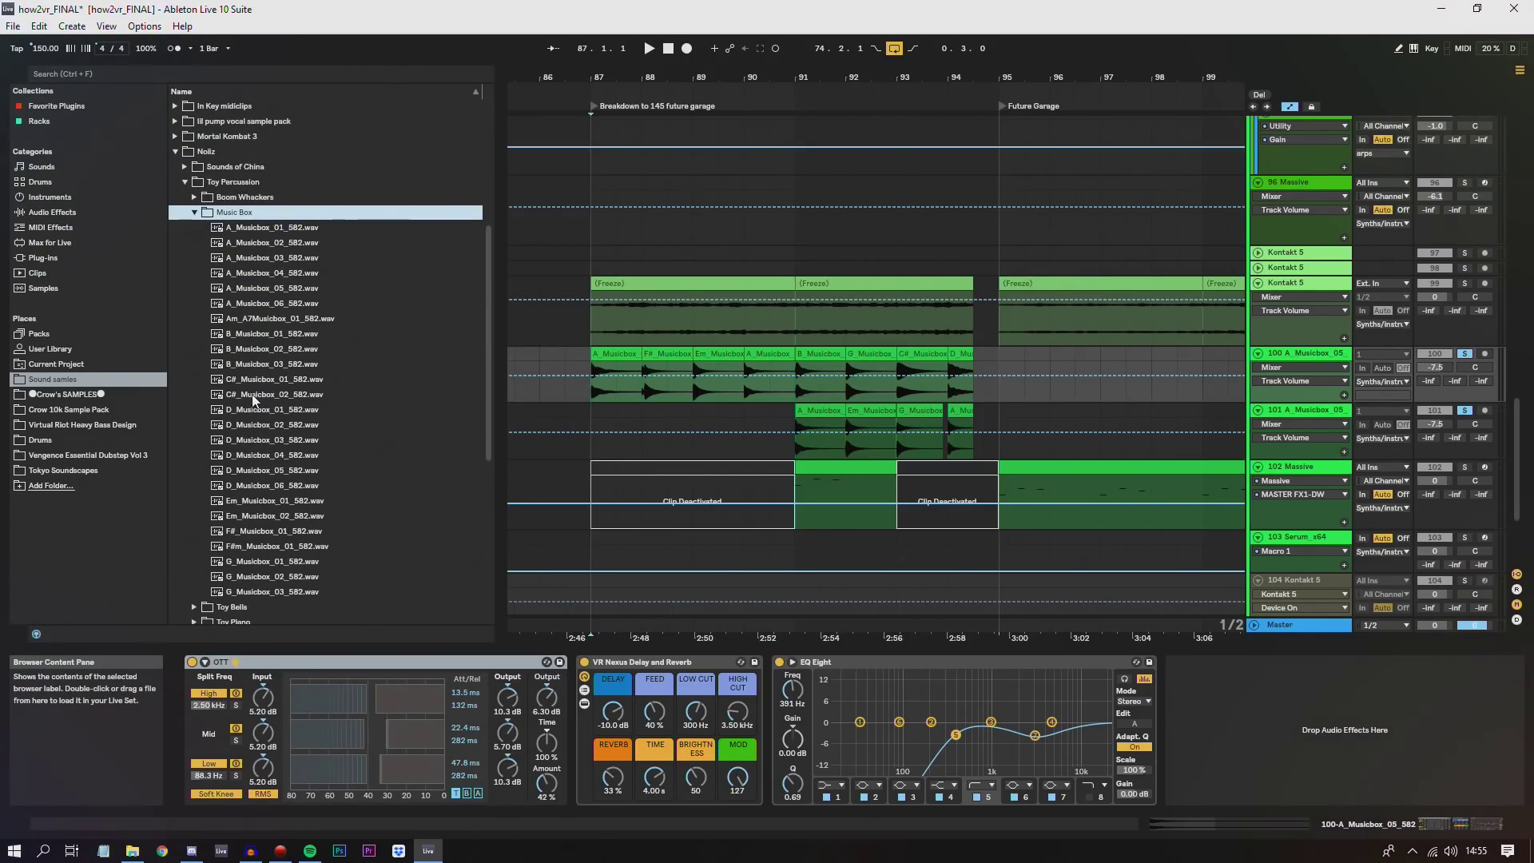
- Preview several Music Box samples, including C#_Musicbox_02_582.wav and F#m_Musicbox_01_582.wav
click(252, 395)
click(278, 442)
click(279, 501)
click(290, 545)
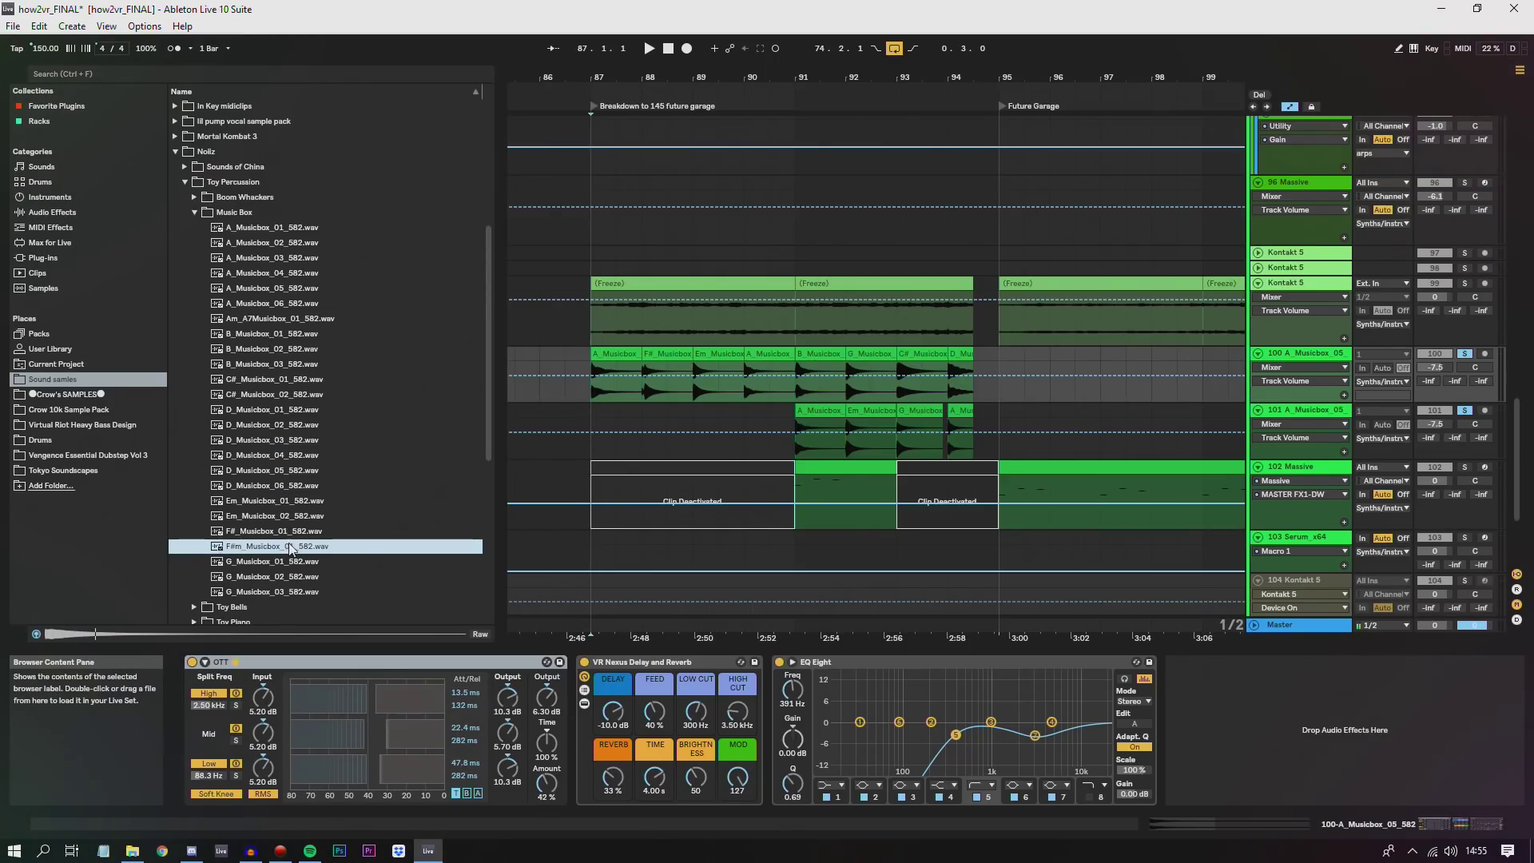
- Play music box track 100 from bar 87, and play soloed track 101 from bar 91 with track 100 added to the solo
click(598, 420)
key(space)
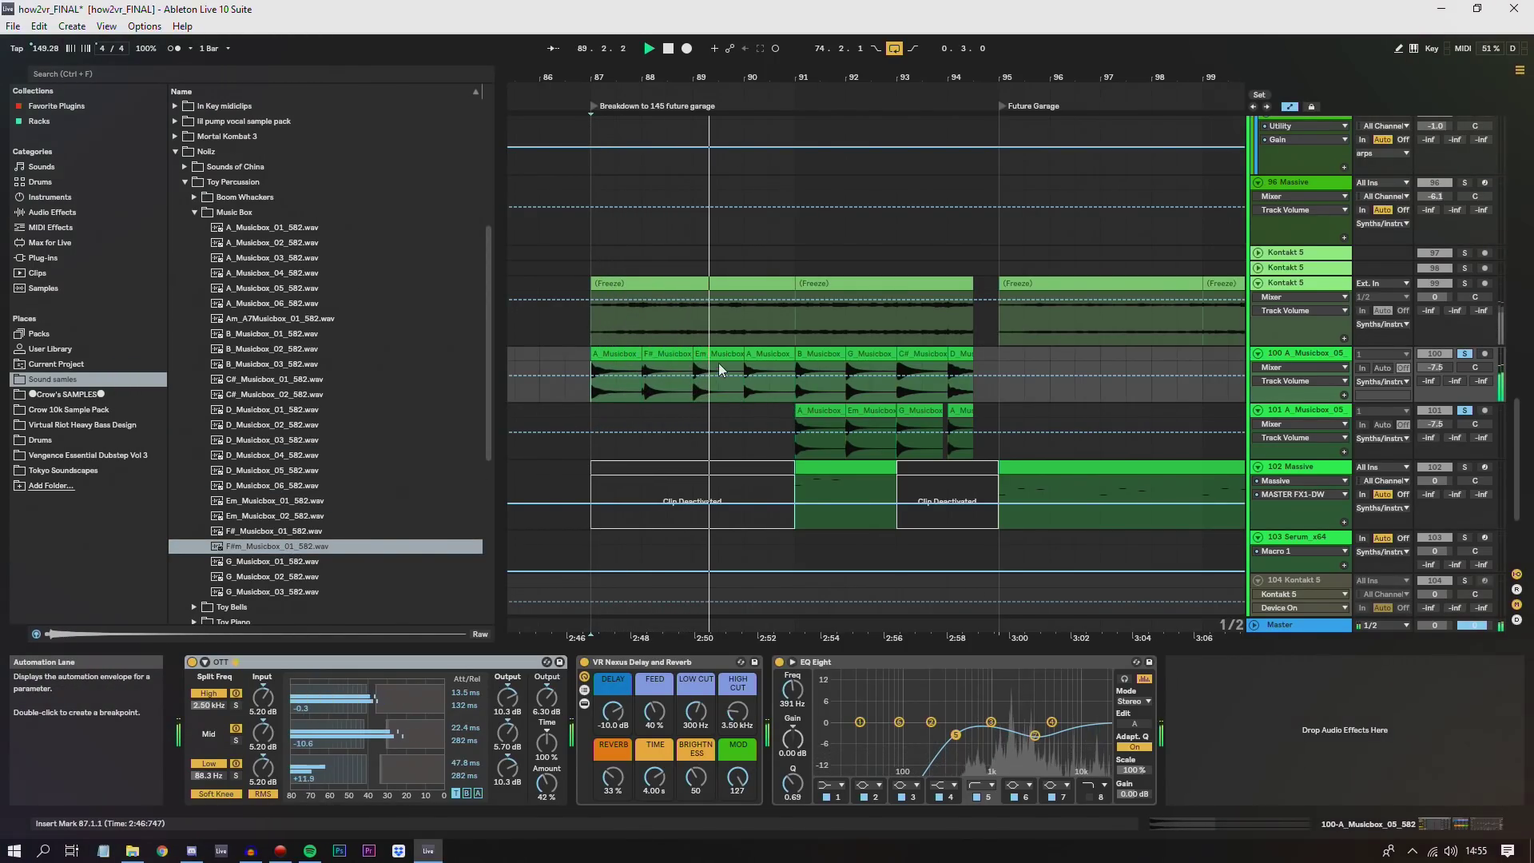
click(1463, 410)
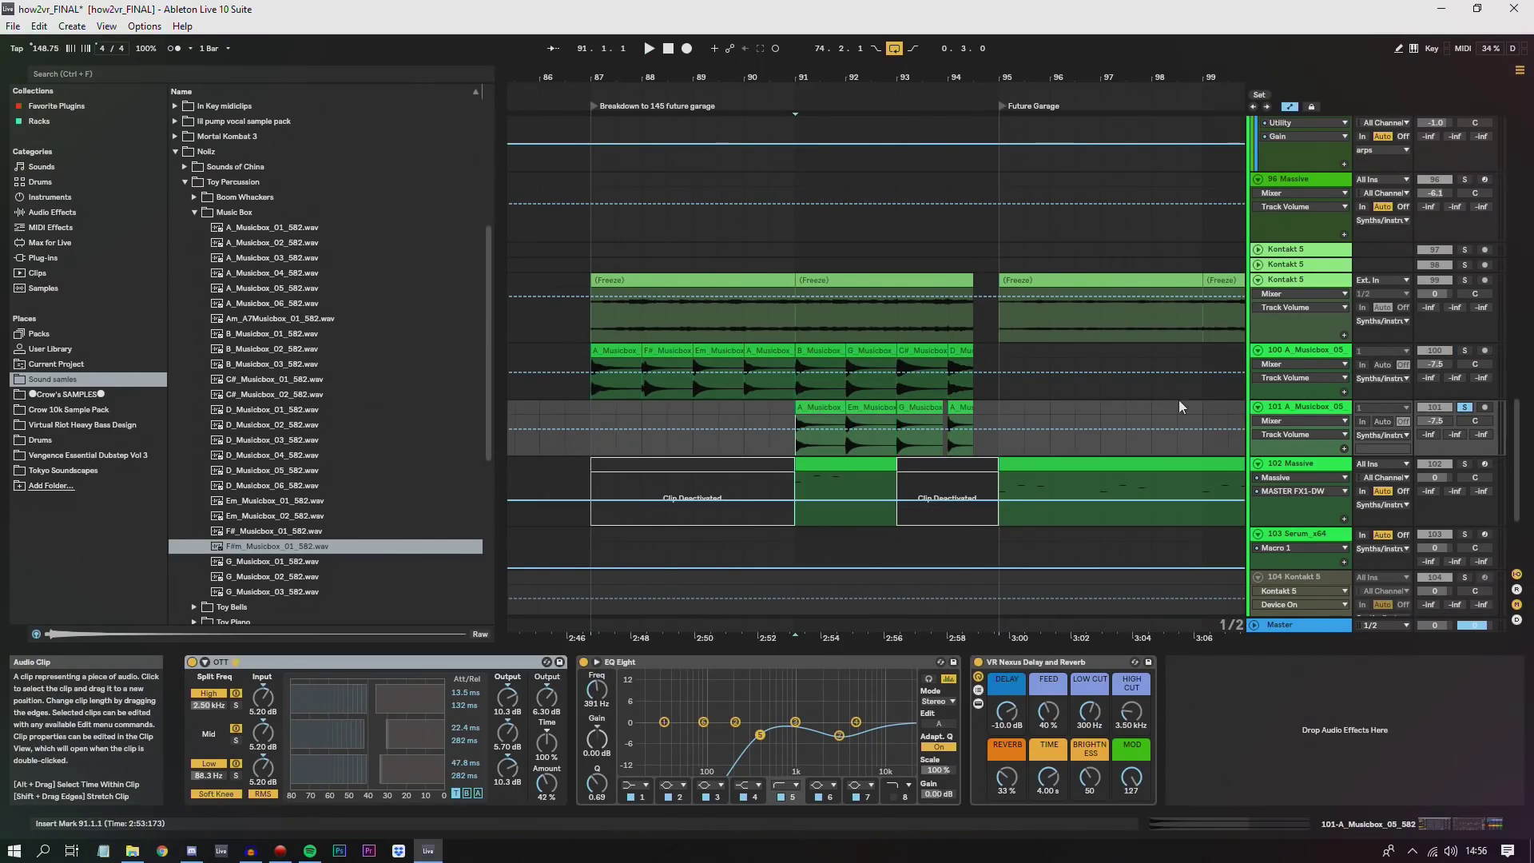
key(space)
ctrl+click(1464, 351)
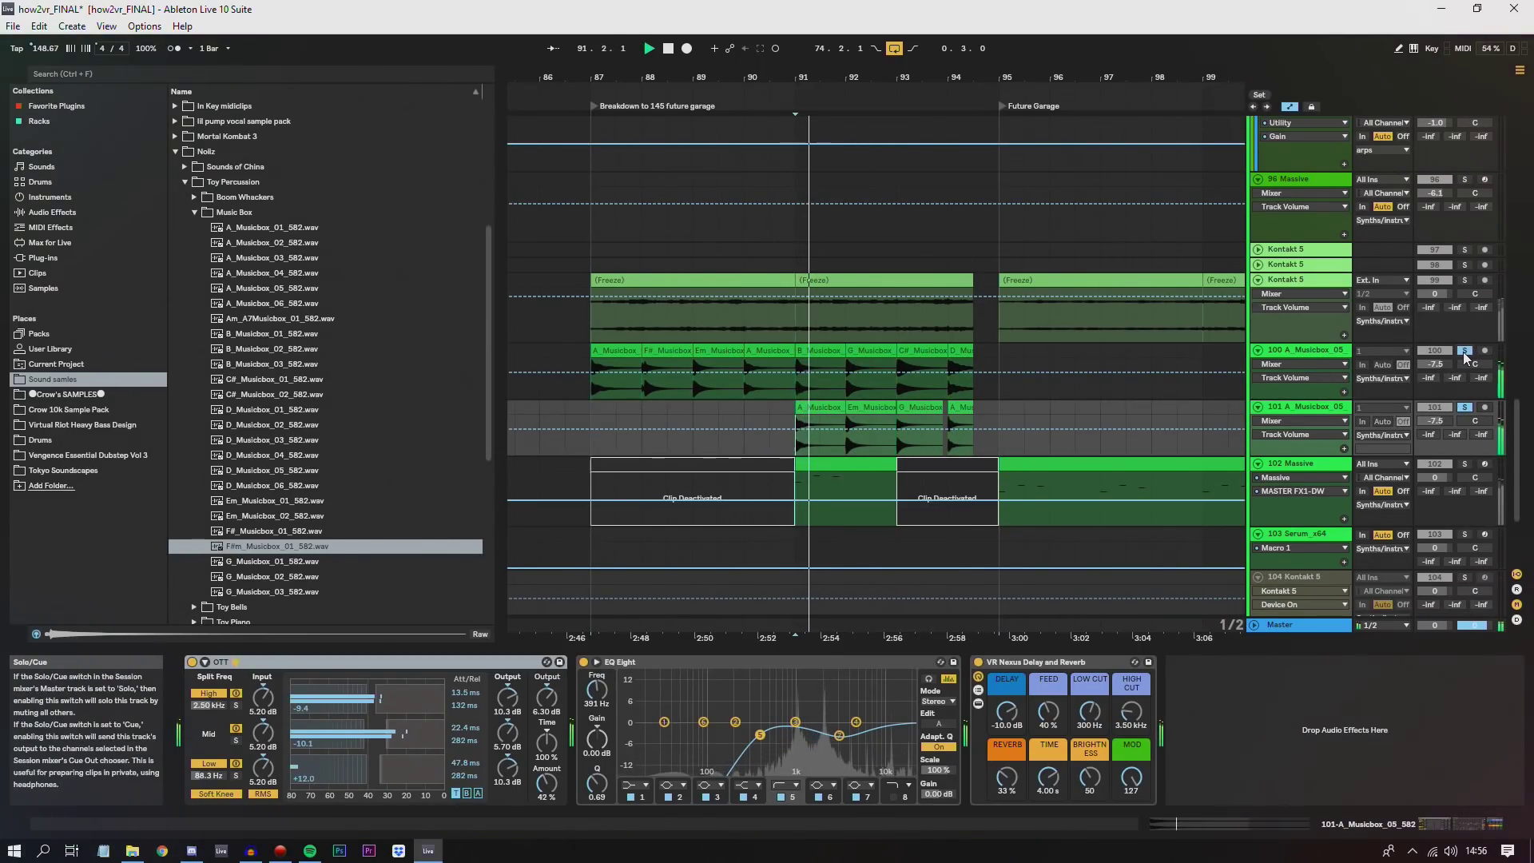
- Reduce the heights of the FX/Samples tracks from 107 down to 121 around the 150 bpm Riddim section
drag(911, 77, 863, 116)
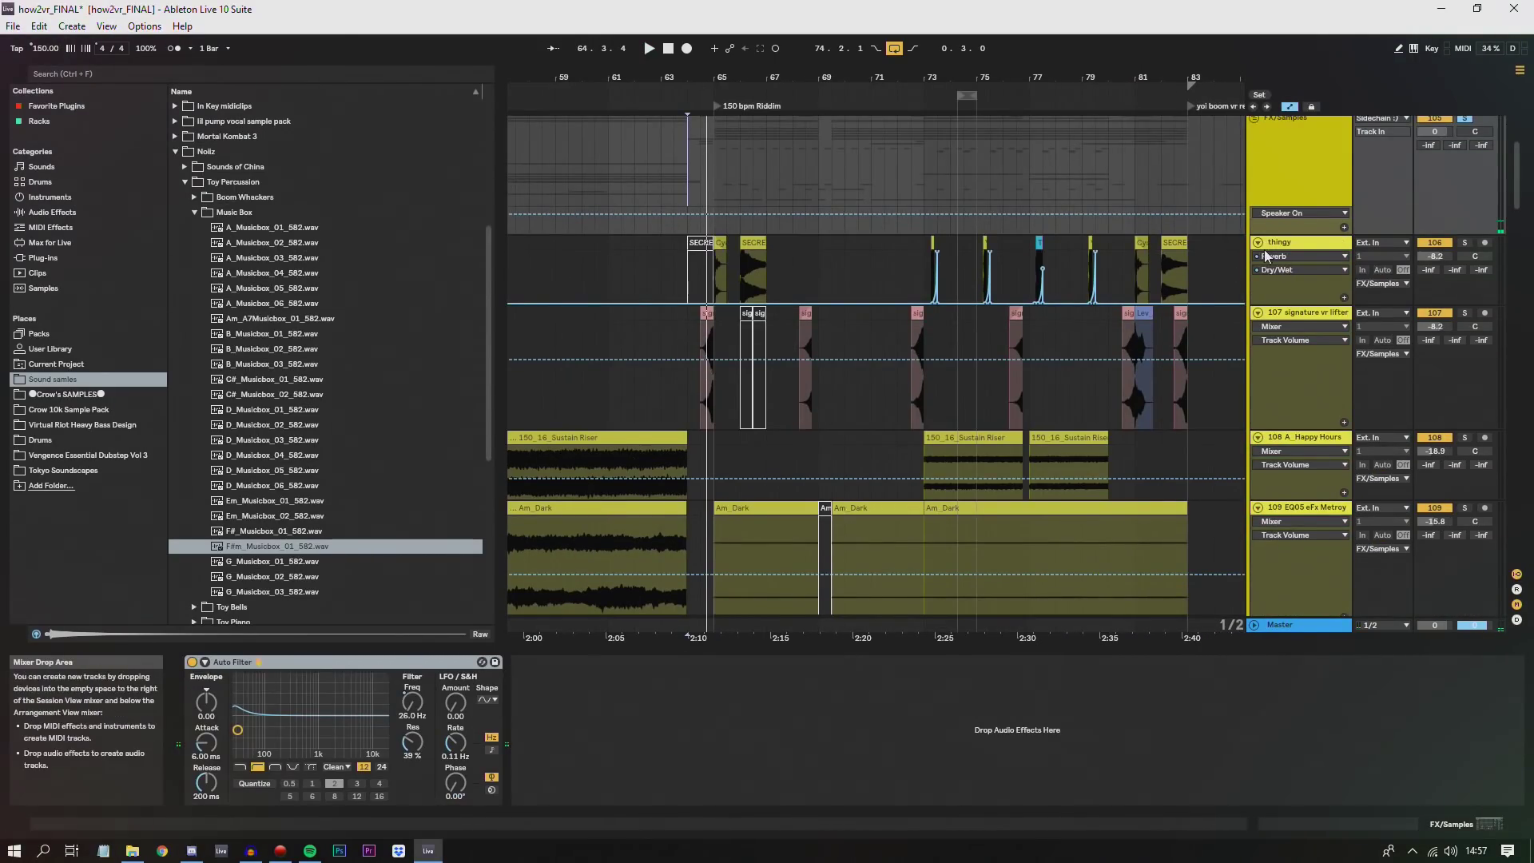
drag(1438, 429, 1438, 364)
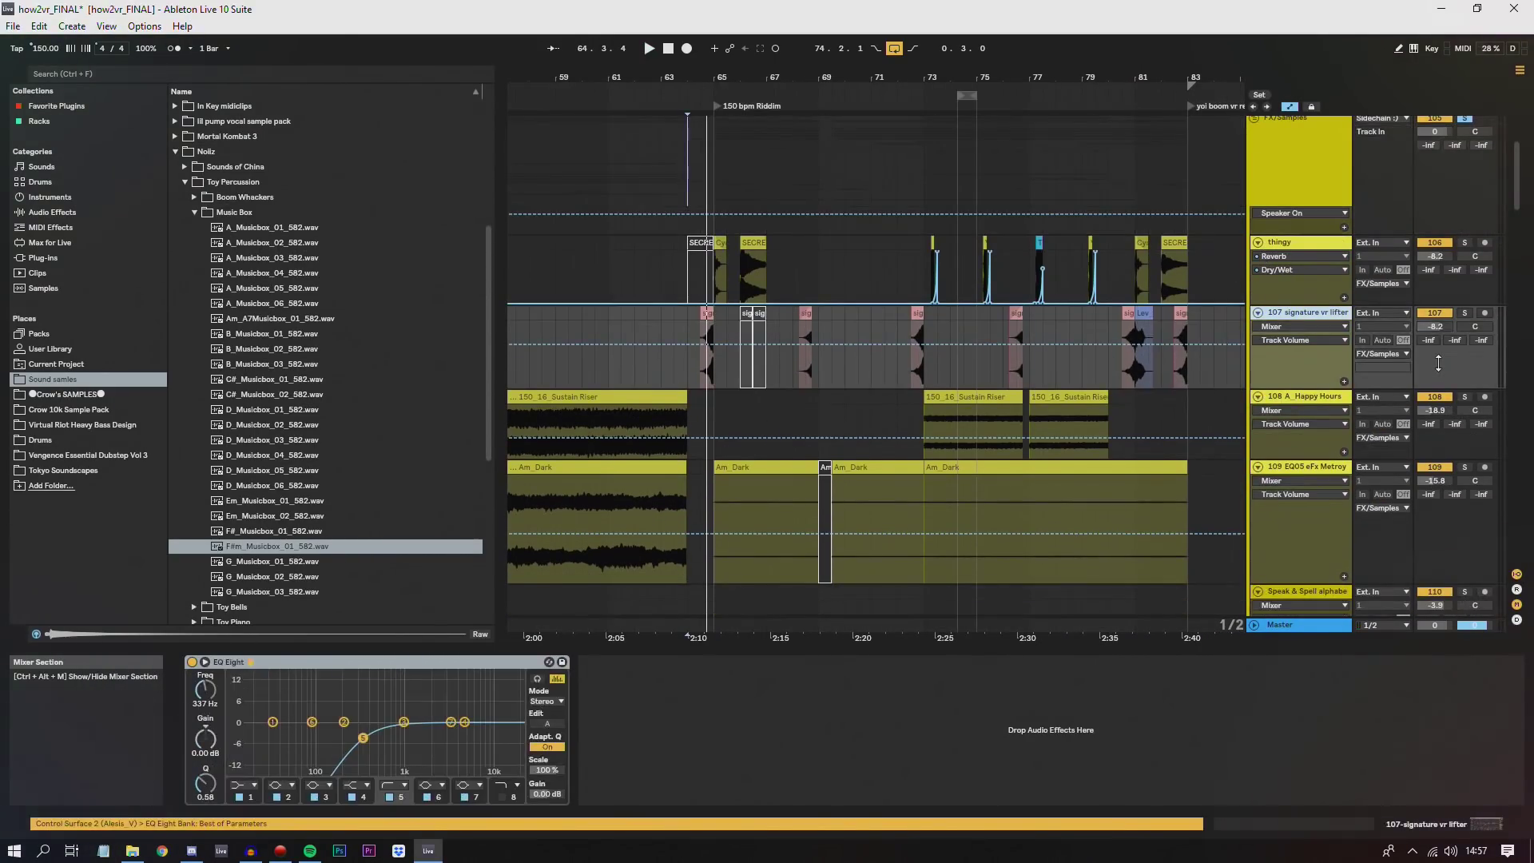
drag(1449, 527, 1439, 458)
scroll(1438, 519, down, 2)
drag(1431, 573, 1438, 518)
scroll(1440, 545, down, 2)
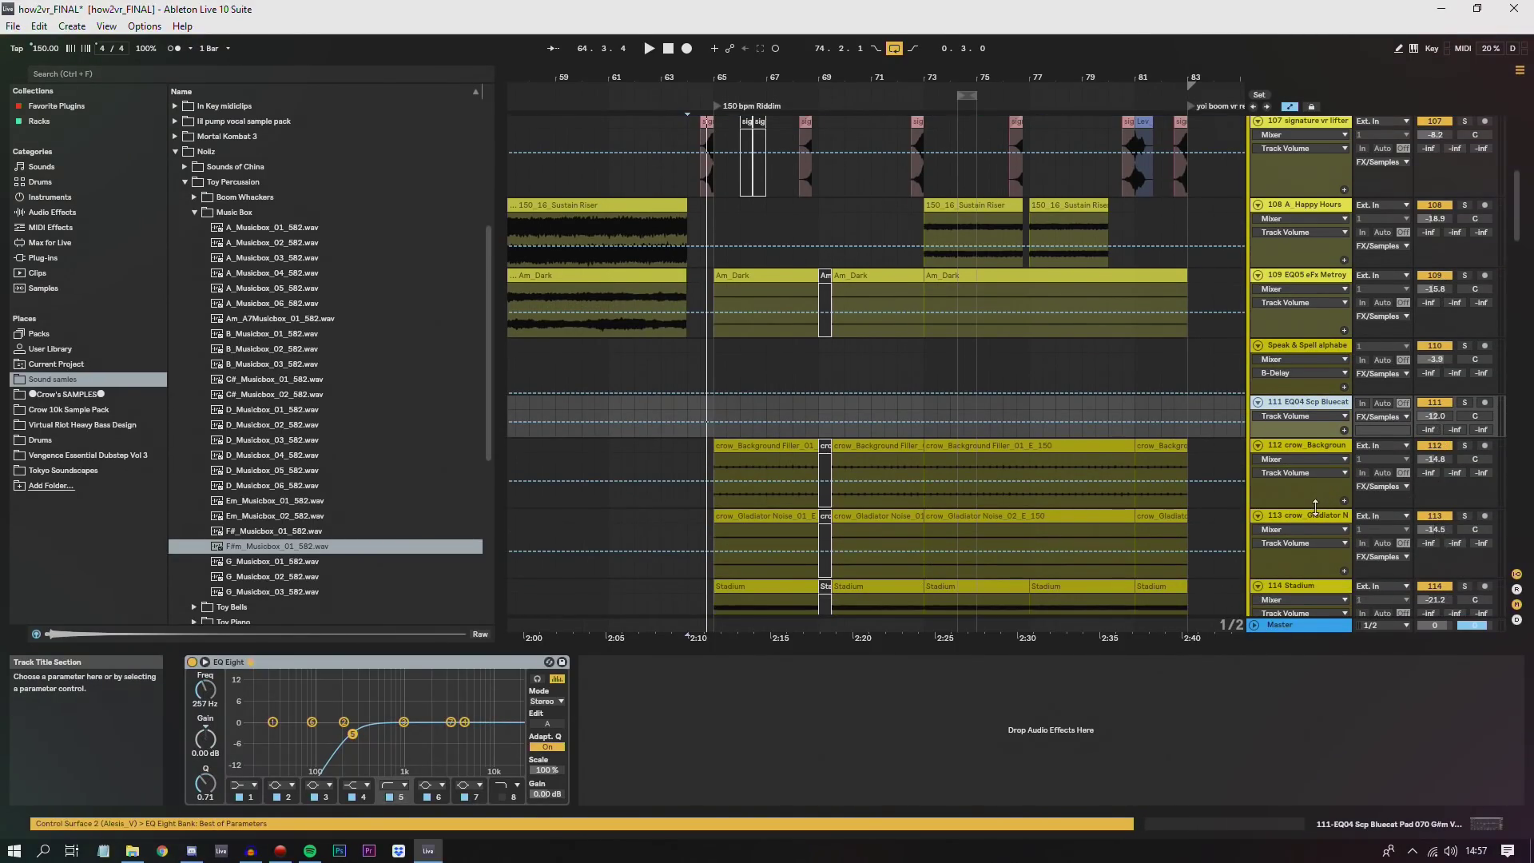
drag(1318, 510, 1312, 483)
scroll(1447, 474, down, 2)
drag(1447, 473, 1447, 459)
drag(1447, 527, 1446, 500)
scroll(1446, 519, down, 3)
drag(1446, 563, 1450, 489)
scroll(1445, 511, down, 2)
drag(1447, 606, 1450, 483)
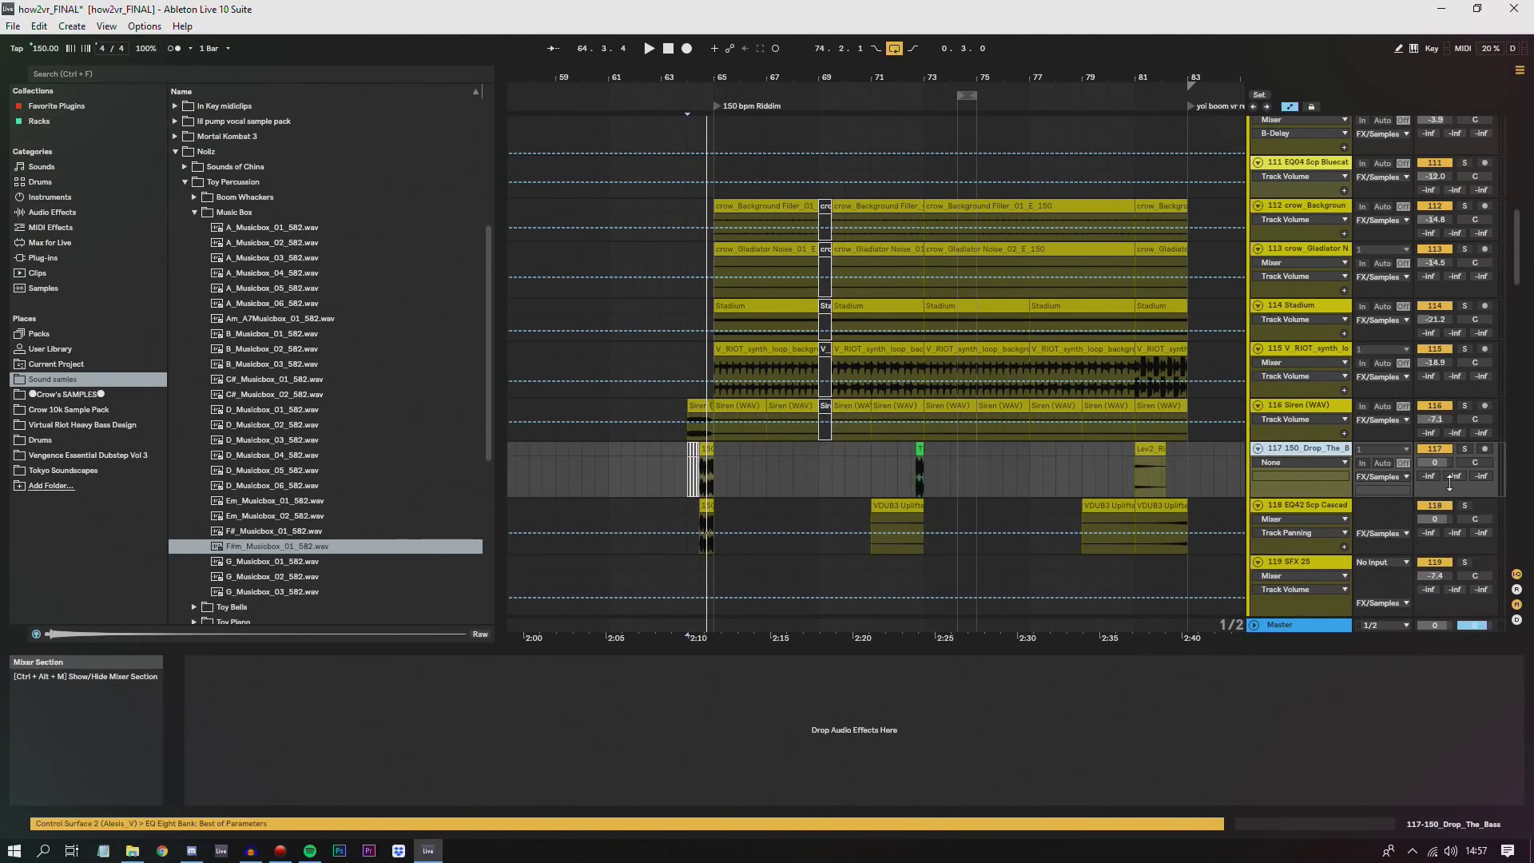
scroll(1376, 478, down, 3)
drag(1453, 537, 1459, 461)
scroll(1454, 486, down, 2)
scroll(1454, 494, down, 1)
scroll(1454, 493, down, 2)
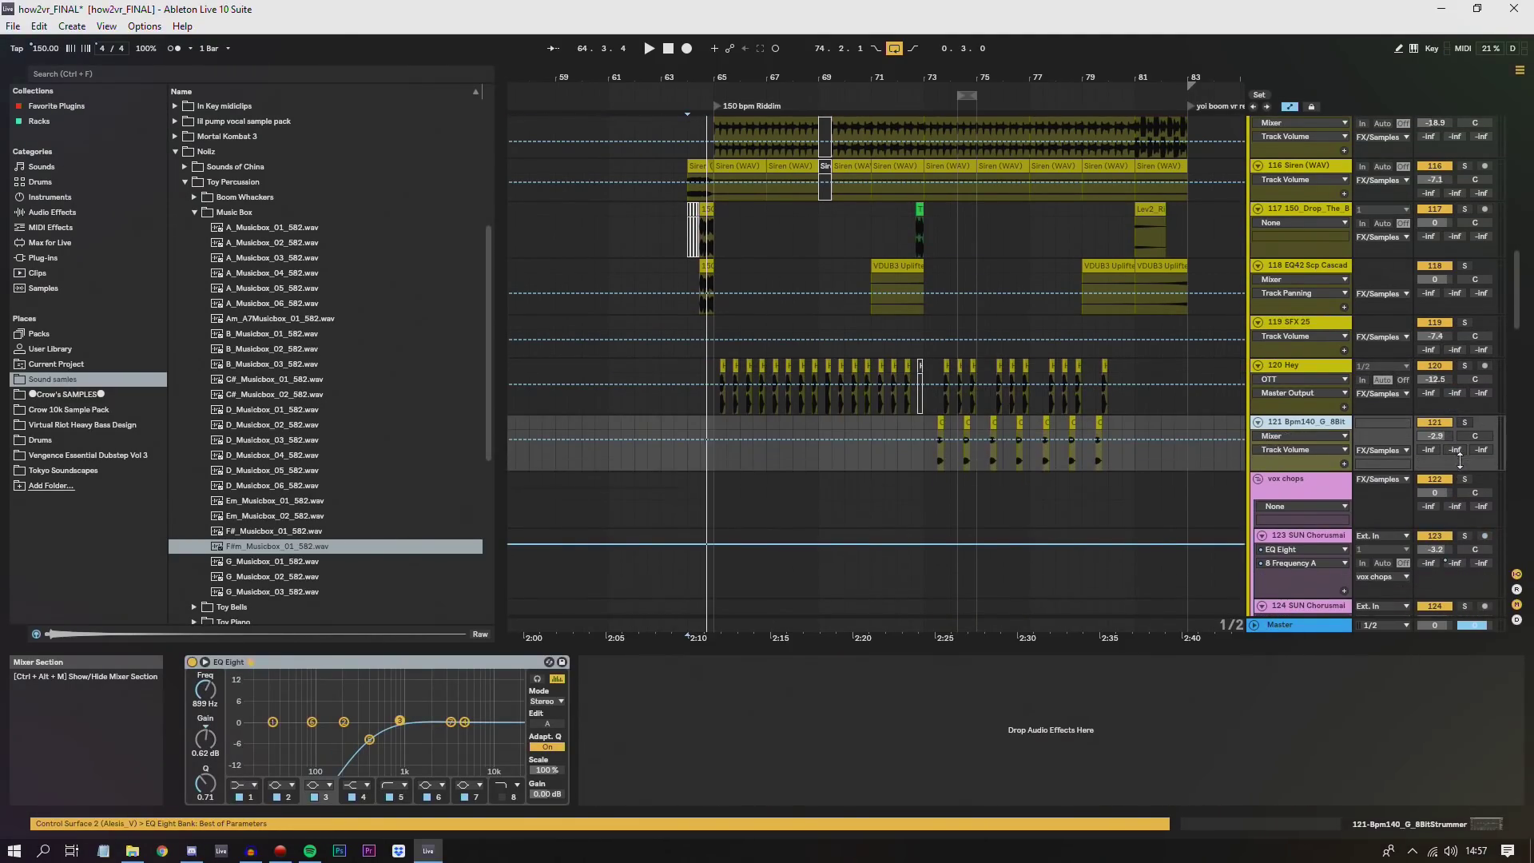
- Play the soloed FX/Samples group from bar 65, where the 150 bpm Riddim section starts
scroll(1004, 359, up, 15)
drag(726, 80, 727, 88)
scroll(699, 302, down, 4)
click(714, 334)
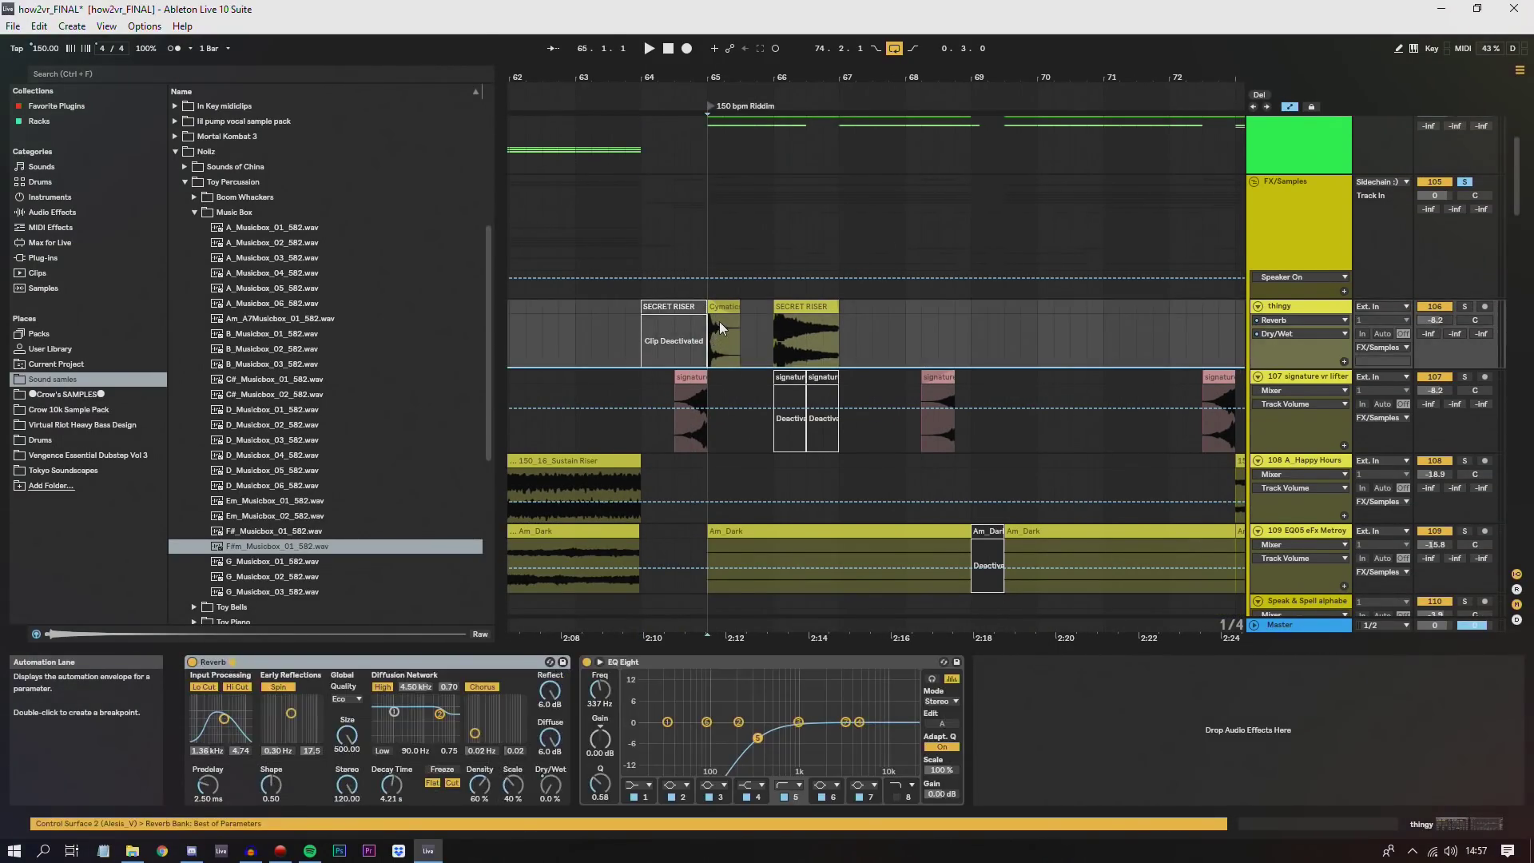
scroll(714, 331, down, 4)
click(714, 326)
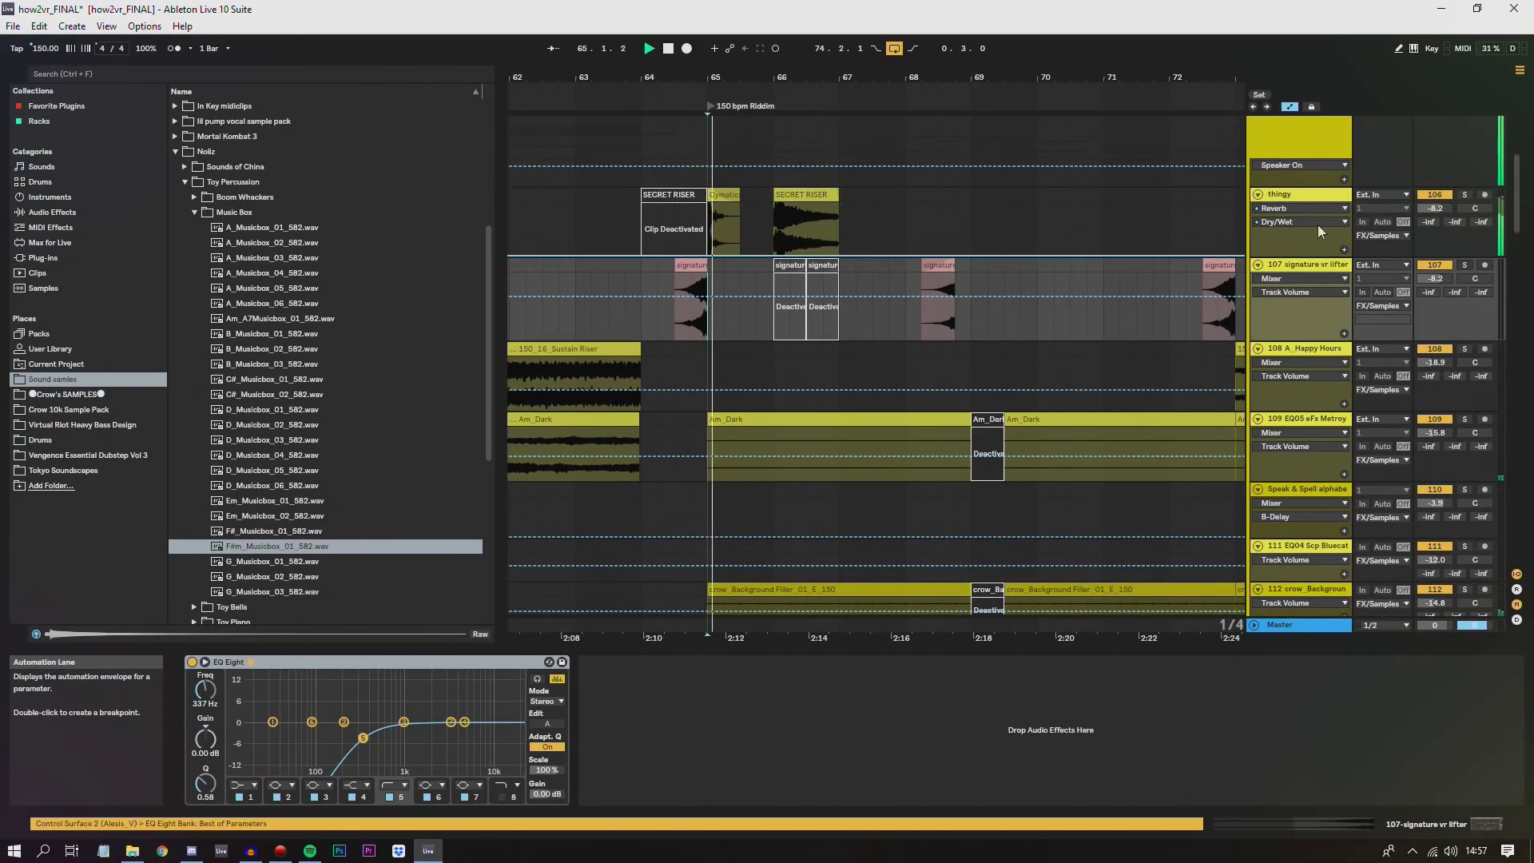
- Listen to the impact claps on soloed track 137, and play soloed track 135's TUTORIAL vocal clip from bar 68
scroll(1023, 346, down, 11)
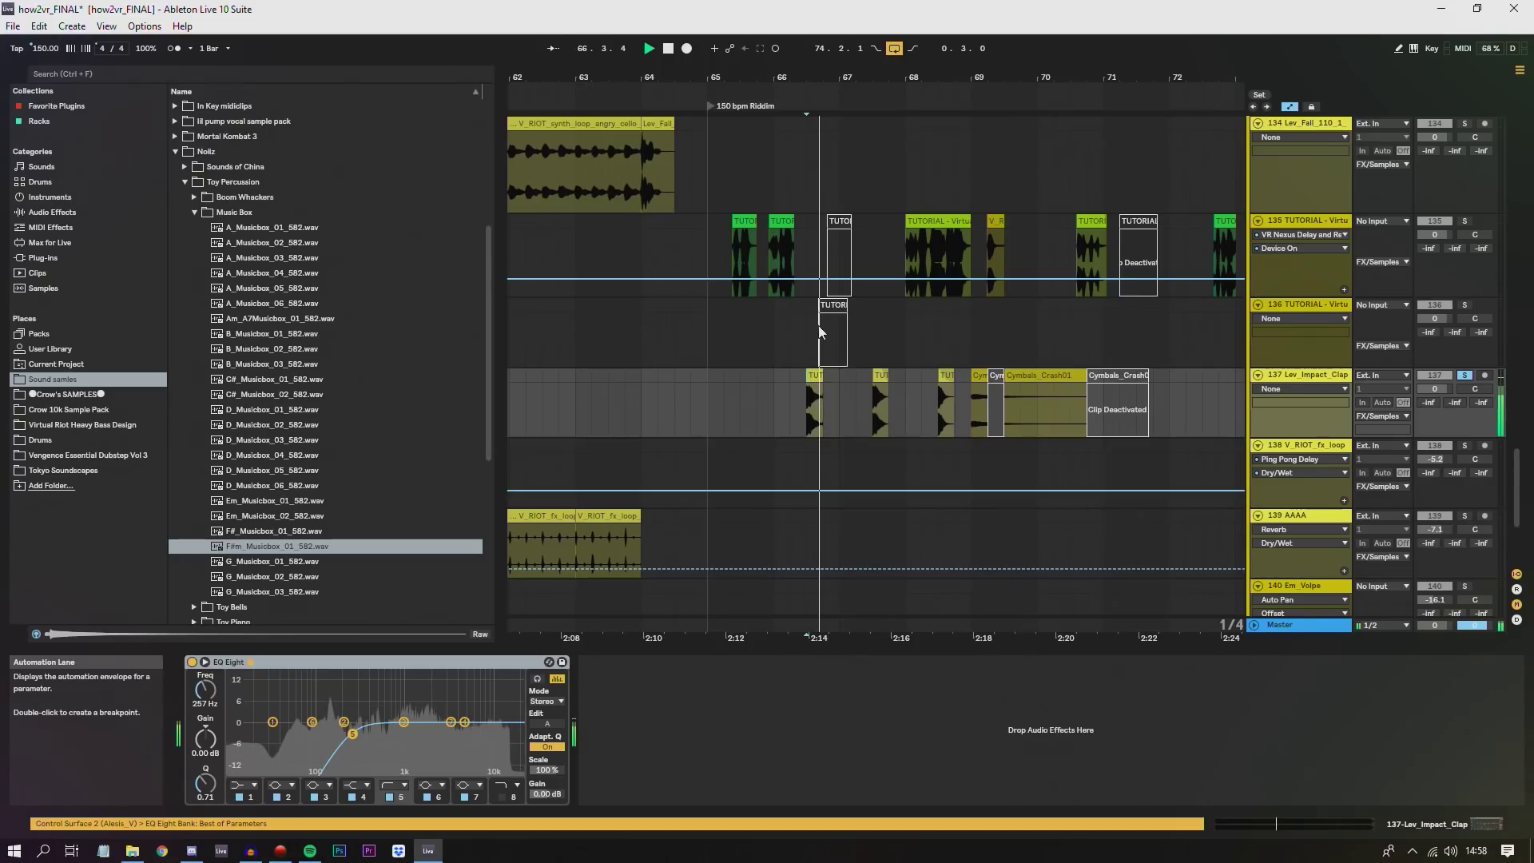
click(880, 403)
drag(787, 78, 787, 52)
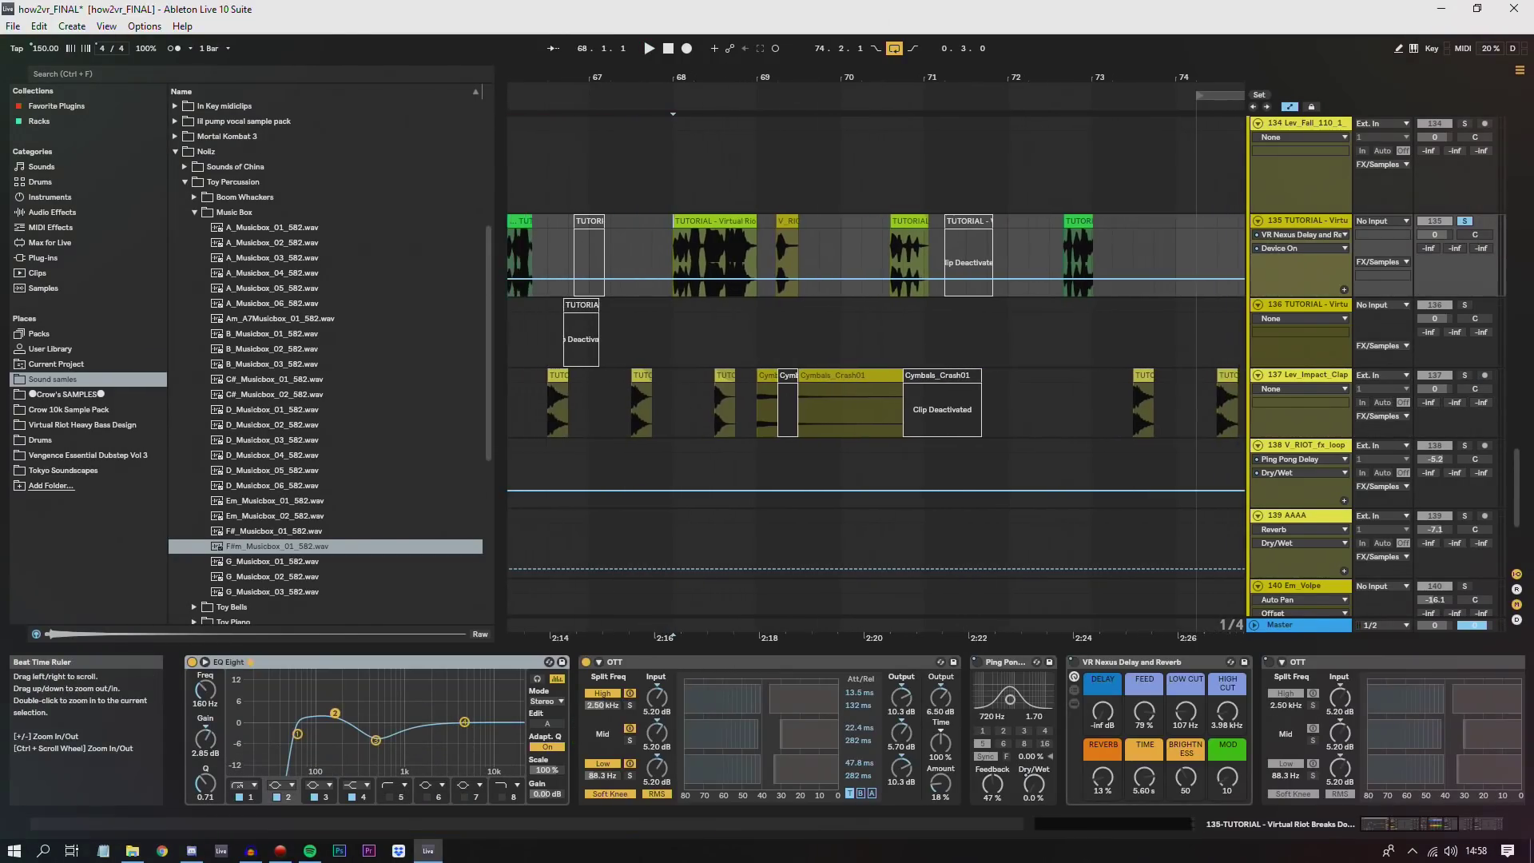
key(space)
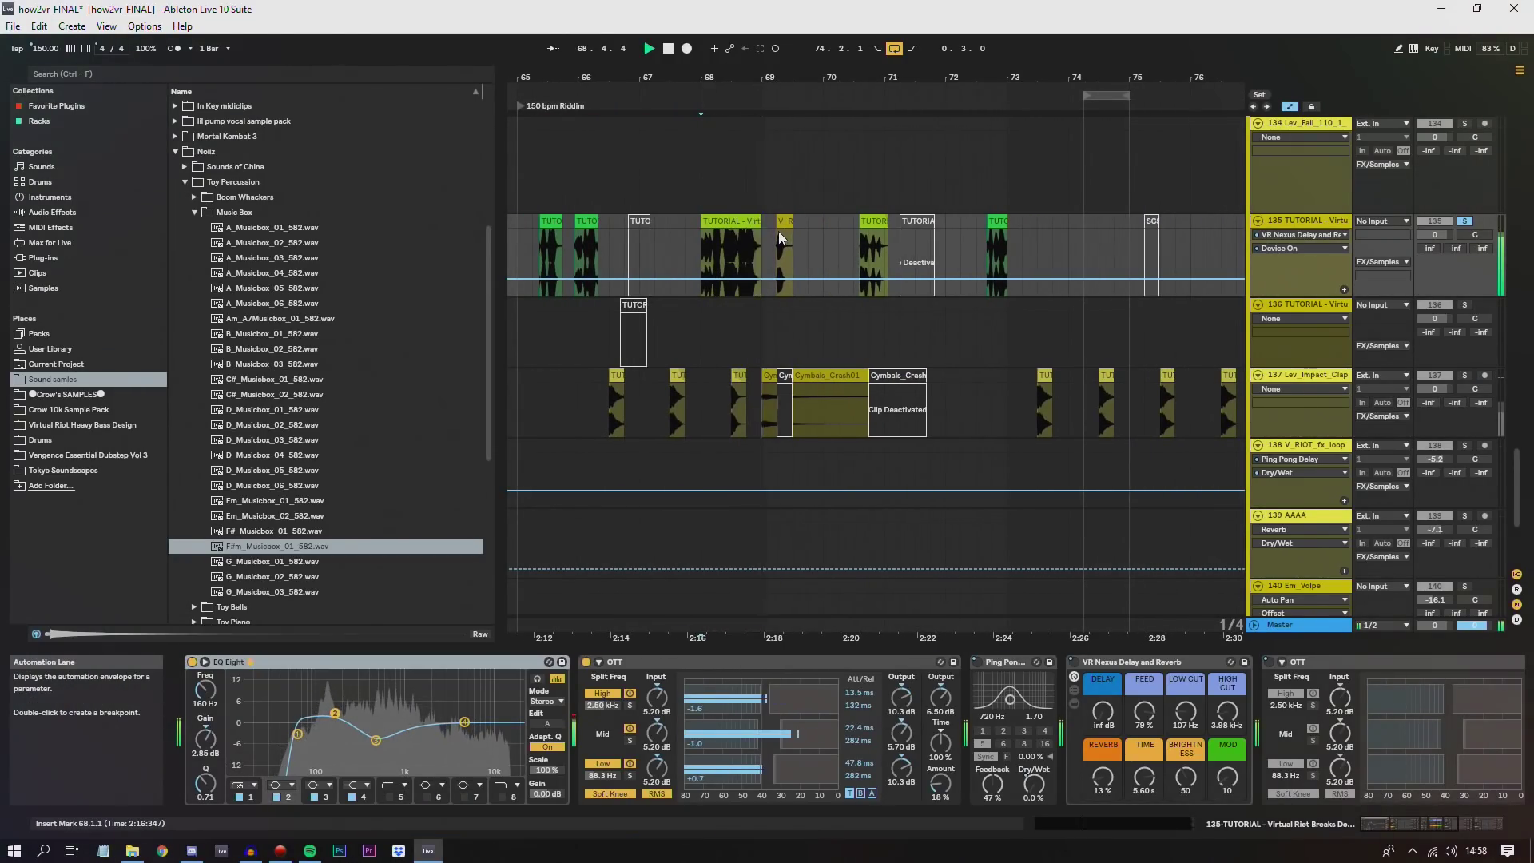
- Solo track 137 and play its Cymbals_Crash01 clip at bar 69
key(space)
click(763, 404)
click(1464, 375)
key(space)
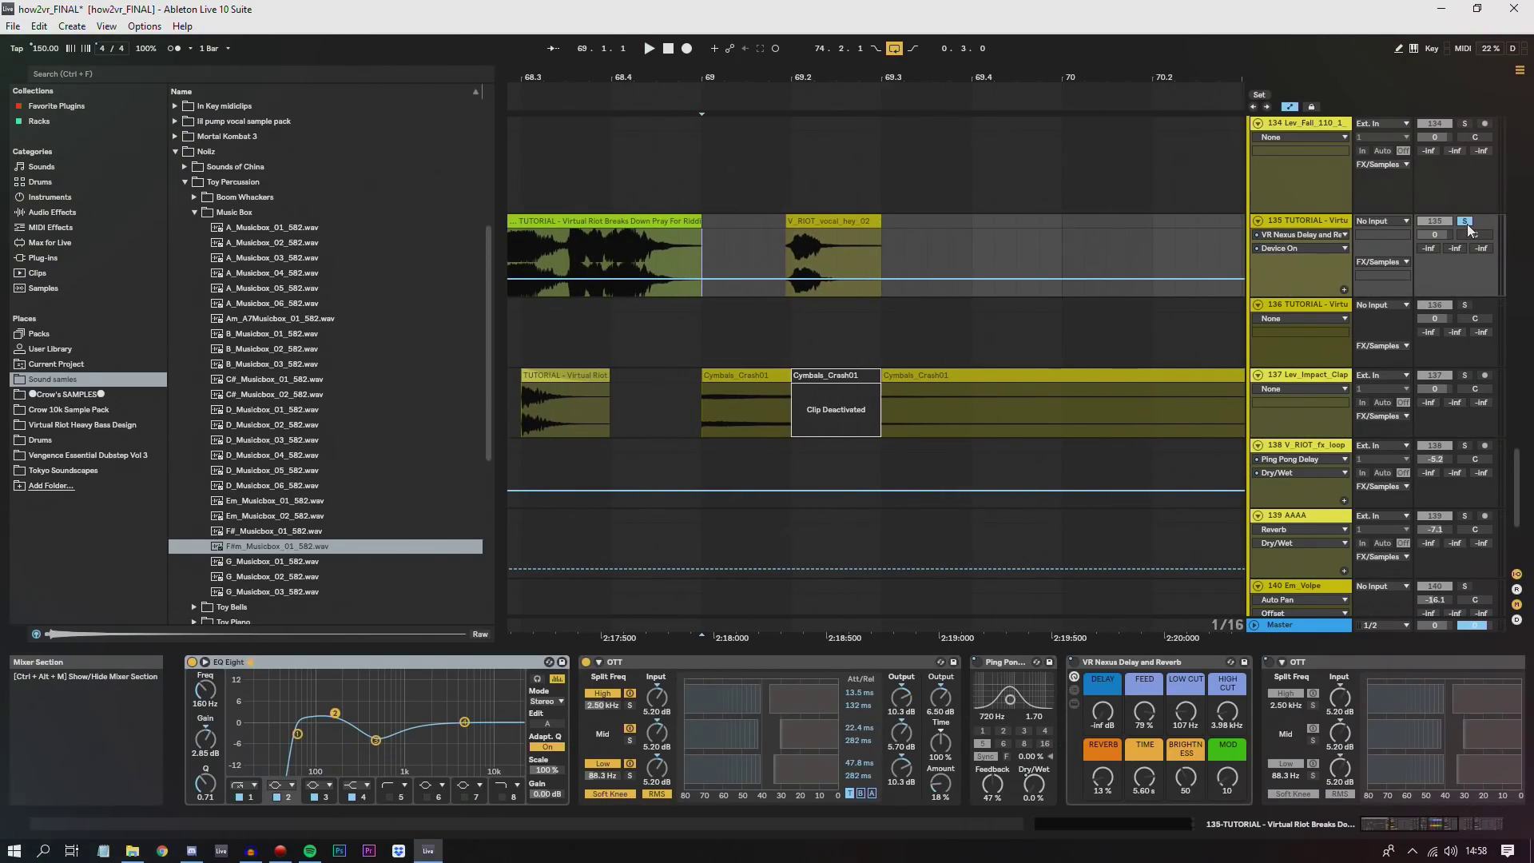
- Solo track 135 and play its V_RIOT_vocal_hey_02 clip just after bar 69
click(1466, 222)
key(space)
click(797, 261)
key(space)
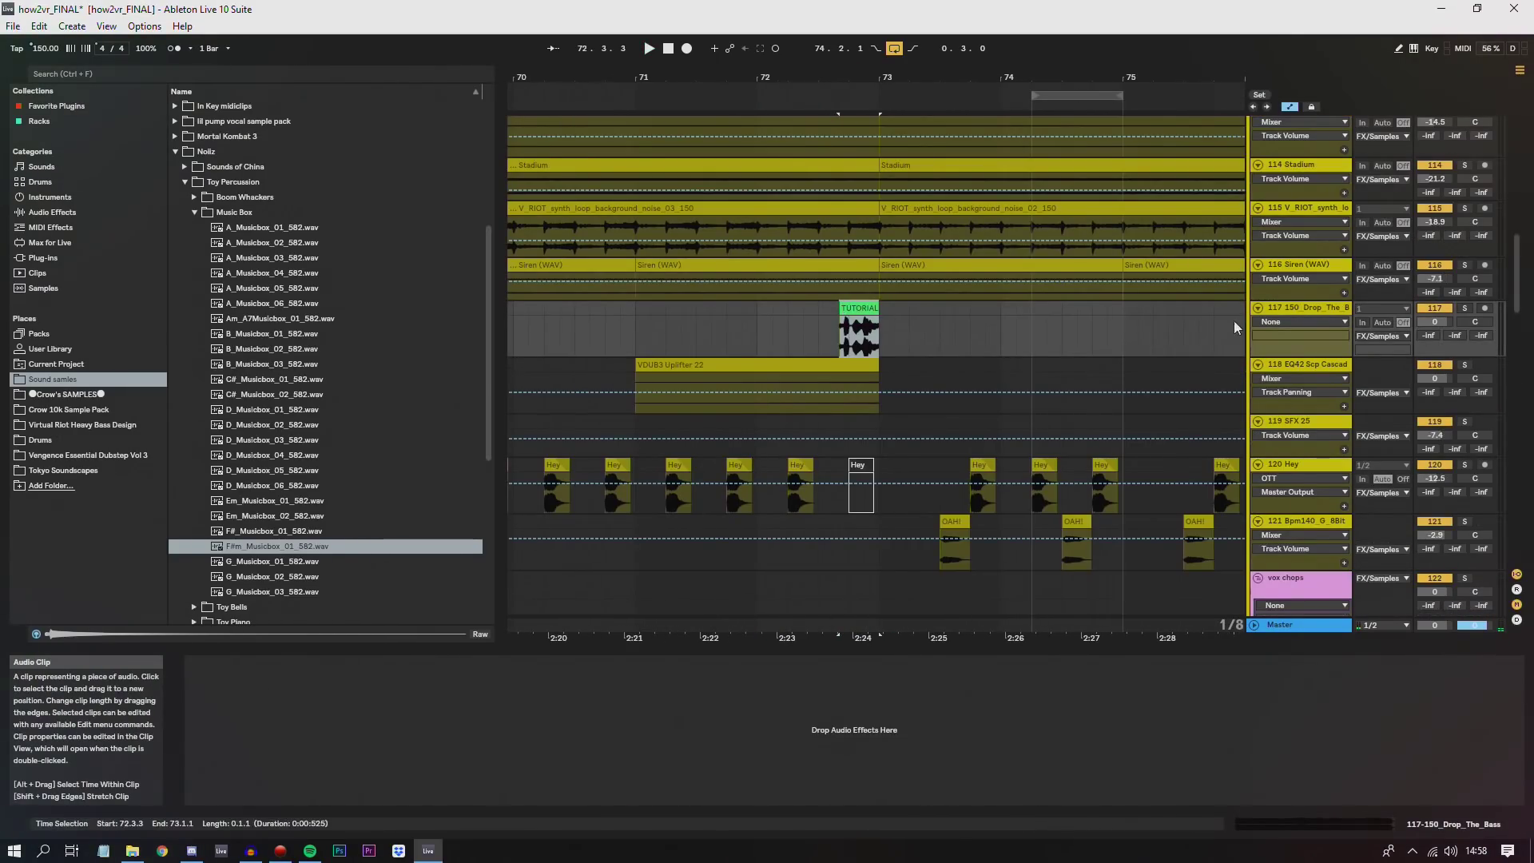
- Solo and play the TUTORIAL clips at 72.3.3 on tracks 117 and 135, one track at a time
click(1463, 308)
key(space)
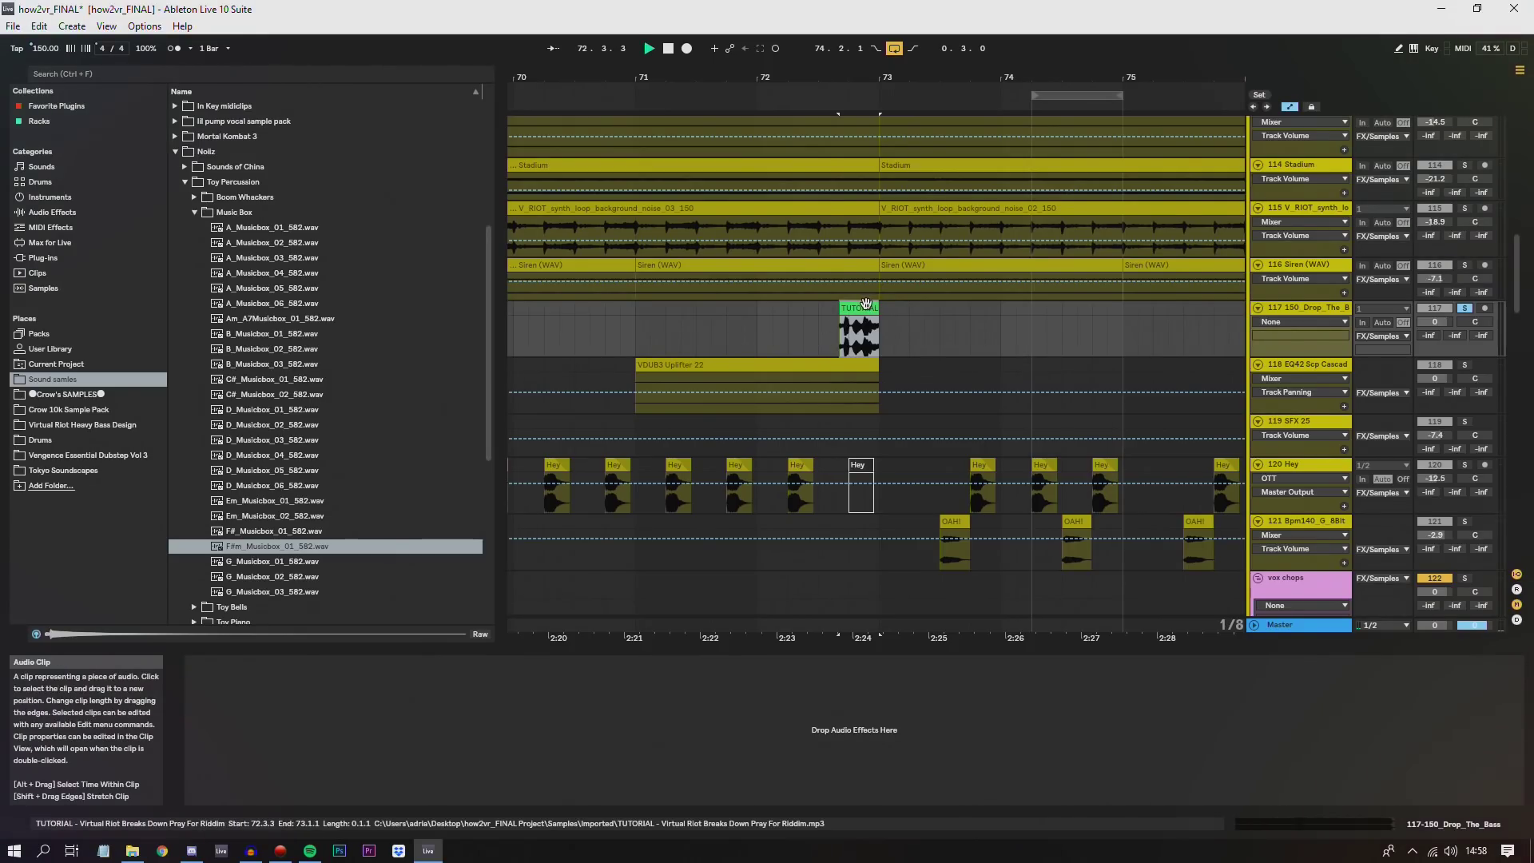
scroll(1484, 396, down, 15)
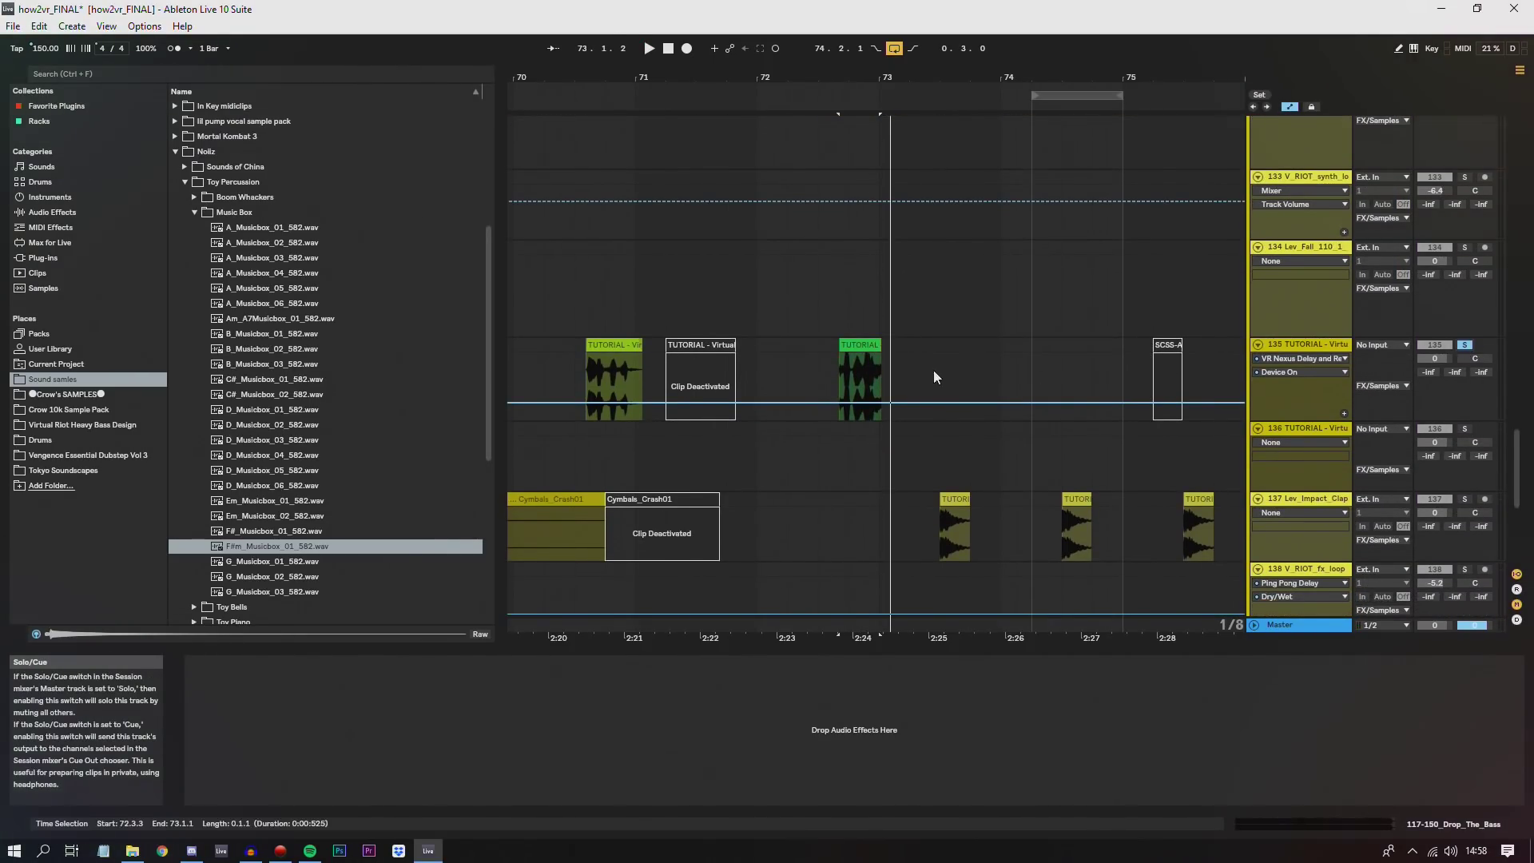
click(835, 346)
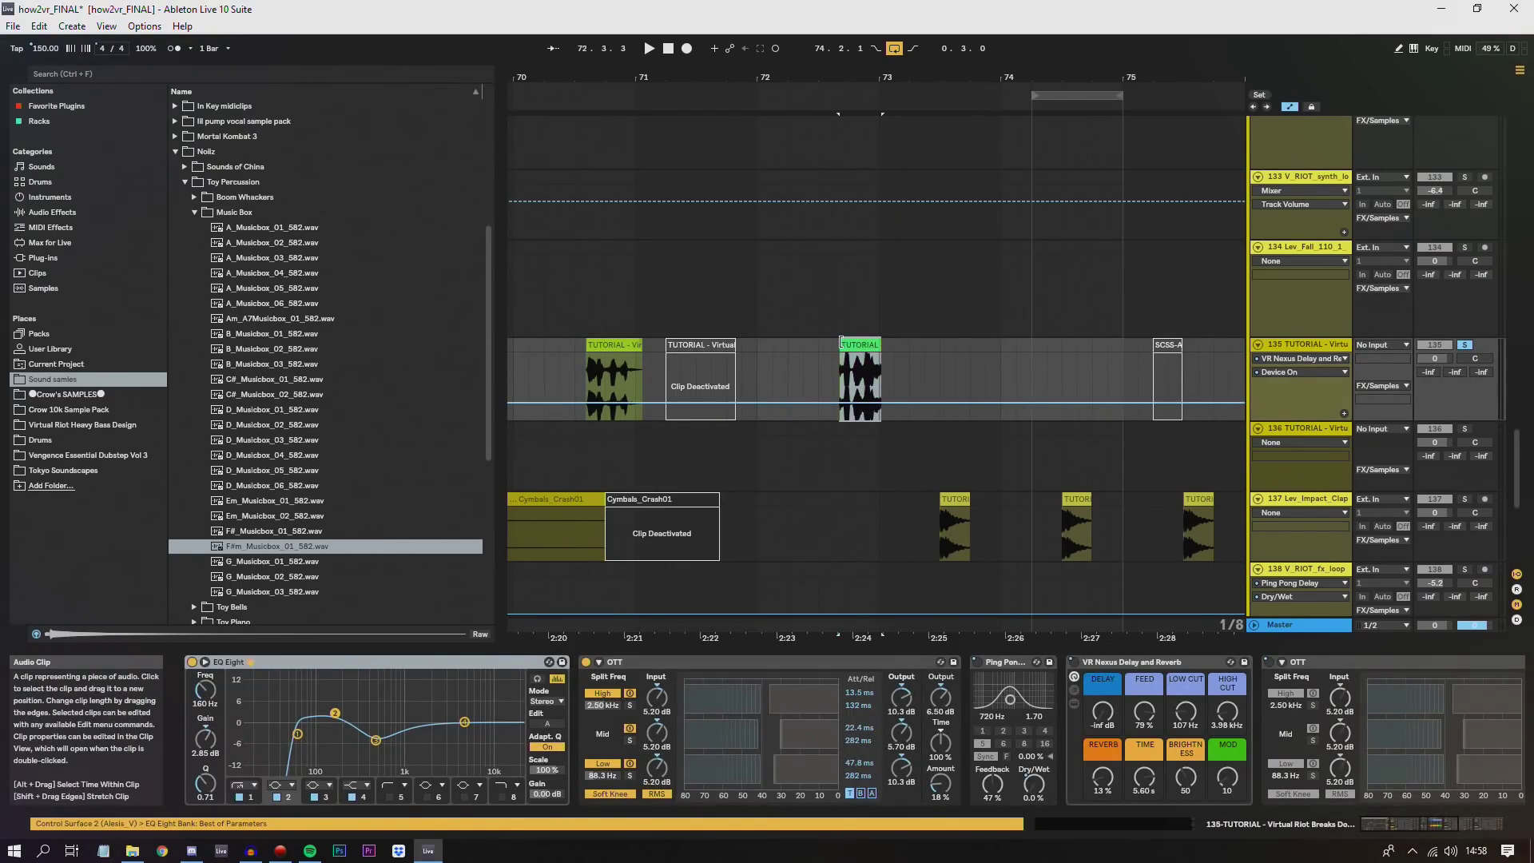
key(space)
- Play soloed track 141 from bar 73, and place the insert marker at 73.3.1 on impact clap track 137
click(883, 493)
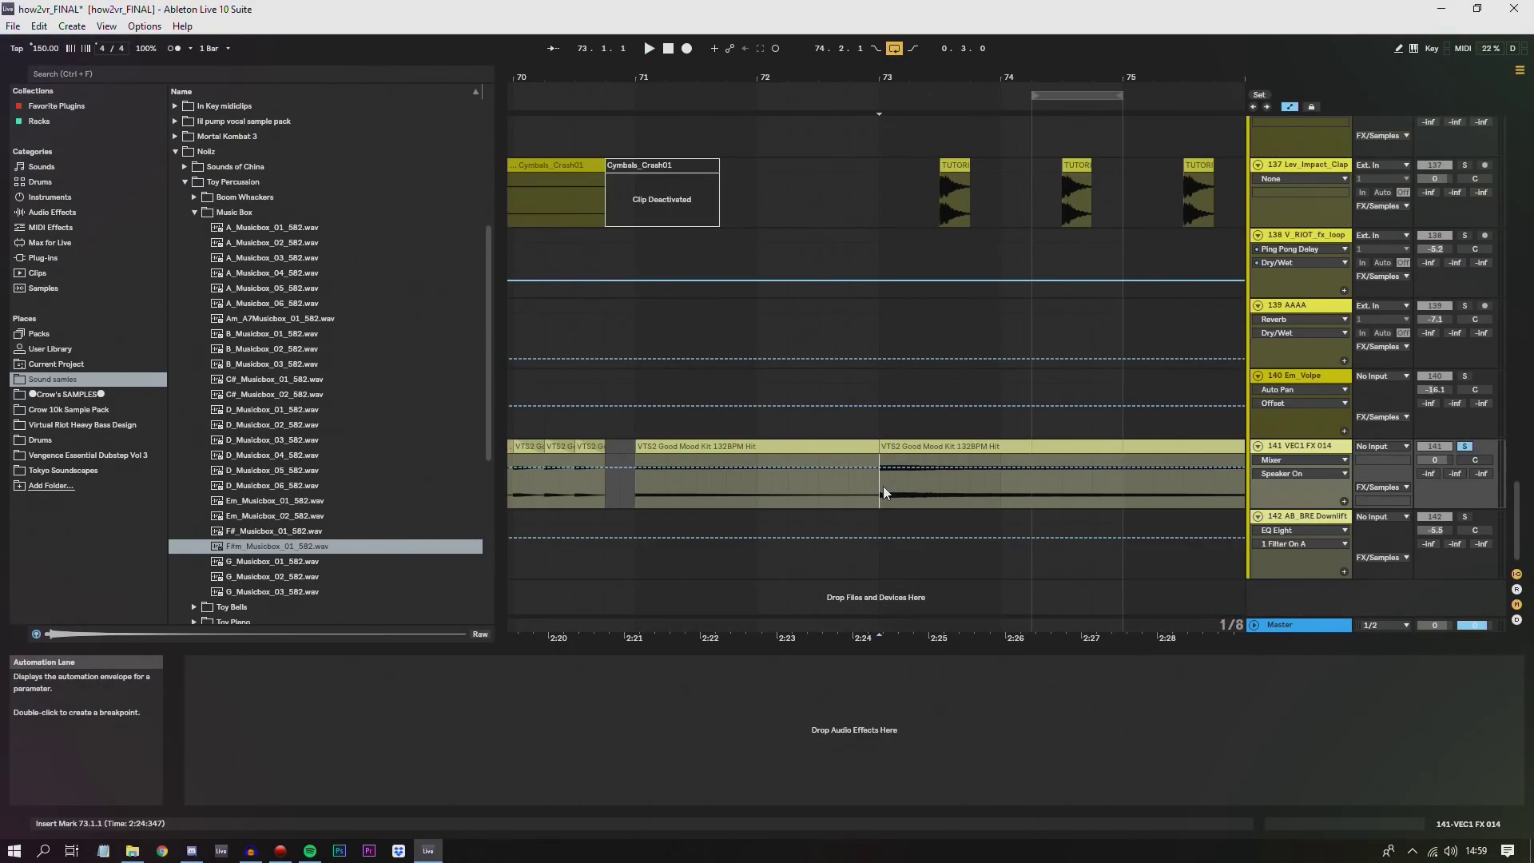
key(space)
drag(925, 76, 1002, 40)
scroll(1066, 407, up, 3)
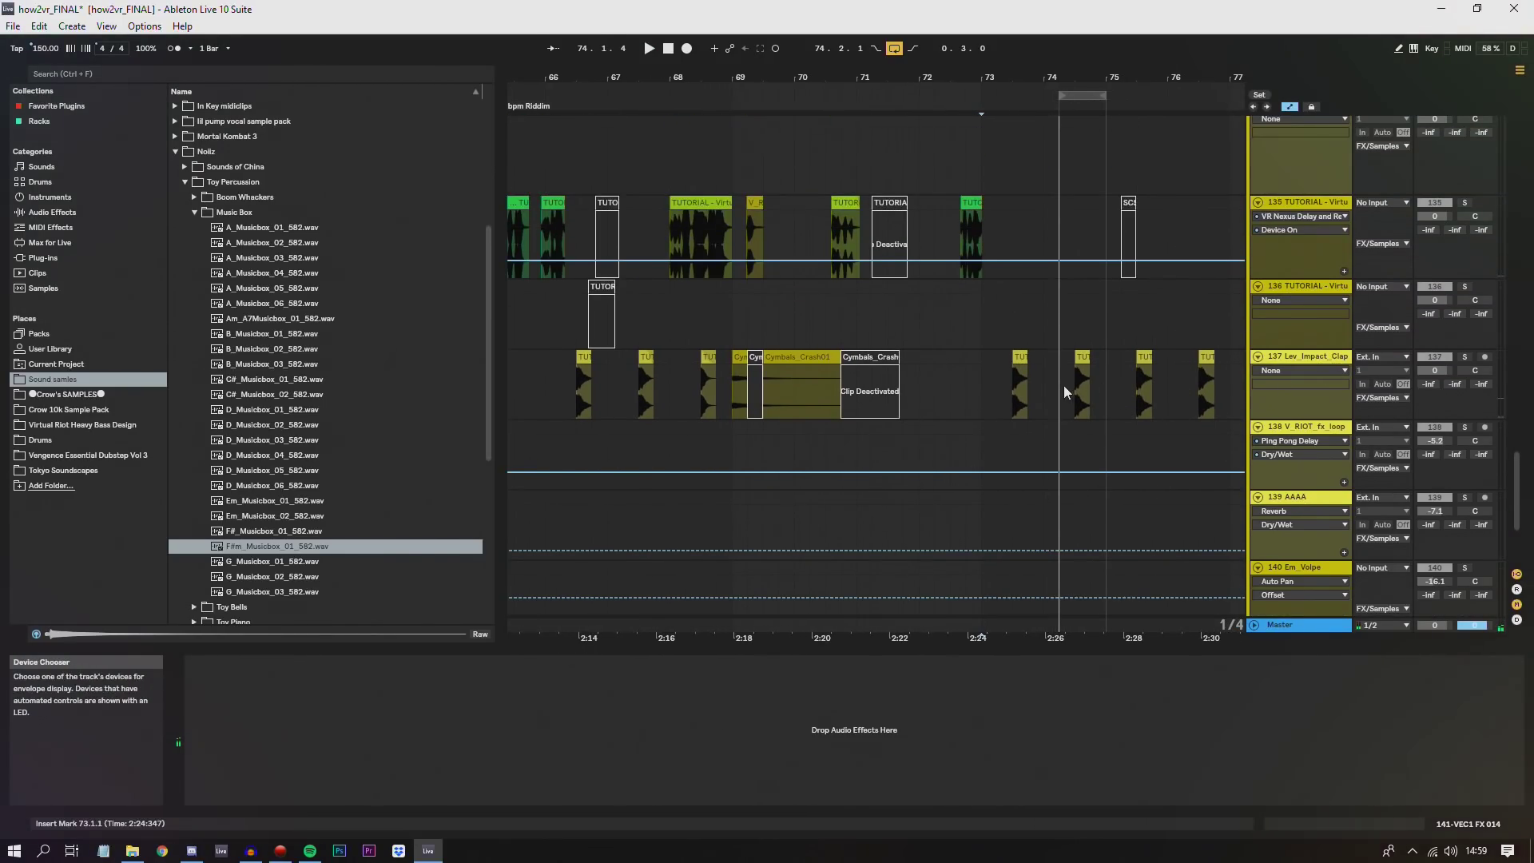
click(1014, 358)
- Solo track 109 and play its Am_Dark clip from bar 65
scroll(845, 377, up, 20)
mouse_move(893, 75)
mouse_down()
mouse_move(1125, 75)
mouse_move(1038, 68)
mouse_up()
scroll(766, 274, up, 5)
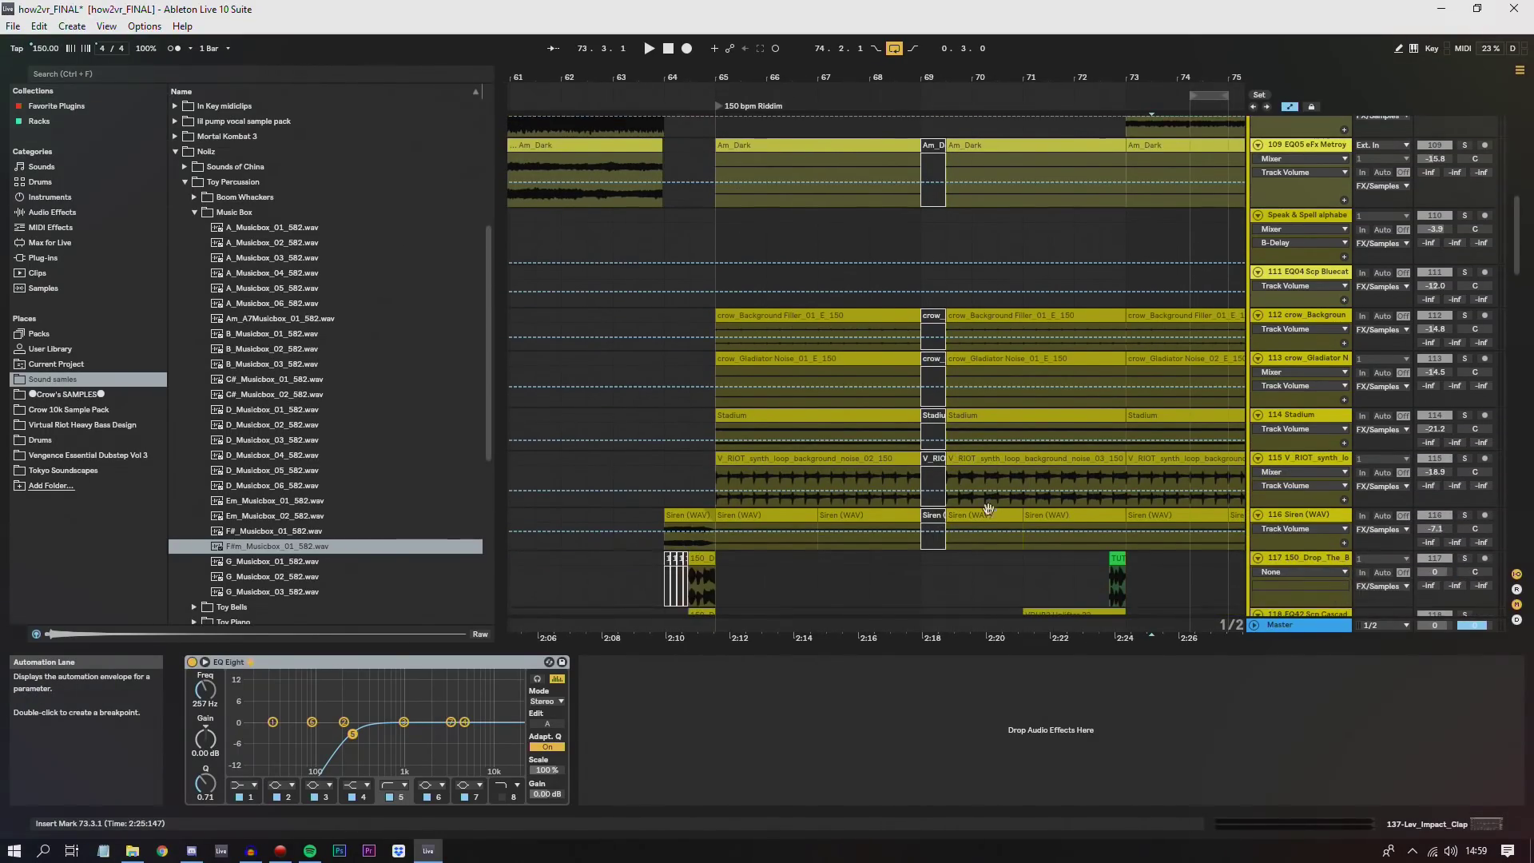
click(717, 214)
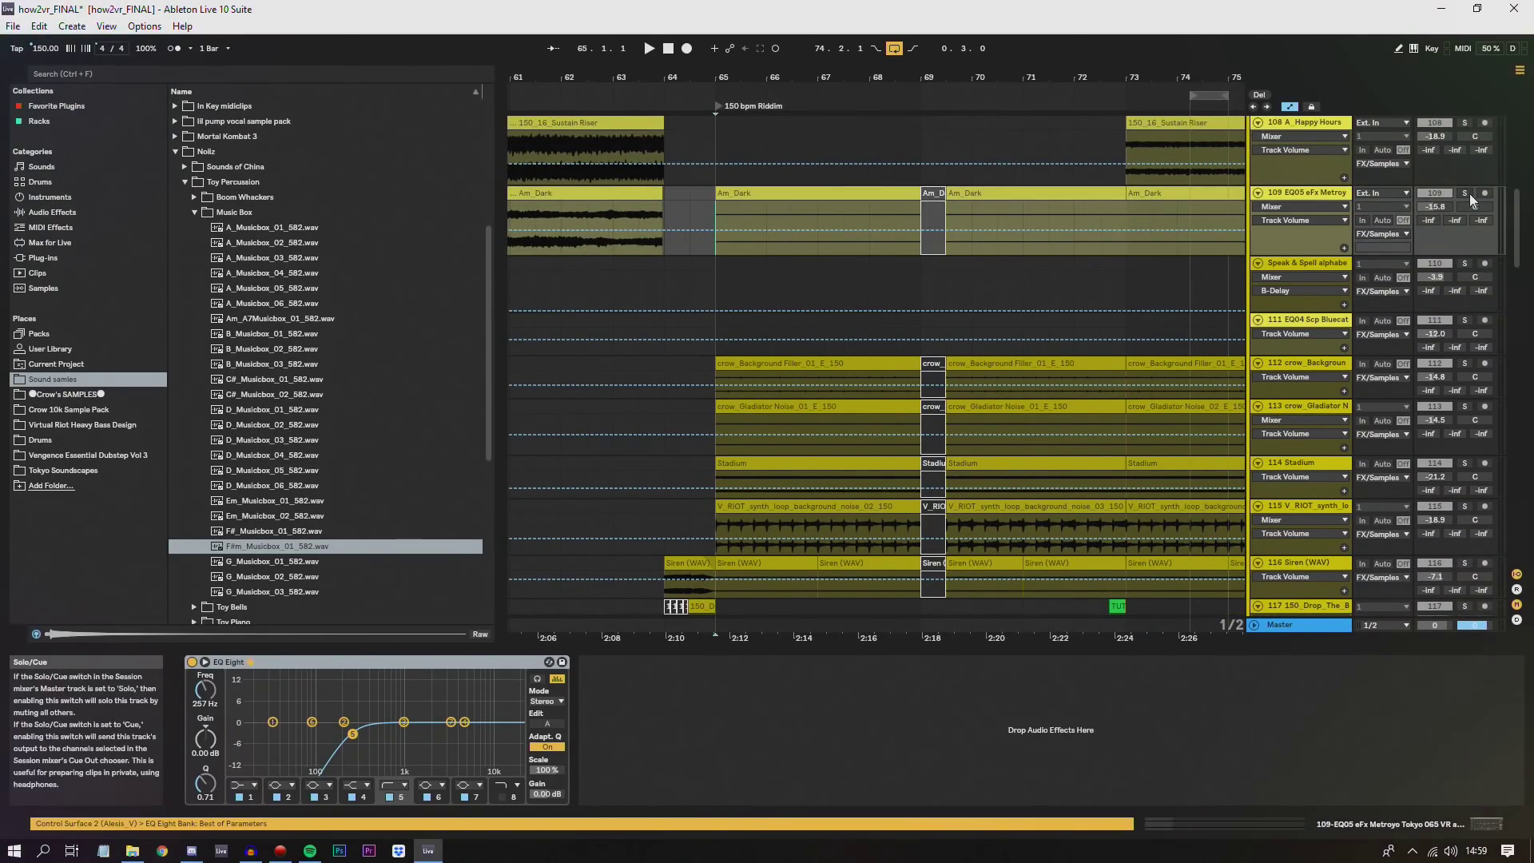
scroll(779, 310, down, 5)
scroll(751, 337, up, 5)
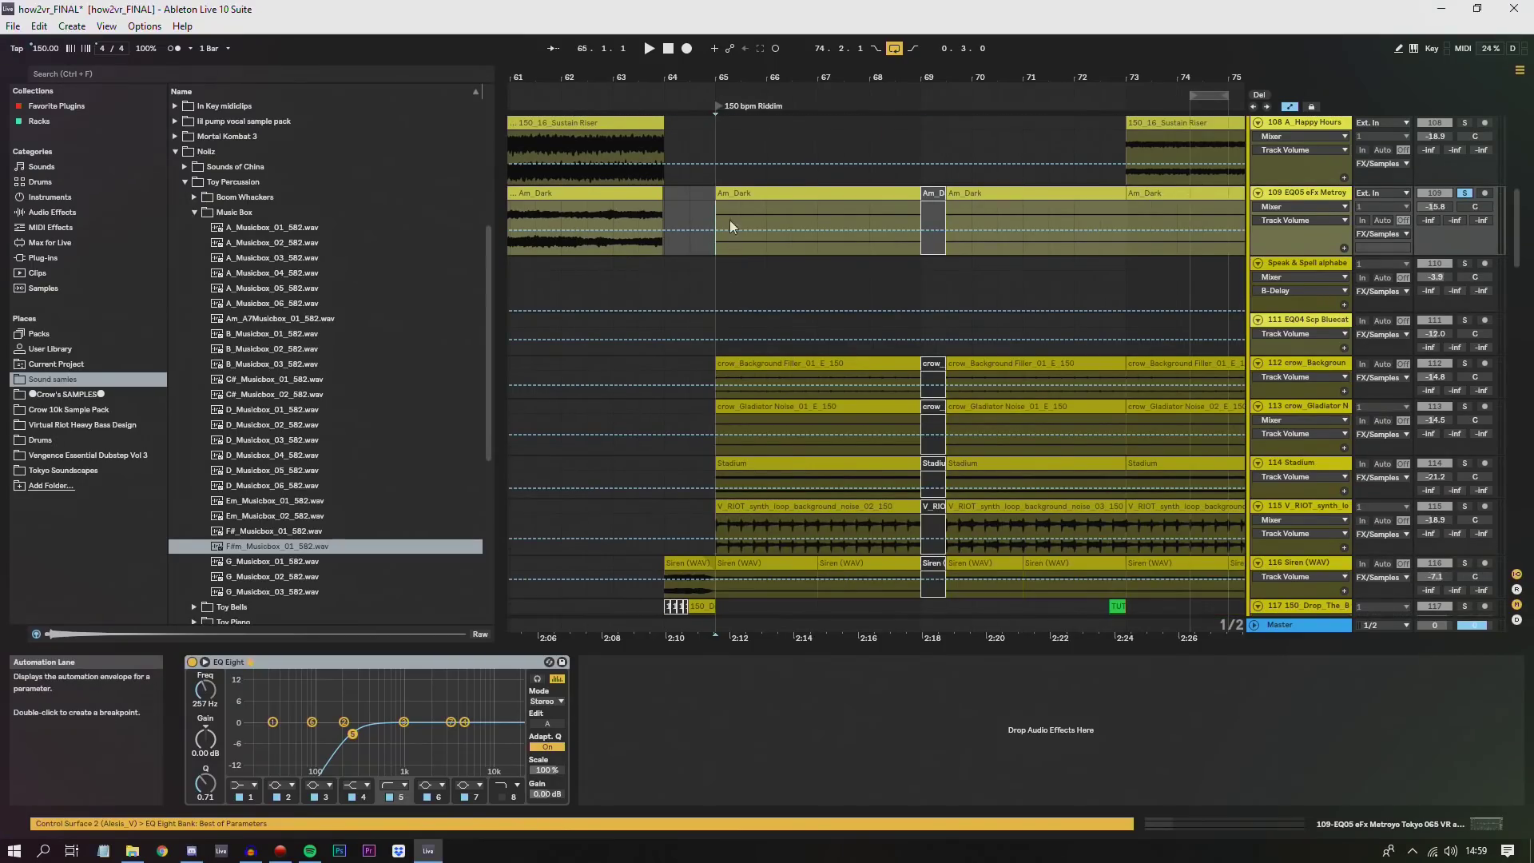
click(715, 211)
scroll(713, 205, down, 1)
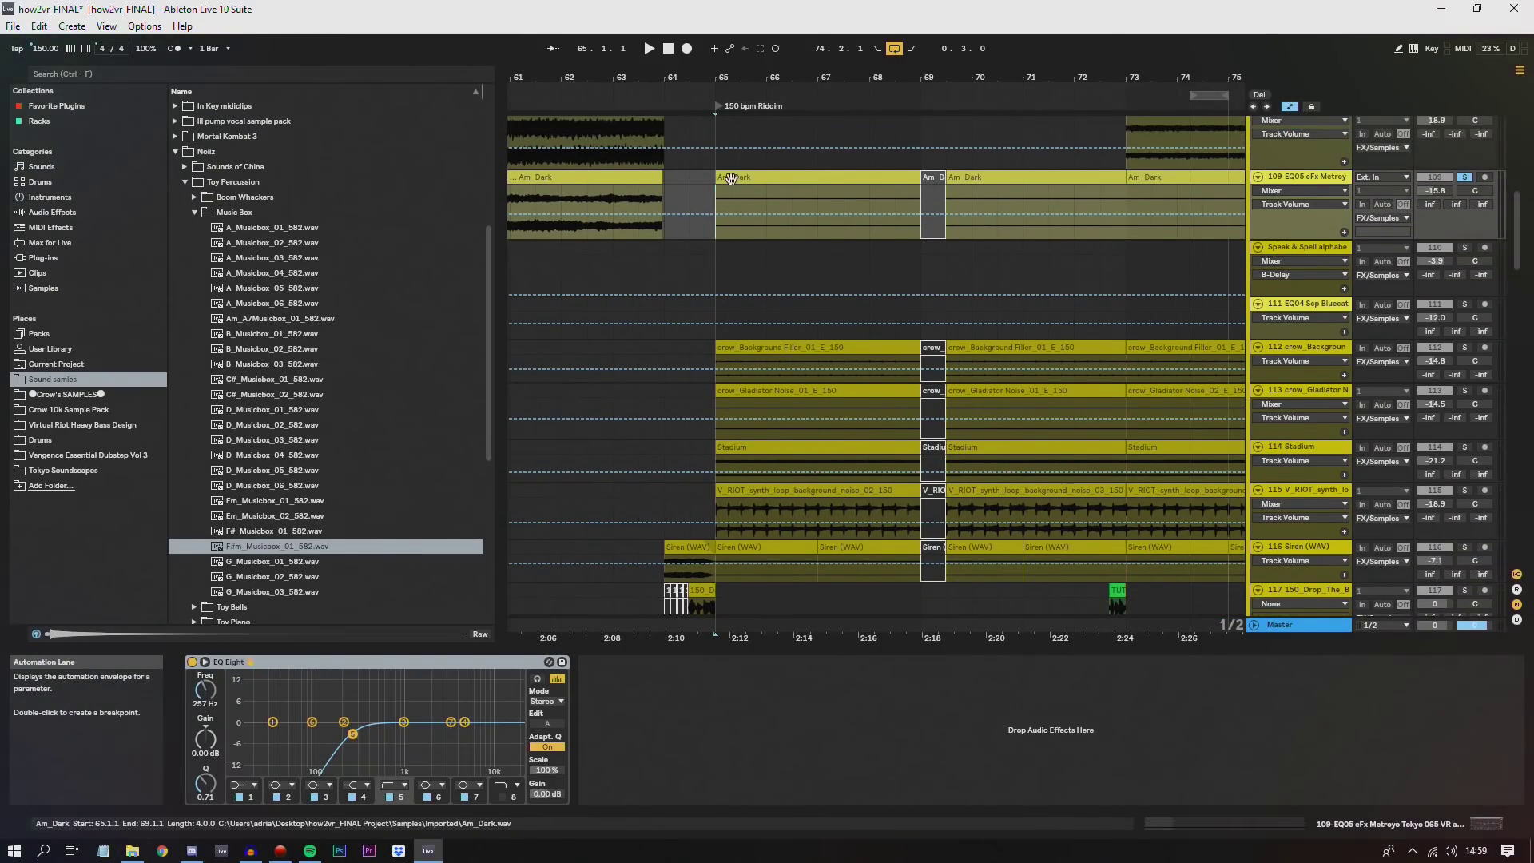
key(space)
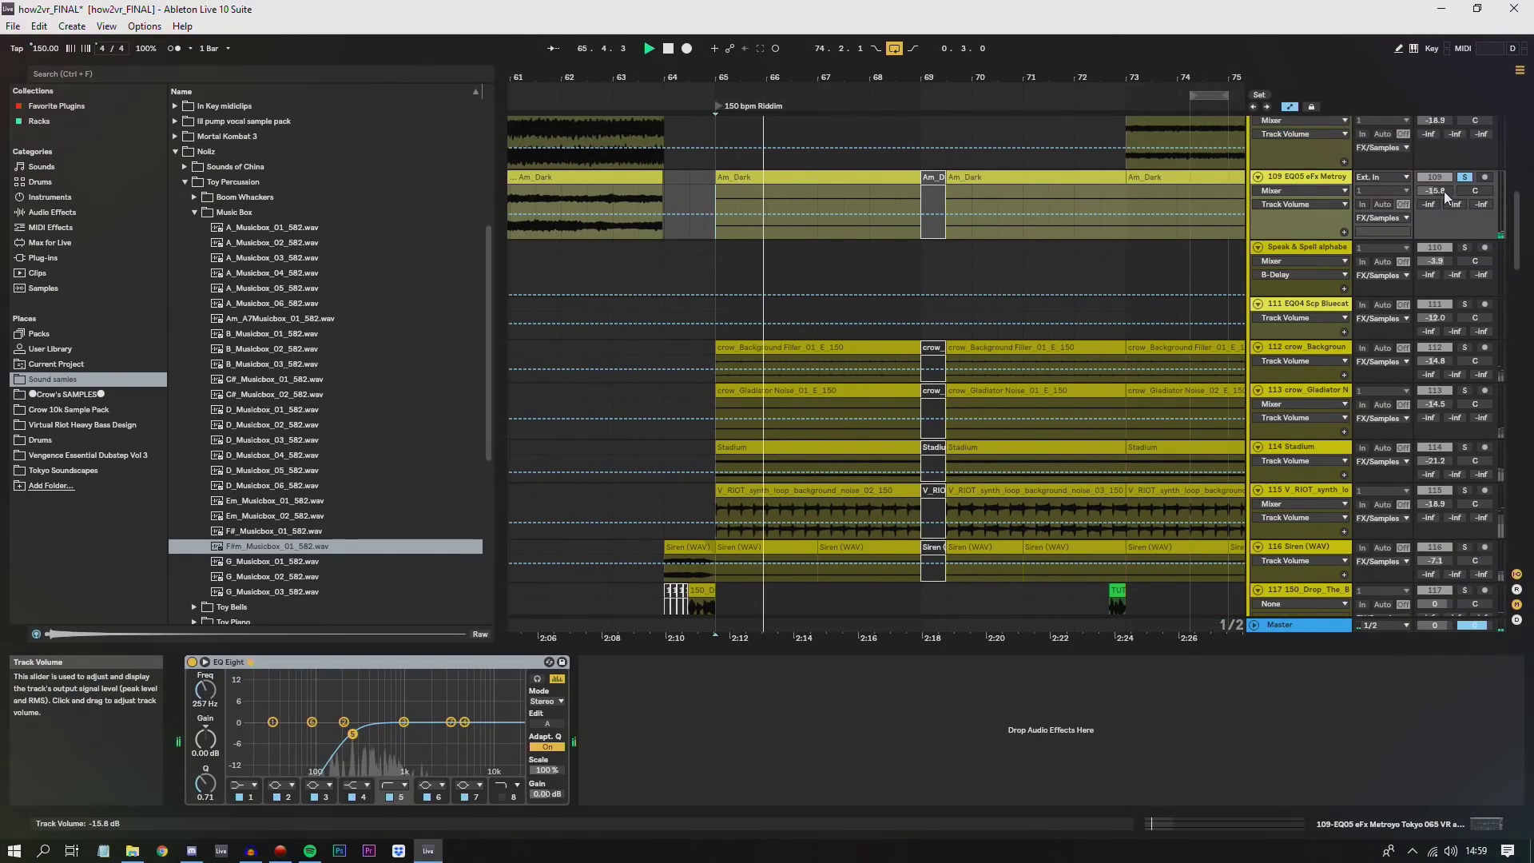
- Try a higher volume on track 109 during playback and undo the change
drag(1443, 191, 1444, 128)
key(ctrl+z)
key(space)
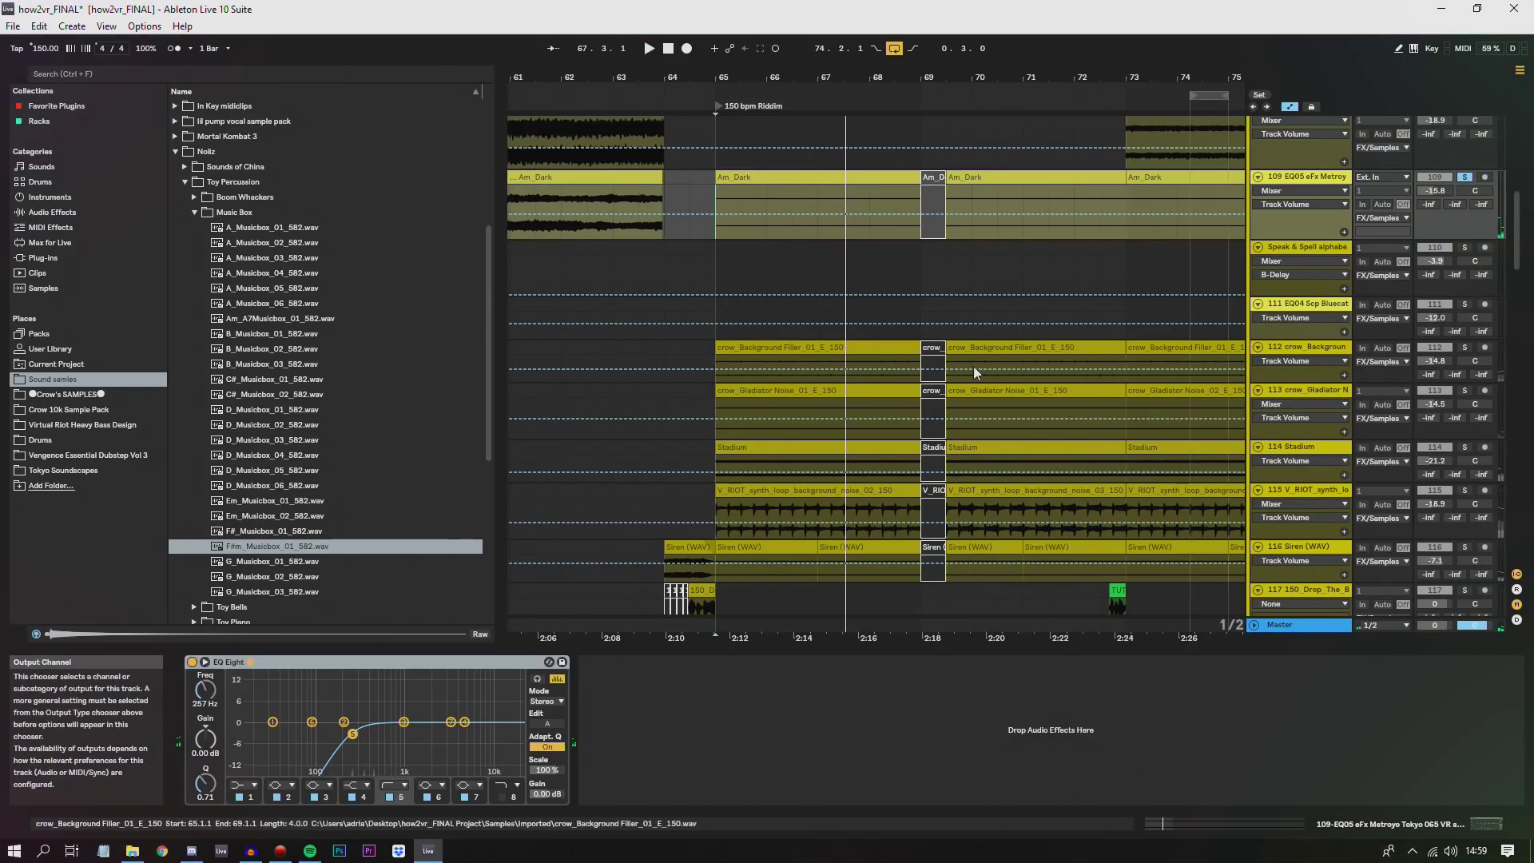
- Solo track 112 and play its crow_Background Filler clip from bar 65 with the volume temporarily raised
scroll(1391, 319, down, 1)
click(703, 317)
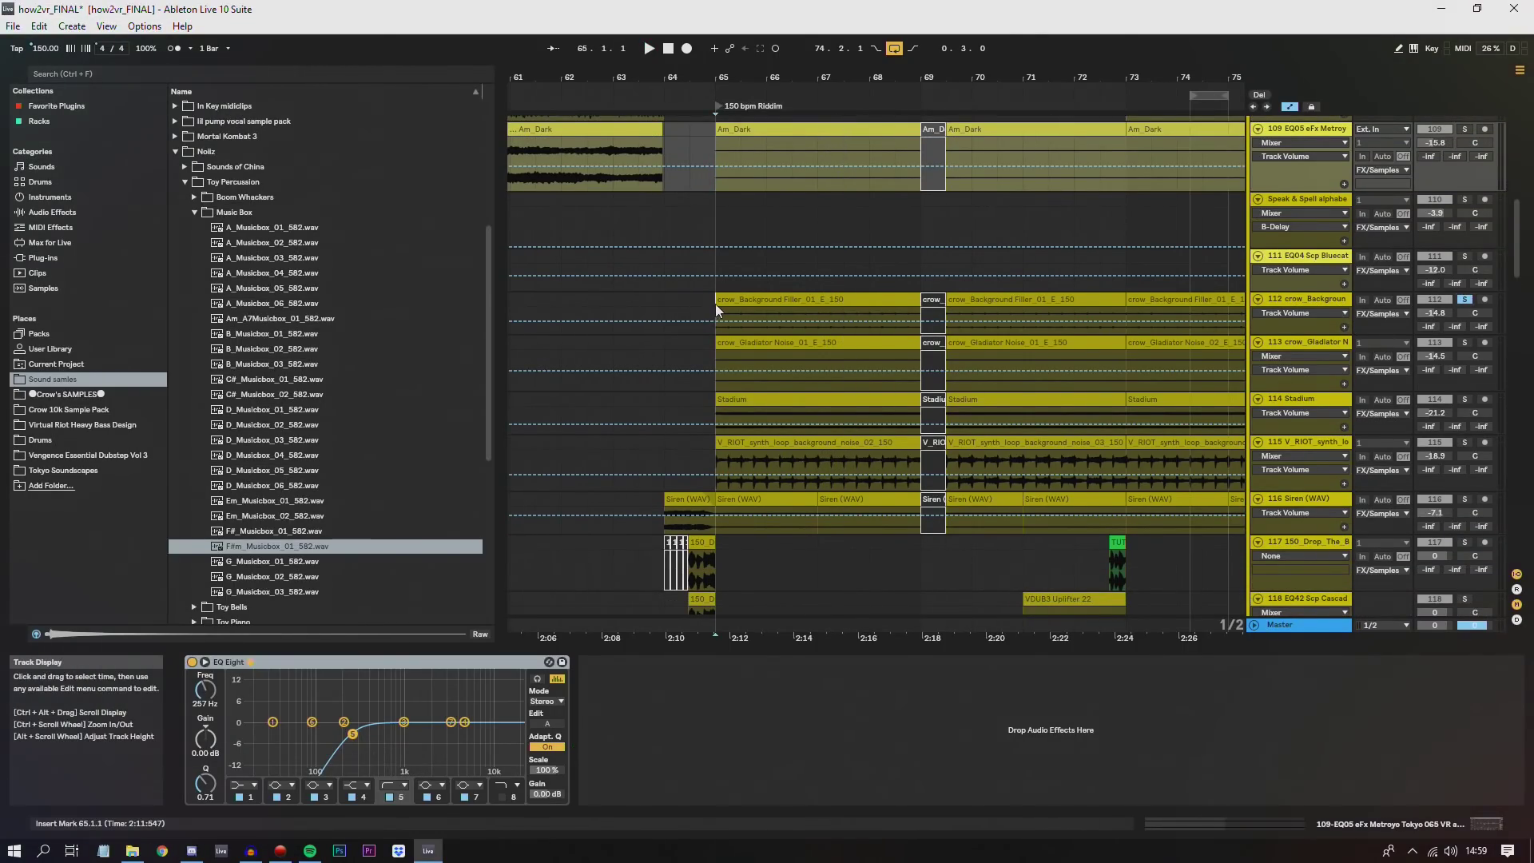
click(715, 317)
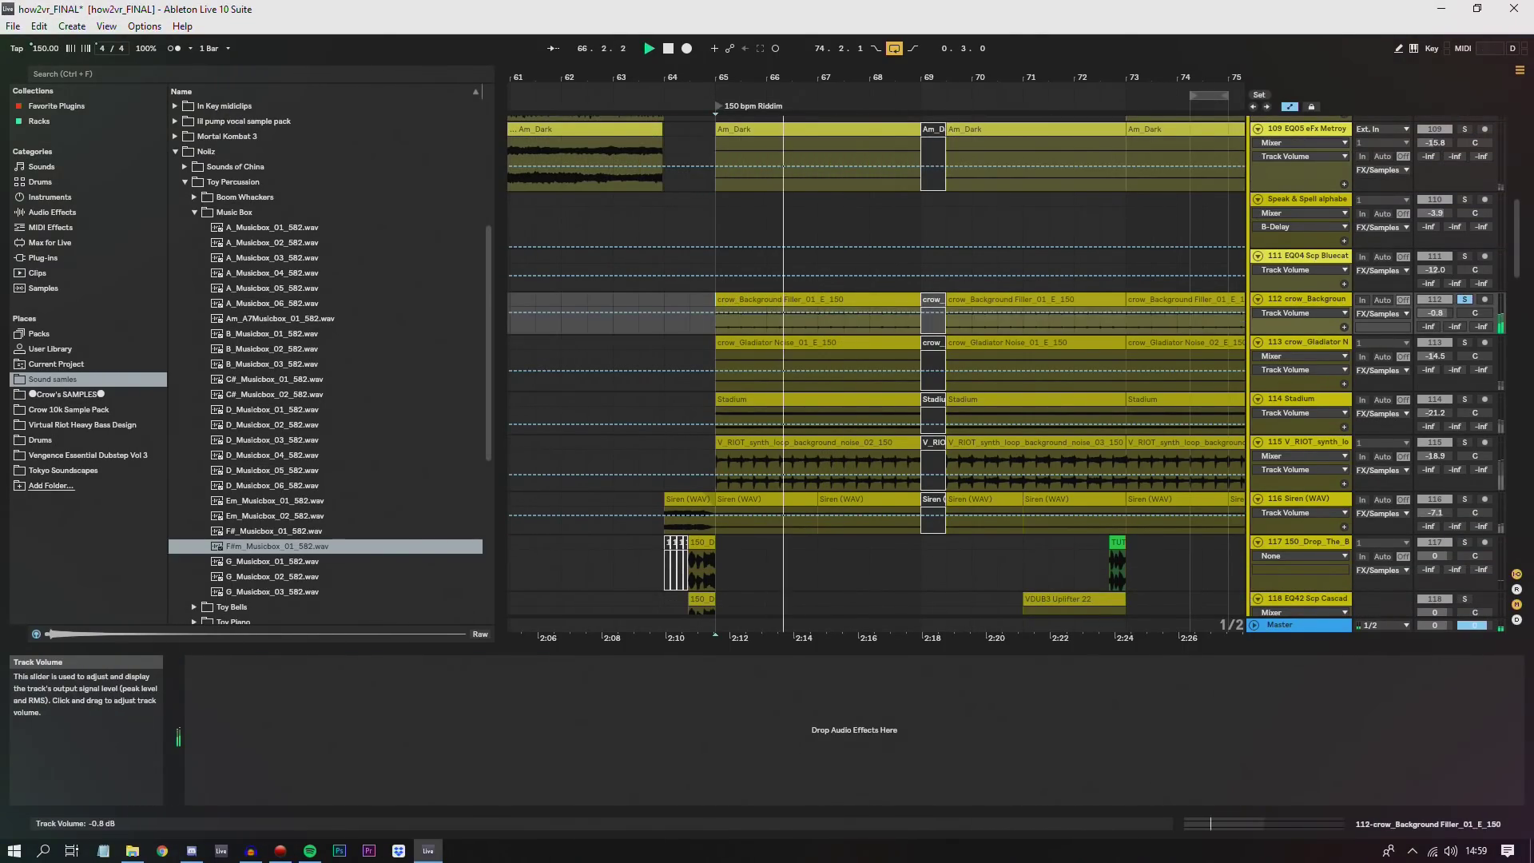
drag(1435, 295, 1435, 280)
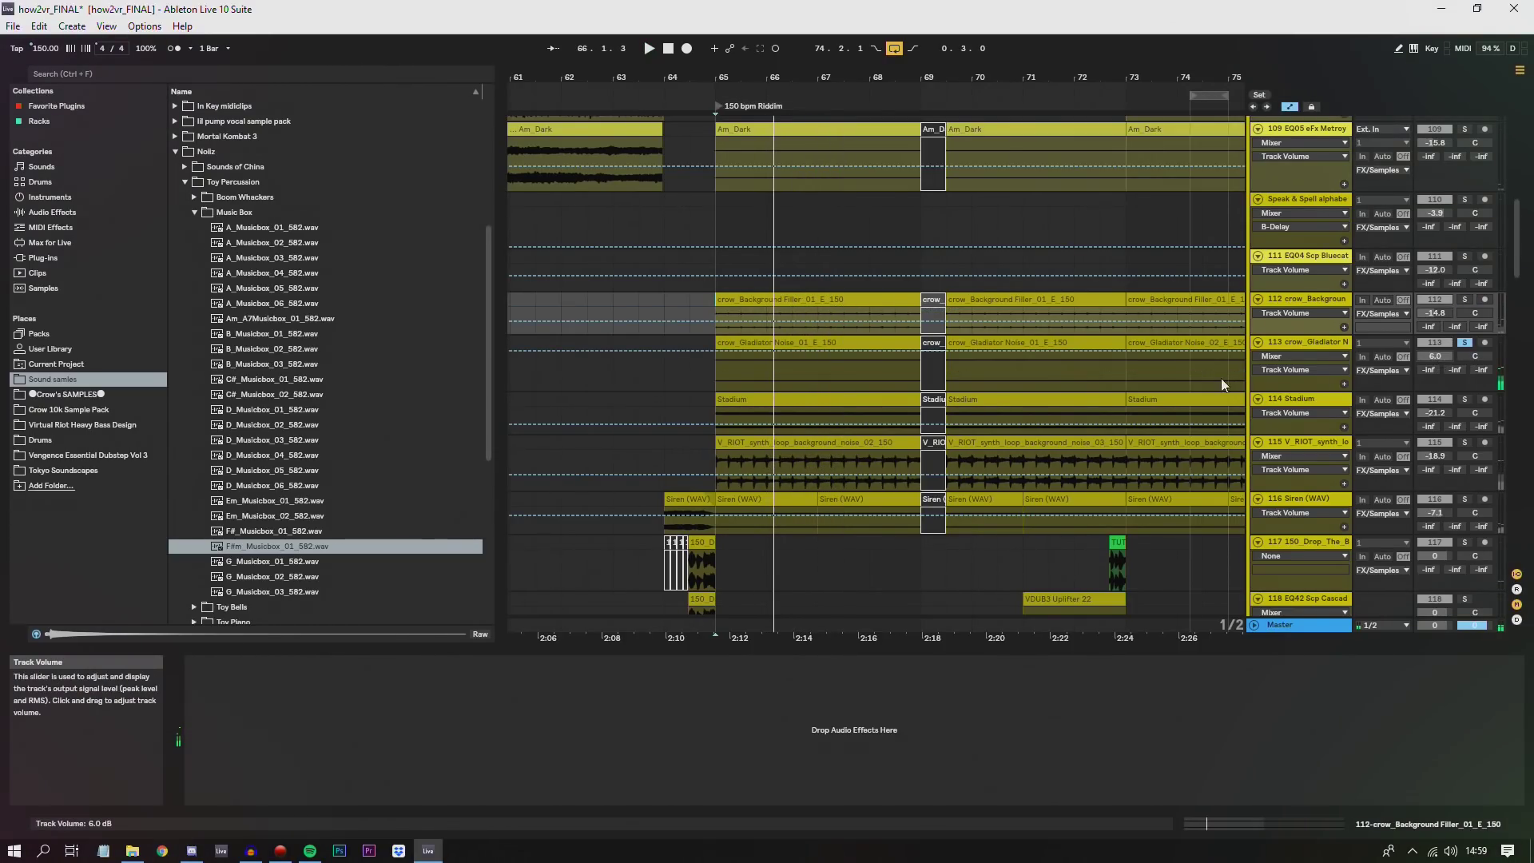
- Play the Gladiator Noise, Stadium and V_RIOT background noise tracks 113 to 115 from bar 65, soloing each in turn
click(719, 372)
key(space)
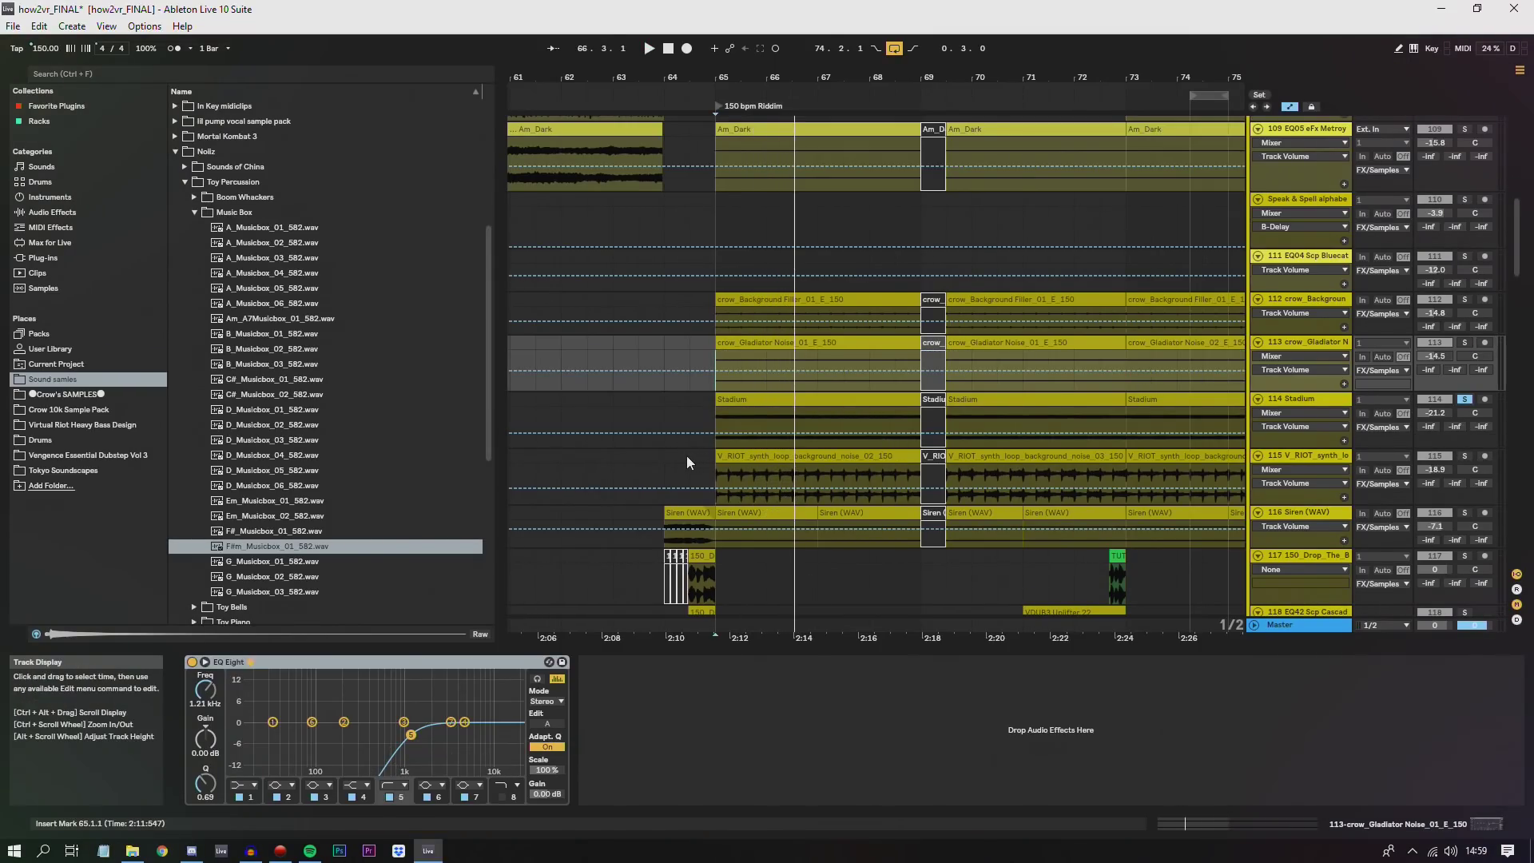
click(716, 417)
key(space)
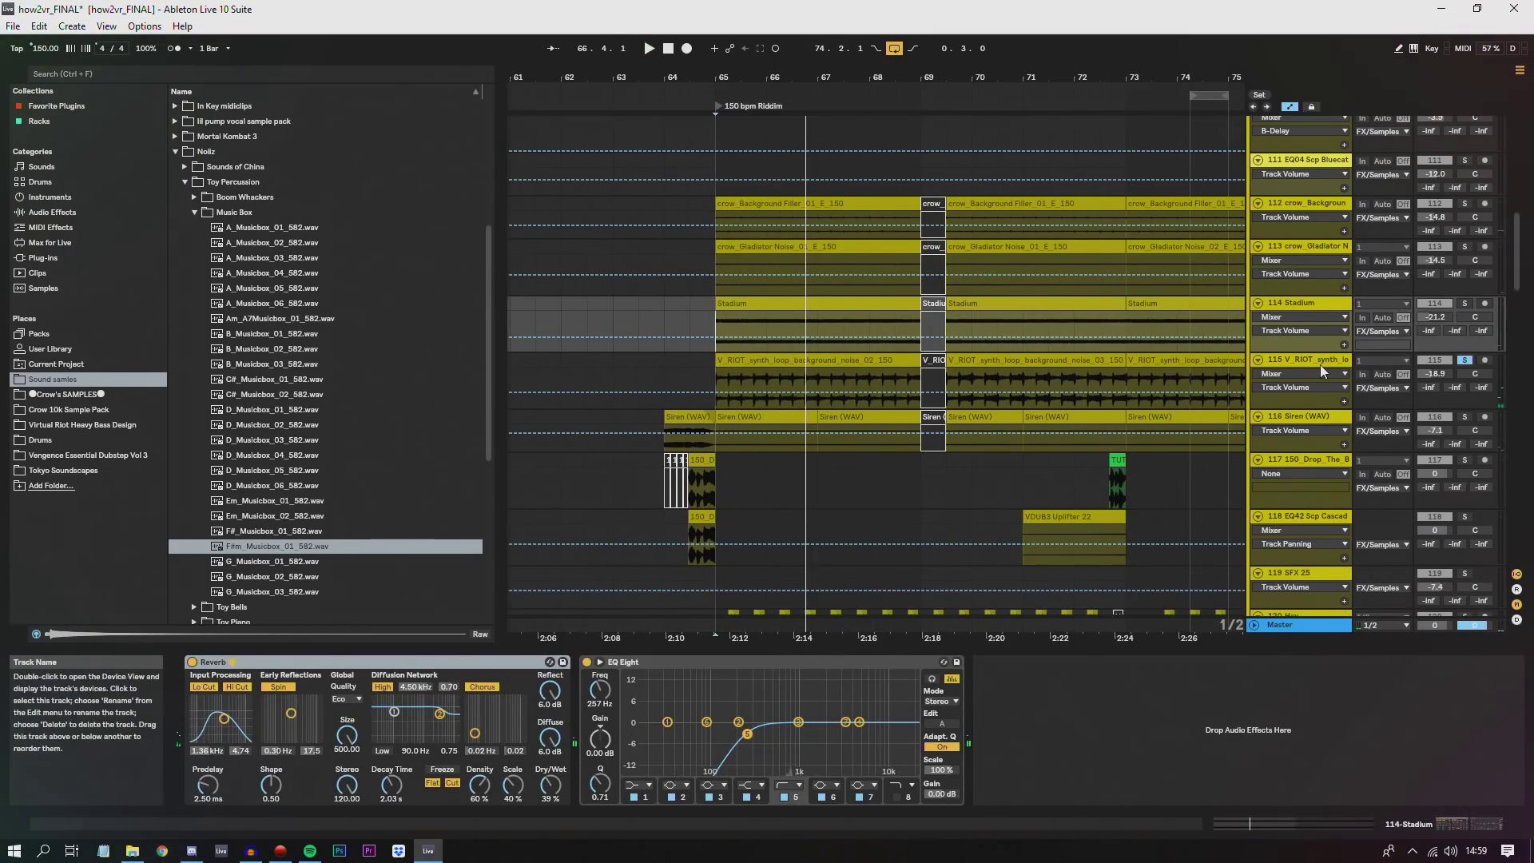
click(1320, 365)
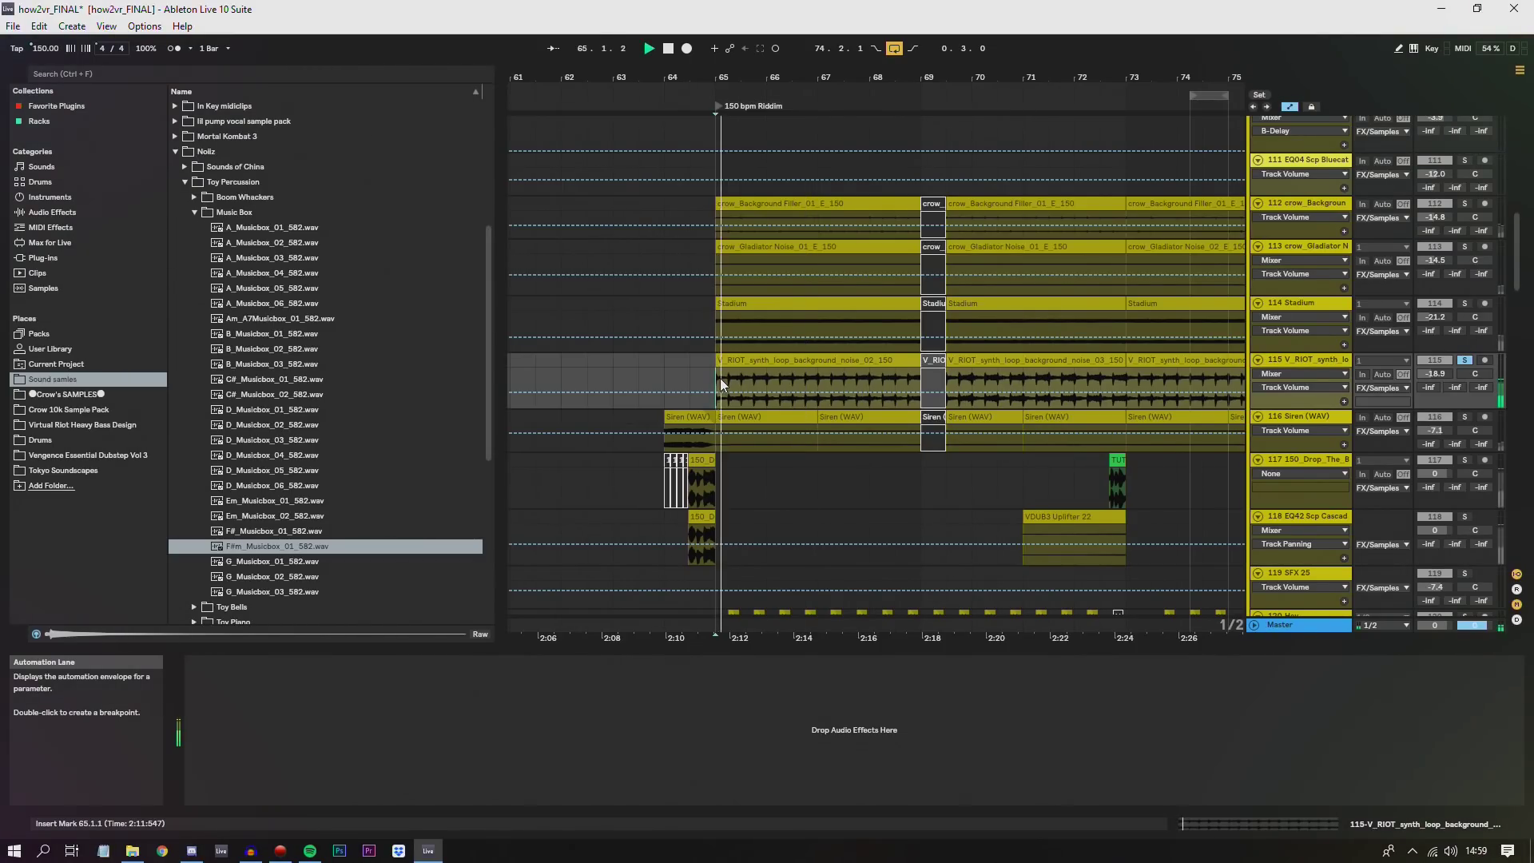
- Audition the Siren (WAV) track 116 on its own and stop playback
scroll(1038, 360, down, 2)
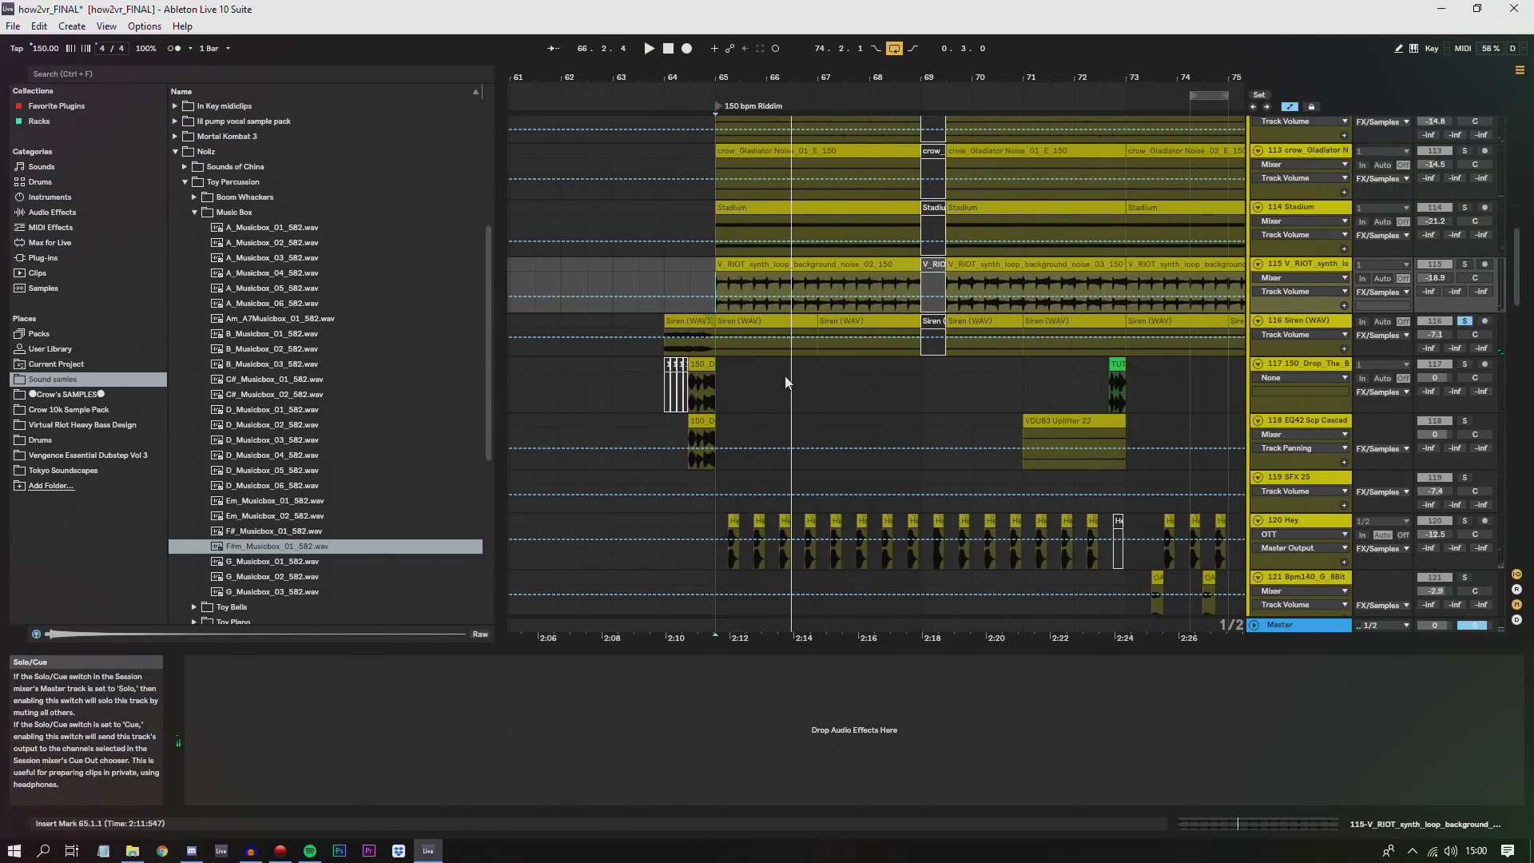
key(space)
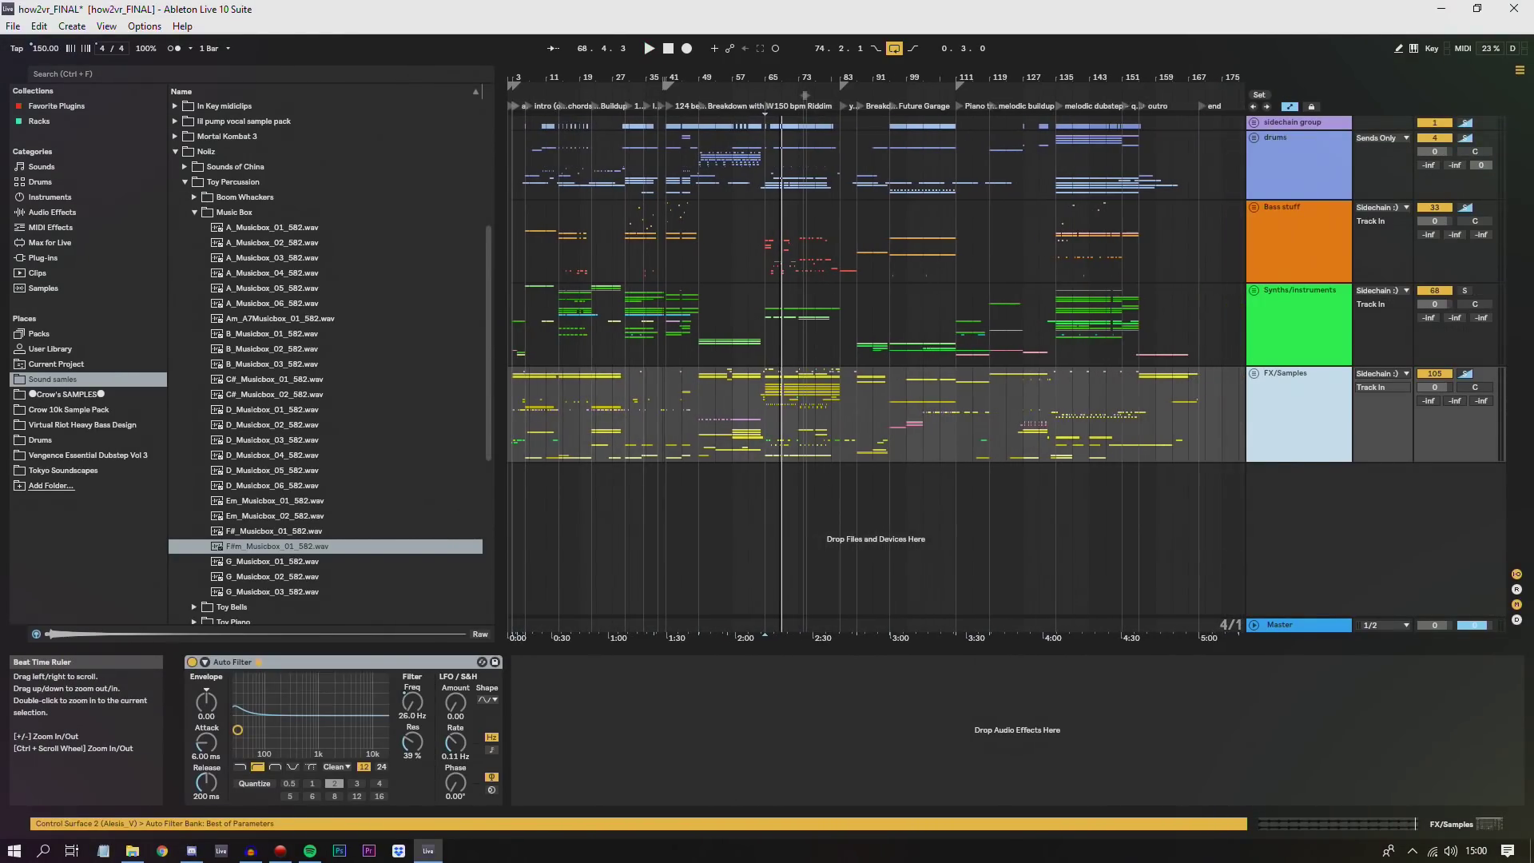
- Turn off the arrangement loop and select bars 135 to 151 in the FX/Samples group, moving the selection to Synths/Instruments
drag(782, 70, 783, 75)
click(894, 48)
mouse_move(1063, 439)
mouse_down()
mouse_move(1145, 386)
mouse_move(1128, 415)
mouse_up()
click(1128, 393)
click(1128, 414)
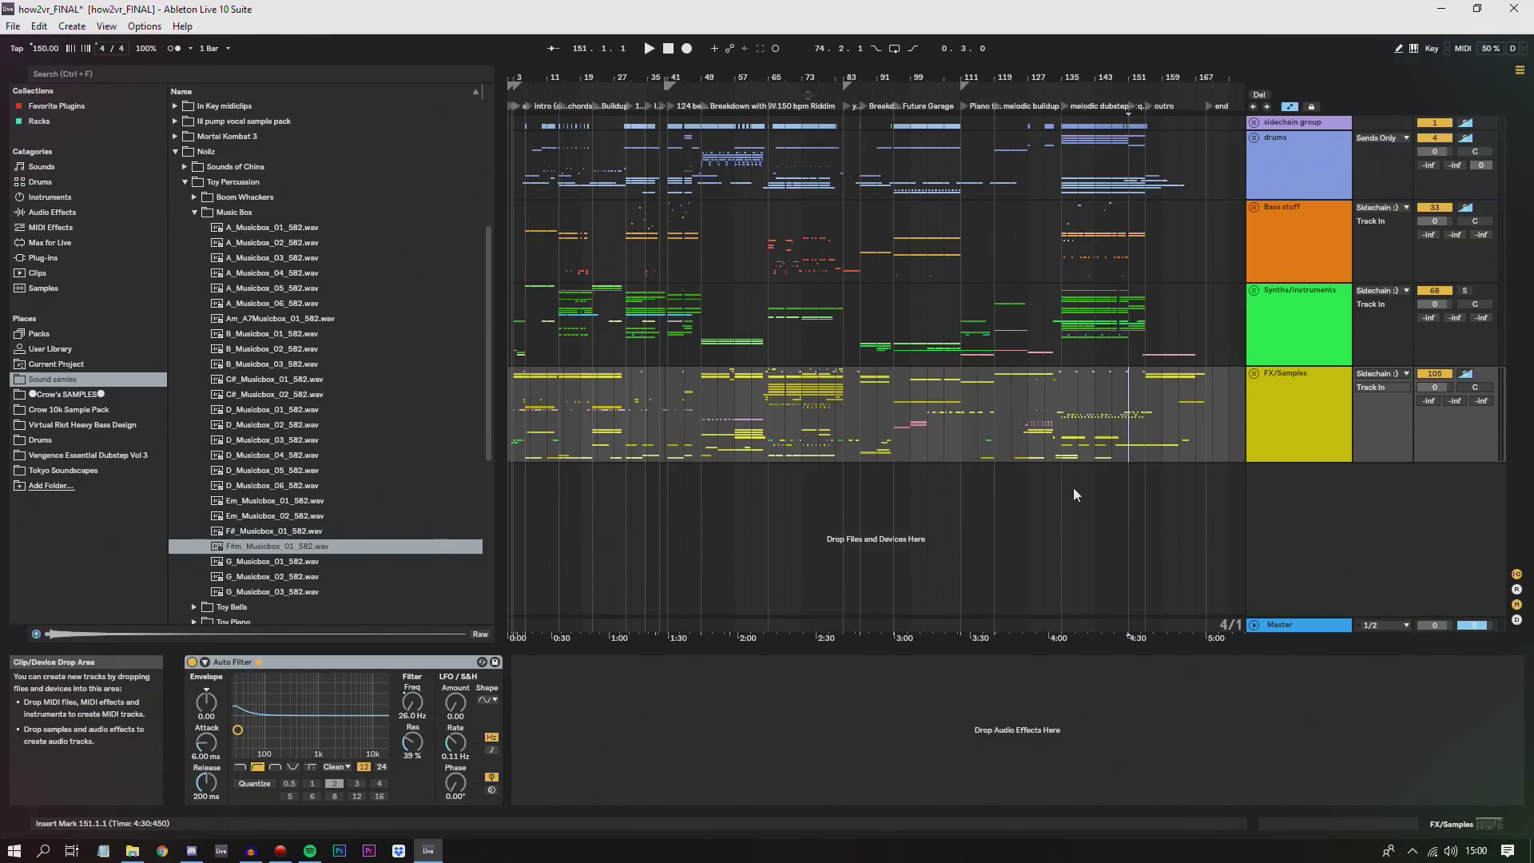
drag(1064, 423, 1133, 413)
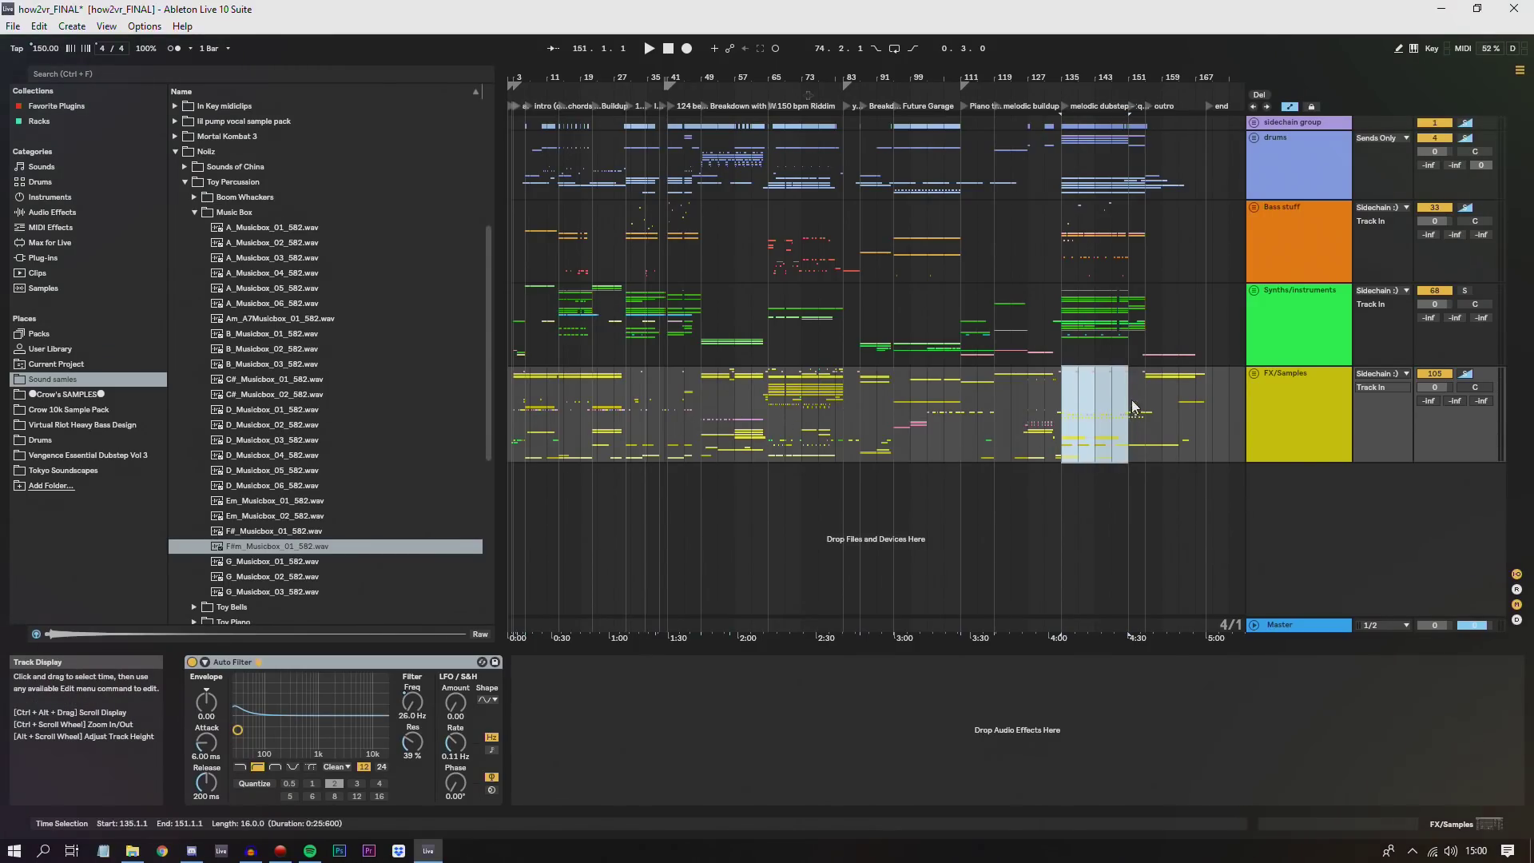
key(Up)
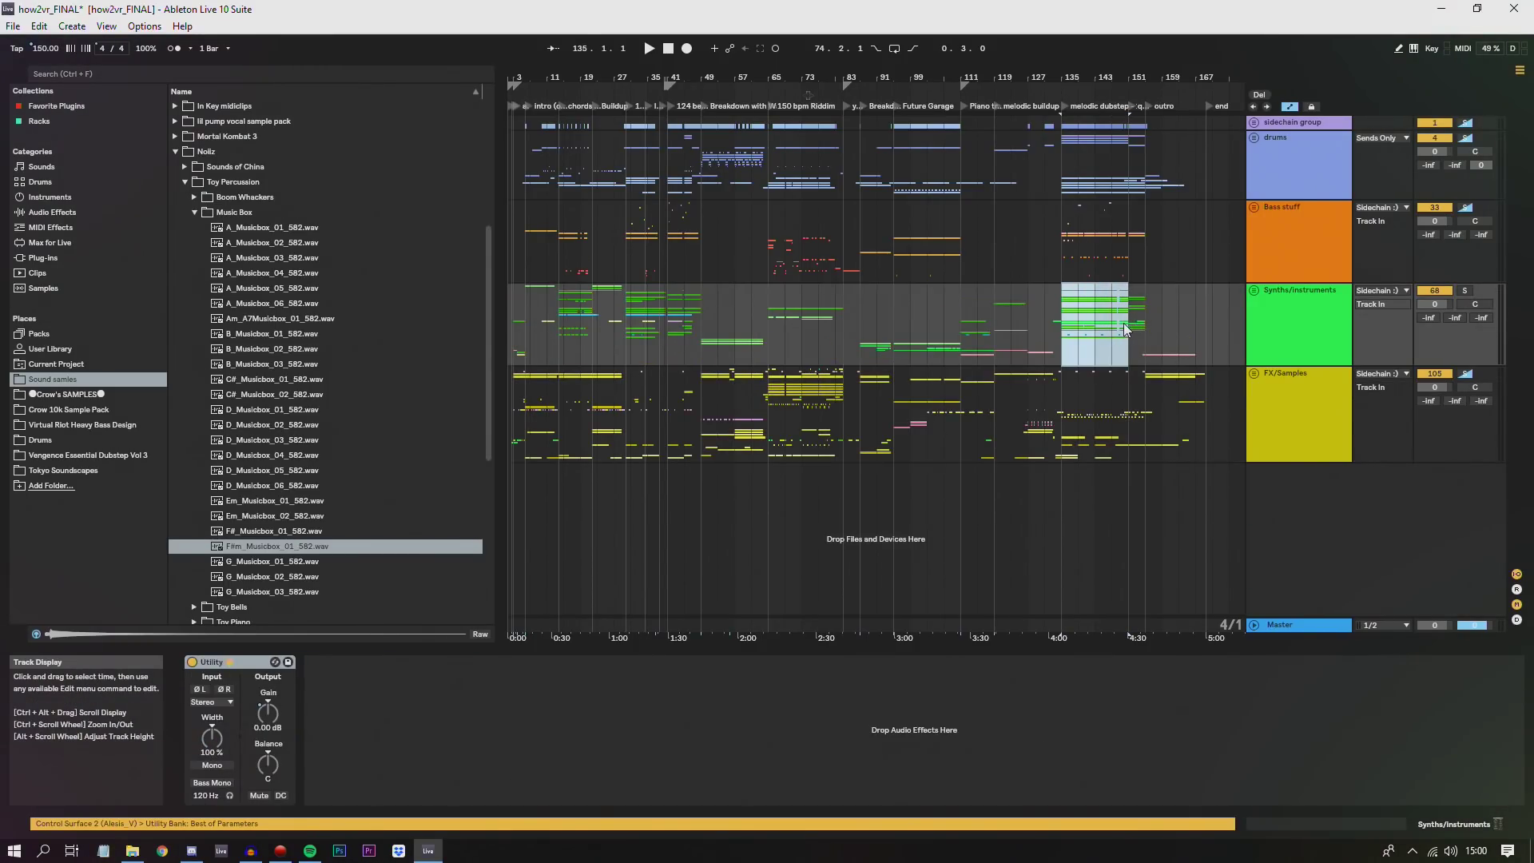
- Expand the Synths/Instruments group, solo Massive track 92 and play it from bar 30 in the 110 glitch hop section
drag(621, 77, 629, 254)
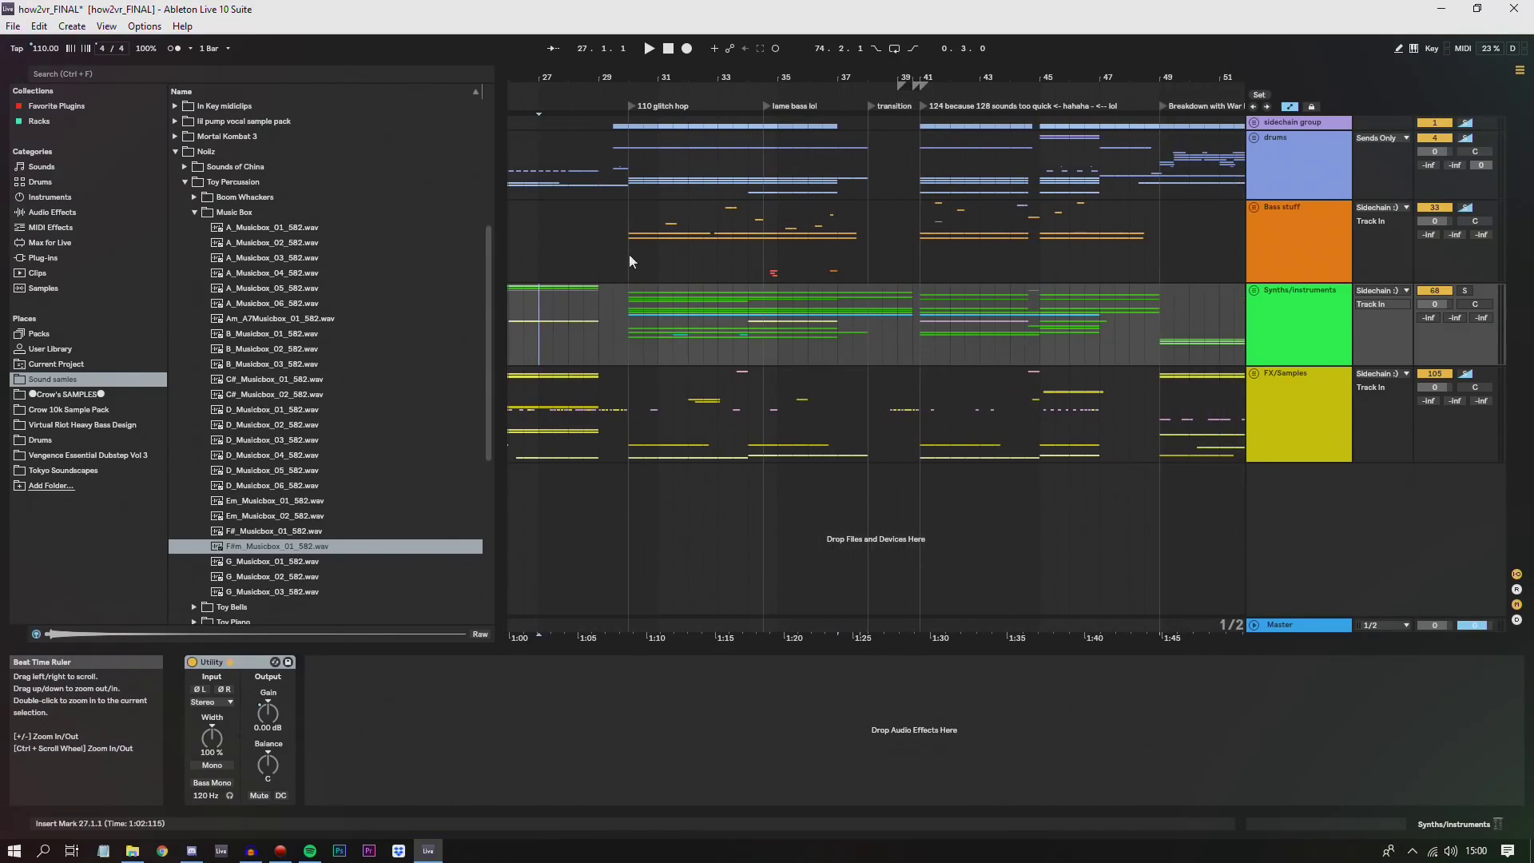
click(627, 326)
click(1254, 292)
scroll(1255, 294, down, 3)
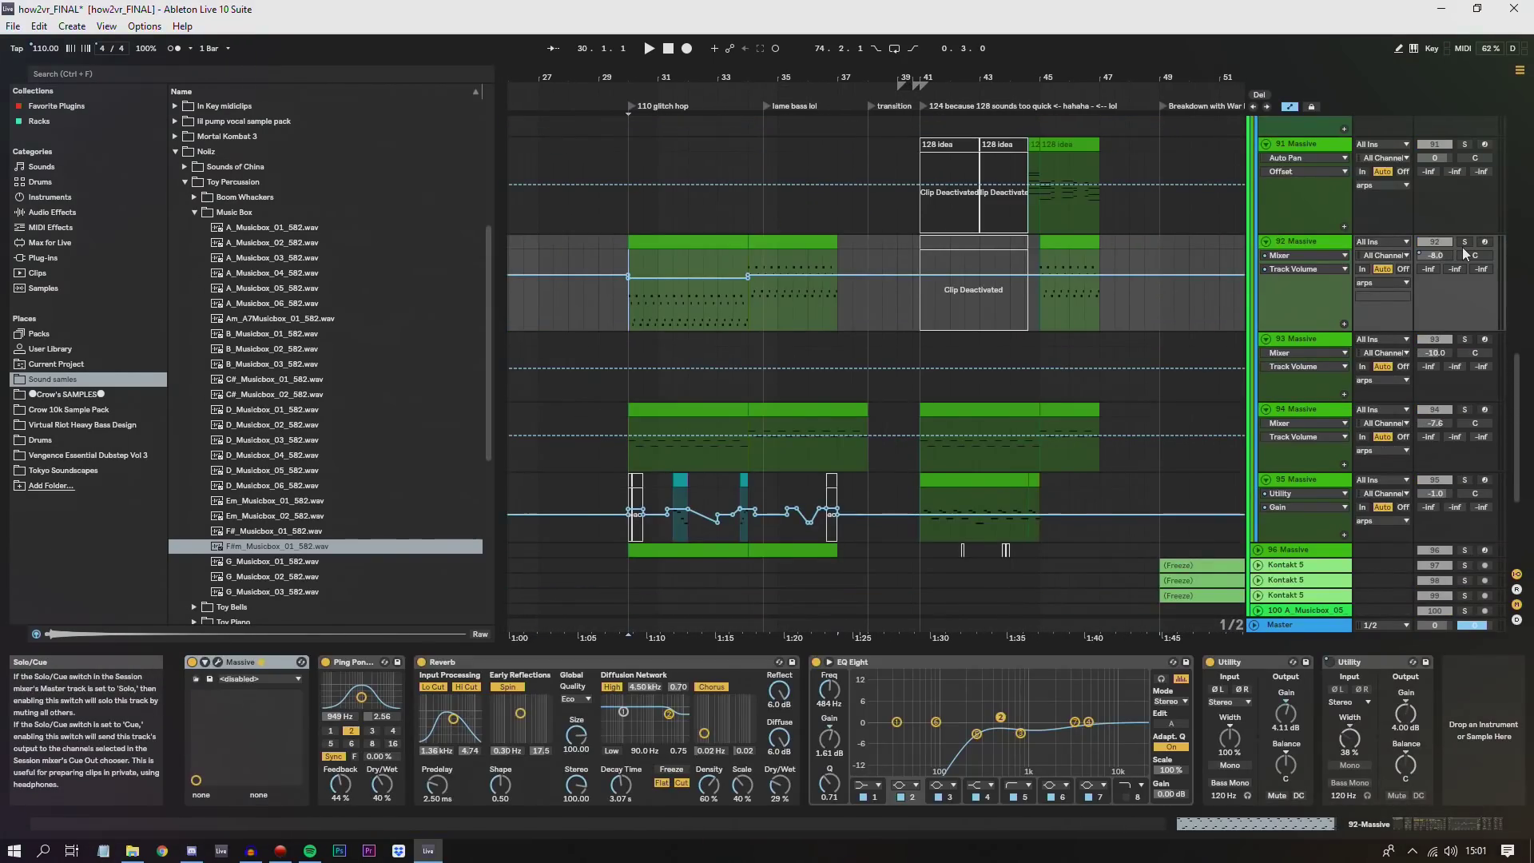
click(1465, 243)
key(space)
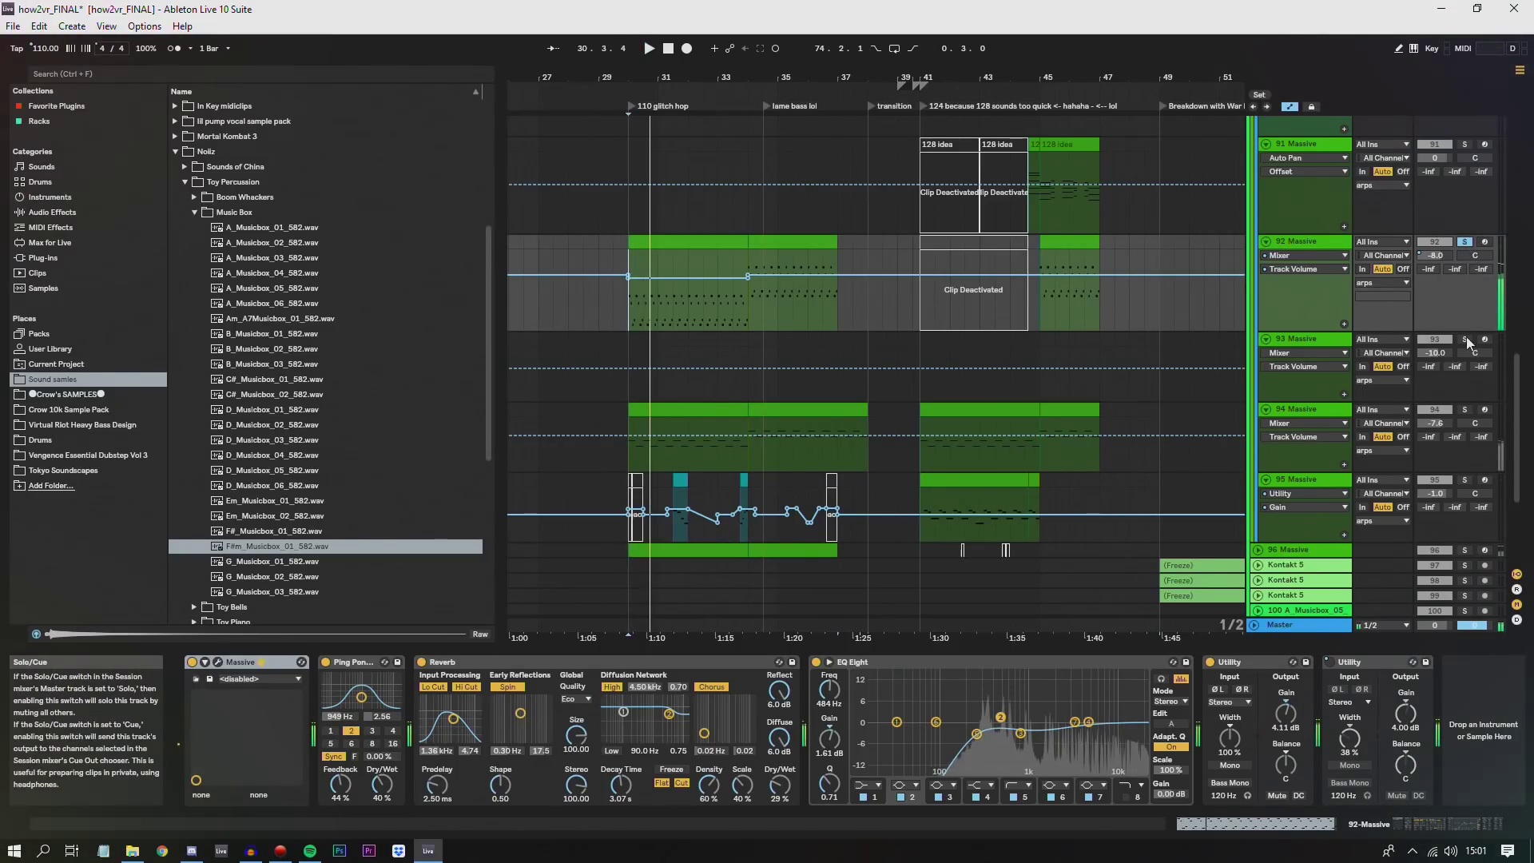
- Solo Massive track 94 during playback, place the insert marker at bar 30 and move on to the Massive clips on track 95
click(1465, 409)
click(630, 458)
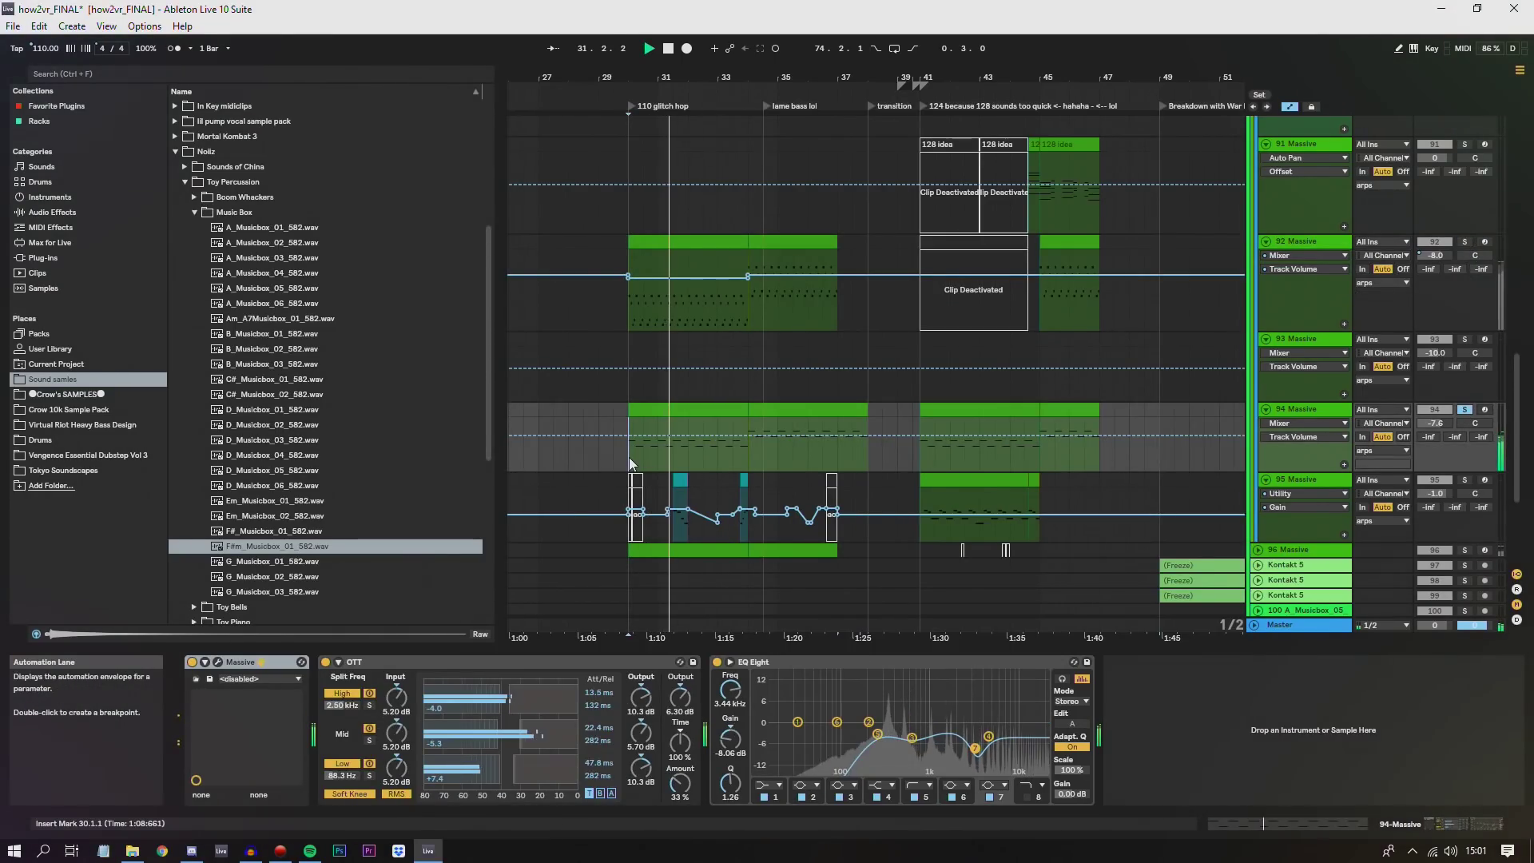
click(674, 484)
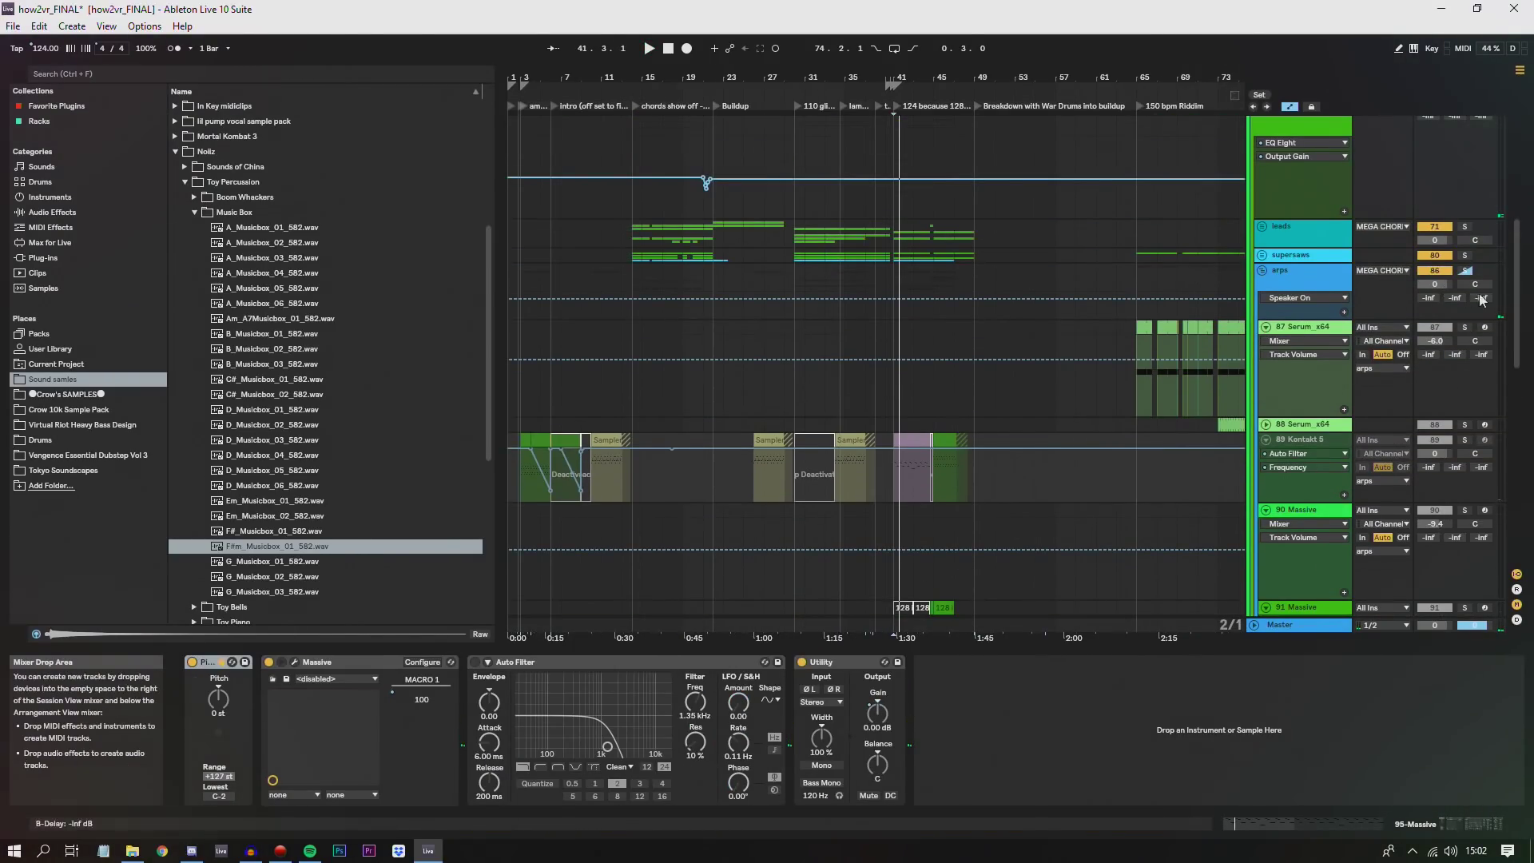
- Solo the arps group and collapse the arps, MEGA CHORDS and Synths/Instruments groups
click(1464, 271)
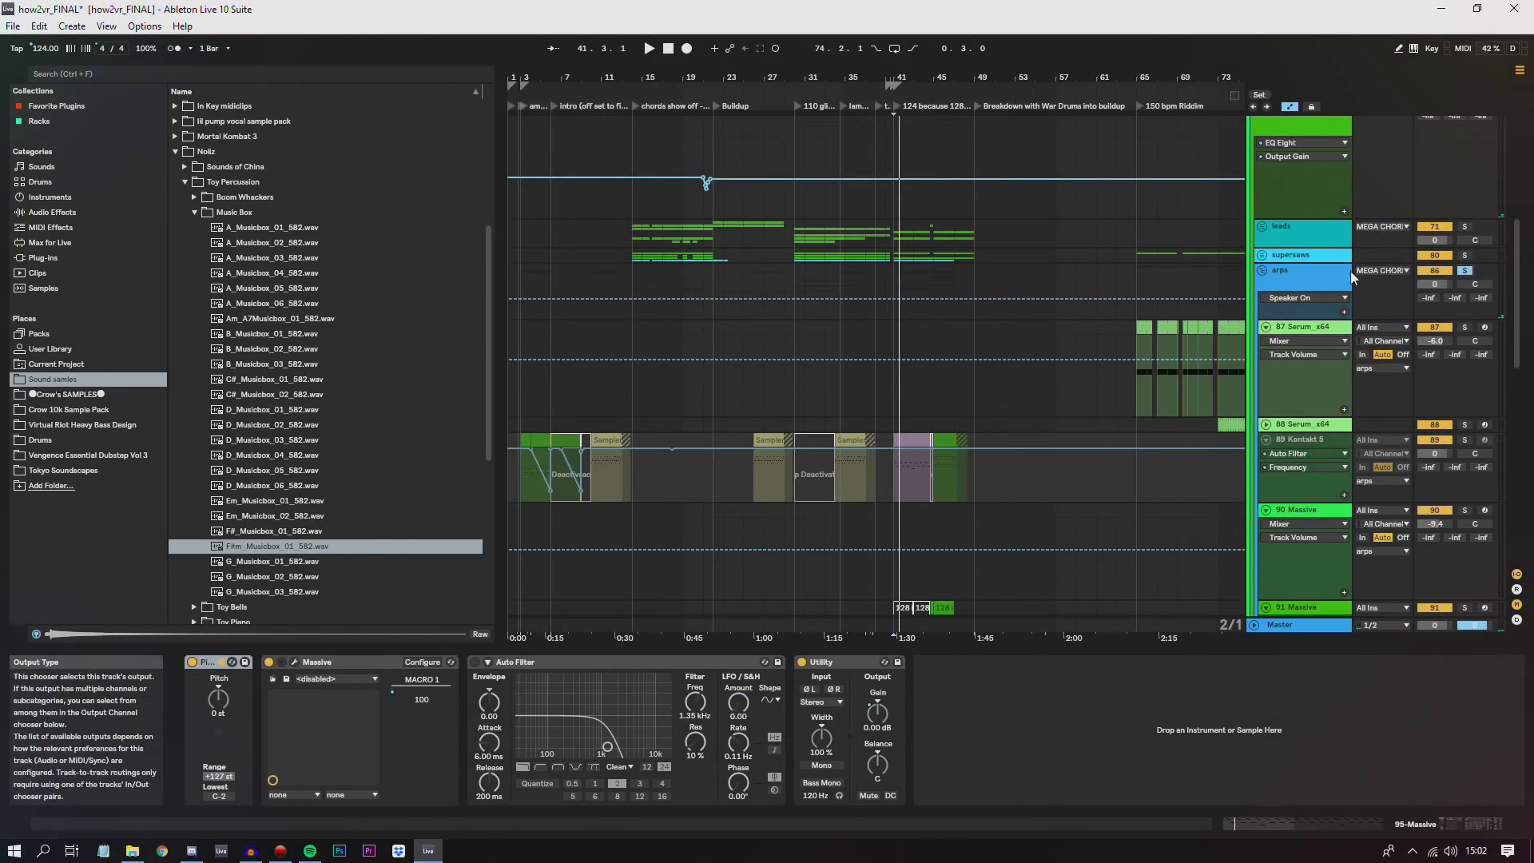
click(1262, 274)
scroll(1270, 287, up, 4)
click(1258, 281)
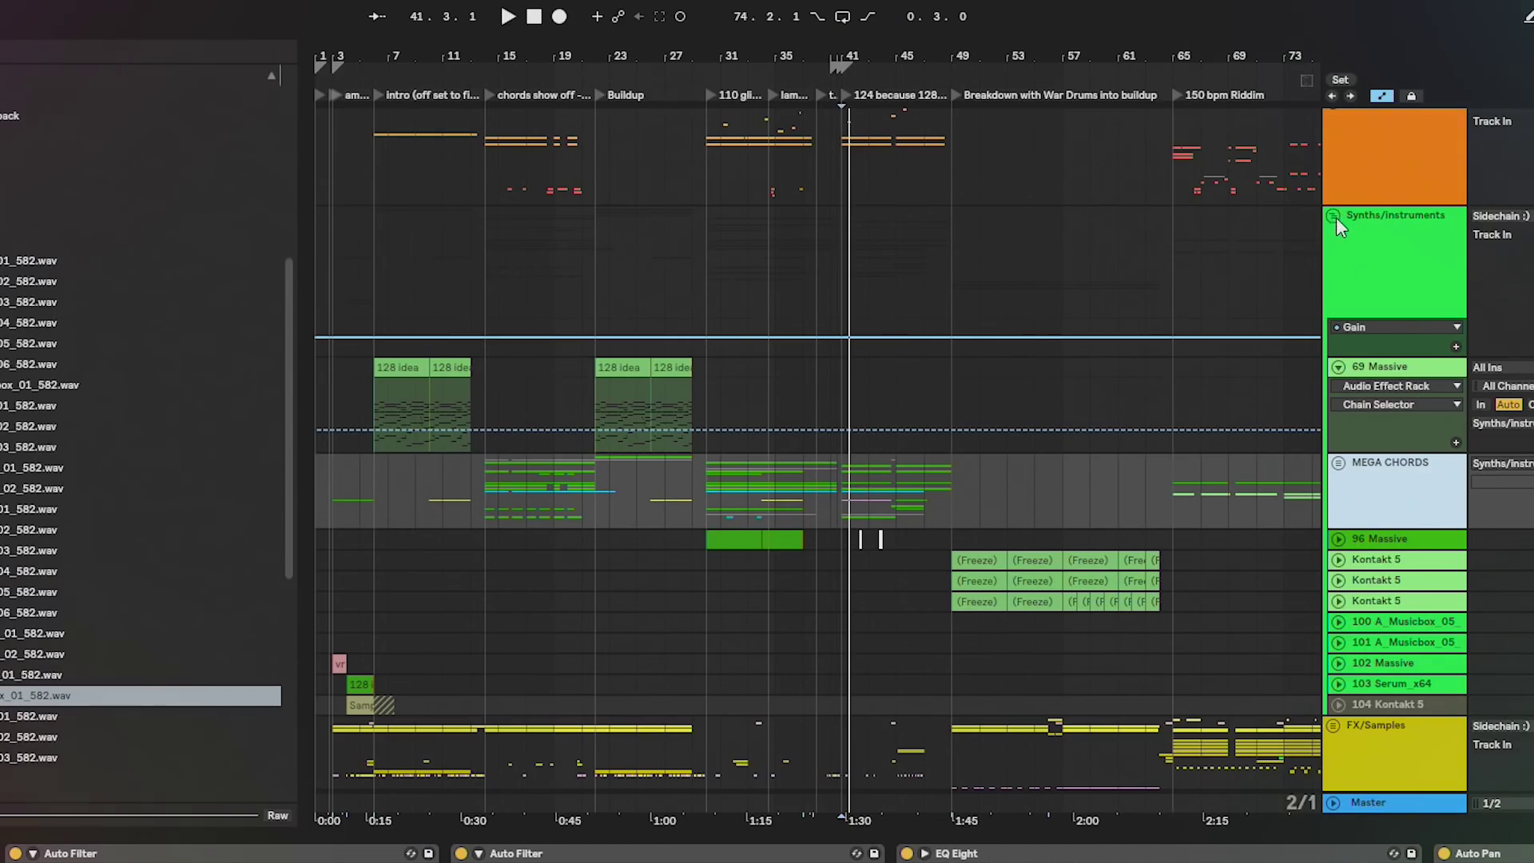
click(1255, 193)
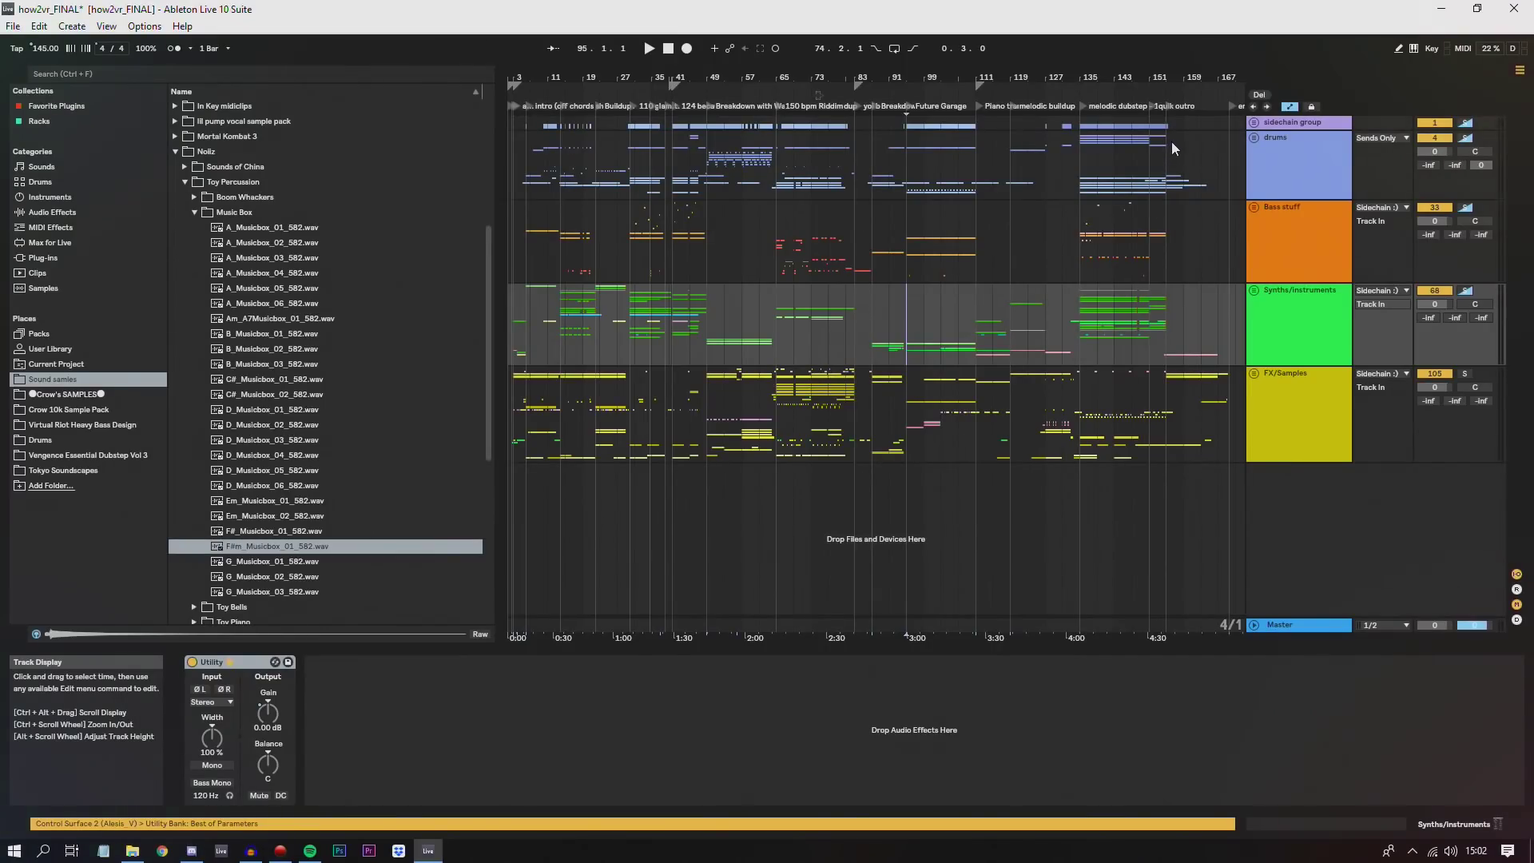
- Place the insert marker at bar 57 in the FX/Samples group and show the arrangement Overview
mouse_move(1177, 130)
mouse_down()
mouse_move(899, 419)
mouse_move(771, 445)
mouse_up()
click(738, 446)
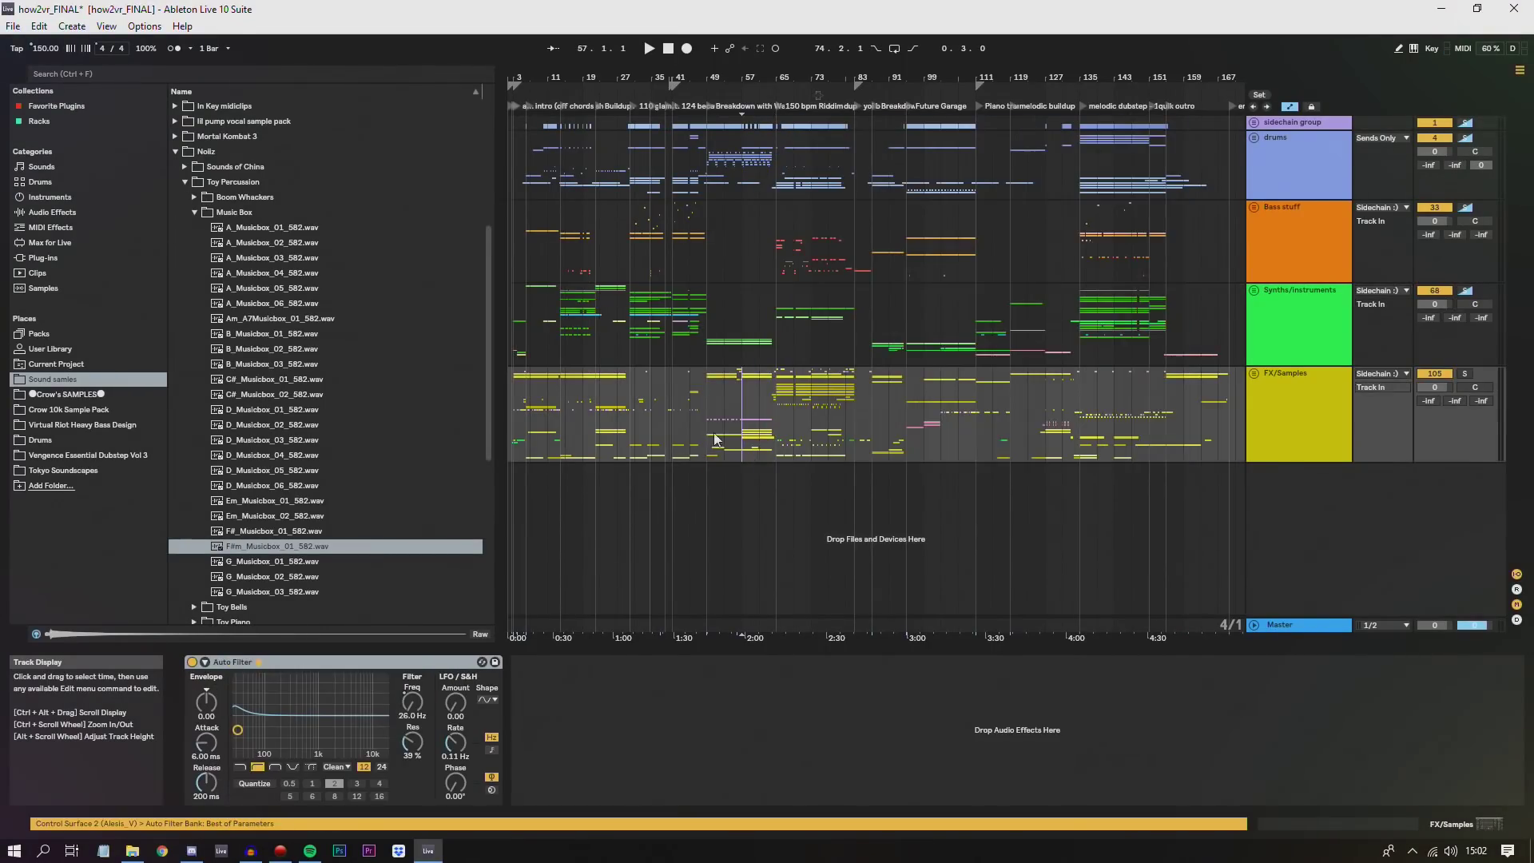
click(103, 26)
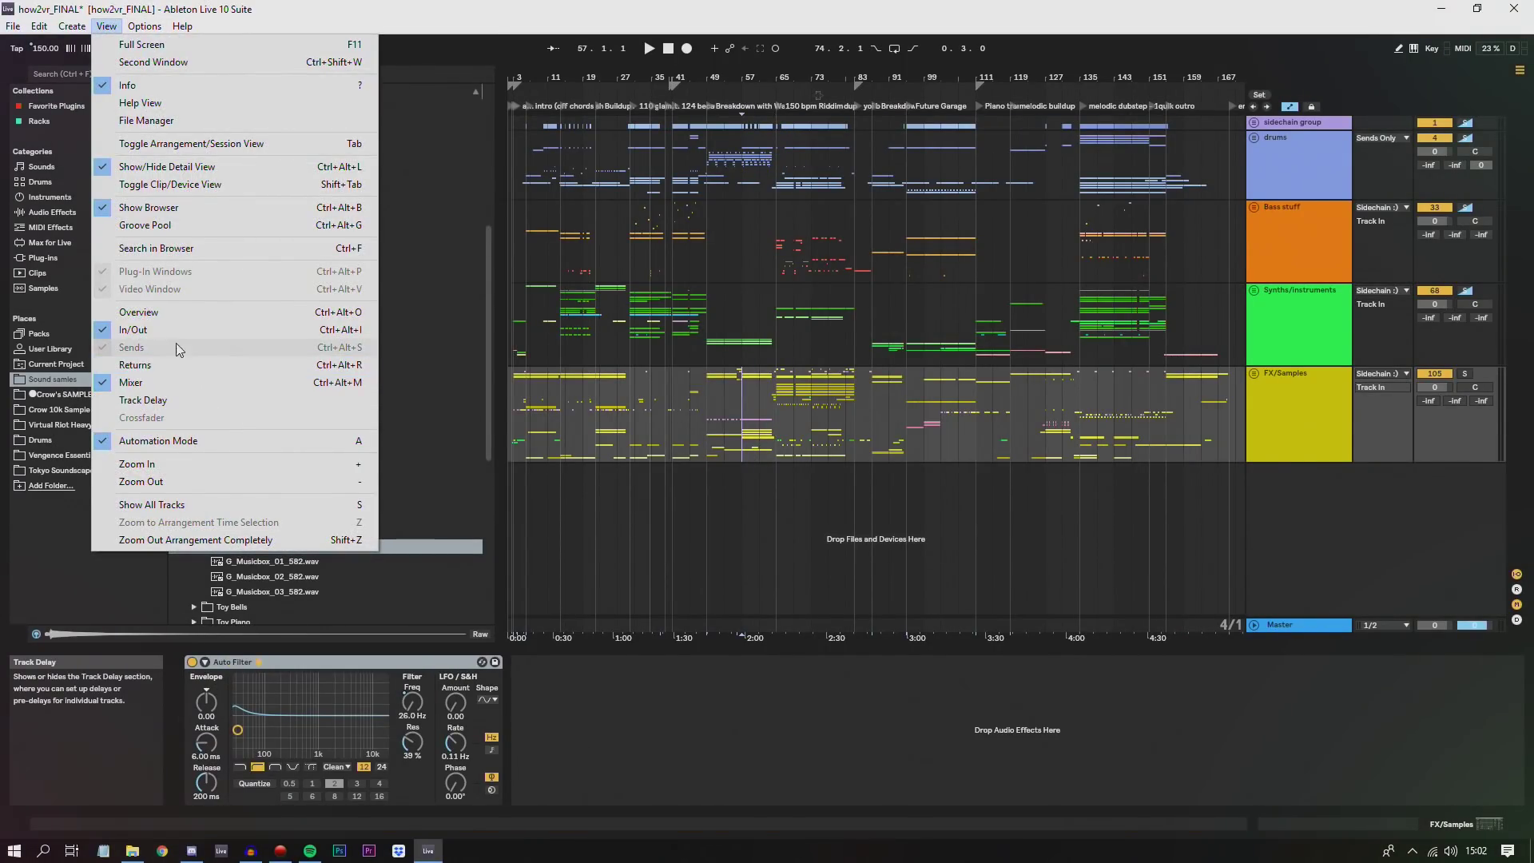
click(175, 318)
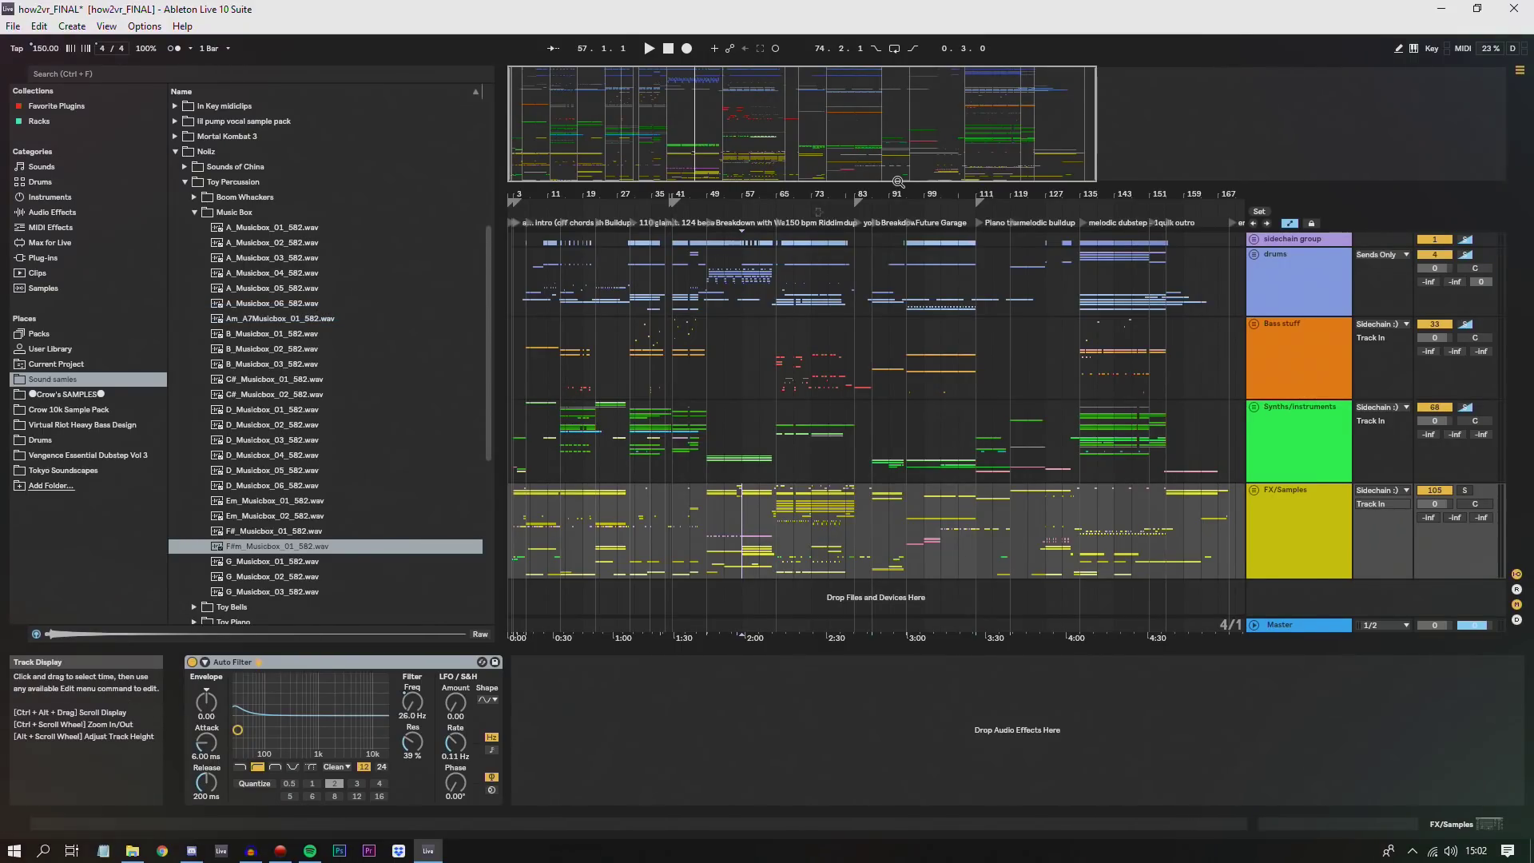
- Use the Overview to zoom the arrangement in to about bar 119 and back out past bar 271
drag(1091, 132, 918, 133)
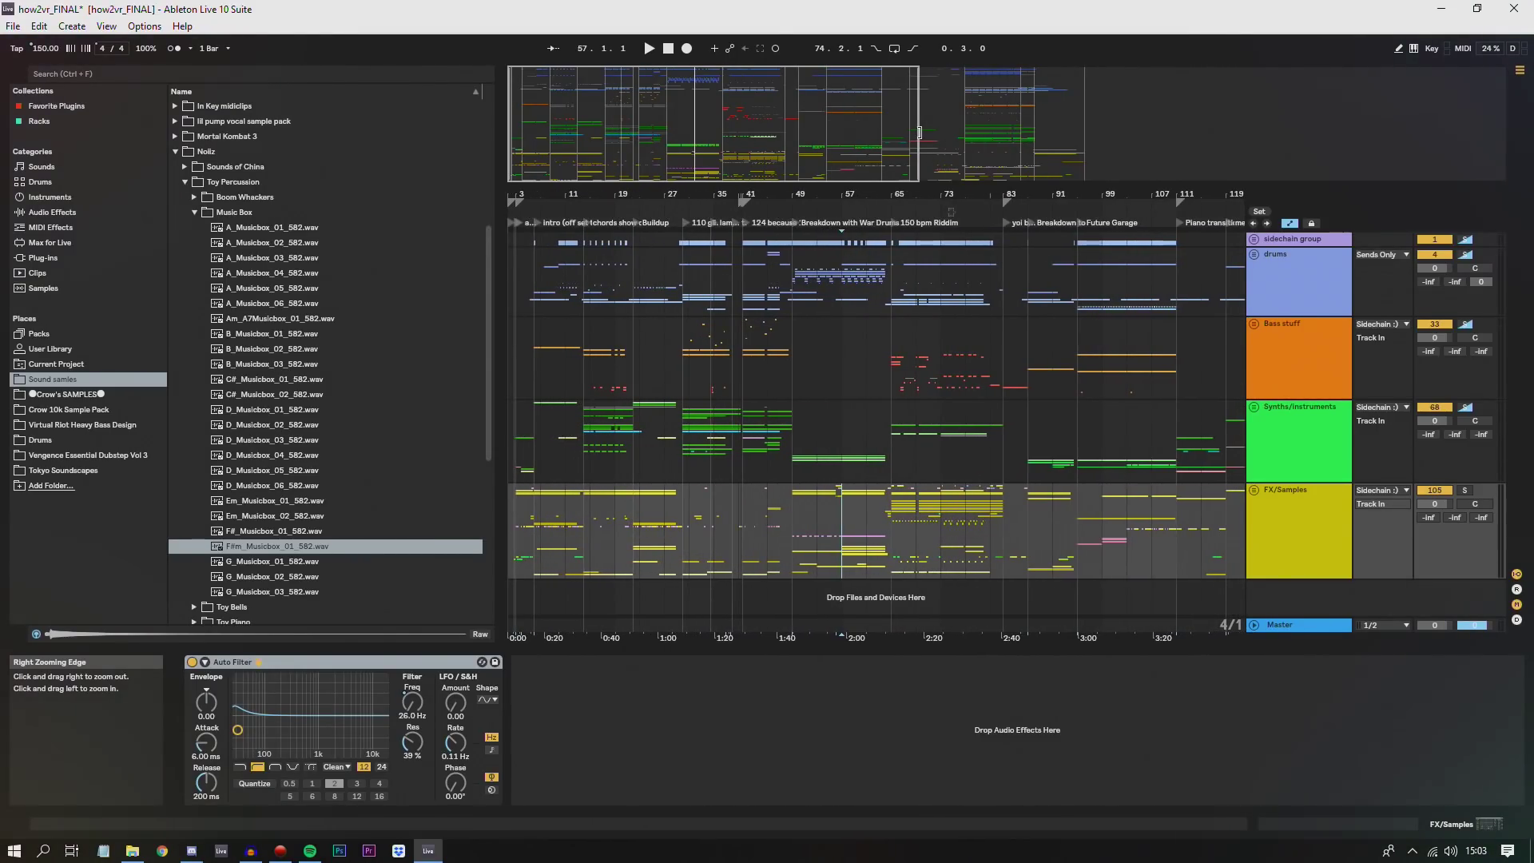
drag(919, 132, 1083, 134)
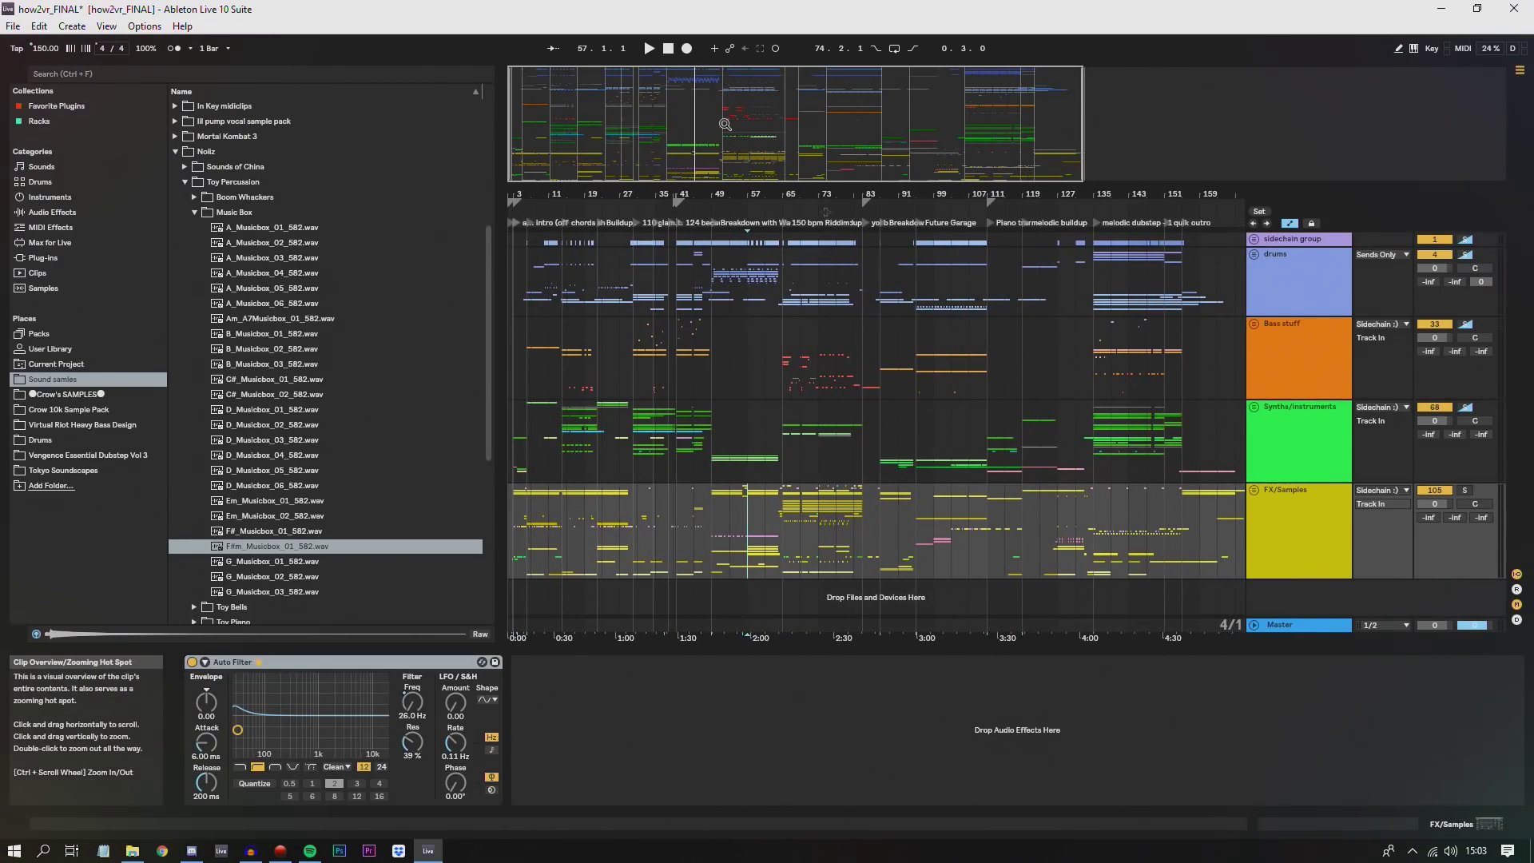
drag(724, 124, 862, 134)
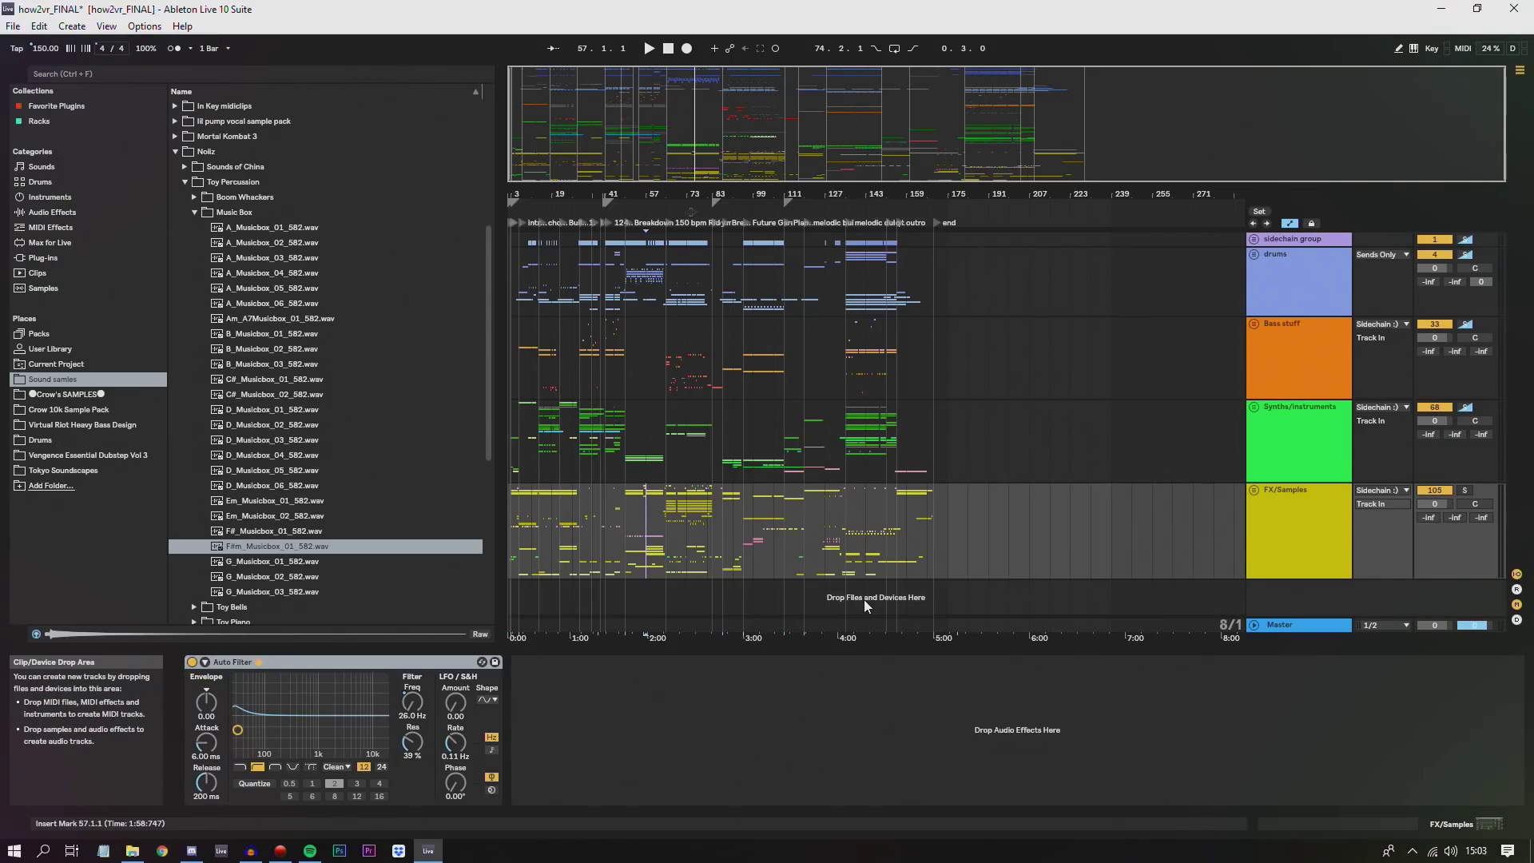